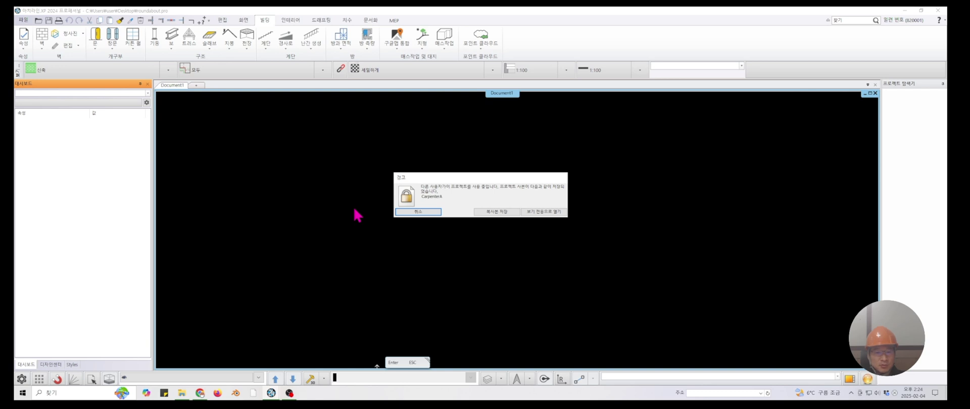
# Cancel opening the project that is already in use, exit the startup window and switch back to the open roundabout project
pyautogui.click(425, 212)
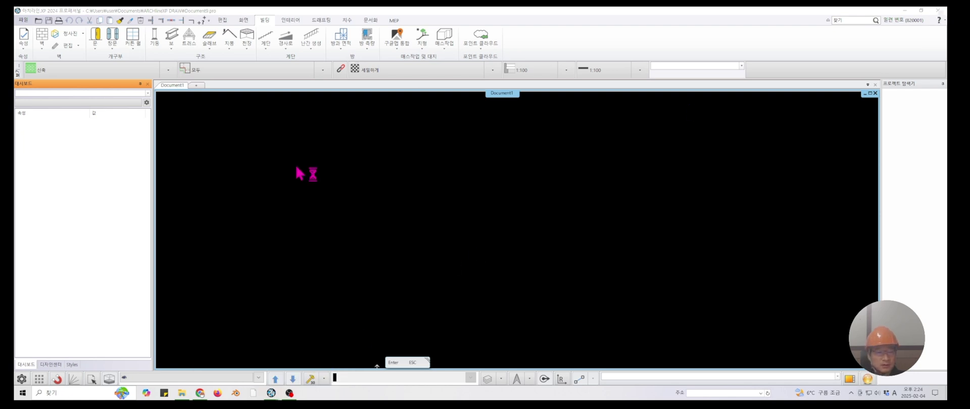
pyautogui.moveTo(273, 397)
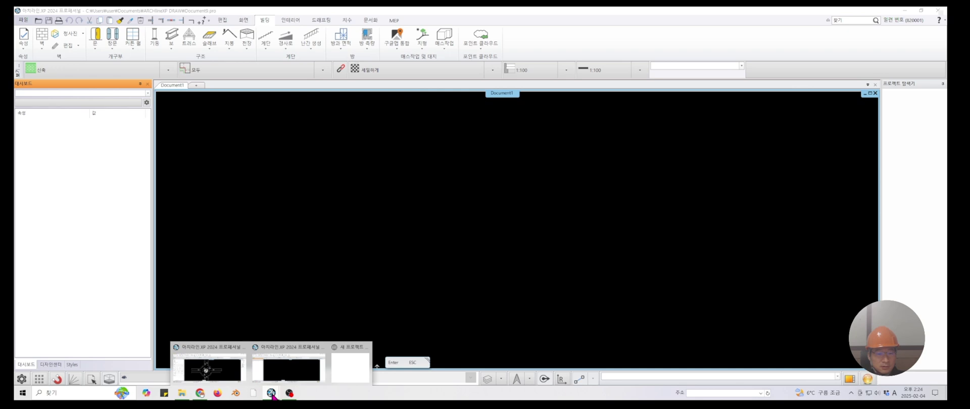
pyautogui.click(302, 373)
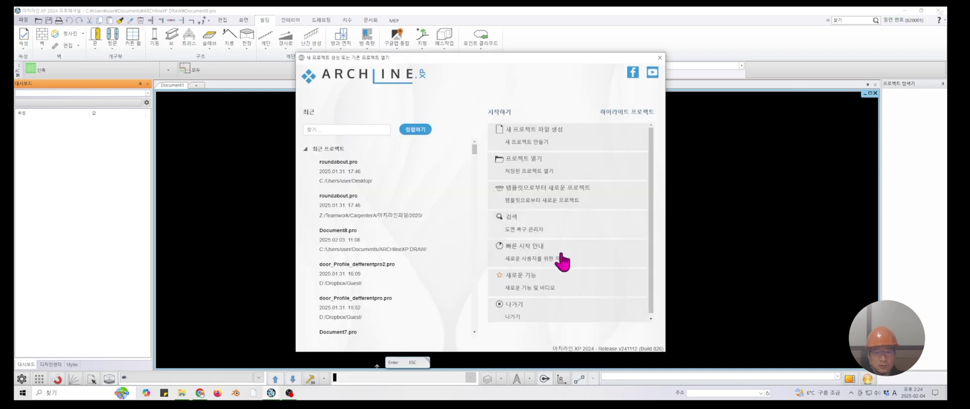
pyautogui.click(513, 318)
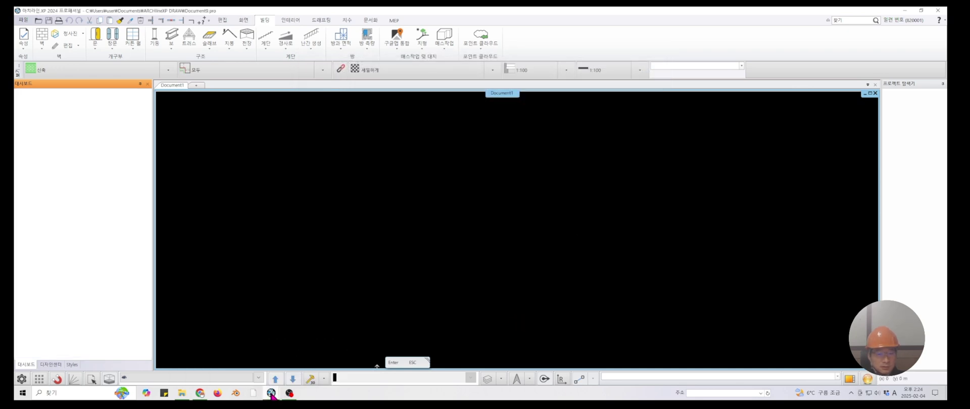
pyautogui.click(431, 226)
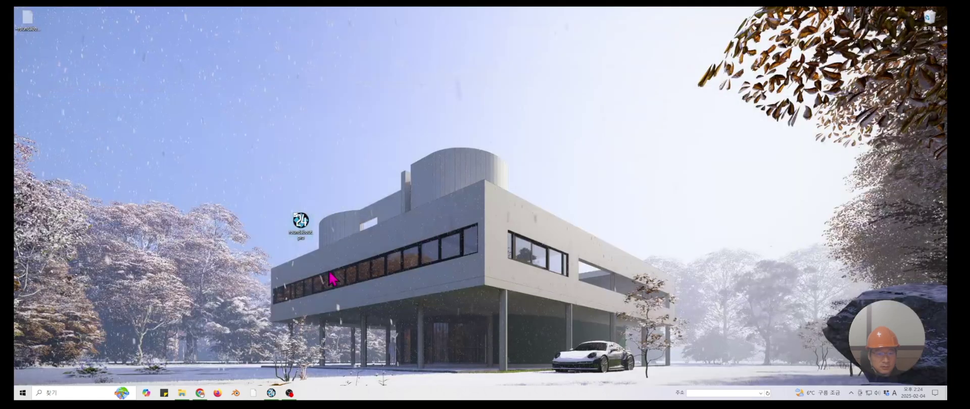
pyautogui.click(271, 393)
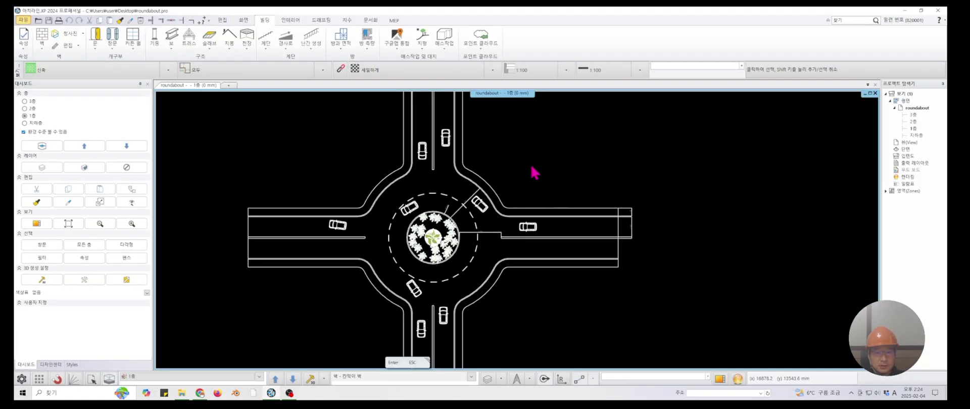
# Examine the roundabout floor plan, including the road-width dimensions at the end of the east arm and the central island
pyautogui.scroll(-3, 545, 163)
pyautogui.scroll(9, 547, 164)
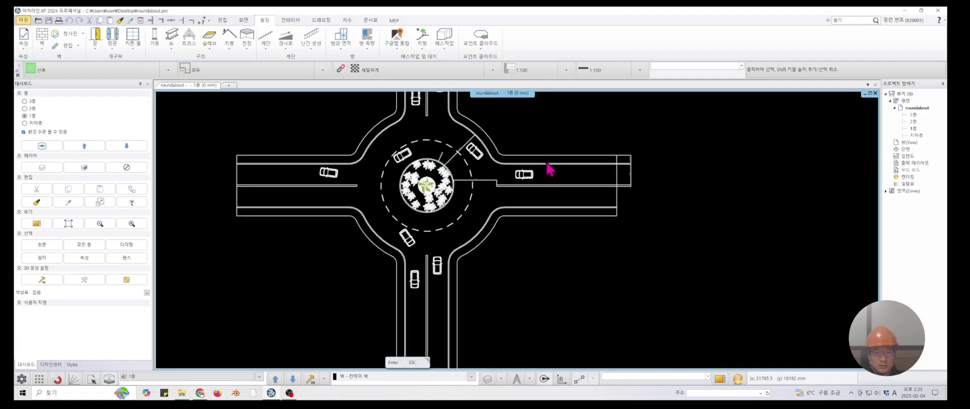
pyautogui.scroll(5, 595, 238)
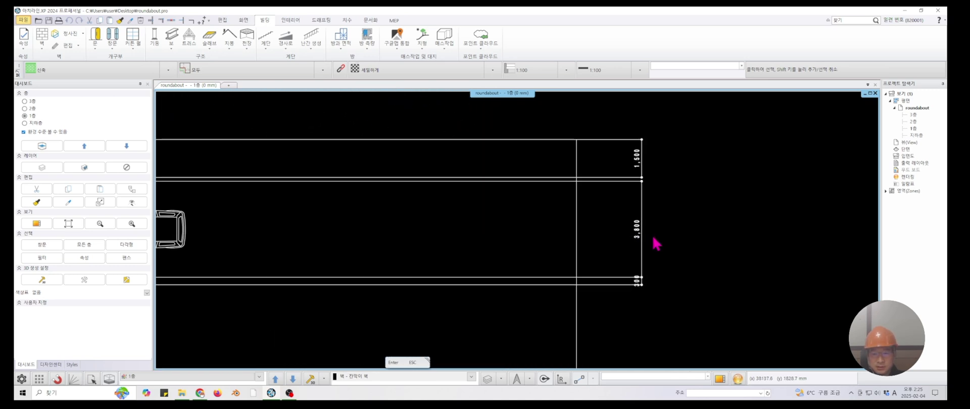
pyautogui.scroll(-2, 454, 234)
pyautogui.moveTo(453, 233)
pyautogui.mouseDown(button='middle')
pyautogui.moveTo(338, 227)
pyautogui.moveTo(347, 230)
pyautogui.moveTo(336, 164)
pyautogui.moveTo(461, 199)
pyautogui.moveTo(472, 263)
pyautogui.mouseUp(button='middle')
pyautogui.moveTo(610, 182); pyautogui.dragTo(608, 249, button='middle')
pyautogui.moveTo(500, 135); pyautogui.dragTo(500, 263, button='middle')
pyautogui.scroll(-2, 499, 263)
pyautogui.scroll(-3, 647, 159)
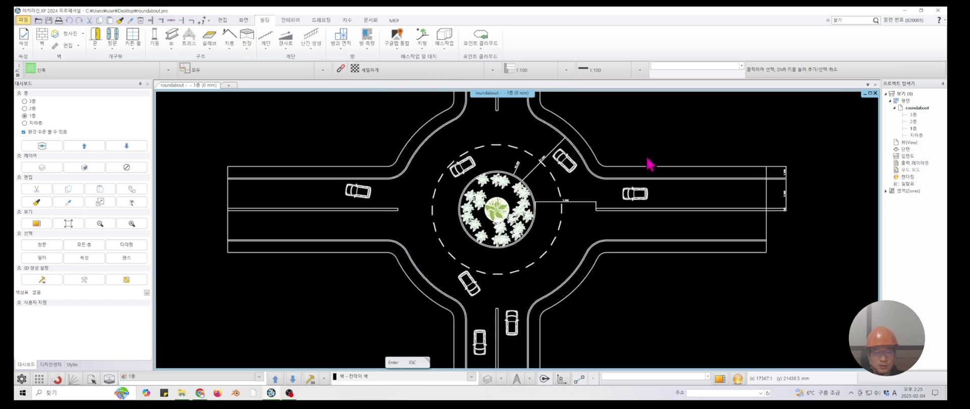
pyautogui.scroll(1, 647, 157)
pyautogui.scroll(1, 648, 158)
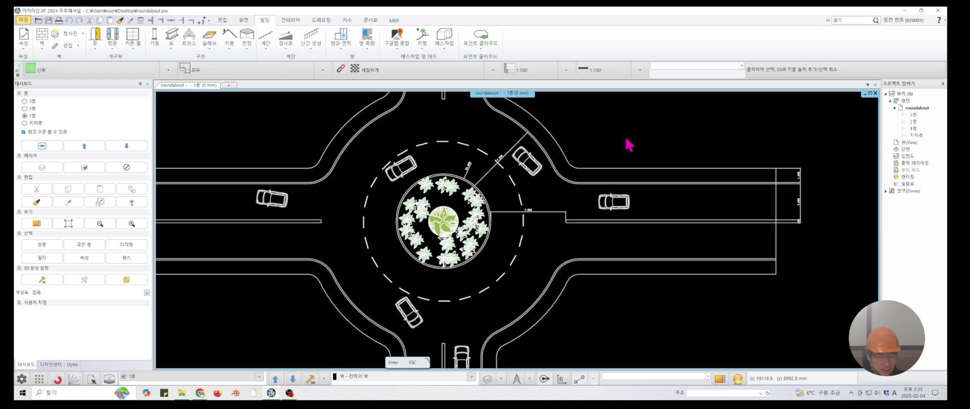
pyautogui.scroll(-1, 619, 144)
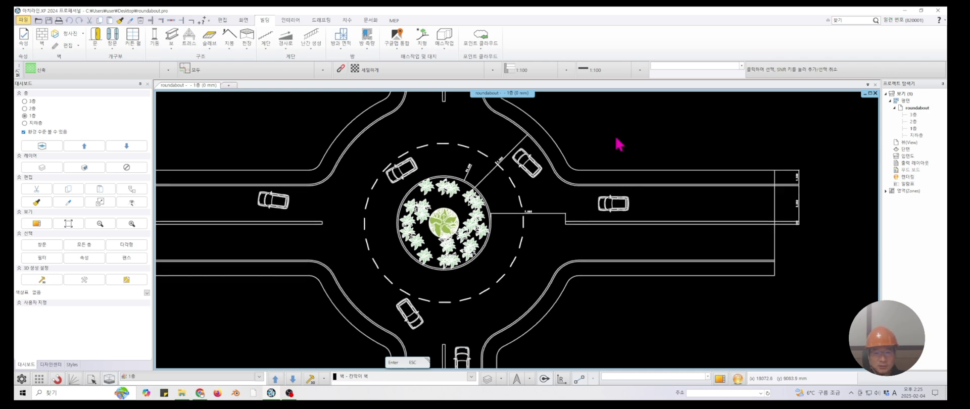
pyautogui.scroll(-2, 618, 144)
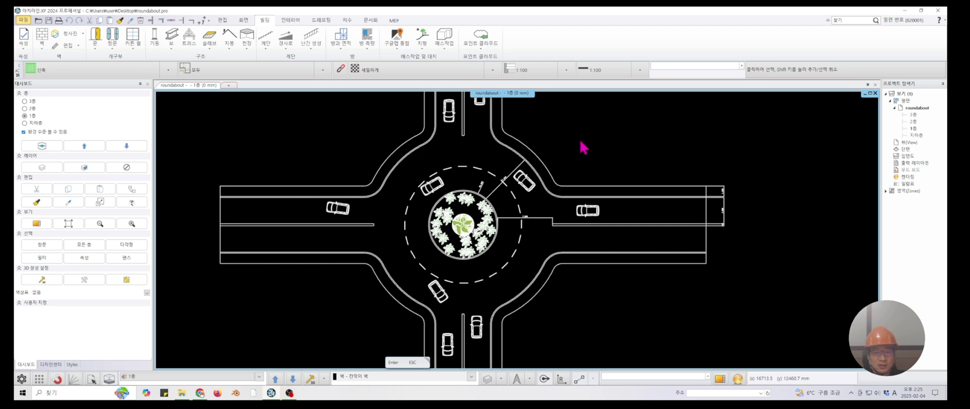
pyautogui.scroll(-3, 582, 147)
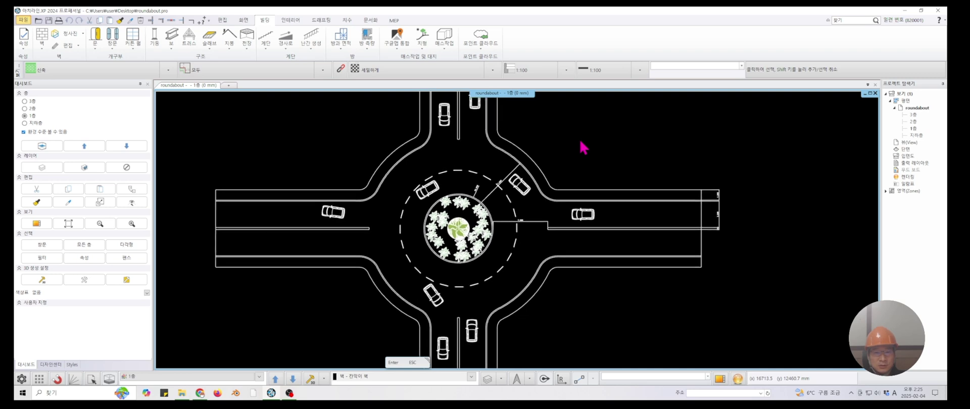
pyautogui.scroll(4, 404, 210)
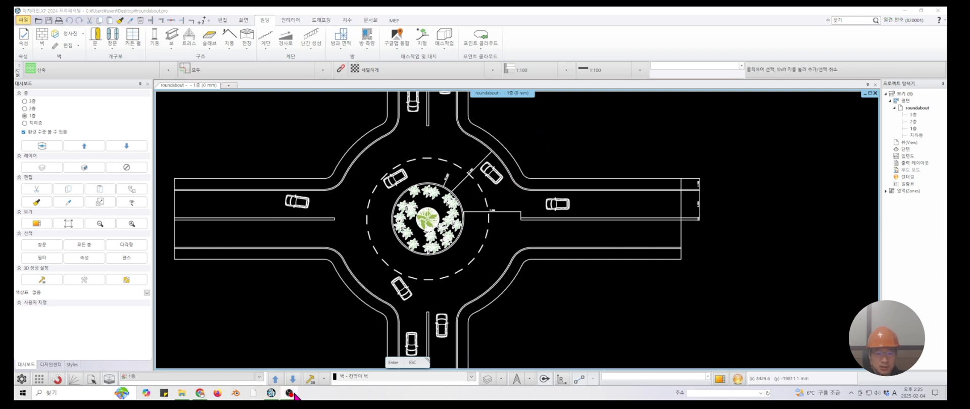
# Switch to the browser and look through the carpentera.com home page down to its new files, then minimise it
pyautogui.hotkey('alt', 'Tab')
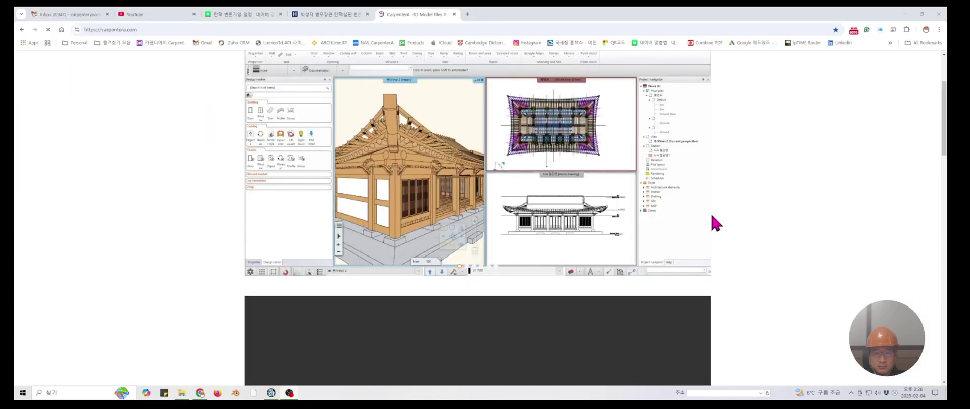
pyautogui.scroll(1, 305, 213)
pyautogui.scroll(1, 305, 214)
pyautogui.scroll(-10, 351, 223)
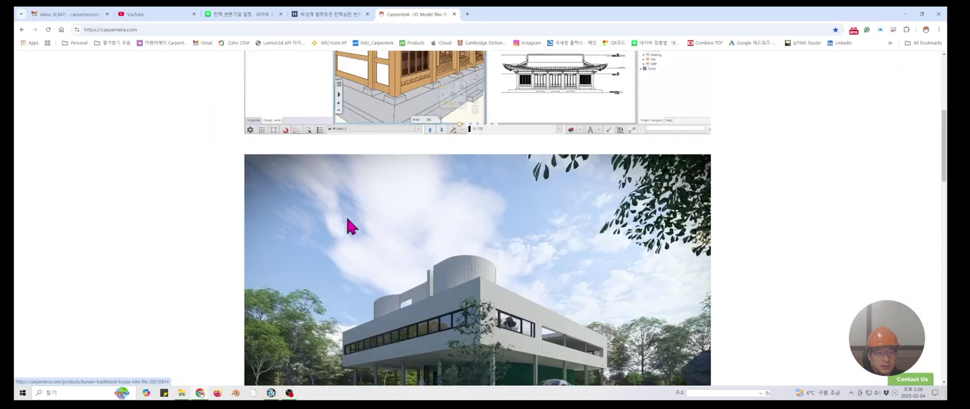
pyautogui.scroll(-2, 351, 228)
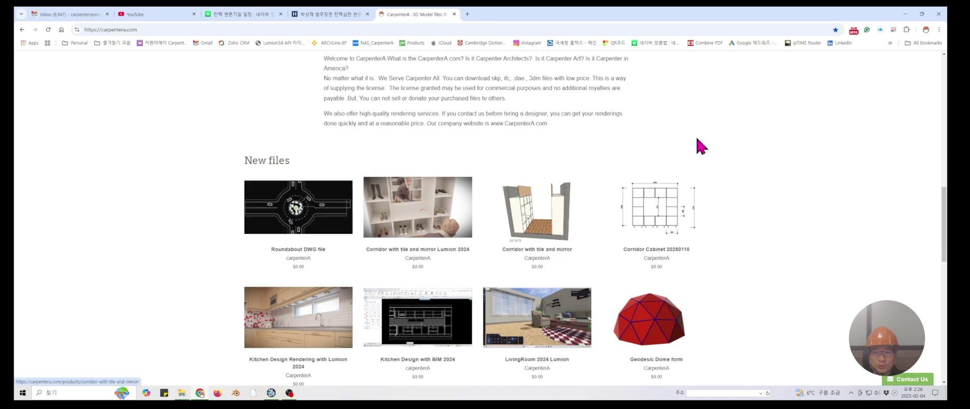
pyautogui.click(905, 14)
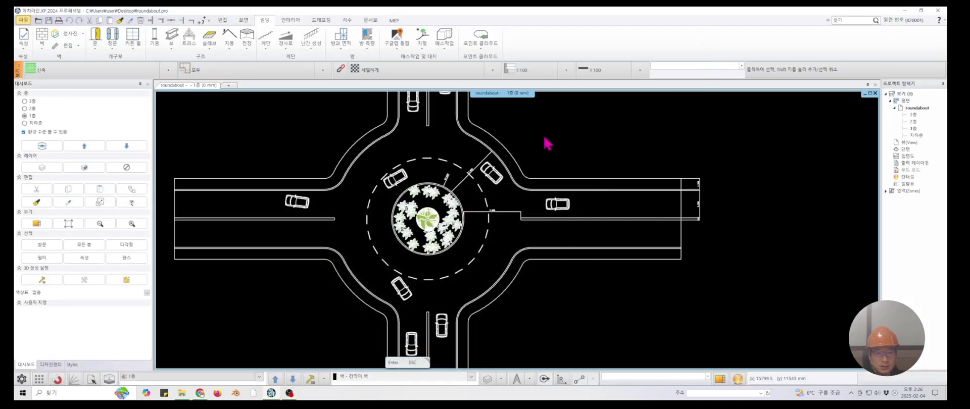
# Export the drawing to the Desktop as roundabout.dwg in AutoCAD DWG format, declining to save each floor plan separately
pyautogui.scroll(-1, 548, 142)
pyautogui.scroll(-1, 548, 143)
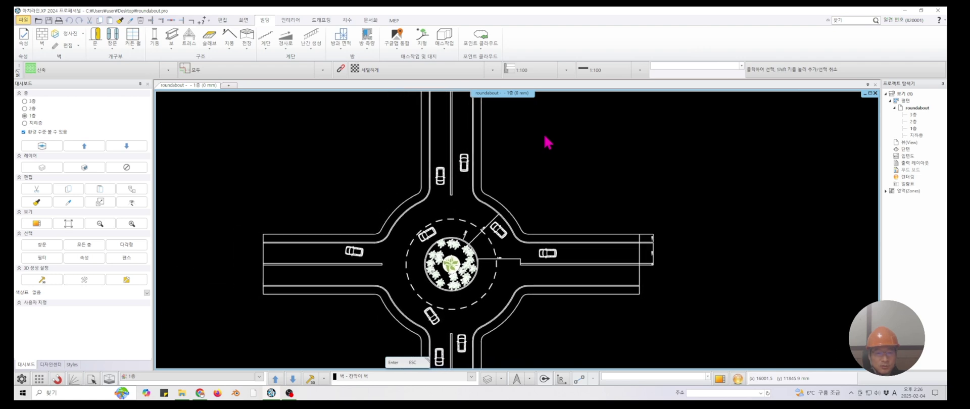
pyautogui.click(23, 21)
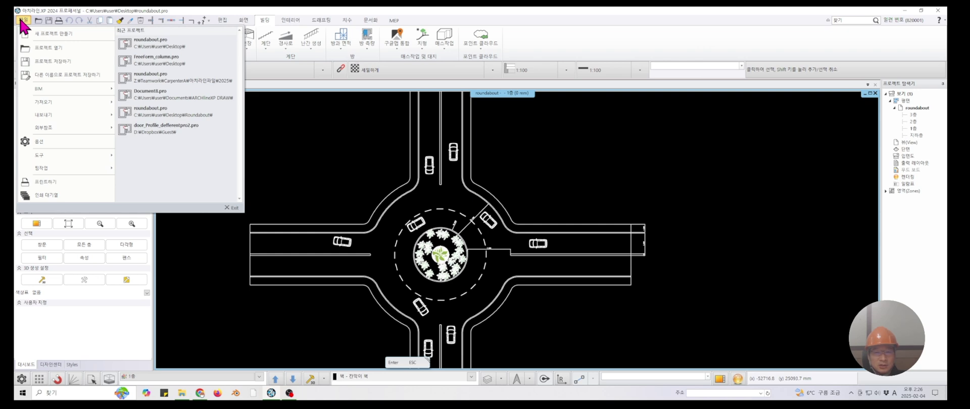
pyautogui.moveTo(45, 117)
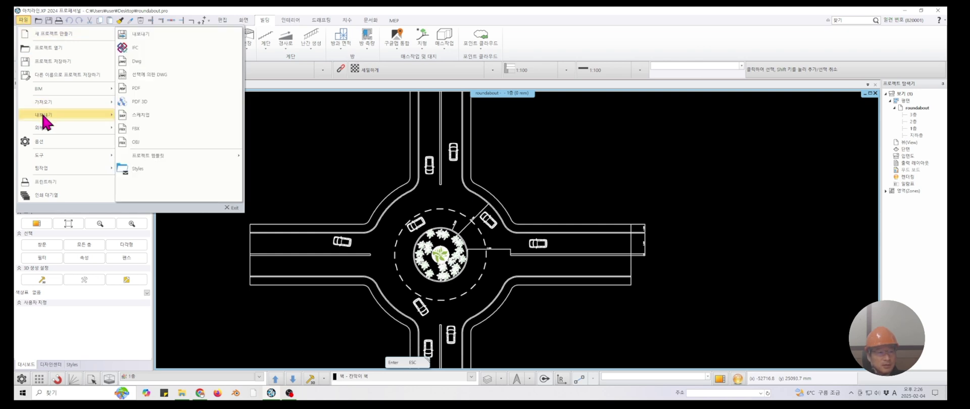
pyautogui.click(152, 61)
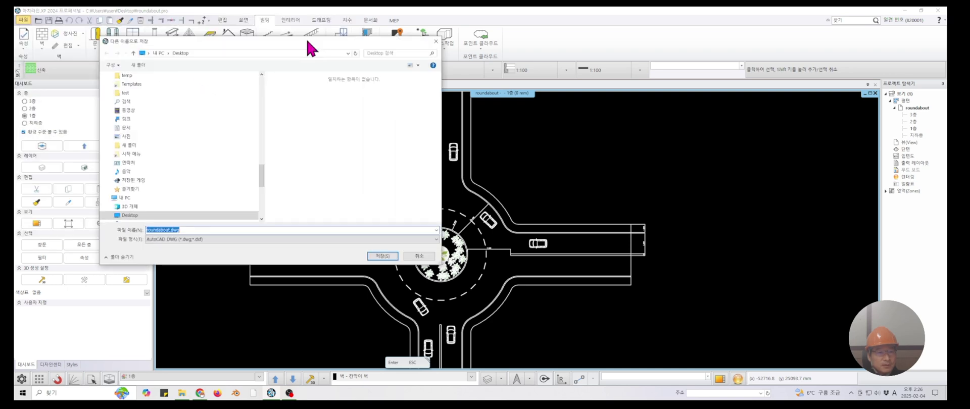
pyautogui.click(339, 140)
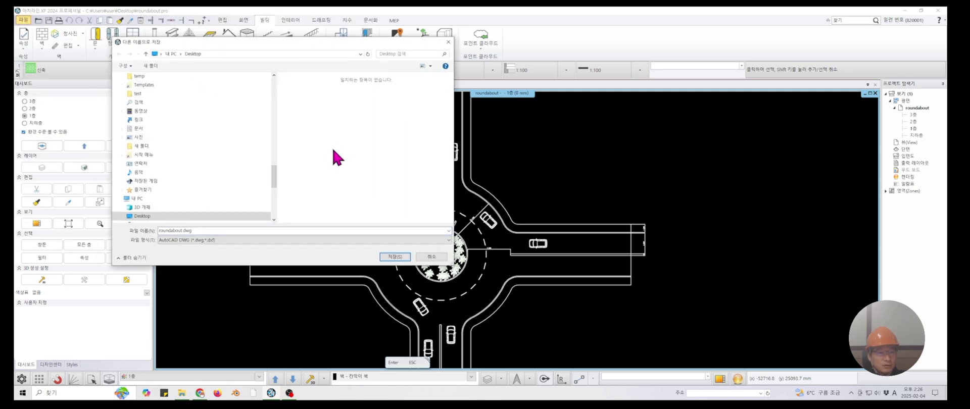
pyautogui.moveTo(326, 43); pyautogui.dragTo(350, 44)
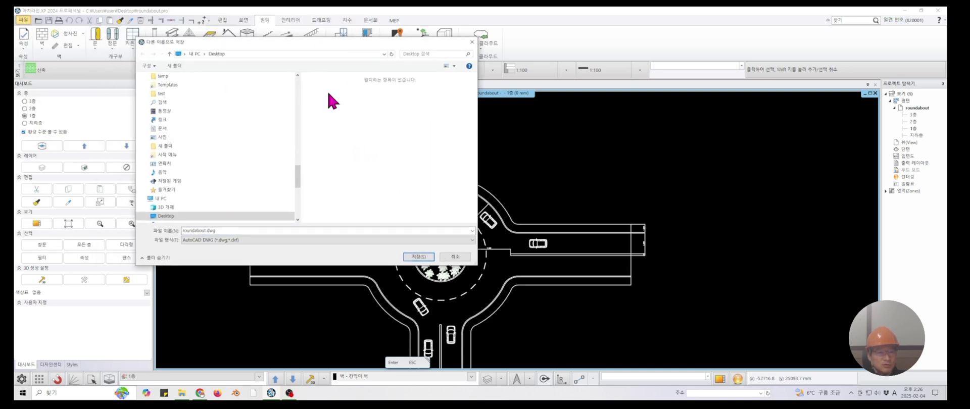
pyautogui.click(425, 257)
pyautogui.moveTo(488, 175); pyautogui.dragTo(454, 155)
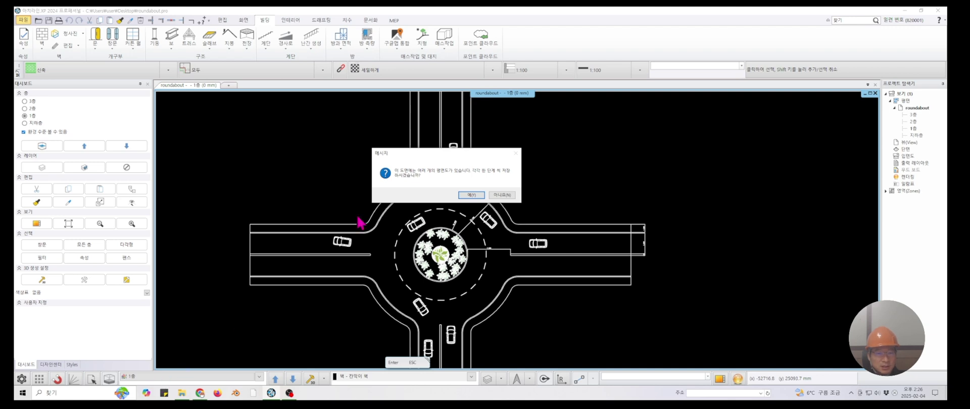
pyautogui.click(503, 195)
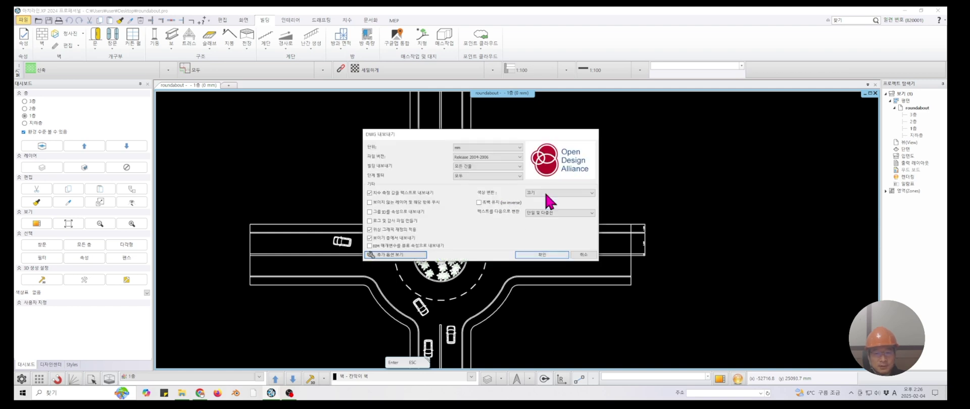
# Keep the DWG file version at Release 2004-2006 with millimetre units and run the export
pyautogui.moveTo(521, 124); pyautogui.dragTo(517, 119)
pyautogui.click(457, 144)
pyautogui.click(457, 143)
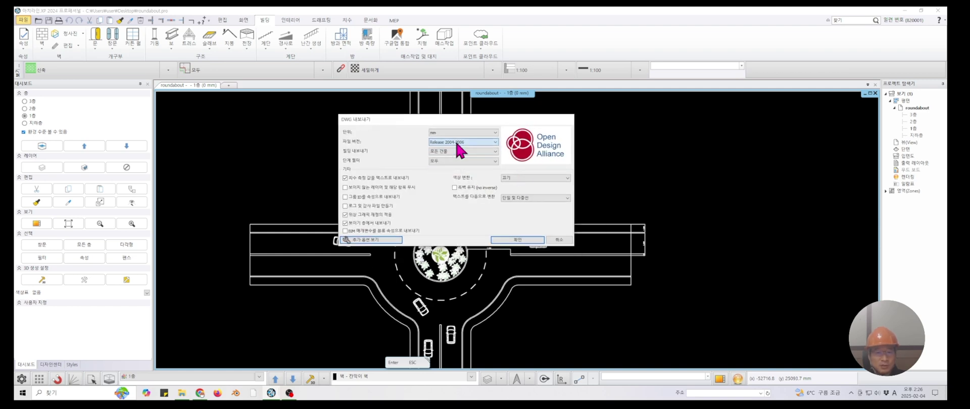
pyautogui.click(459, 145)
pyautogui.click(463, 152)
pyautogui.click(465, 144)
pyautogui.click(465, 145)
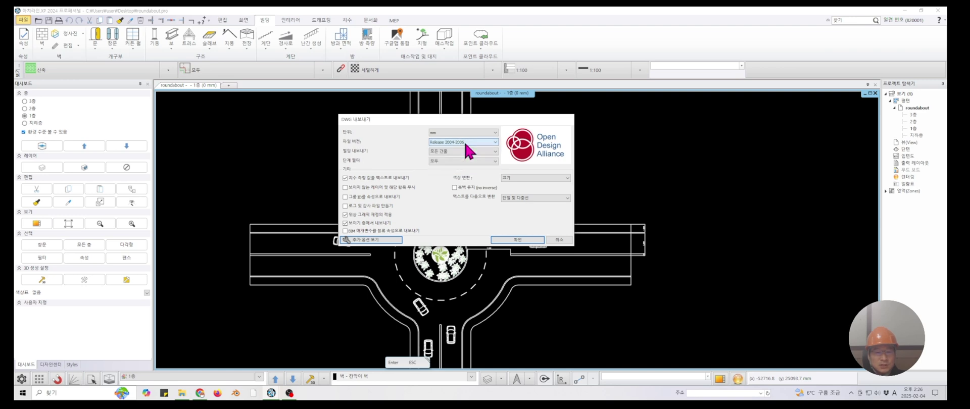
pyautogui.click(516, 240)
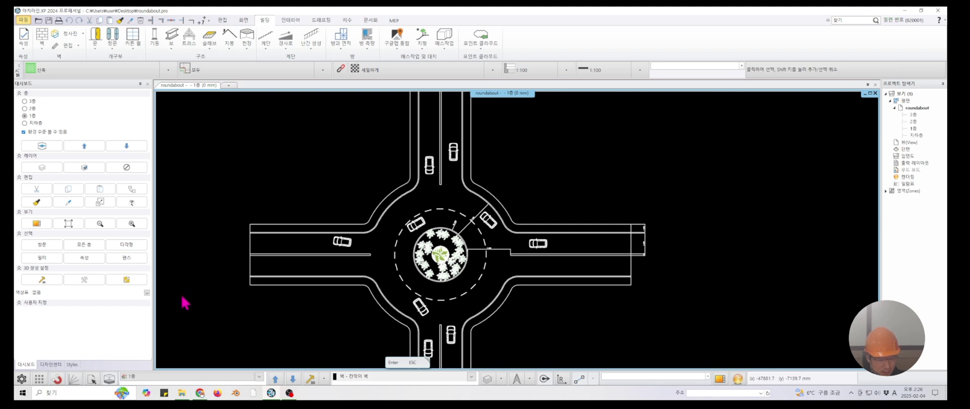
# Launch SketchUp 2024, create a new model from the Architectural template and maximise its window
pyautogui.press('super')
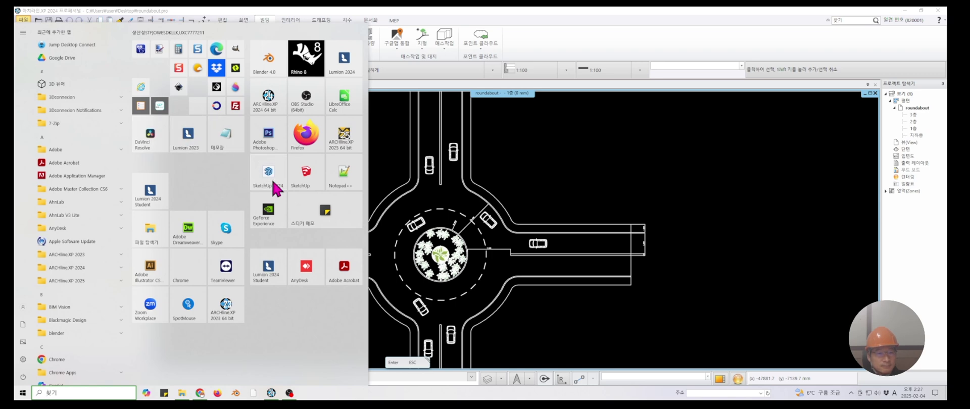
pyautogui.press('Escape')
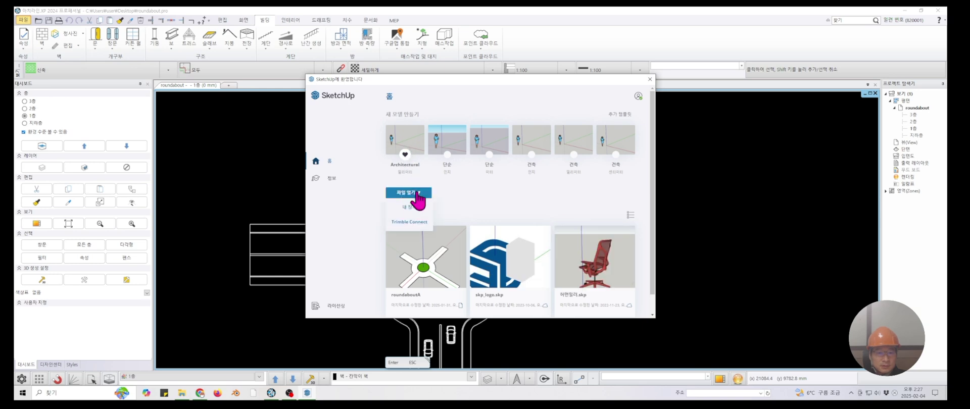
pyautogui.click(410, 144)
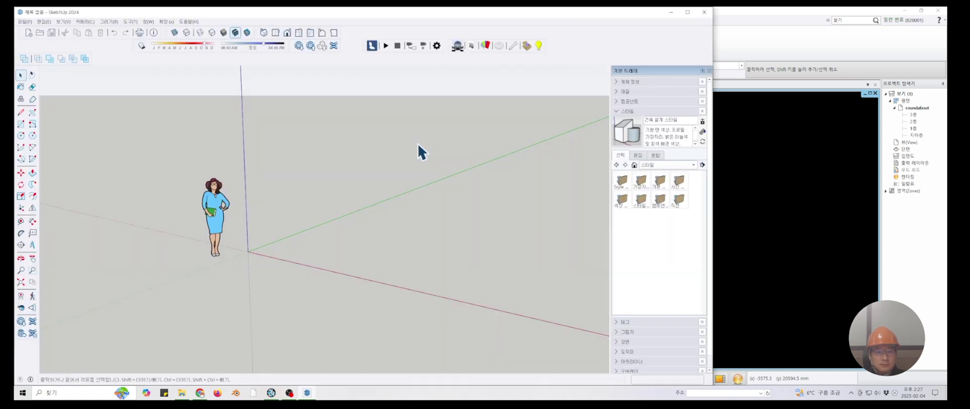
pyautogui.click(687, 12)
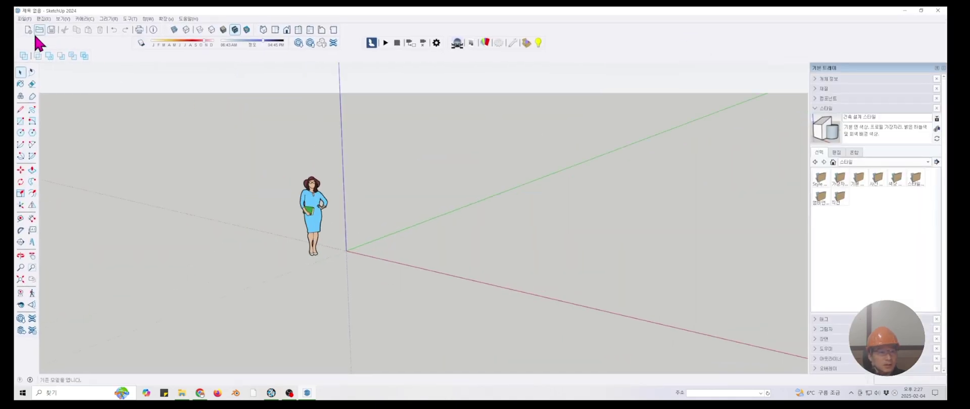
# Choose roundabout.dwg on the Desktop as the file to import and open its import options
pyautogui.click(23, 19)
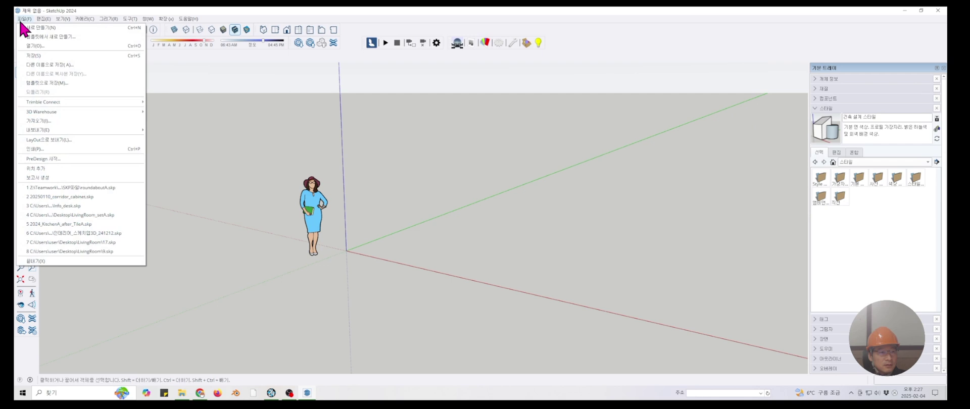
pyautogui.click(44, 121)
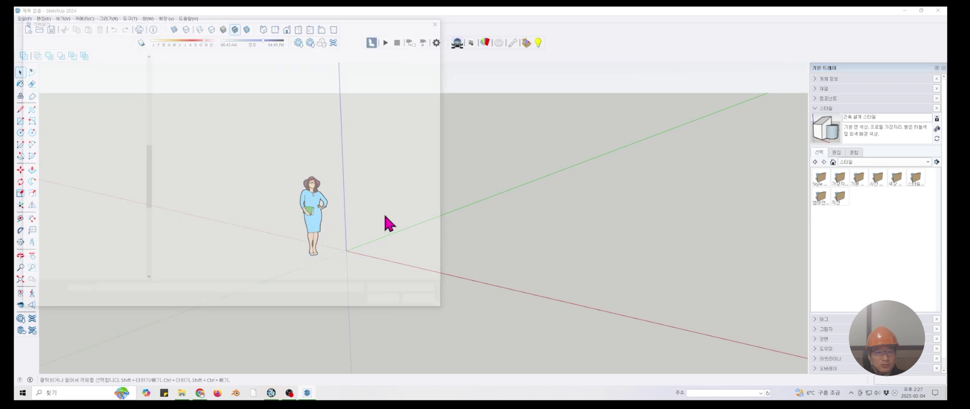
pyautogui.click(175, 74)
pyautogui.moveTo(186, 20); pyautogui.dragTo(231, 23)
pyautogui.click(406, 305)
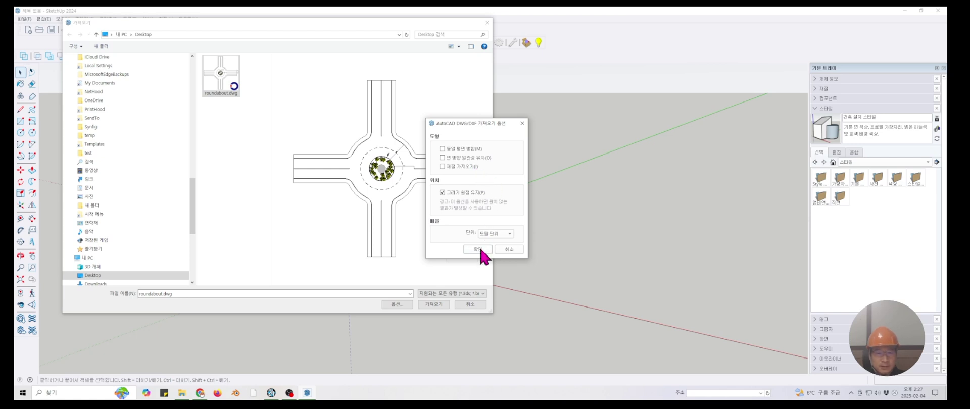
# Set the DWG import scale to model units and import roundabout.dwg
pyautogui.click(503, 236)
pyautogui.click(505, 241)
pyautogui.click(480, 250)
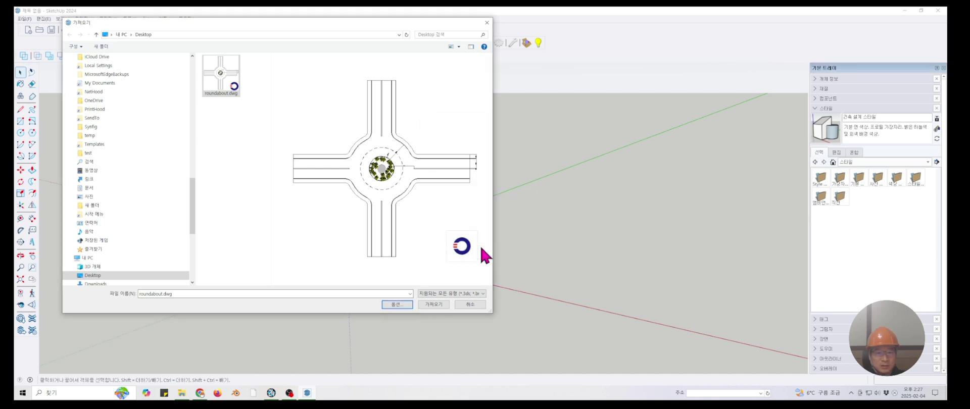
pyautogui.click(433, 305)
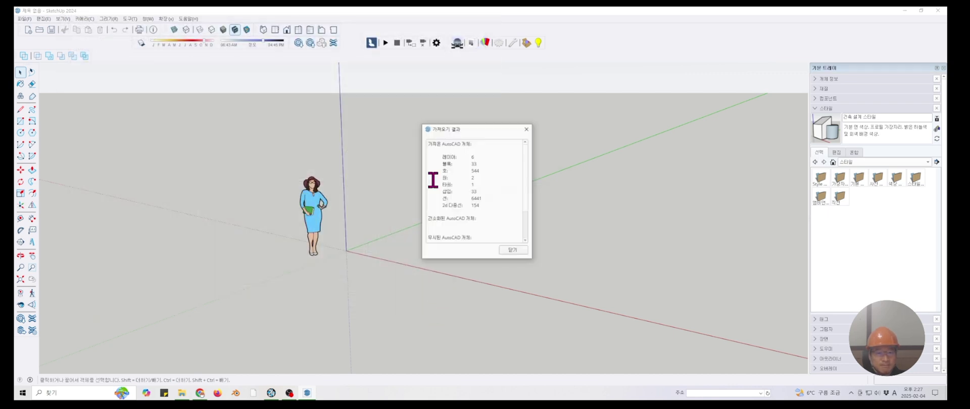
# Read through the import results summary for the imported and ignored AutoCAD entities, and close it
pyautogui.click(526, 218)
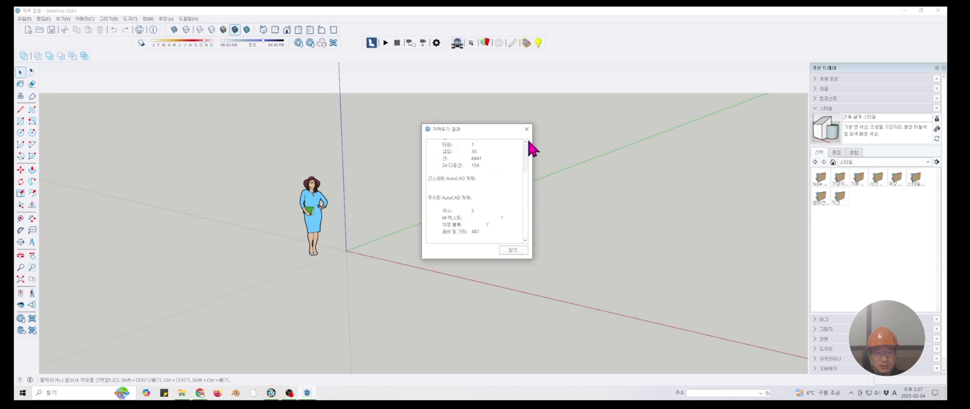
pyautogui.click(527, 160)
pyautogui.click(526, 230)
pyautogui.click(526, 162)
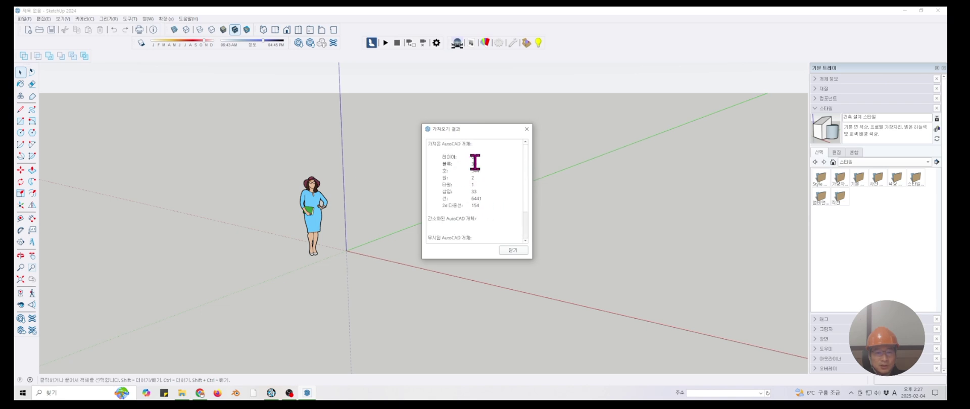
pyautogui.click(514, 250)
# Set the style's profile edge width to 1 to thin the imported plan's lines
pyautogui.moveTo(399, 186); pyautogui.dragTo(395, 293, button='middle')
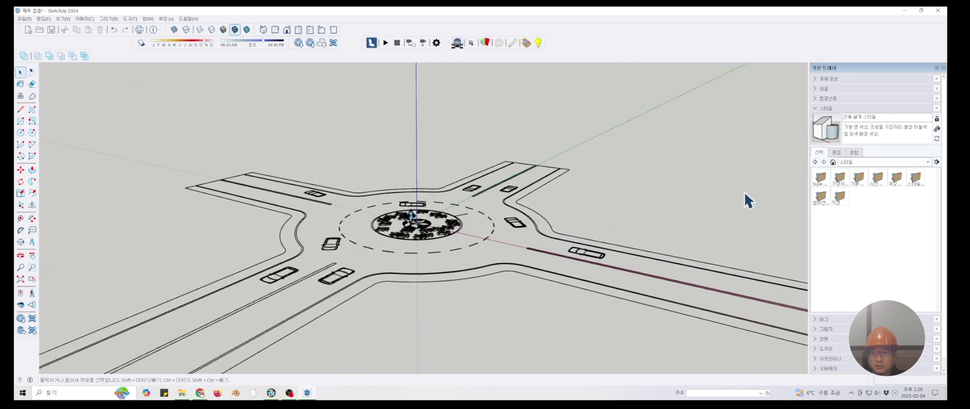
pyautogui.click(837, 153)
pyautogui.click(853, 199)
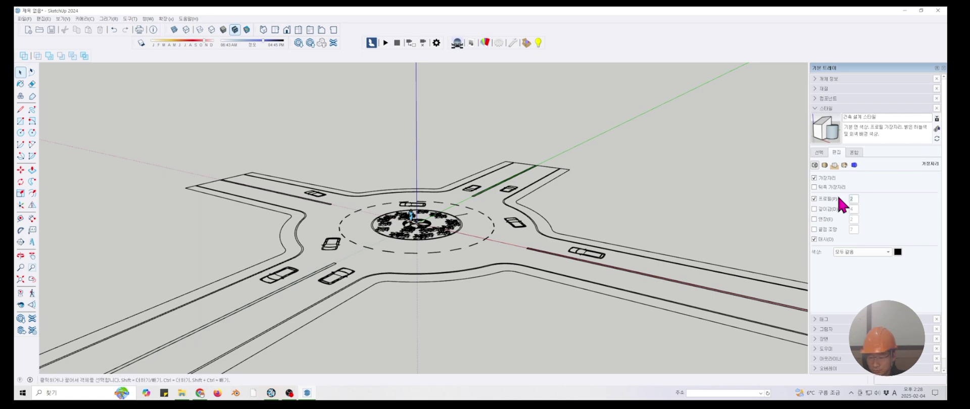
pyautogui.write('1')
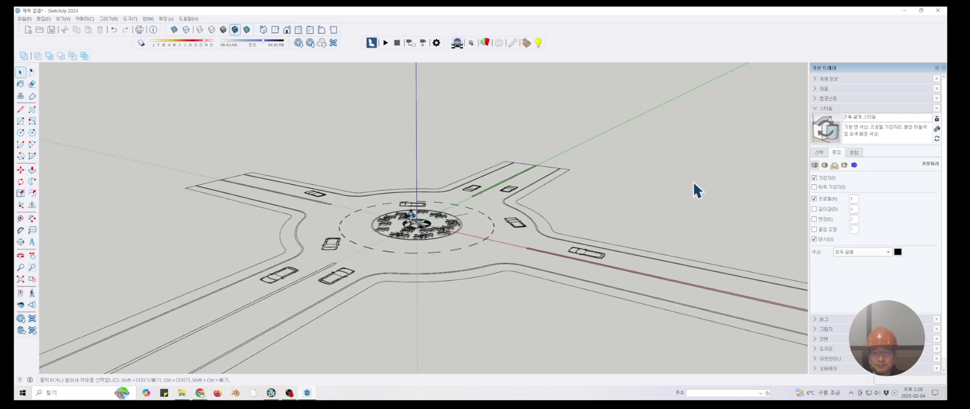
pyautogui.click(818, 108)
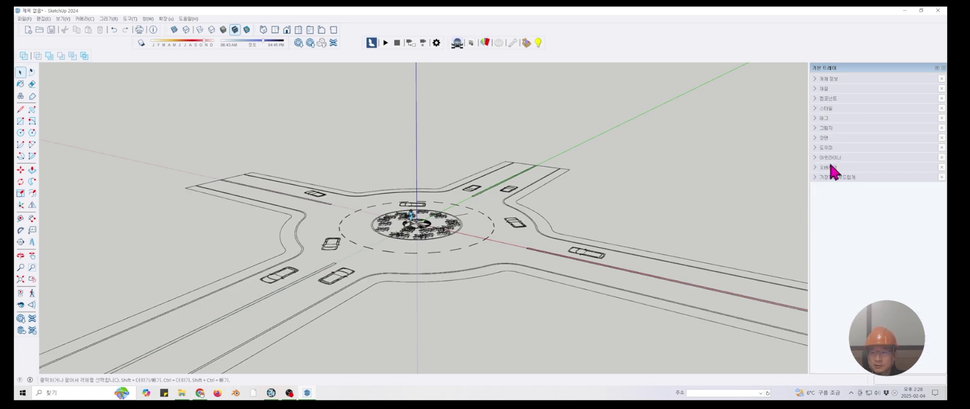
# Show the model's tags, list only the used layers in ARCHLine.XP for comparison, and return to SketchUp
pyautogui.click(820, 119)
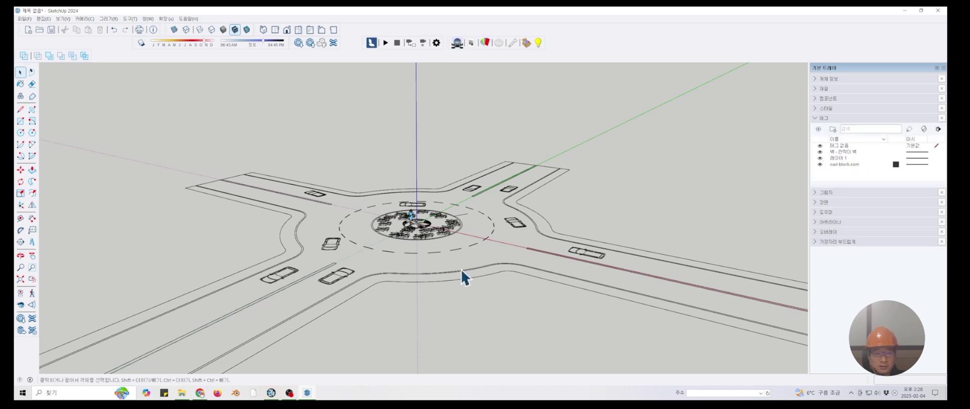
pyautogui.click(273, 396)
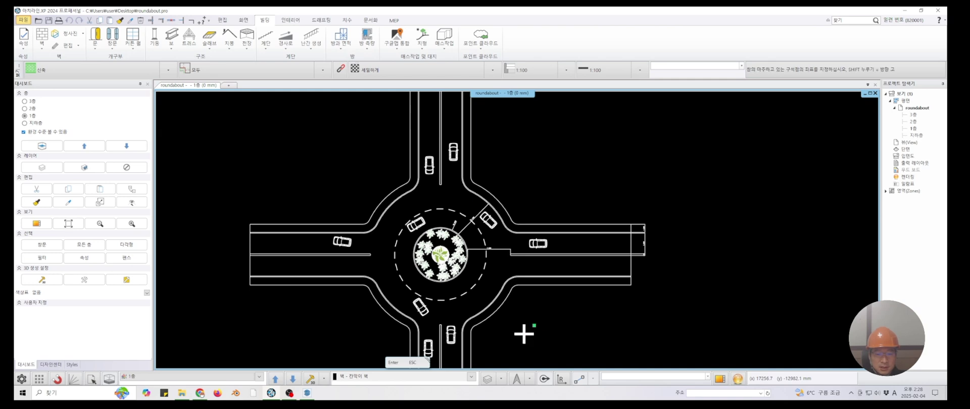
pyautogui.click(488, 379)
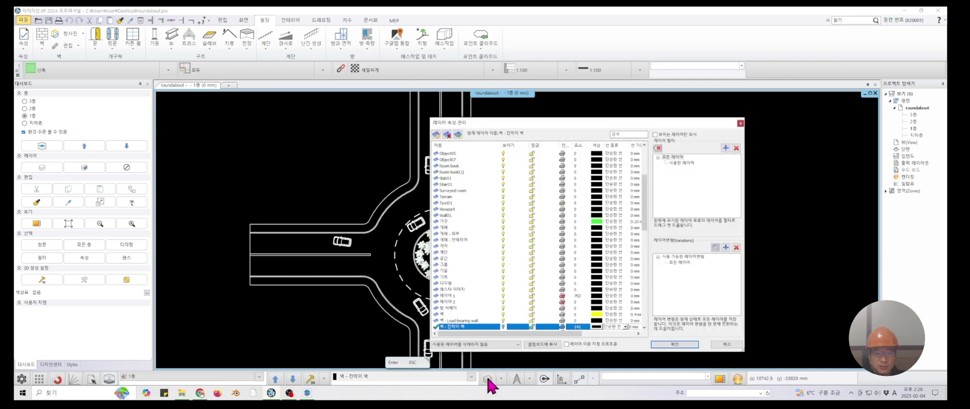
pyautogui.click(682, 163)
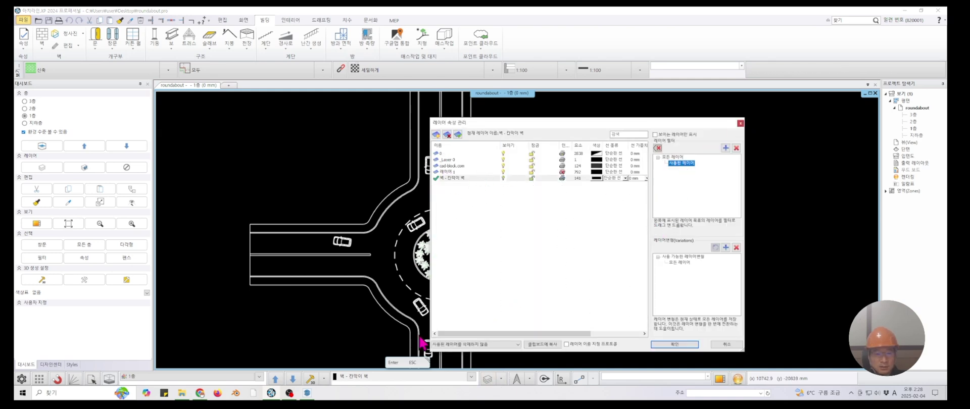
pyautogui.click(307, 393)
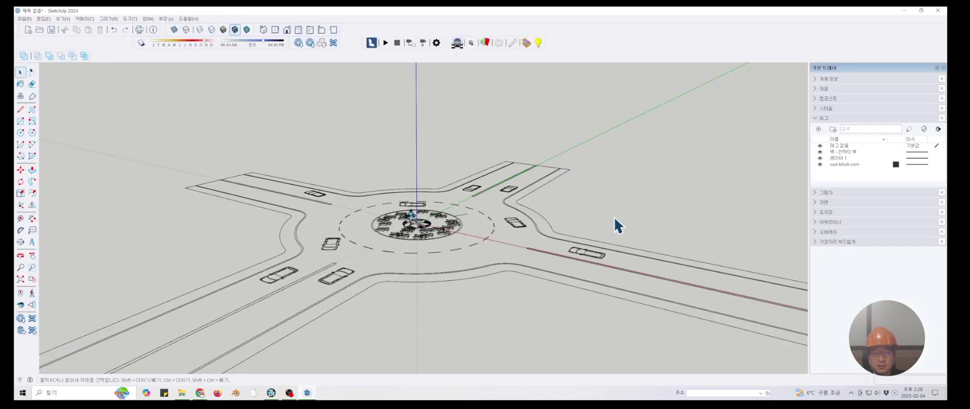
# Delete the human scale figure standing on the central island
pyautogui.scroll(6, 614, 217)
pyautogui.moveTo(614, 216)
pyautogui.mouseDown(button='middle')
pyautogui.moveTo(619, 223)
pyautogui.moveTo(478, 205)
pyautogui.mouseUp(button='middle')
pyautogui.scroll(6, 450, 183)
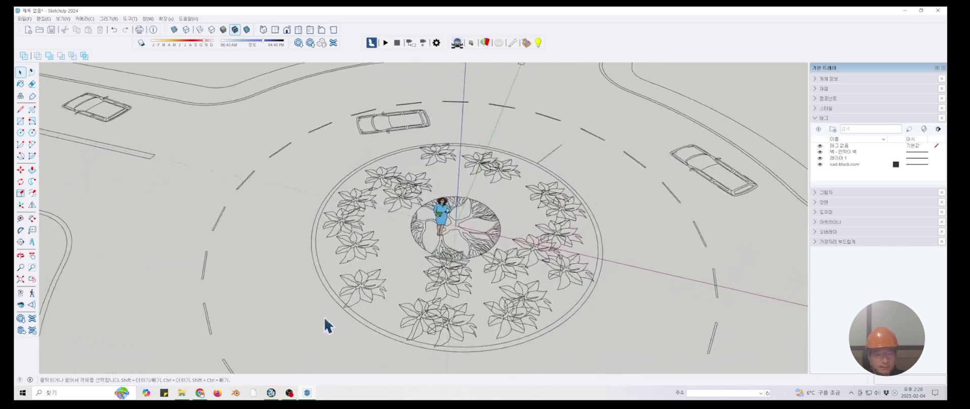
pyautogui.click(462, 160)
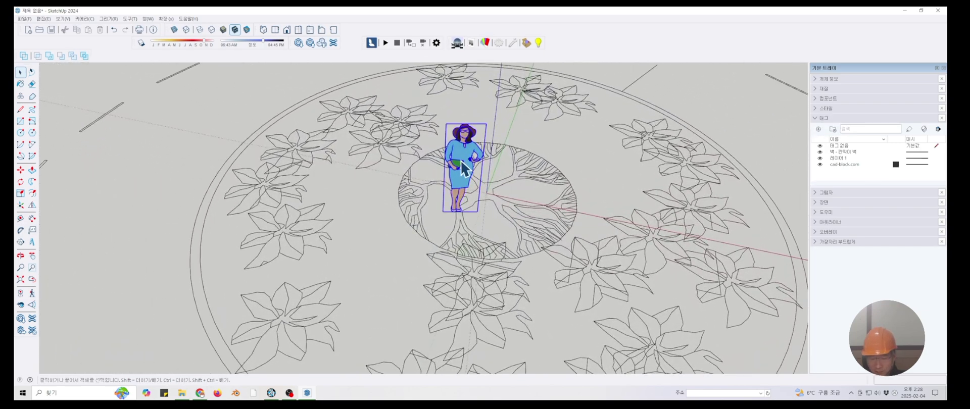
pyautogui.press('Delete')
# Explode the imported roundabout drawing component into separate elements and clear the selection
pyautogui.scroll(-5, 461, 160)
pyautogui.scroll(-5, 474, 136)
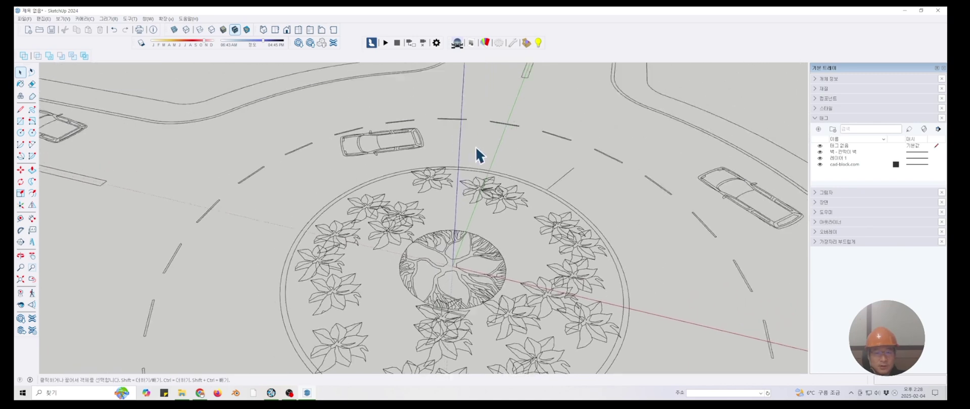
pyautogui.moveTo(476, 146); pyautogui.dragTo(546, 163, button='middle')
pyautogui.click(545, 162)
pyautogui.rightClick(541, 148)
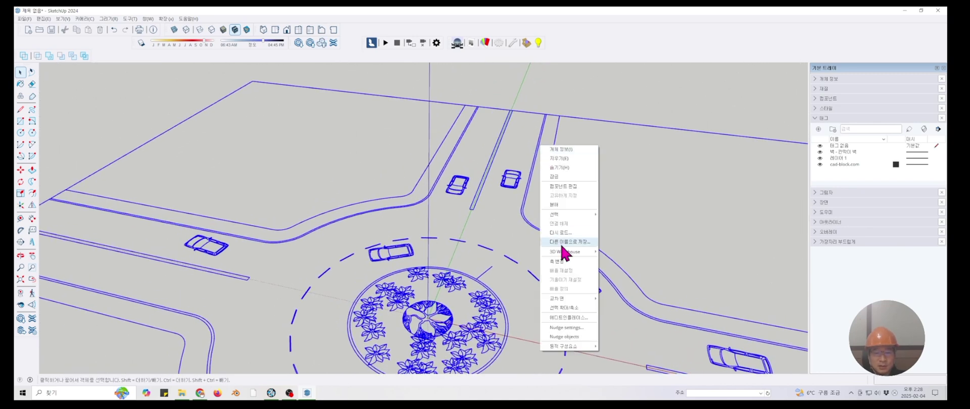
pyautogui.click(571, 207)
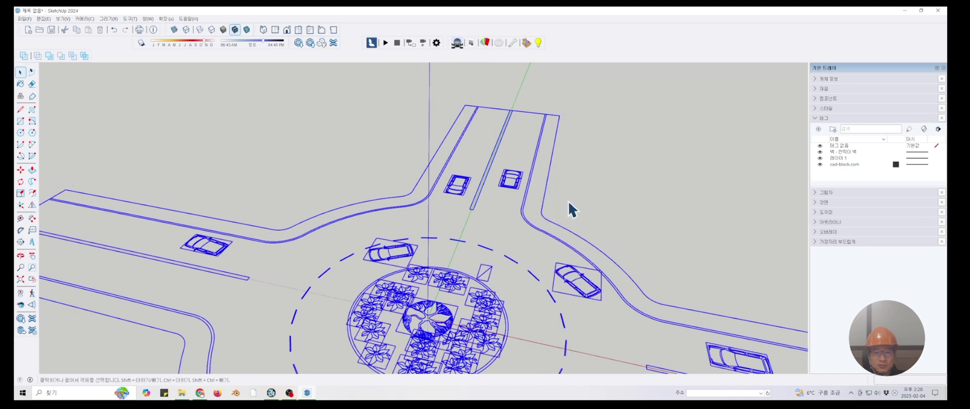
pyautogui.click(591, 110)
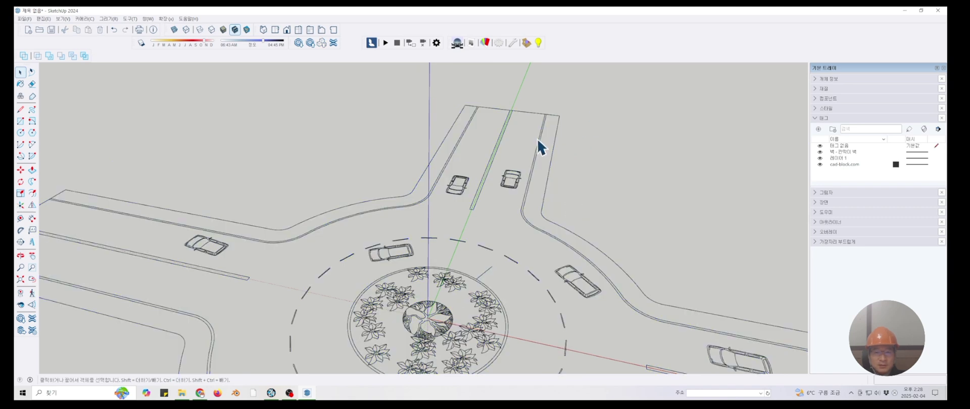
pyautogui.rightClick(541, 144)
pyautogui.click(631, 145)
pyautogui.scroll(-5, 568, 189)
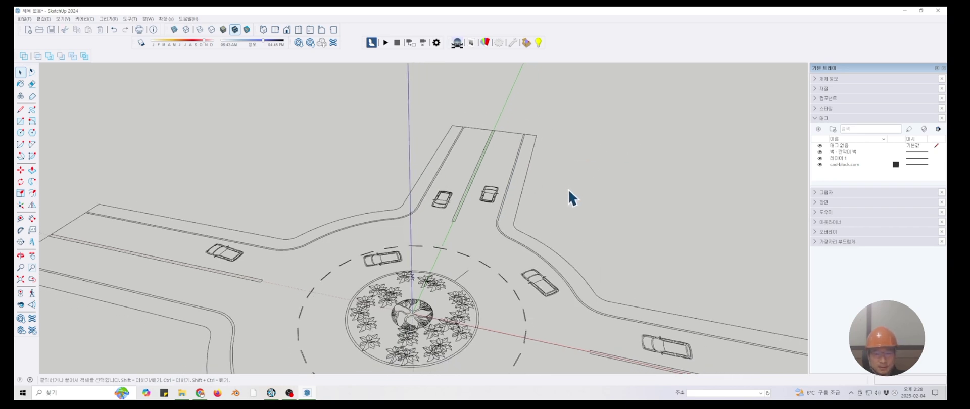
# Delete the three plant symbols along the far edge of the central island
pyautogui.scroll(8, 568, 189)
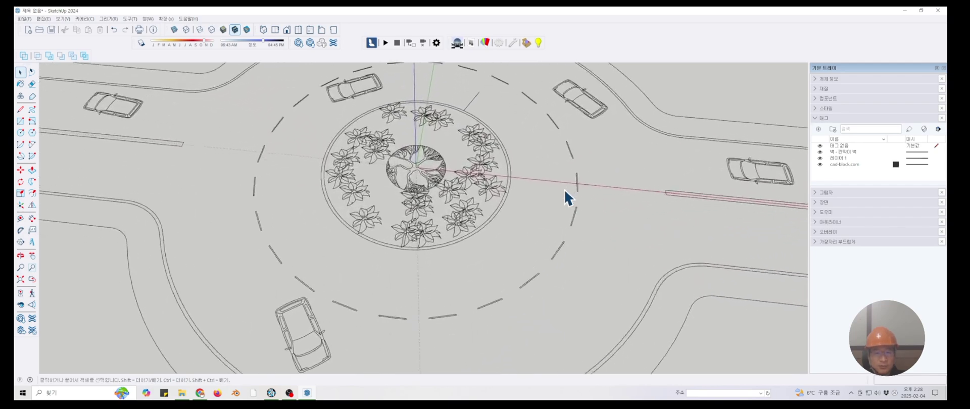
pyautogui.scroll(5, 526, 197)
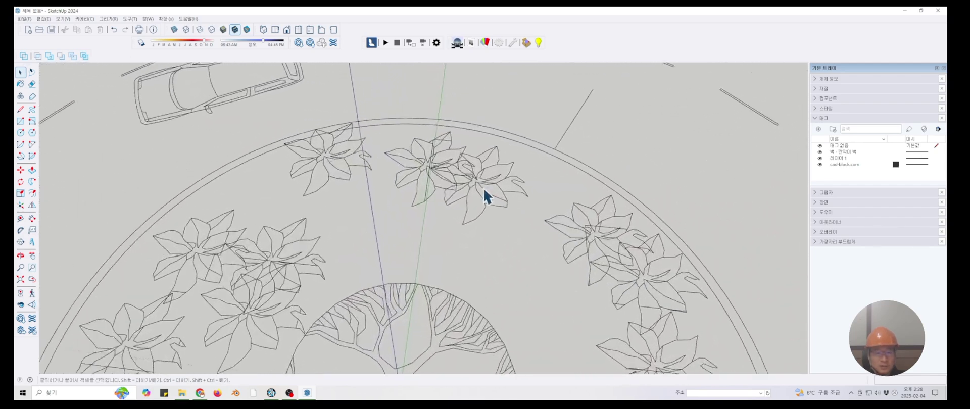
pyautogui.click(483, 188)
pyautogui.press('Delete')
pyautogui.click(447, 179)
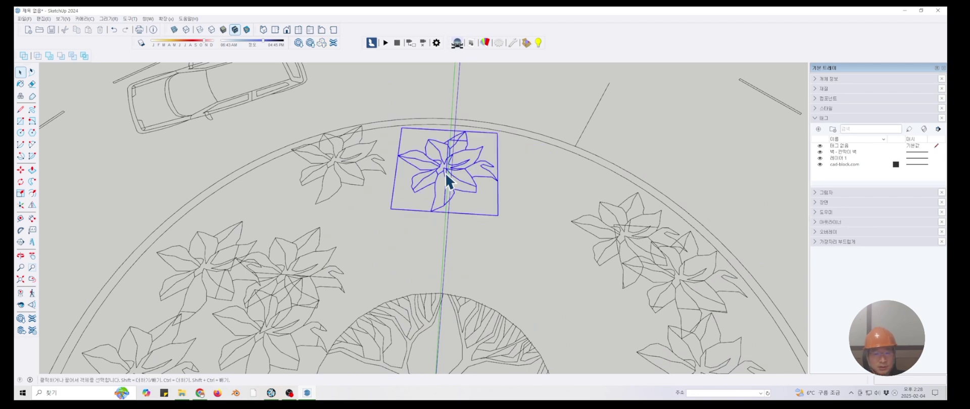
pyautogui.press('Delete')
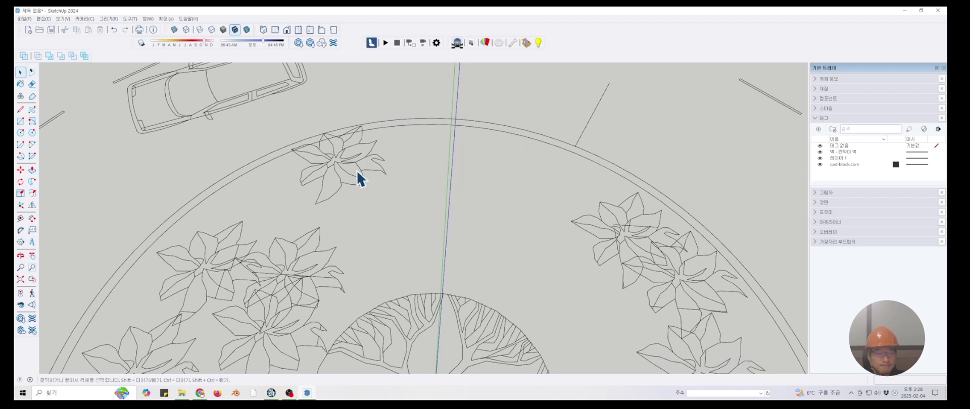
pyautogui.click(347, 193)
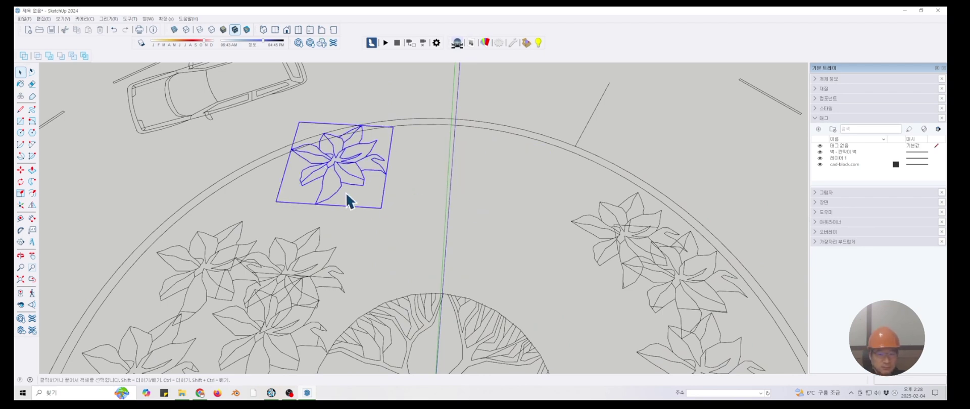
pyautogui.press('Delete')
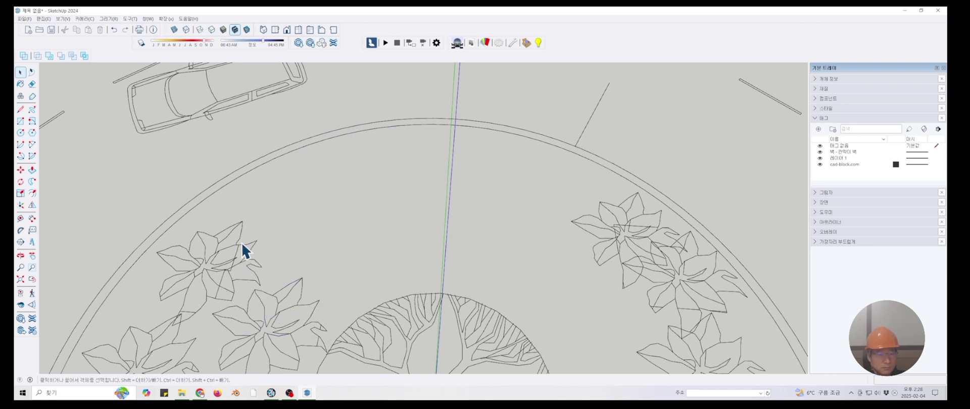
# Delete the plant symbol to the left of the central tree, and the tree symbol itself
pyautogui.click(266, 260)
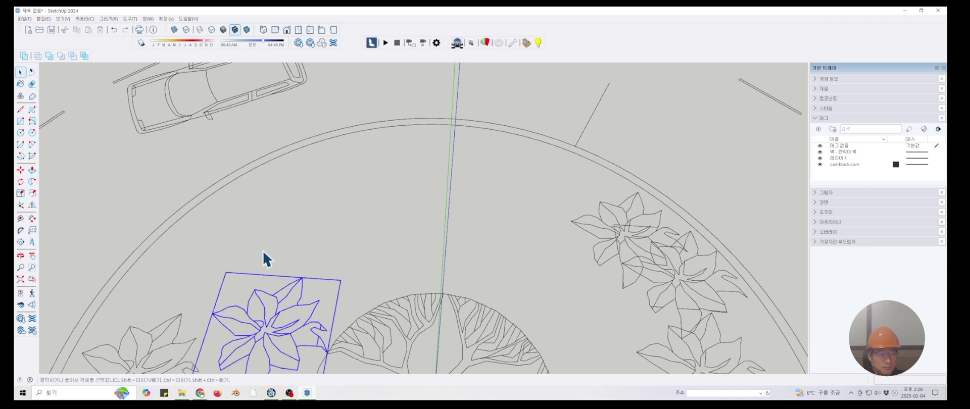
pyautogui.press('Delete')
pyautogui.scroll(-3, 485, 272)
pyautogui.click(449, 266)
pyautogui.press('Delete')
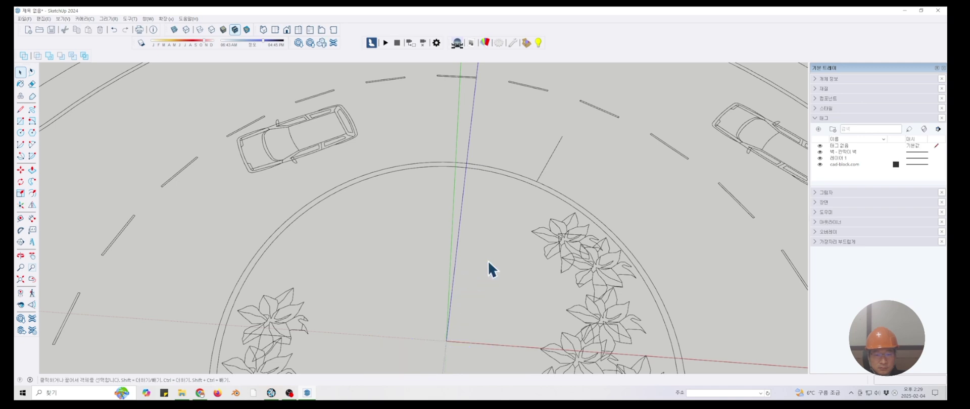
# Delete the plant symbols on the island's far right side and along its left edge
pyautogui.click(536, 249)
pyautogui.press('Delete')
pyautogui.scroll(-3, 466, 253)
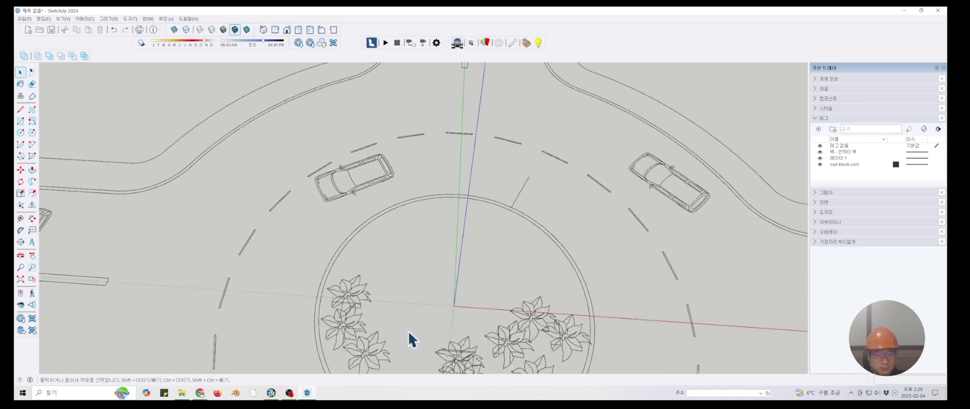
pyautogui.click(352, 283)
pyautogui.press('Delete')
pyautogui.scroll(-2, 454, 263)
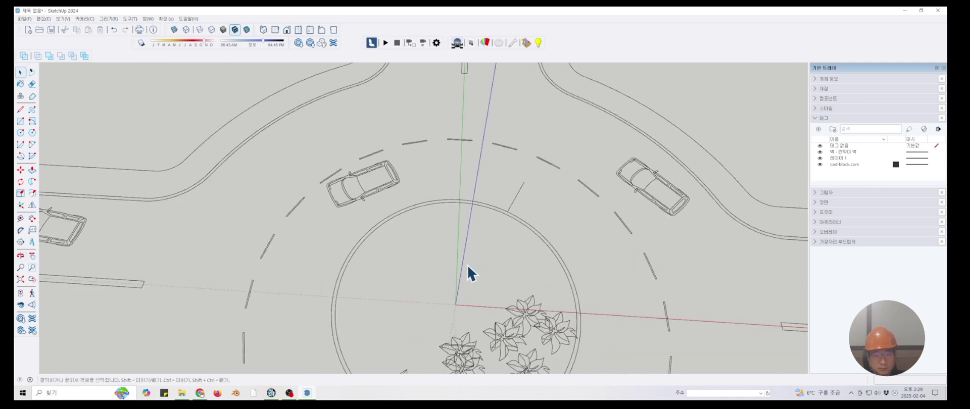
# Delete the three plant symbols along the near edge of the central island
pyautogui.scroll(-1, 468, 264)
pyautogui.scroll(-1, 475, 264)
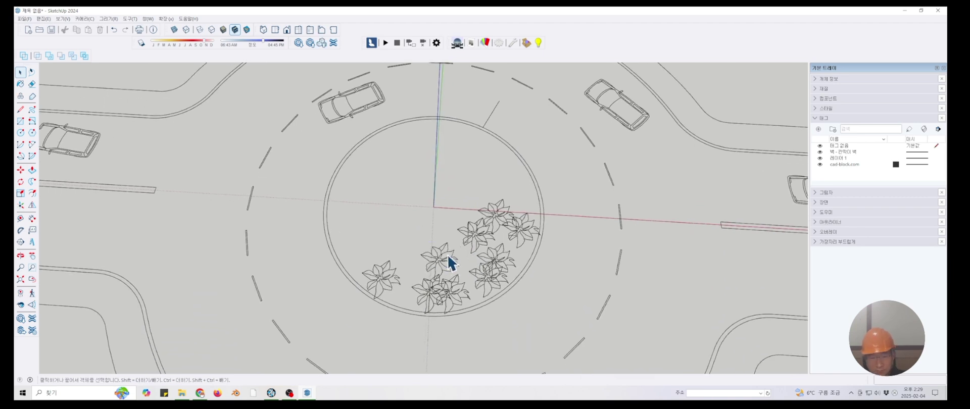
pyautogui.click(457, 290)
pyautogui.press('Delete')
pyautogui.click(427, 290)
pyautogui.press('Delete')
pyautogui.click(393, 283)
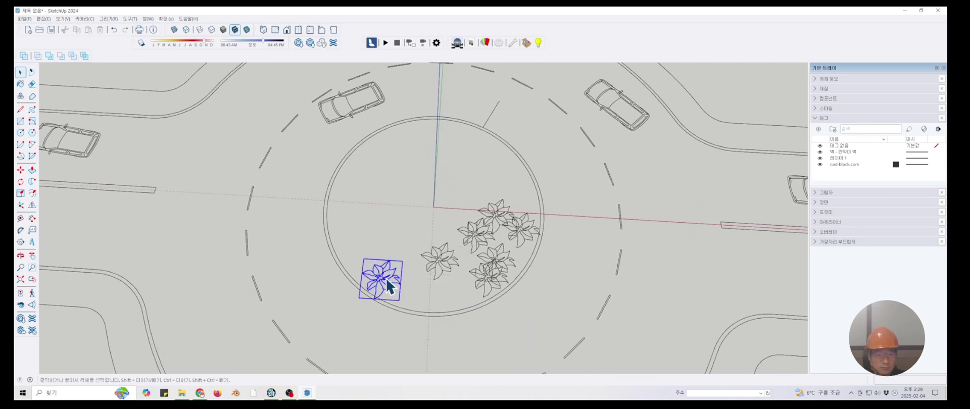
pyautogui.press('Delete')
# Delete the plant symbol just below the island's centre and the three plants beside the red axis
pyautogui.click(447, 263)
pyautogui.press('Delete')
pyautogui.click(473, 243)
pyautogui.press('Delete')
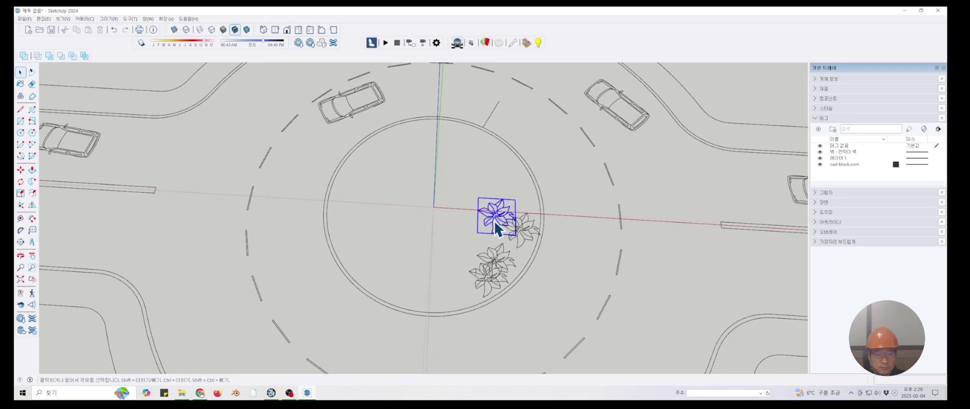
pyautogui.click(516, 226)
pyautogui.press('Delete')
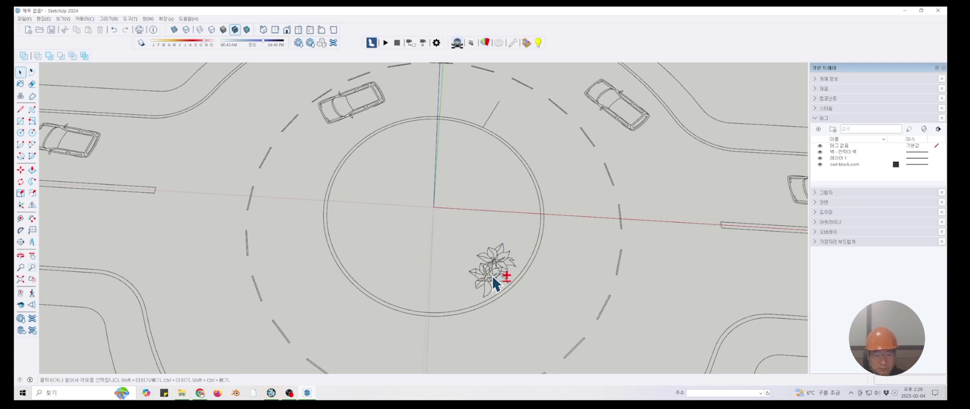
# Select the last two plant symbols together with every car on the roundabout and its road arms, and remove them all
pyautogui.click(499, 273)
pyautogui.keyDown('shift'); pyautogui.click(503, 254); pyautogui.keyUp('shift')
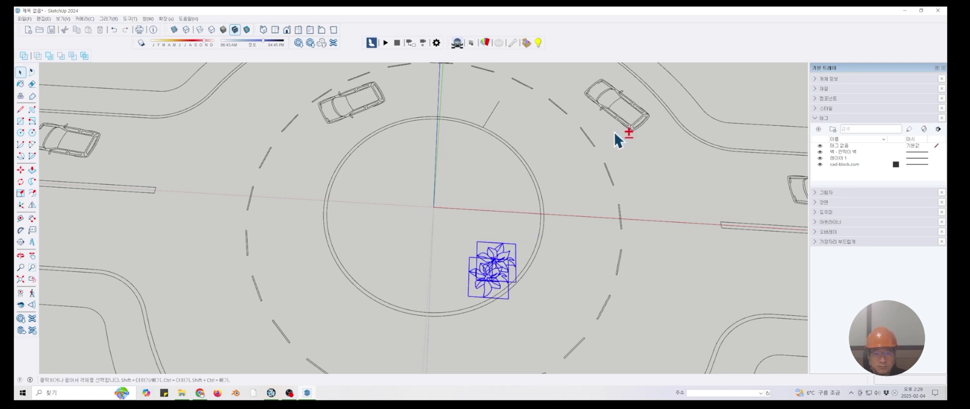
pyautogui.keyDown('shift'); pyautogui.click(599, 99); pyautogui.keyUp('shift')
pyautogui.keyDown('shift'); pyautogui.click(369, 107); pyautogui.keyUp('shift')
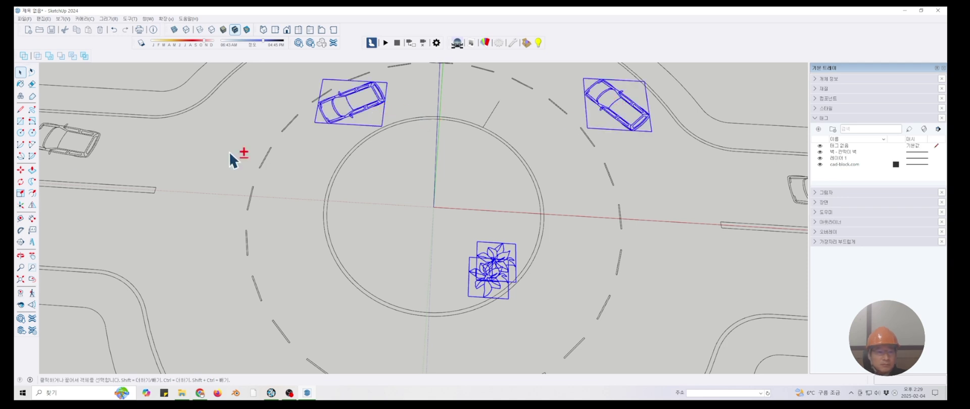
pyautogui.keyDown('shift'); pyautogui.click(75, 150); pyautogui.keyUp('shift')
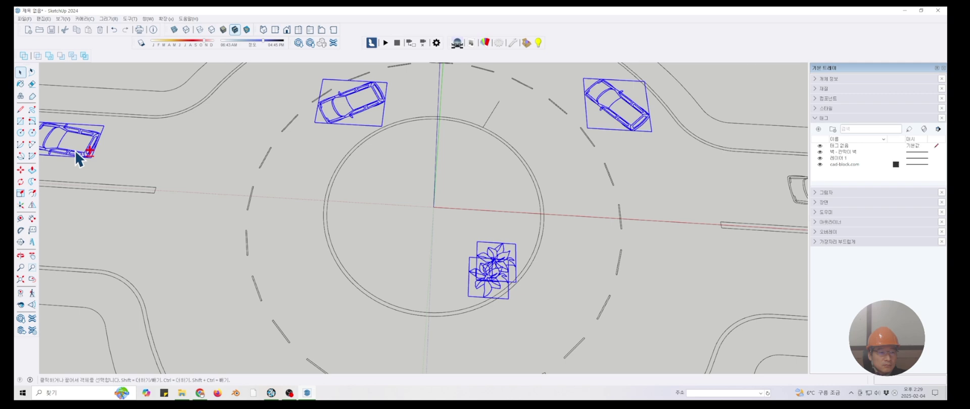
pyautogui.scroll(-3, 560, 279)
pyautogui.keyDown('shift'); pyautogui.click(689, 241); pyautogui.keyUp('shift')
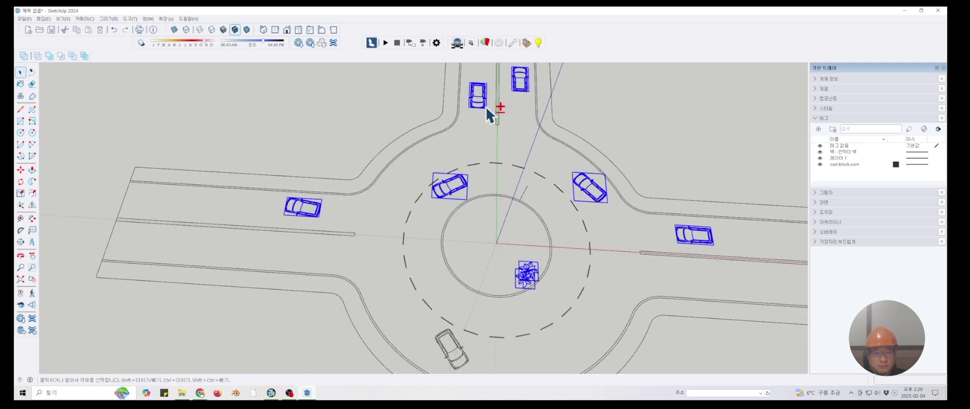
pyautogui.keyDown('shift'); pyautogui.click(461, 347); pyautogui.keyUp('shift')
pyautogui.scroll(-3, 508, 301)
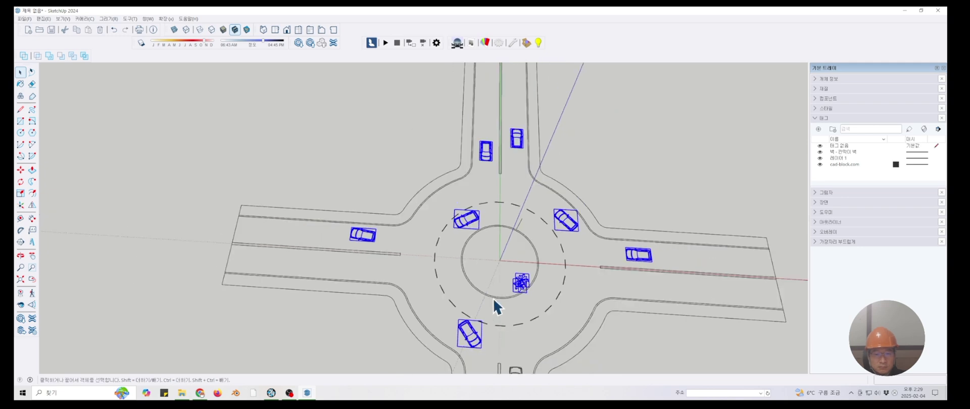
pyautogui.keyDown('shift'); pyautogui.moveTo(500, 368); pyautogui.dragTo(502, 248, button='middle'); pyautogui.keyUp('shift')
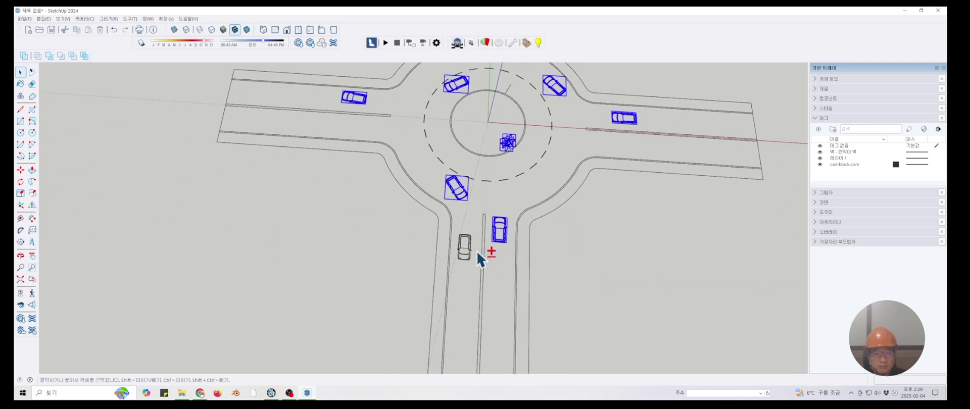
pyautogui.click(65, 30)
# Show the roundabout plan in the top view and set the camera to parallel projection
pyautogui.moveTo(539, 187); pyautogui.dragTo(440, 185, button='middle')
pyautogui.scroll(5, 440, 185)
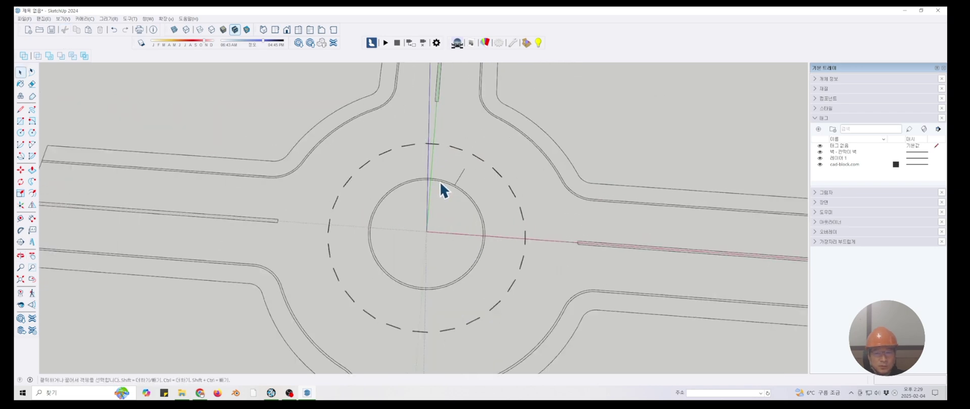
pyautogui.scroll(3, 439, 180)
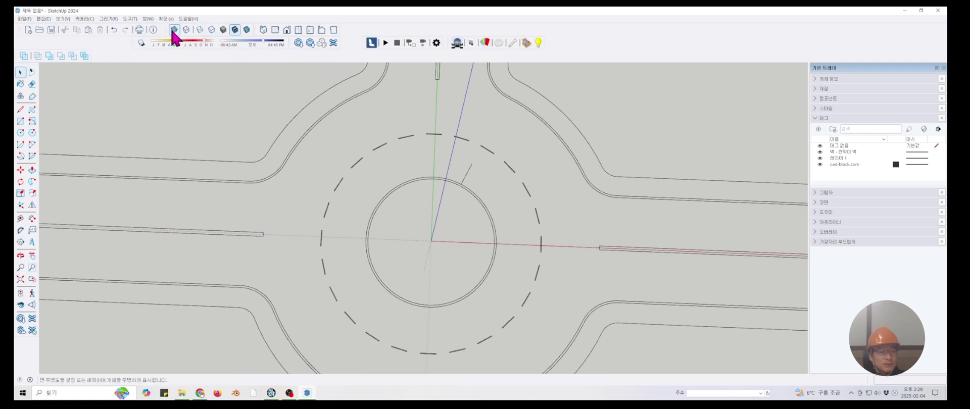
pyautogui.click(275, 29)
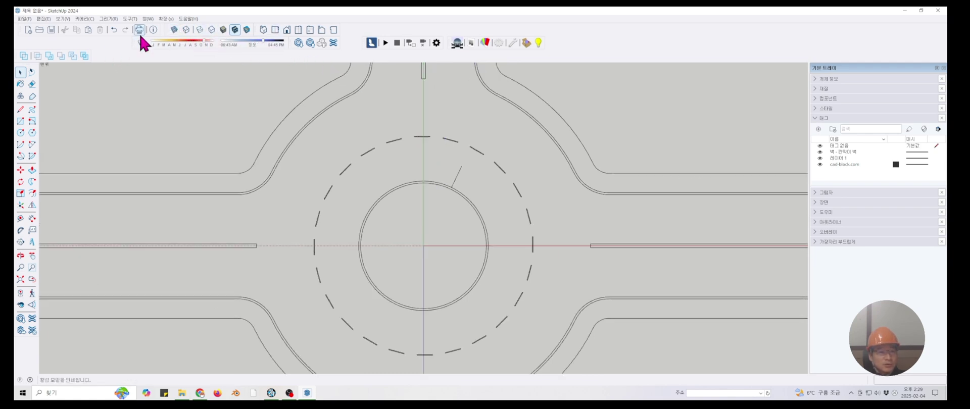
pyautogui.click(84, 19)
pyautogui.click(96, 56)
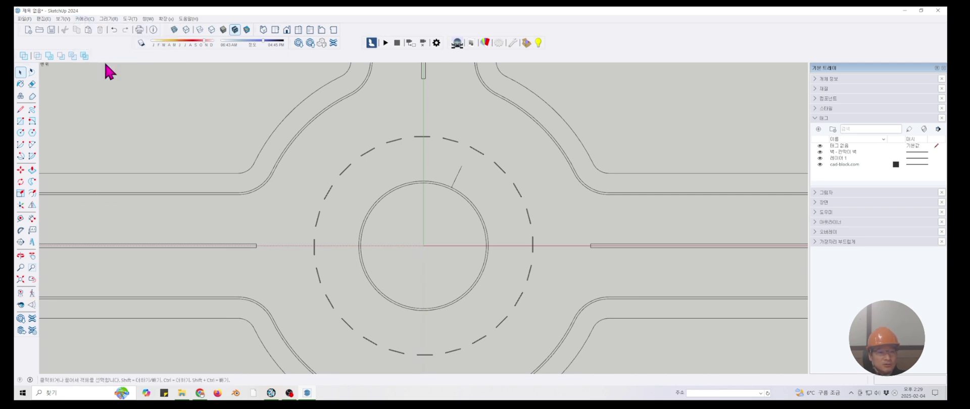
# Draw two perpendicular lines about 29,400 mm long joining the upper and right road ends to close the upper-right block as a face
pyautogui.scroll(-4, 514, 204)
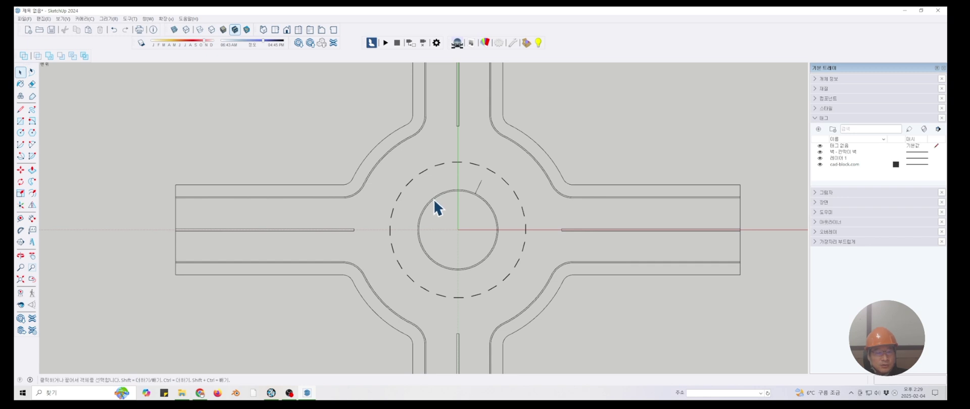
pyautogui.scroll(-3, 444, 201)
pyautogui.keyDown('shift'); pyautogui.moveTo(457, 171); pyautogui.dragTo(373, 220, button='middle'); pyautogui.keyUp('shift')
pyautogui.click(25, 108)
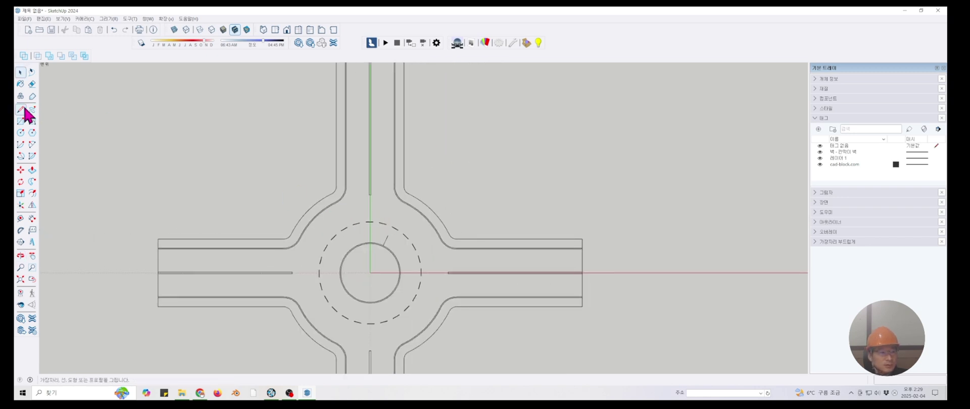
pyautogui.scroll(-3, 396, 134)
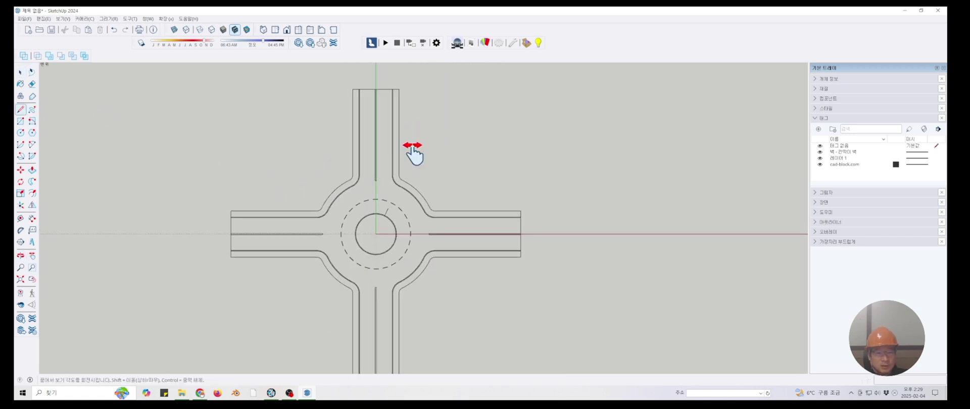
pyautogui.keyDown('shift'); pyautogui.moveTo(413, 152); pyautogui.dragTo(401, 187, button='middle'); pyautogui.keyUp('shift')
pyautogui.click(387, 125)
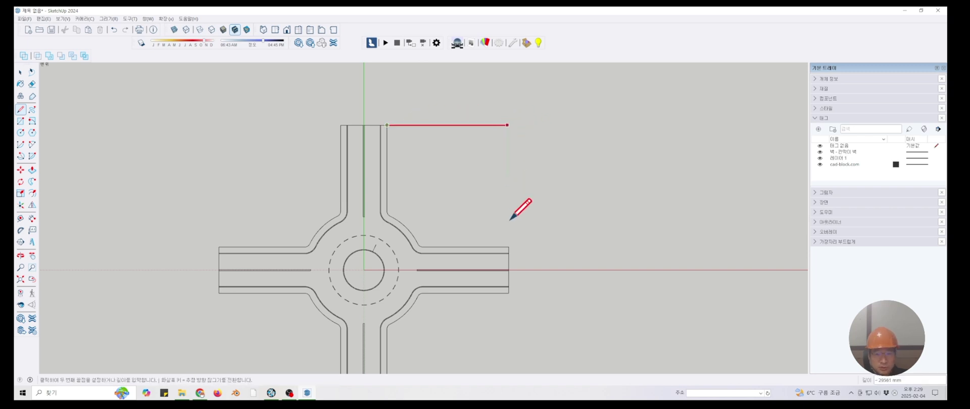
pyautogui.click(509, 246)
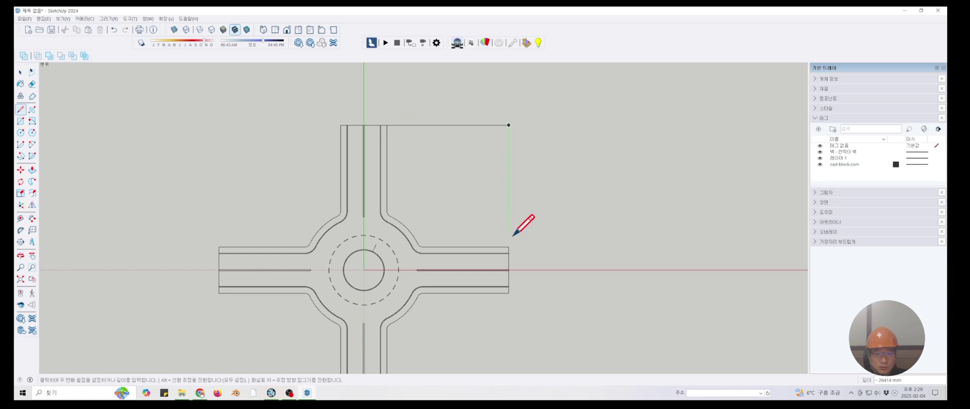
pyautogui.click(508, 246)
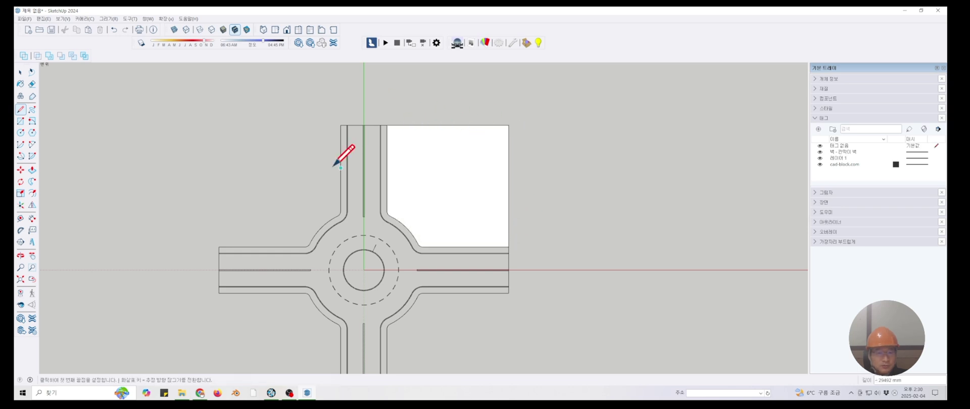
pyautogui.click(334, 166)
pyautogui.press('Escape')
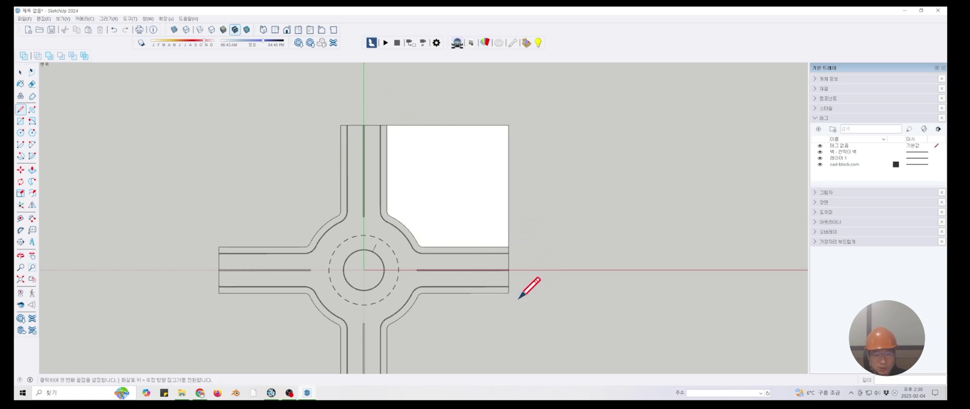
# Draw perpendicular boundary lines from the lower road's end to the right and left road ends, closing both lower corner blocks as faces
pyautogui.click(509, 293)
pyautogui.keyDown('shift'); pyautogui.moveTo(513, 305); pyautogui.dragTo(526, 199, button='middle'); pyautogui.keyUp('shift')
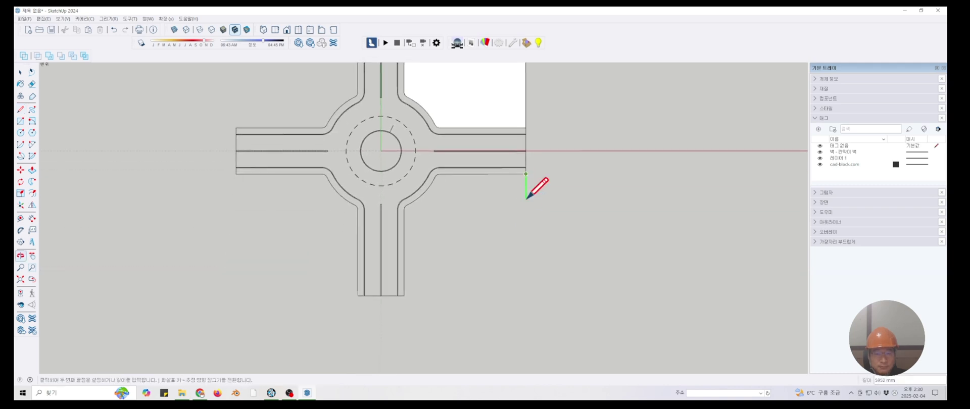
pyautogui.click(404, 295)
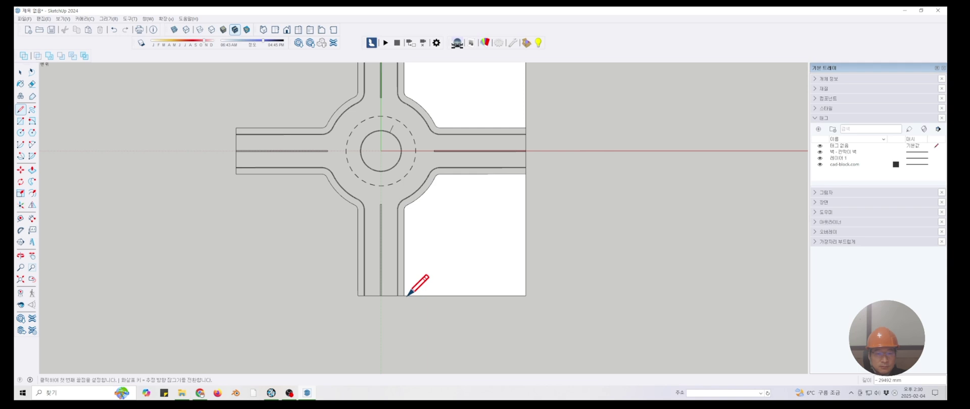
pyautogui.click(358, 295)
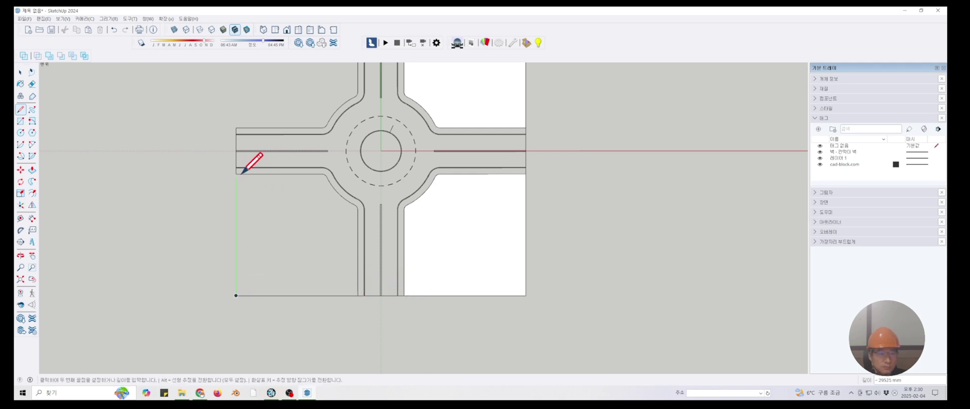
pyautogui.click(236, 172)
# Draw perpendicular lines about 29,400 mm long between the left and upper road ends to close the upper-left block, and exit the Line tool
pyautogui.moveTo(266, 191)
pyautogui.mouseDown(button='middle')
pyautogui.moveTo(286, 171)
pyautogui.moveTo(320, 244)
pyautogui.mouseUp(button='middle')
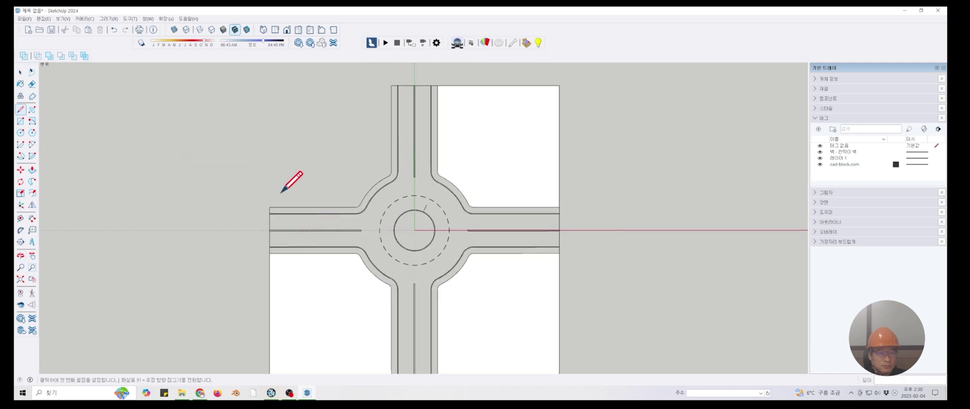
pyautogui.click(270, 207)
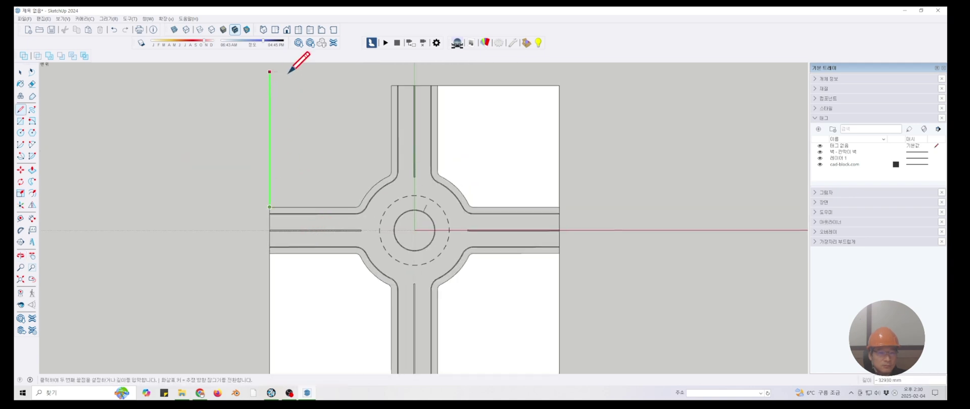
pyautogui.click(400, 85)
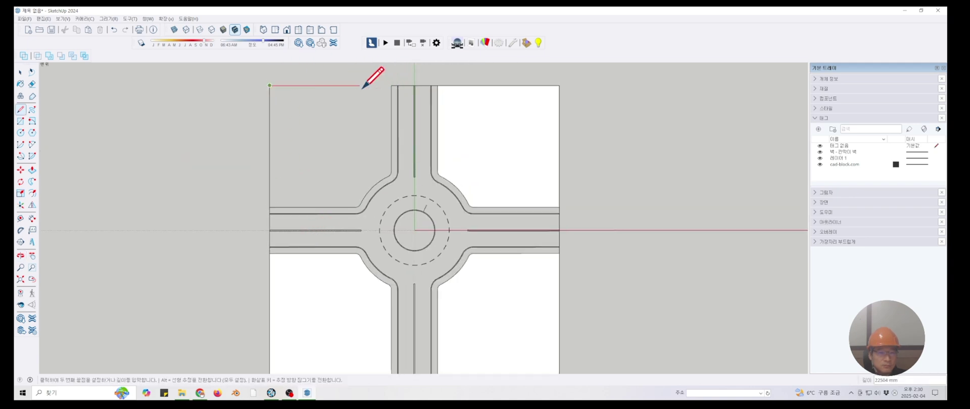
pyautogui.click(391, 85)
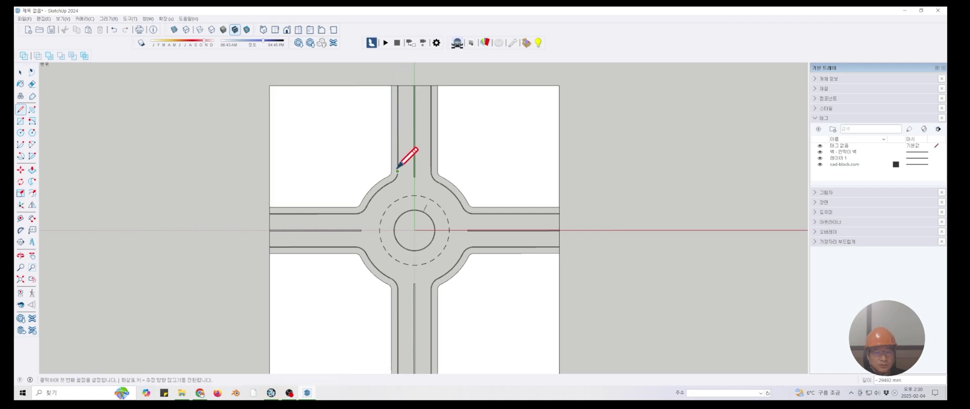
pyautogui.click(20, 72)
pyautogui.click(21, 72)
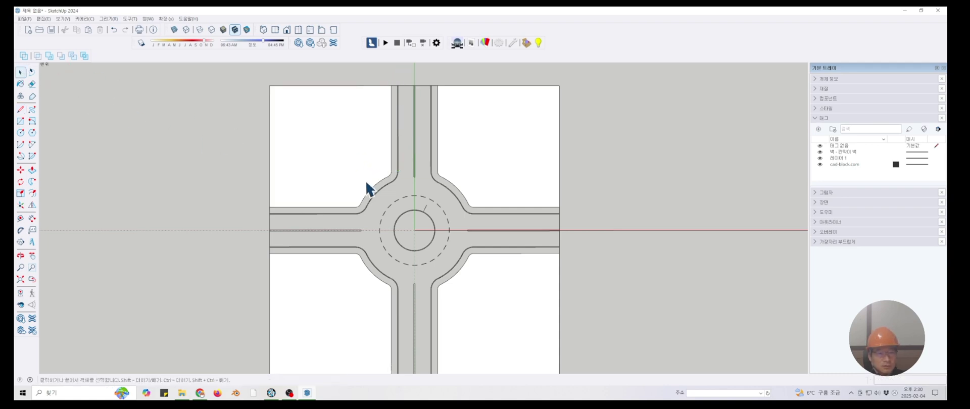
# Orbit the plan into an oblique 3D view and set the camera to perspective
pyautogui.scroll(4, 488, 217)
pyautogui.moveTo(488, 222); pyautogui.dragTo(498, 218, button='middle')
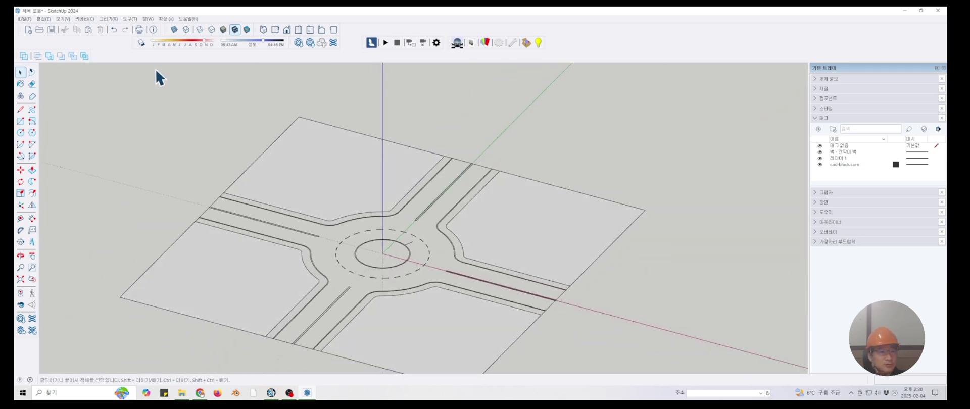
pyautogui.click(85, 19)
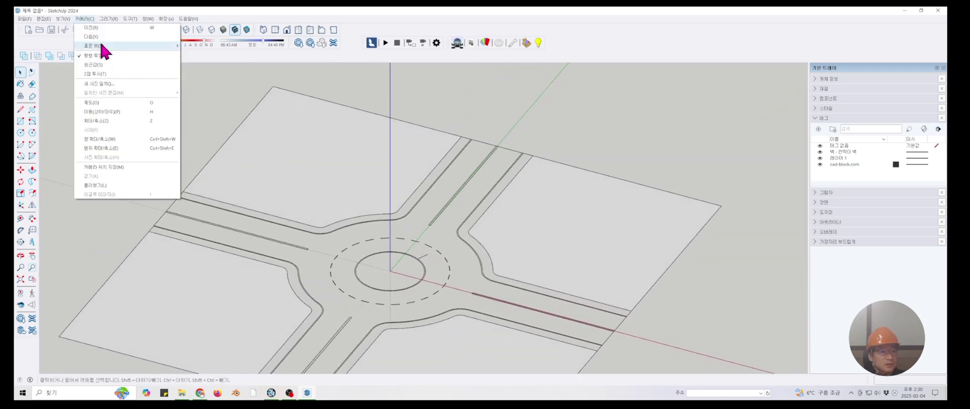
pyautogui.click(99, 65)
# Extrude the upper-right corner block upward by 100 mm with Push/Pull
pyautogui.scroll(-5, 565, 109)
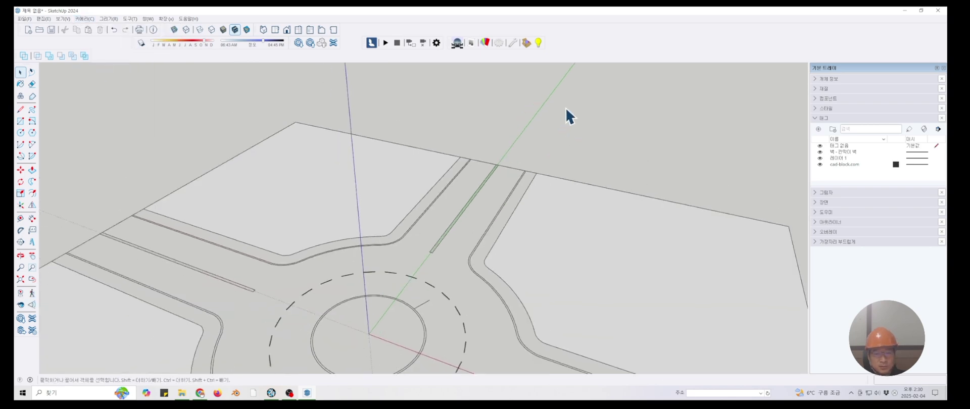
pyautogui.scroll(4, 568, 108)
pyautogui.scroll(5, 568, 109)
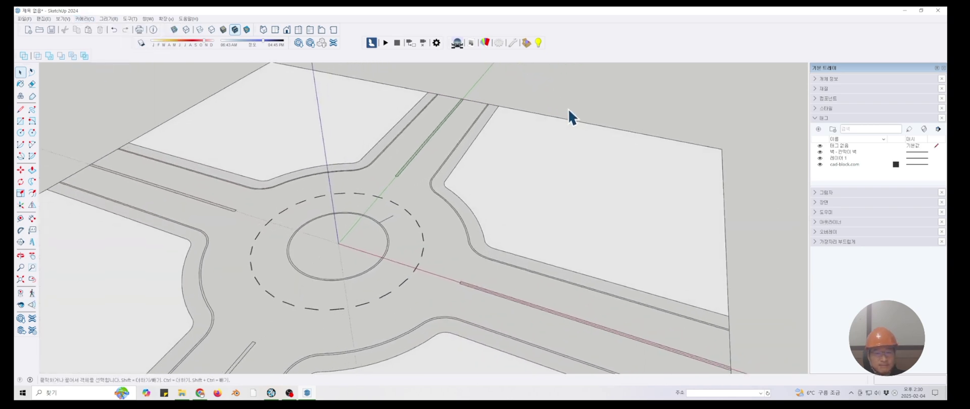
pyautogui.scroll(-2, 56, 147)
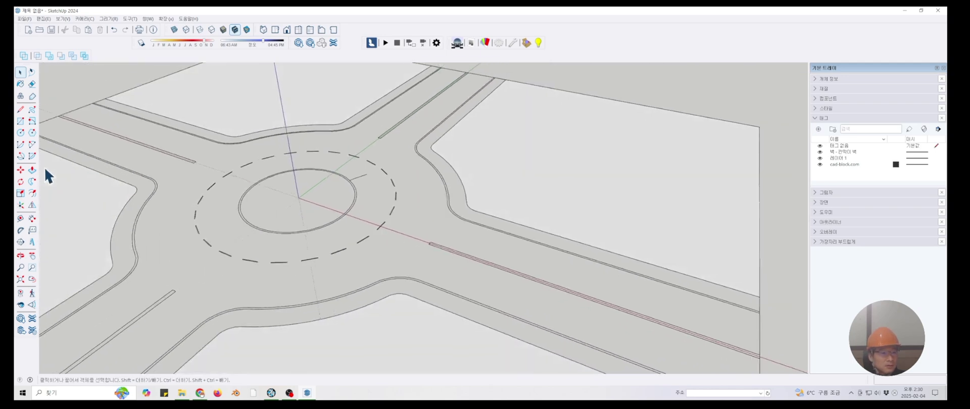
pyautogui.click(32, 170)
pyautogui.click(495, 194)
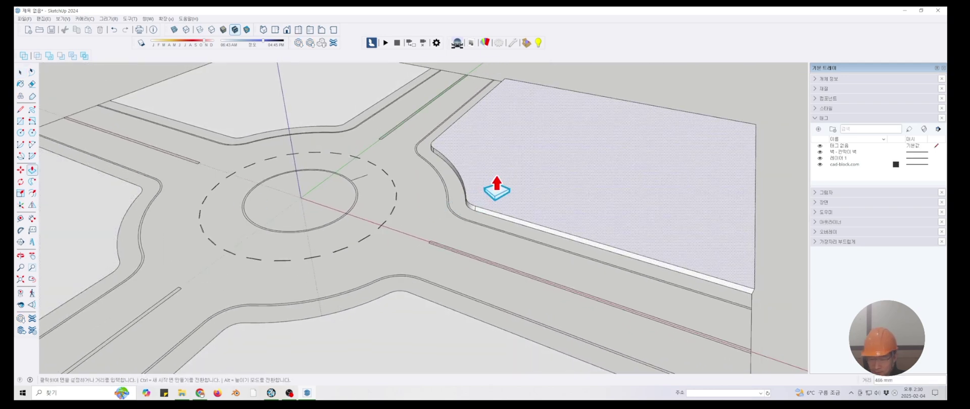
pyautogui.write('100')
pyautogui.press('Return')
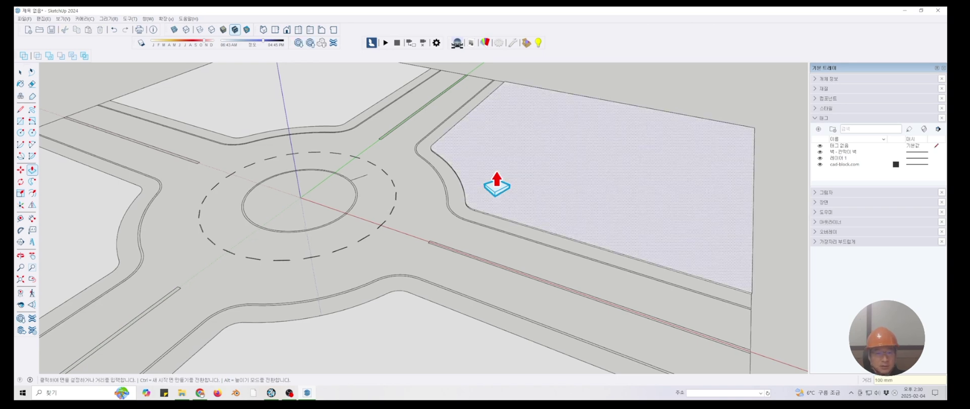
# Repeat the 100 mm Push/Pull extrusion on the other three corner blocks
pyautogui.moveTo(496, 187)
pyautogui.mouseDown(button='middle')
pyautogui.moveTo(484, 183)
pyautogui.moveTo(494, 200)
pyautogui.mouseUp(button='middle')
pyautogui.doubleClick(367, 110)
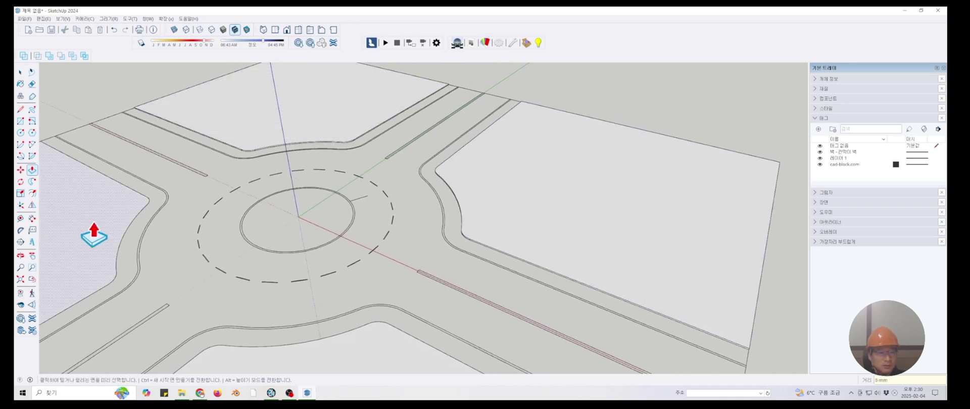
pyautogui.doubleClick(94, 239)
pyautogui.keyDown('shift'); pyautogui.moveTo(356, 372); pyautogui.dragTo(358, 344, button='middle'); pyautogui.keyUp('shift')
pyautogui.doubleClick(357, 345)
pyautogui.moveTo(527, 169); pyautogui.dragTo(534, 153, button='middle')
pyautogui.moveTo(598, 184); pyautogui.dragTo(636, 179, button='middle')
pyautogui.doubleClick(637, 179)
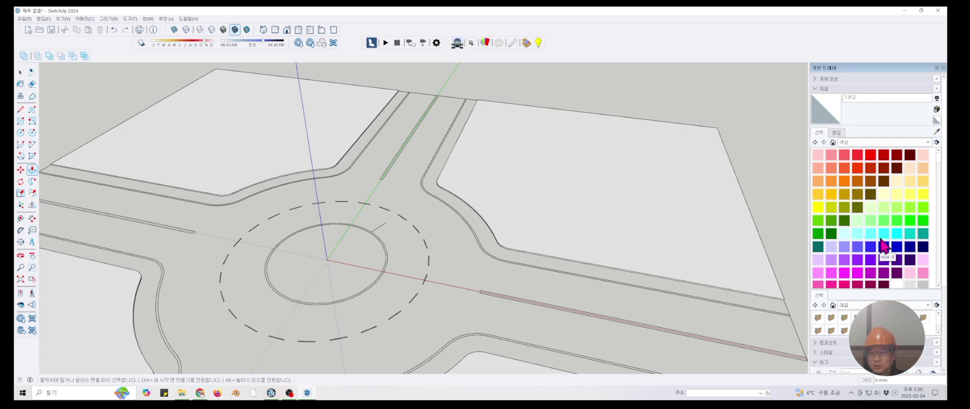
# Paint the top faces of all four corner blocks bright green
pyautogui.click(924, 222)
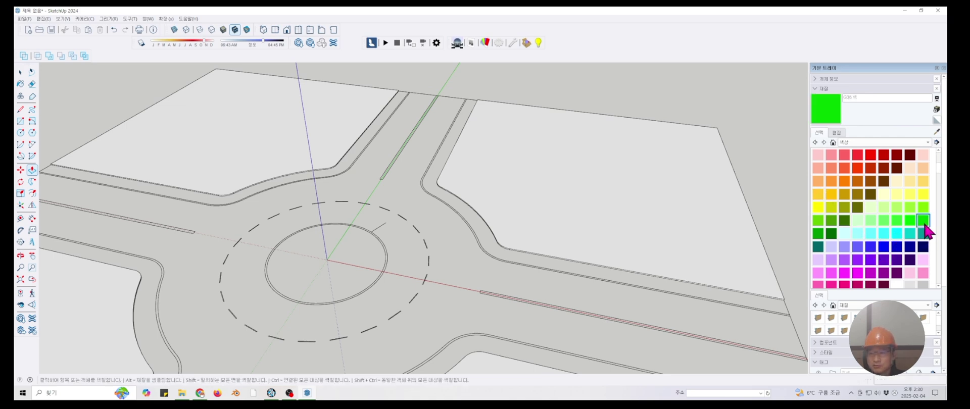
pyautogui.click(644, 184)
pyautogui.click(207, 166)
pyautogui.click(104, 306)
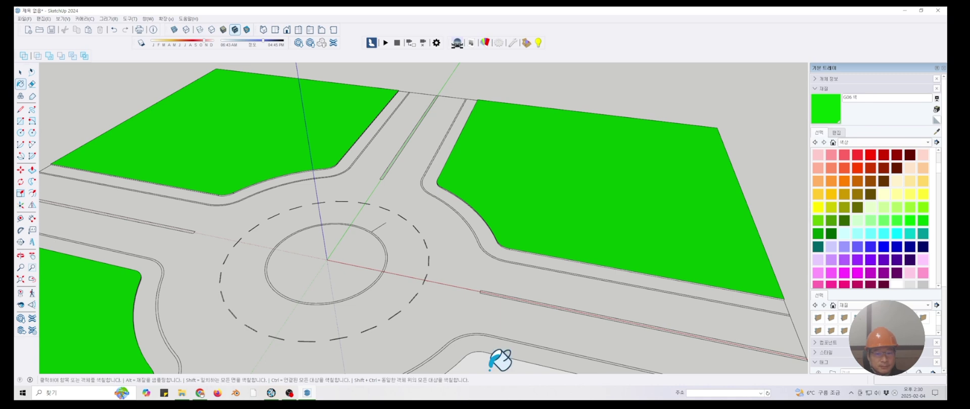
pyautogui.click(491, 355)
# Draw a 1500 mm line across the sidewalk end beside the lower-right block at the right road end, closing the strip as a face
pyautogui.scroll(-3, 498, 150)
pyautogui.scroll(-3, 506, 139)
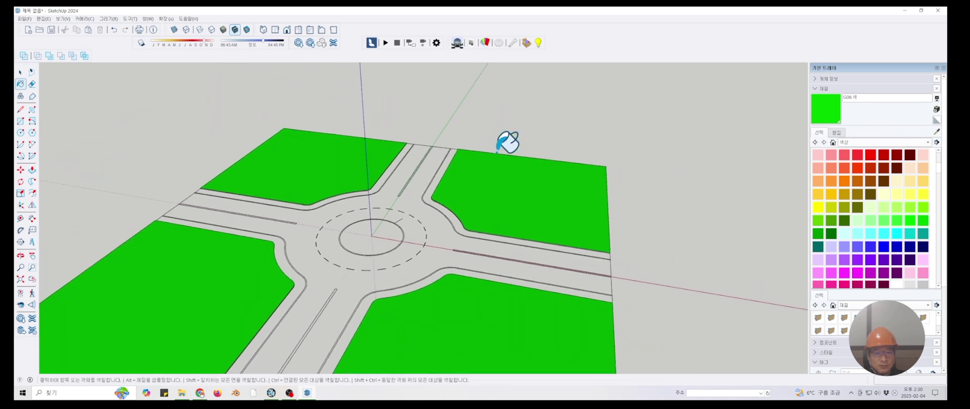
pyautogui.moveTo(504, 143); pyautogui.dragTo(431, 186, button='middle')
pyautogui.scroll(4, 325, 238)
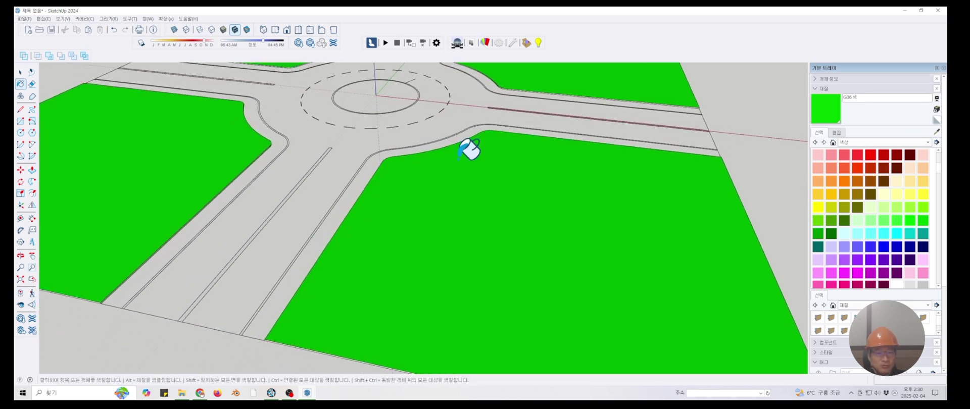
pyautogui.moveTo(729, 158)
pyautogui.mouseDown(button='middle')
pyautogui.moveTo(690, 166)
pyautogui.moveTo(689, 177)
pyautogui.mouseUp(button='middle')
pyautogui.scroll(-1, 387, 194)
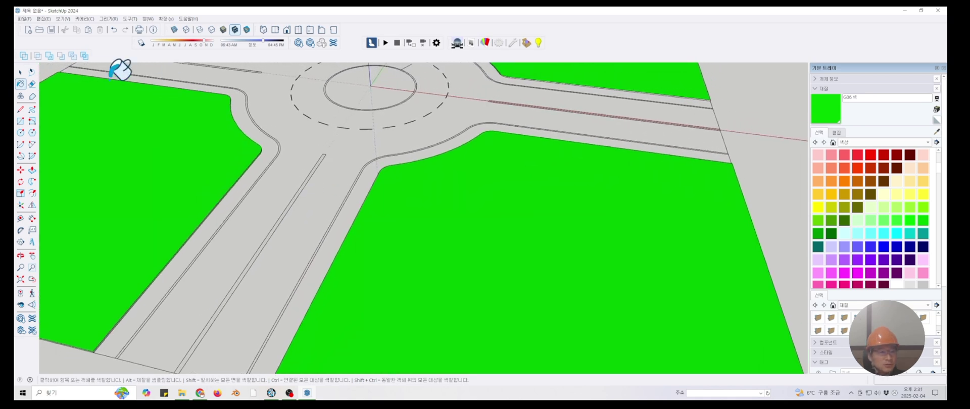
pyautogui.click(20, 110)
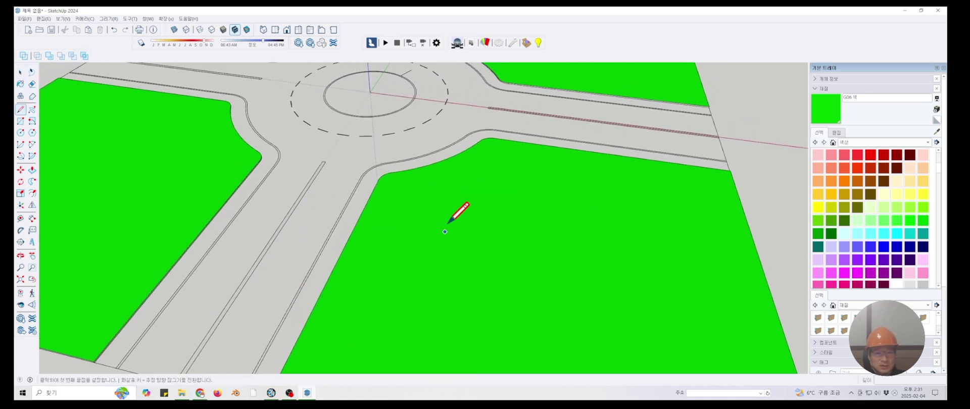
pyautogui.scroll(6, 502, 216)
pyautogui.scroll(3, 537, 190)
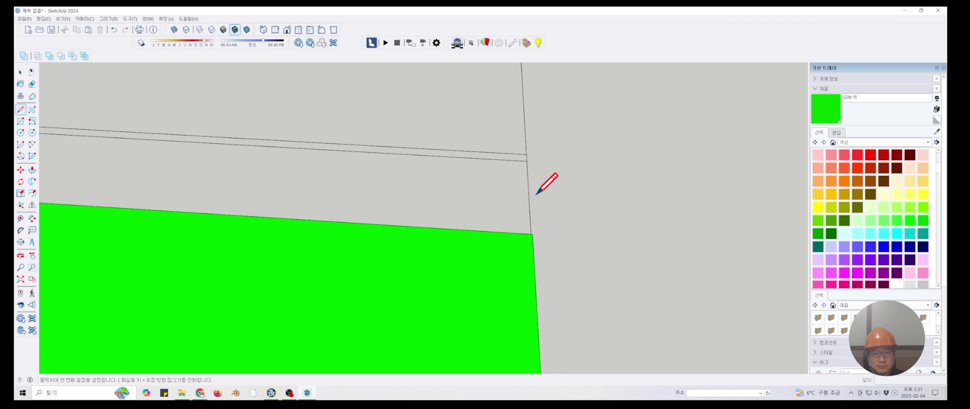
pyautogui.click(526, 161)
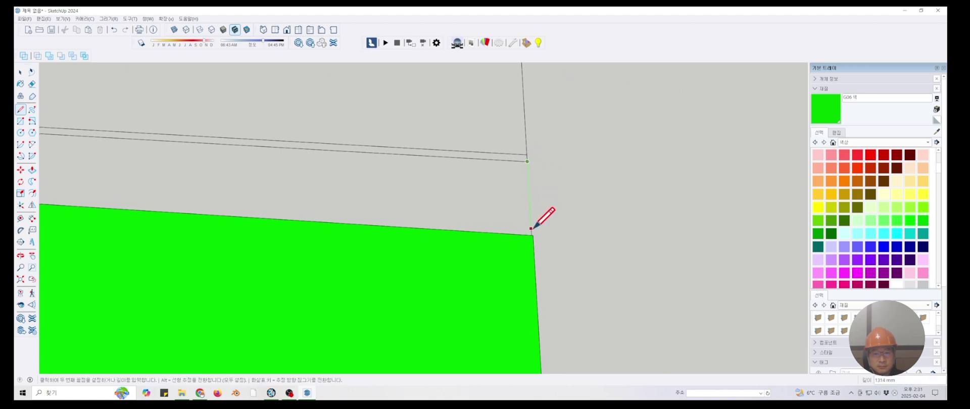
pyautogui.moveTo(533, 229); pyautogui.dragTo(487, 276, button='middle')
pyautogui.click(429, 261)
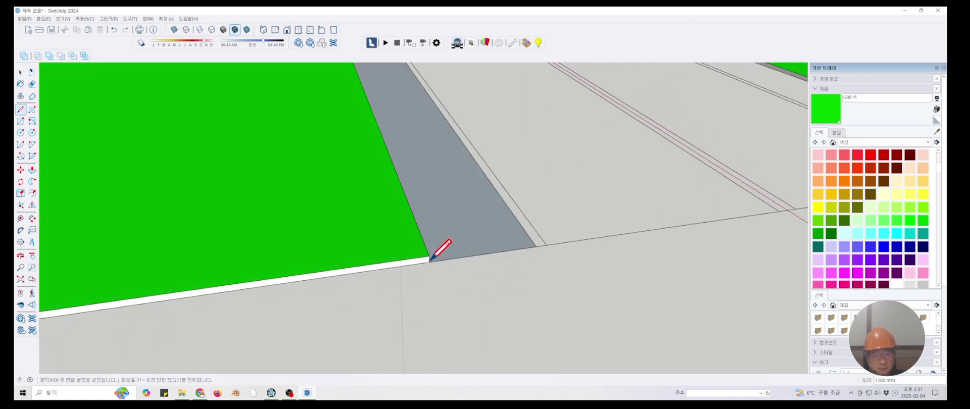
# Draw a 1500 mm line across the sidewalk end beside the upper-right block at the same road end to close that strip
pyautogui.moveTo(429, 261)
pyautogui.mouseDown(button='middle')
pyautogui.moveTo(460, 238)
pyautogui.moveTo(541, 238)
pyautogui.moveTo(742, 295)
pyautogui.moveTo(665, 243)
pyautogui.mouseUp(button='middle')
pyautogui.click(668, 242)
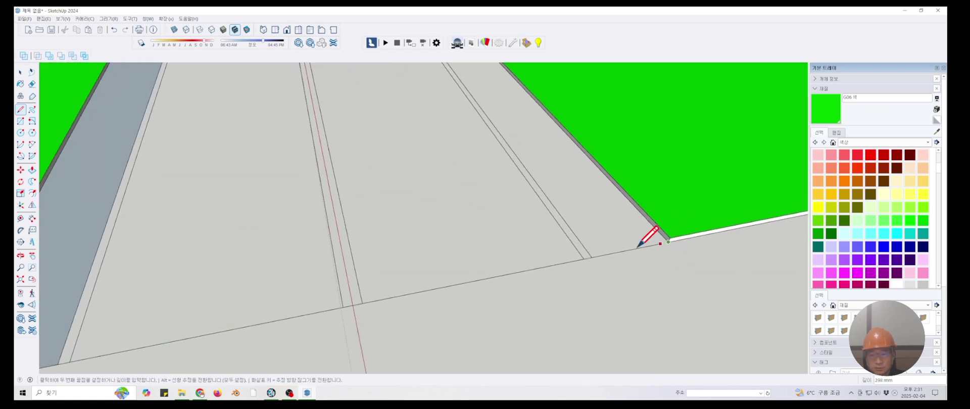
pyautogui.click(591, 258)
# Close the sidewalk strip around the upper-left block with a 1500 mm line at the upper road end
pyautogui.scroll(-6, 579, 239)
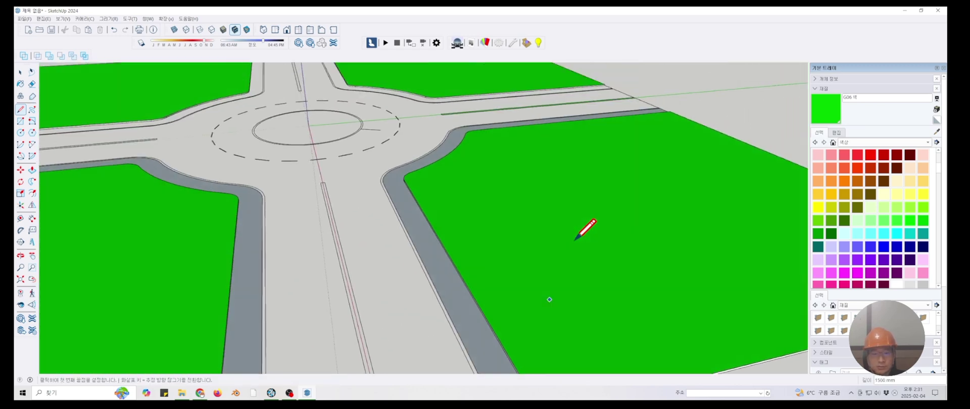
pyautogui.moveTo(581, 233); pyautogui.dragTo(577, 238, button='middle')
pyautogui.scroll(10, 577, 239)
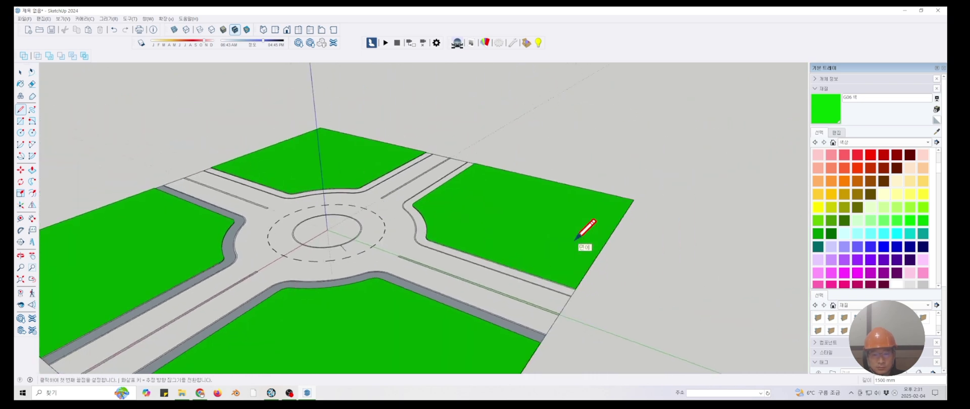
pyautogui.scroll(5, 578, 235)
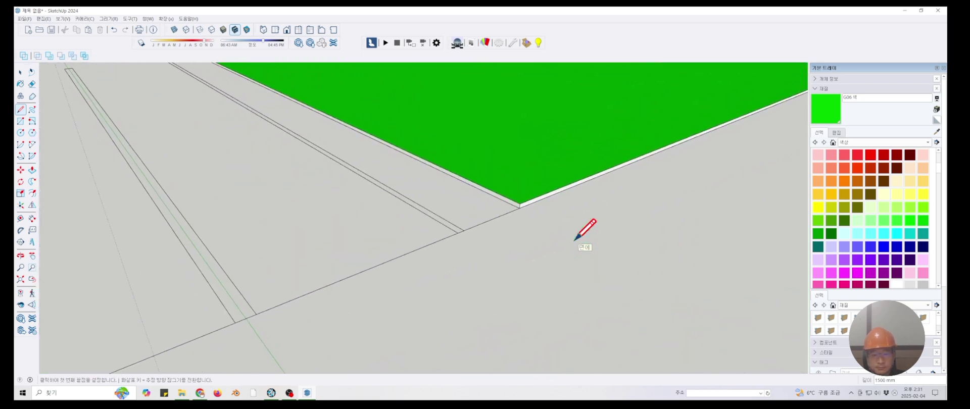
pyautogui.click(473, 232)
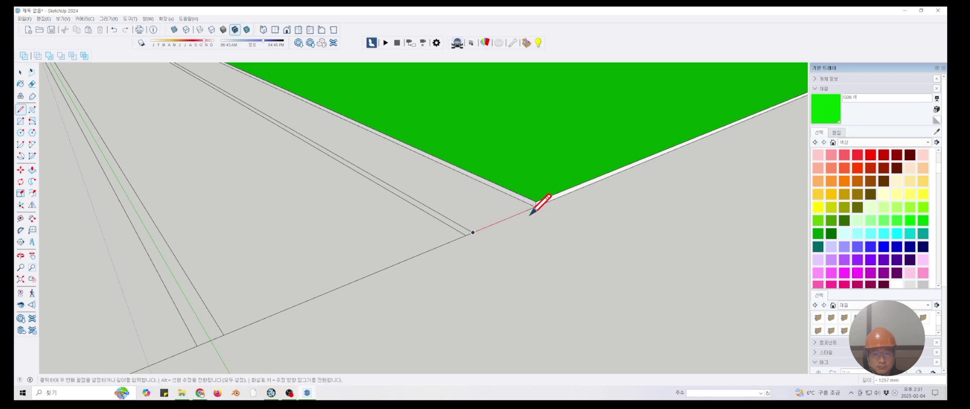
pyautogui.scroll(-10, 394, 262)
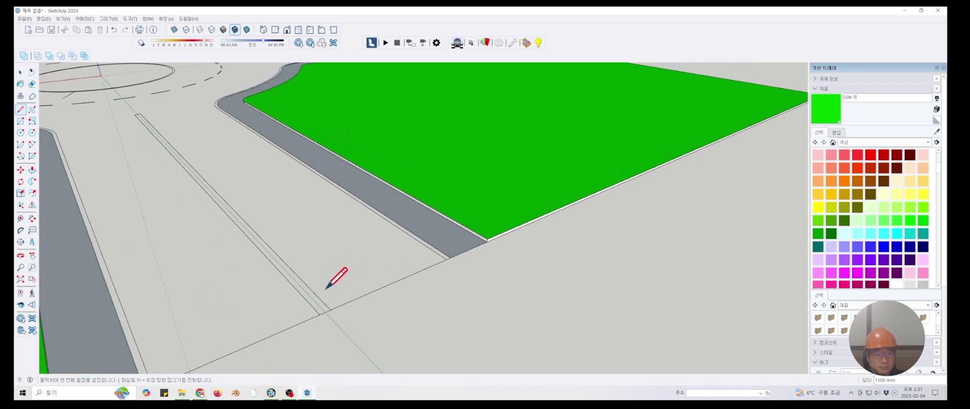
# Close the remaining sidewalk strip around the lower-left block with a line from the kerb endpoint to the block's corner
pyautogui.moveTo(313, 291); pyautogui.dragTo(314, 291, button='middle')
pyautogui.scroll(6, 314, 291)
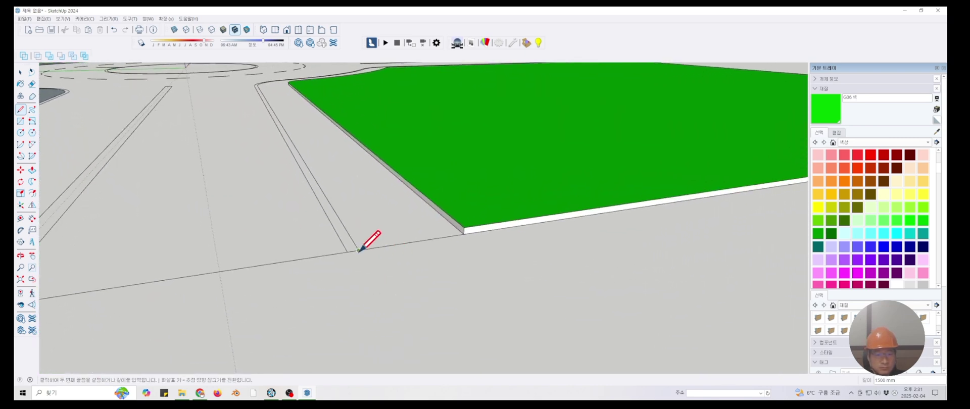
pyautogui.click(463, 235)
# Extrude the sidewalk strips around the corner blocks upward by 200 mm with Push/Pull
pyautogui.scroll(-3, 463, 222)
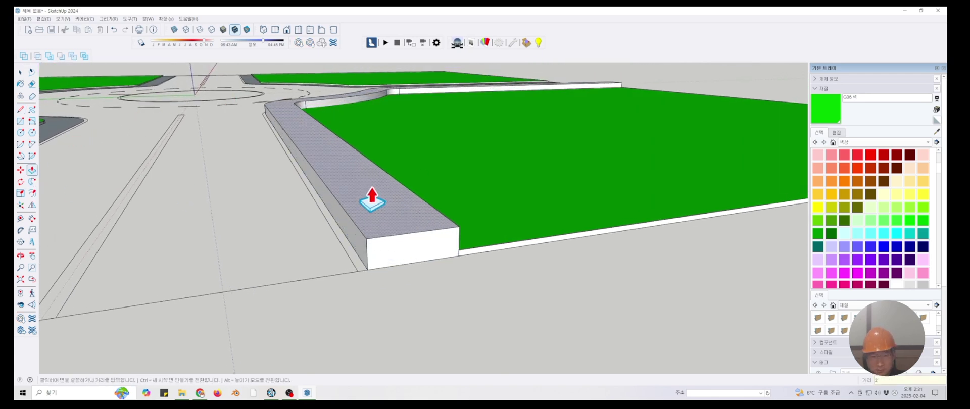
pyautogui.press('Return')
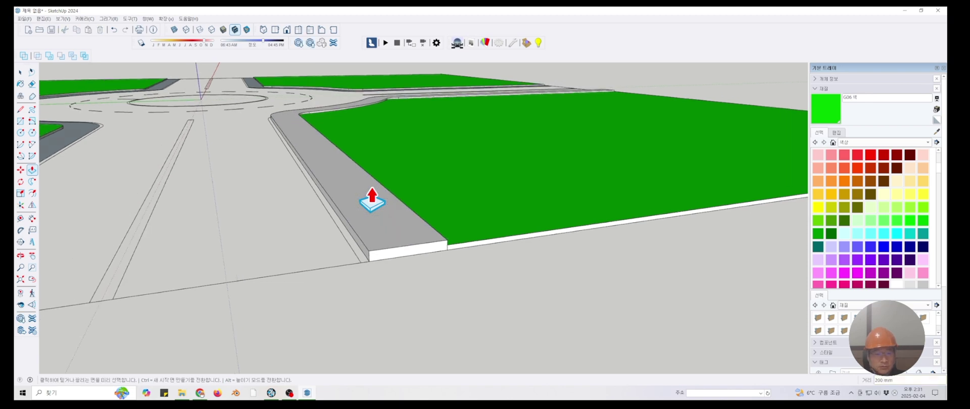
pyautogui.moveTo(370, 199); pyautogui.dragTo(470, 249, button='middle')
pyautogui.scroll(3, 336, 217)
pyautogui.scroll(3, 263, 172)
pyautogui.doubleClick(262, 173)
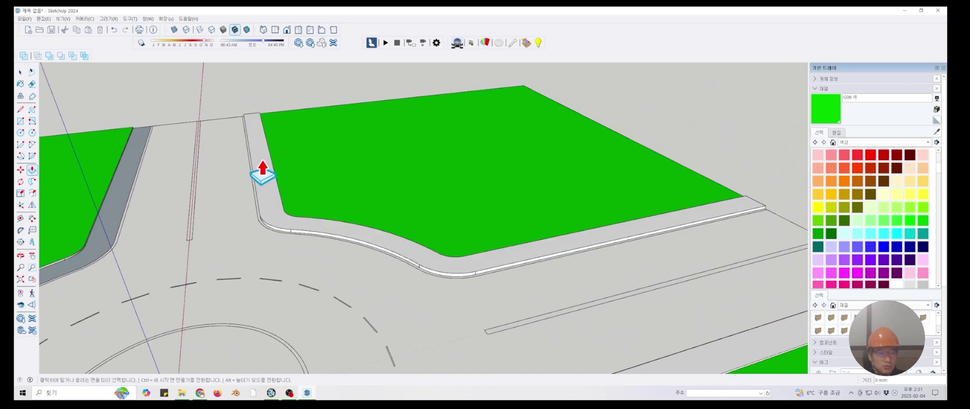
pyautogui.doubleClick(132, 167)
pyautogui.moveTo(130, 162); pyautogui.dragTo(716, 235, button='middle')
pyautogui.scroll(-3, 323, 162)
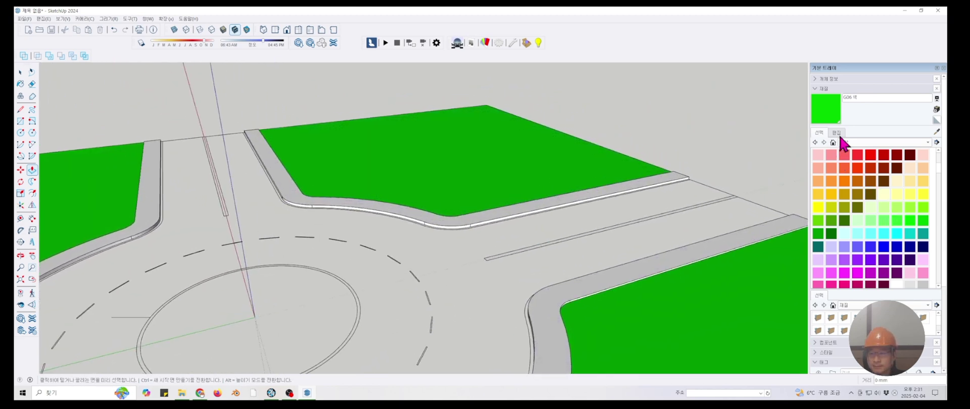
pyautogui.scroll(-3, 928, 230)
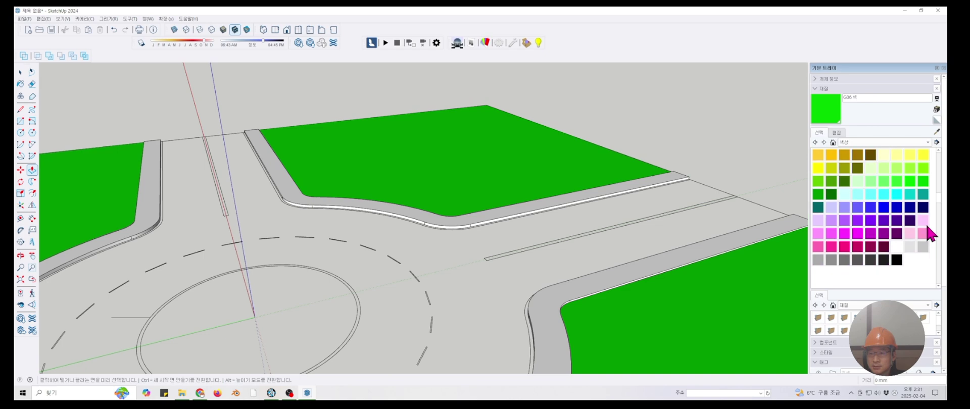
pyautogui.click(928, 142)
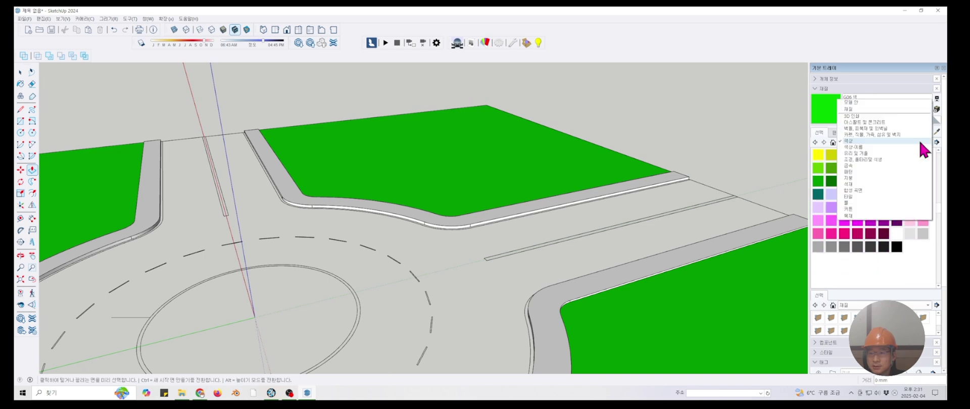
pyautogui.click(862, 184)
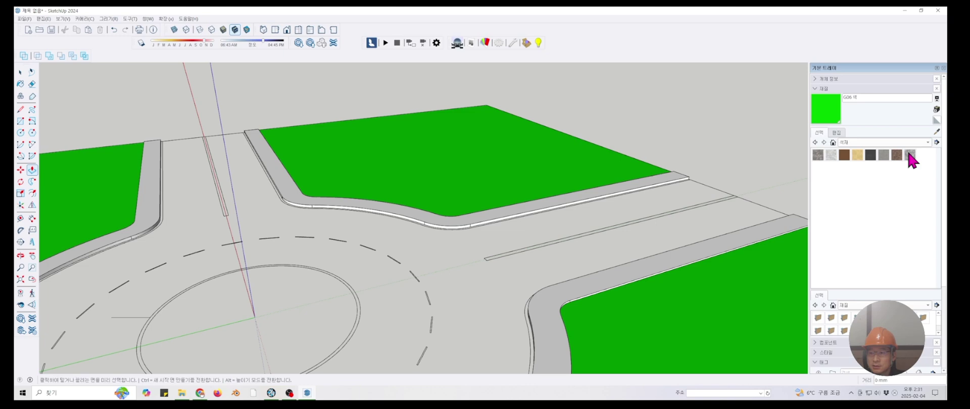
pyautogui.click(908, 155)
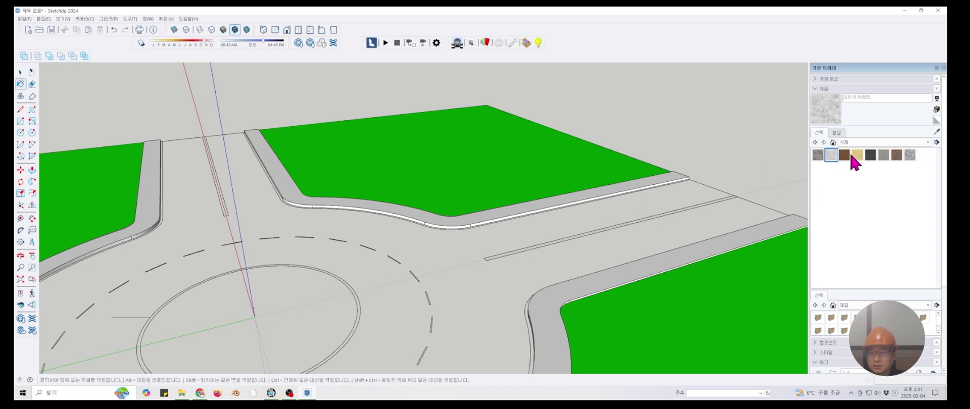
# Paint the top faces of all four sidewalk strips with a dark grey brick texture from the brick and cladding collection
pyautogui.click(900, 144)
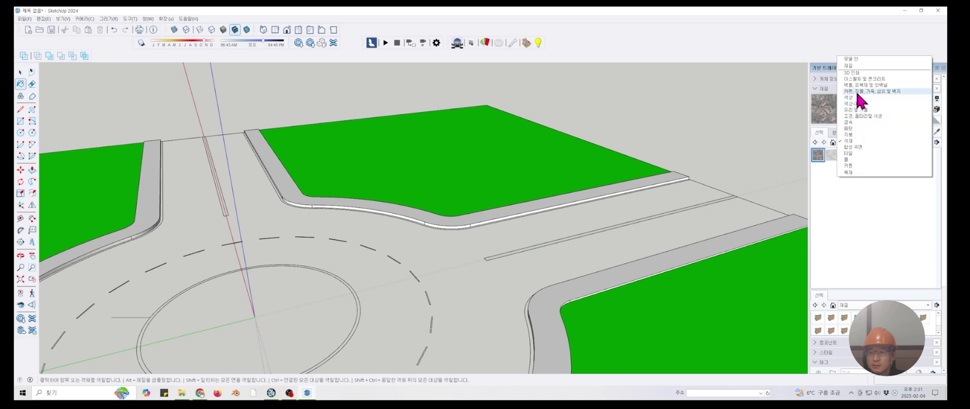
pyautogui.click(859, 85)
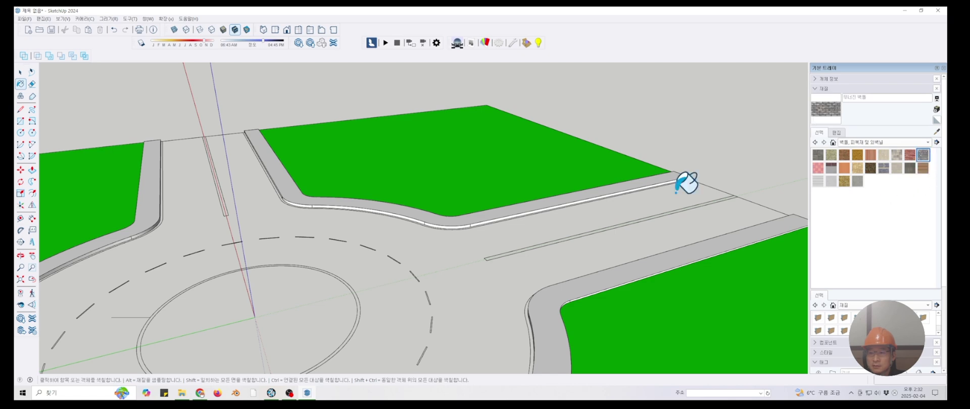
pyautogui.click(556, 200)
pyautogui.click(566, 291)
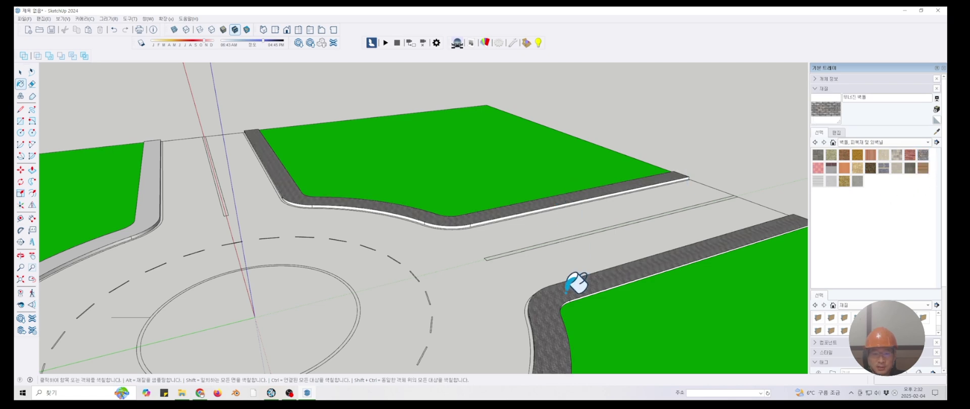
pyautogui.click(155, 179)
pyautogui.moveTo(156, 179); pyautogui.dragTo(178, 288, button='middle')
pyautogui.click(177, 287)
pyautogui.scroll(5, 461, 253)
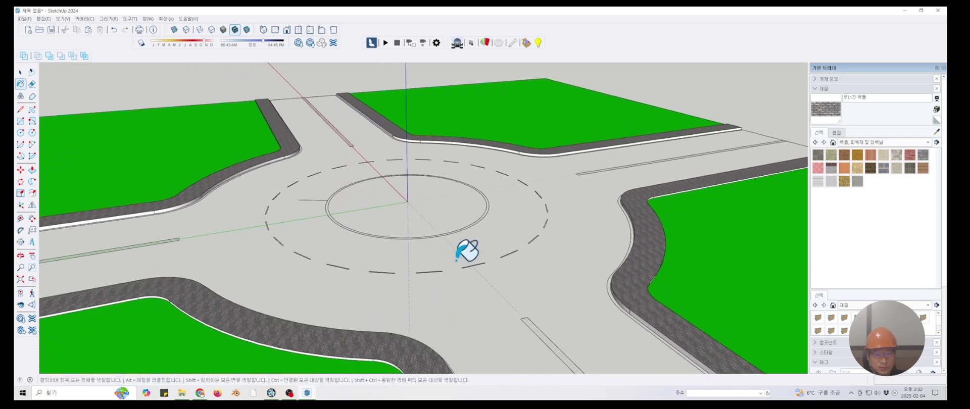
# Paint the exposed grass-side faces of the first corner block's sidewalk strip with the dark grey brick texture
pyautogui.scroll(6, 490, 252)
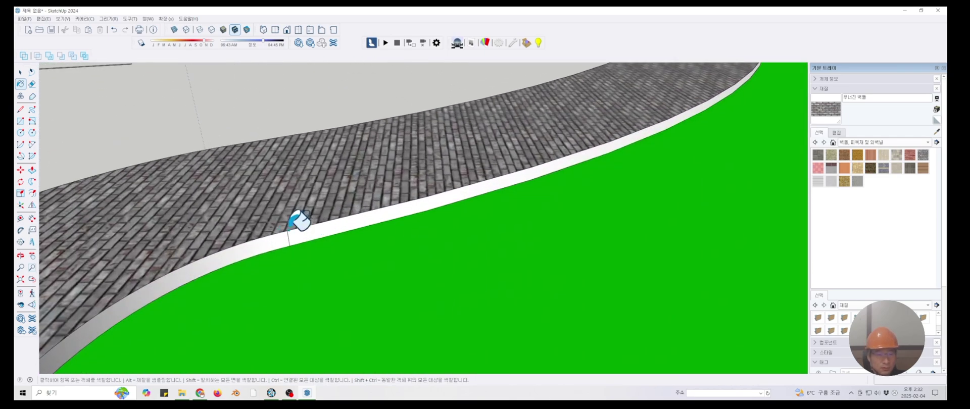
pyautogui.click(270, 241)
pyautogui.click(310, 237)
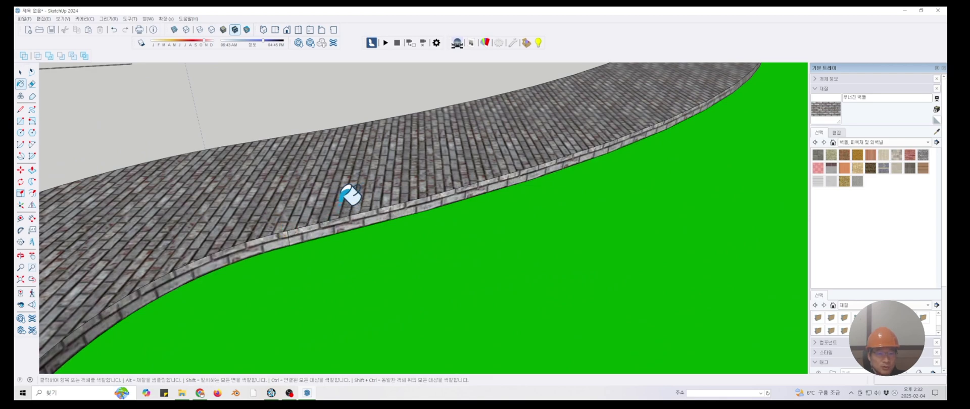
pyautogui.scroll(-8, 387, 208)
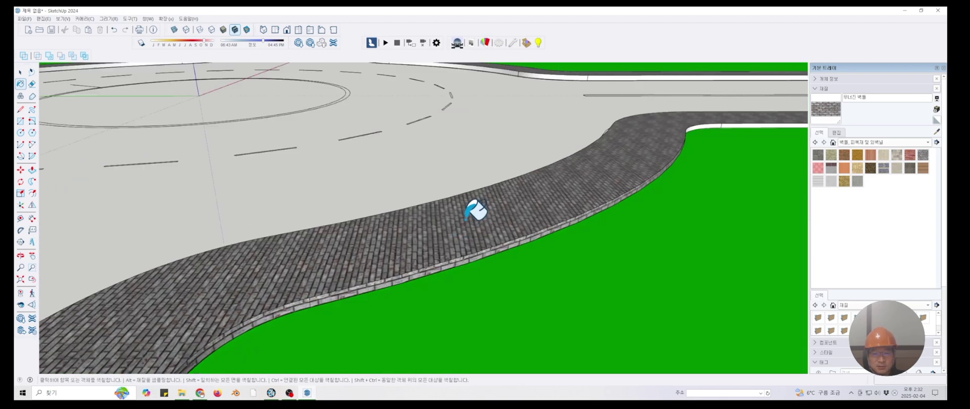
pyautogui.scroll(5, 558, 229)
pyautogui.scroll(5, 463, 199)
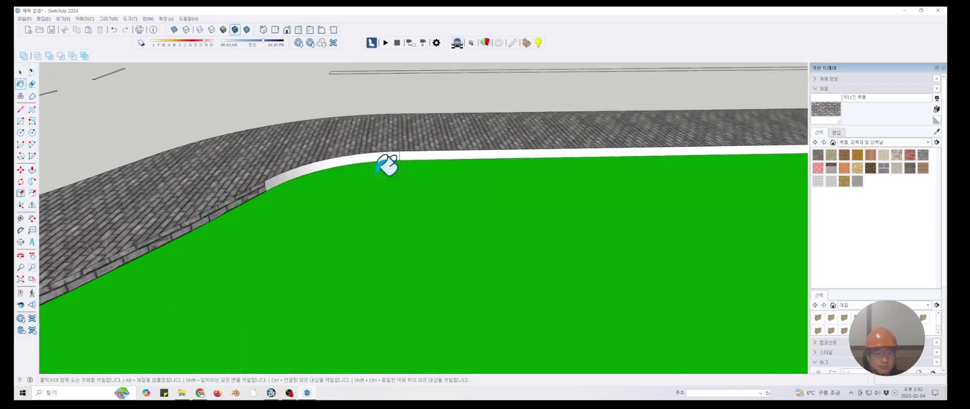
pyautogui.click(376, 153)
pyautogui.scroll(-10, 457, 154)
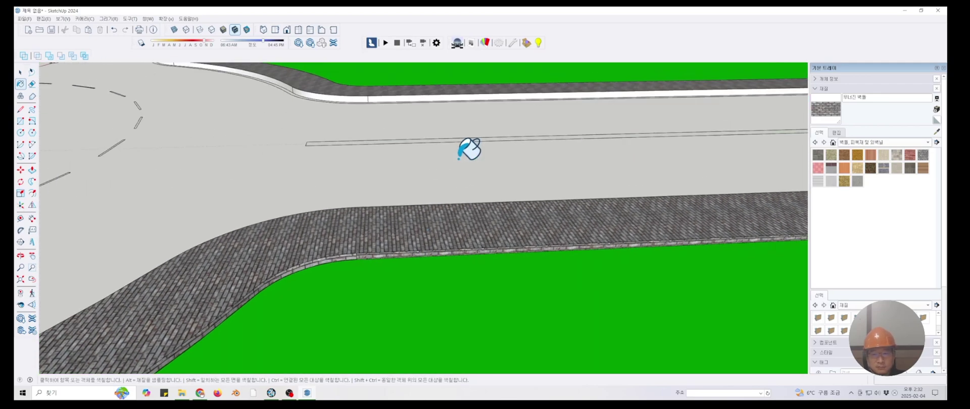
# Paint the grass-side faces of the sidewalk strips around the next two corner blocks with the dark grey brick texture
pyautogui.moveTo(697, 232); pyautogui.dragTo(395, 251, button='middle')
pyautogui.scroll(10, 409, 240)
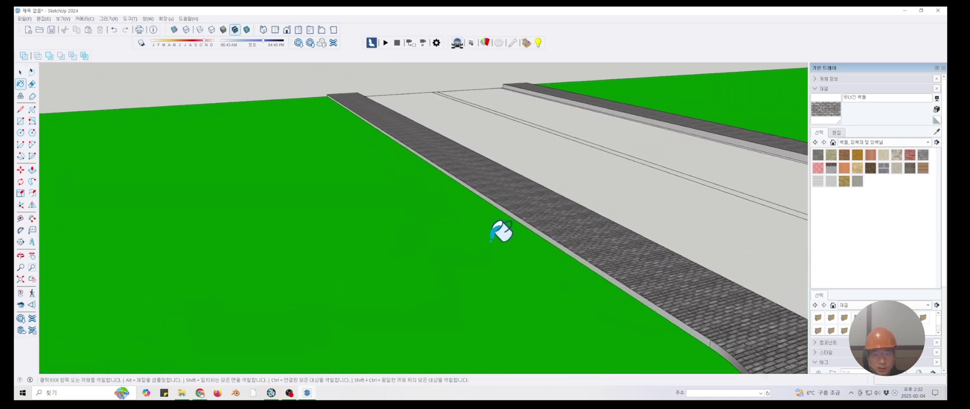
pyautogui.moveTo(540, 169); pyautogui.dragTo(534, 276, button='middle')
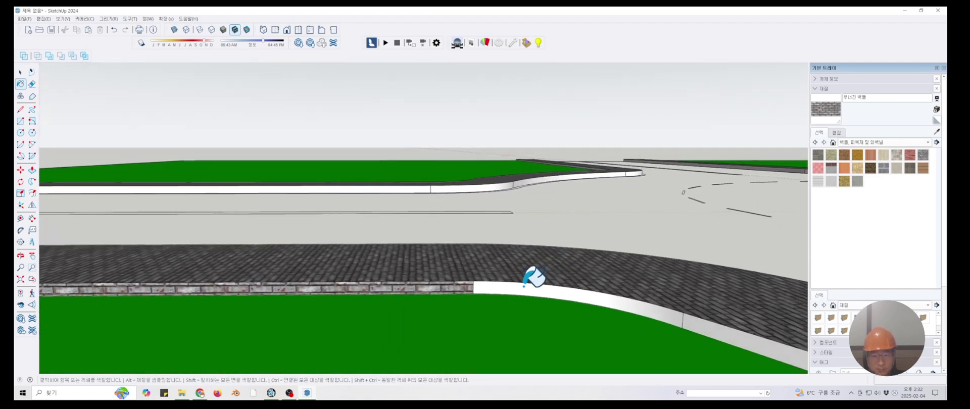
pyautogui.click(714, 332)
pyautogui.scroll(-8, 701, 317)
pyautogui.moveTo(701, 317); pyautogui.dragTo(379, 266, button='middle')
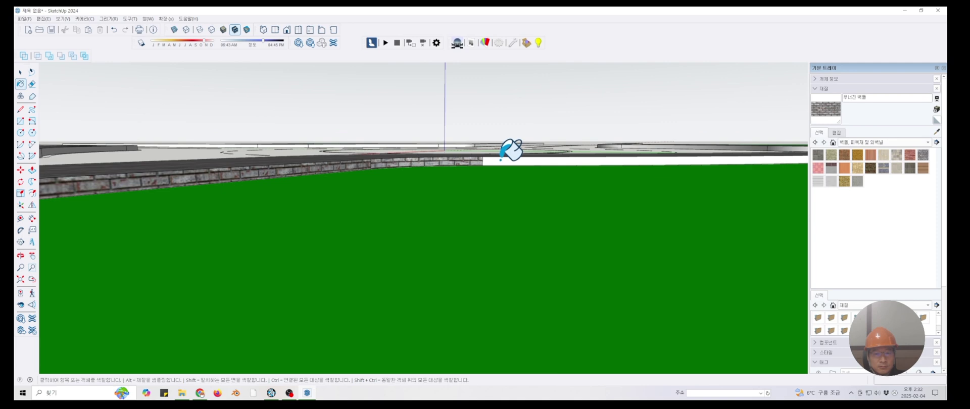
pyautogui.moveTo(511, 150); pyautogui.dragTo(444, 209, button='middle')
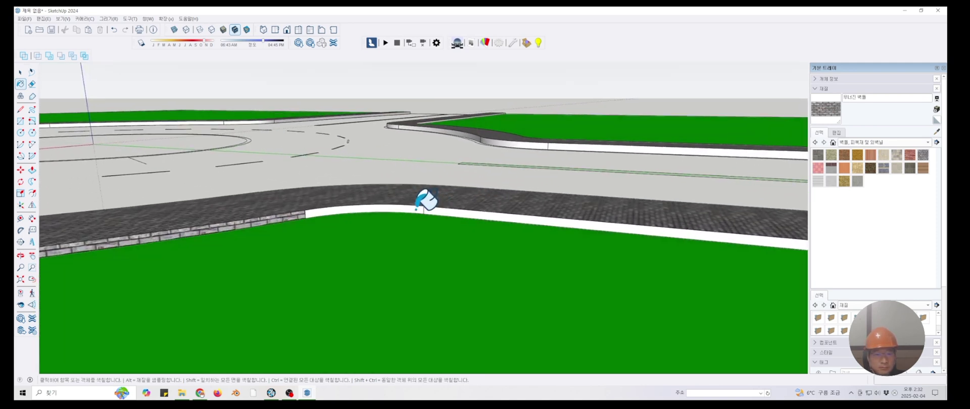
pyautogui.scroll(-5, 502, 220)
# Paint the white grass-side faces of the last corner block's sidewalk strip with the same brick texture
pyautogui.moveTo(505, 221); pyautogui.dragTo(380, 238, button='middle')
pyautogui.scroll(5, 608, 258)
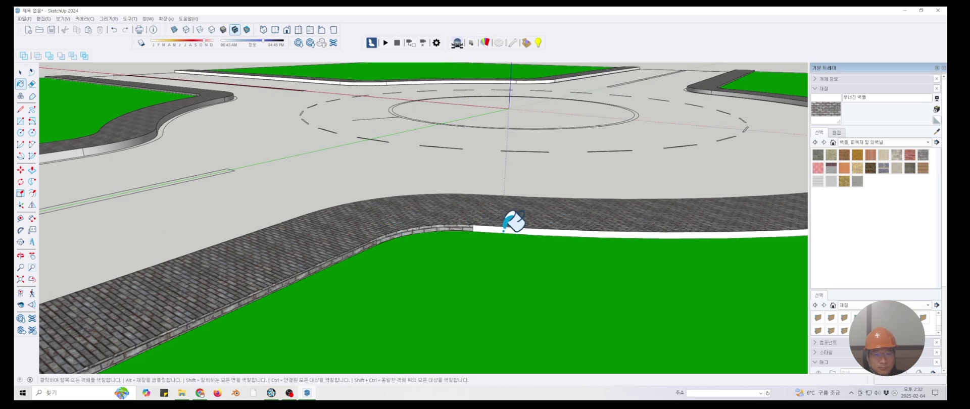
pyautogui.scroll(-3, 504, 232)
pyautogui.moveTo(695, 261); pyautogui.dragTo(346, 112, button='middle')
pyautogui.scroll(3, 420, 179)
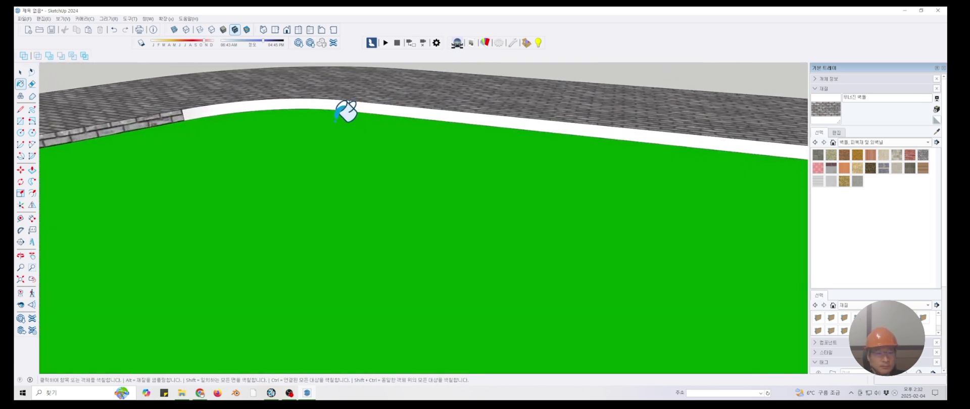
pyautogui.click(378, 106)
pyautogui.scroll(-6, 558, 202)
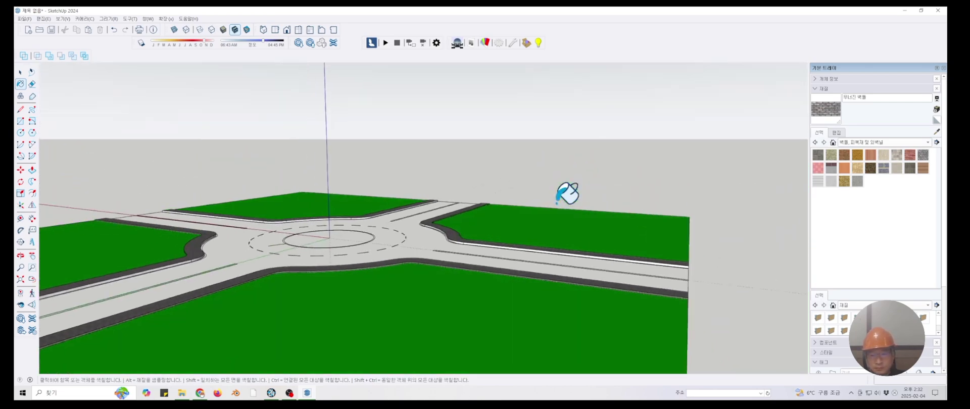
# Close the narrow median strip on the green-axis road into a face with a line across its outer end
pyautogui.moveTo(557, 202); pyautogui.dragTo(431, 195, button='middle')
pyautogui.scroll(5, 424, 195)
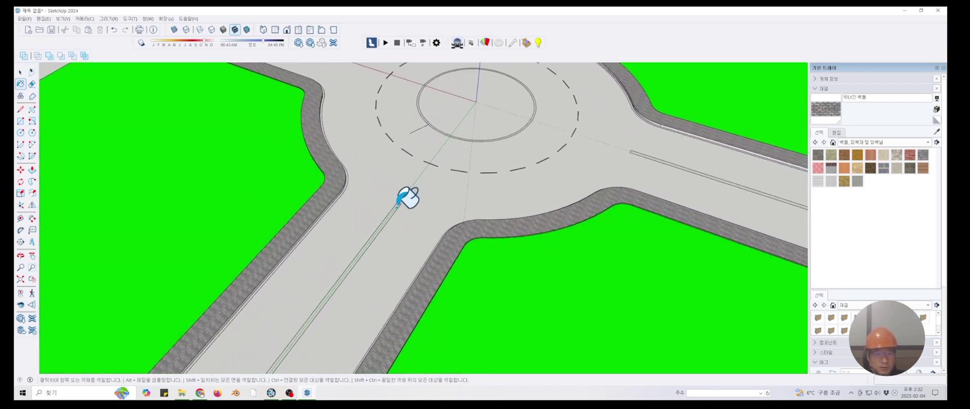
pyautogui.scroll(8, 408, 198)
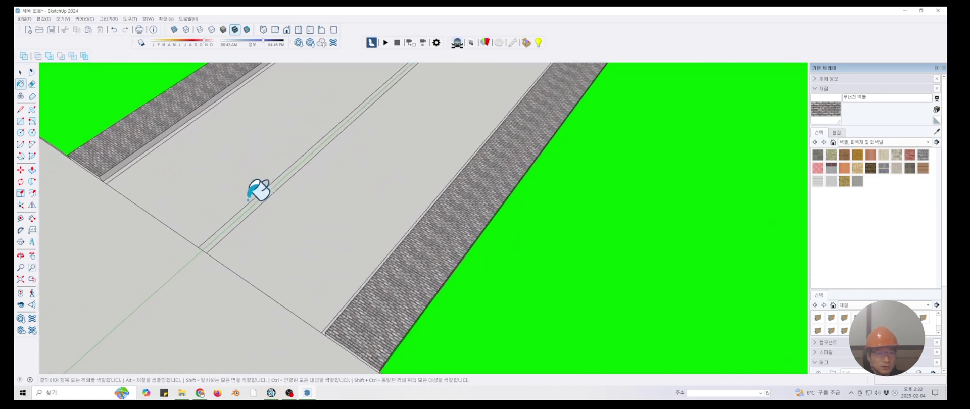
pyautogui.scroll(2, 247, 200)
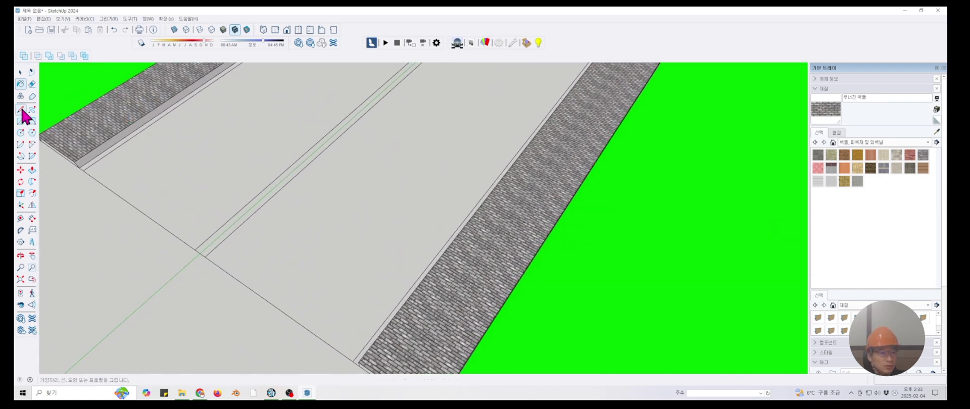
pyautogui.click(207, 257)
pyautogui.scroll(-2, 93, 214)
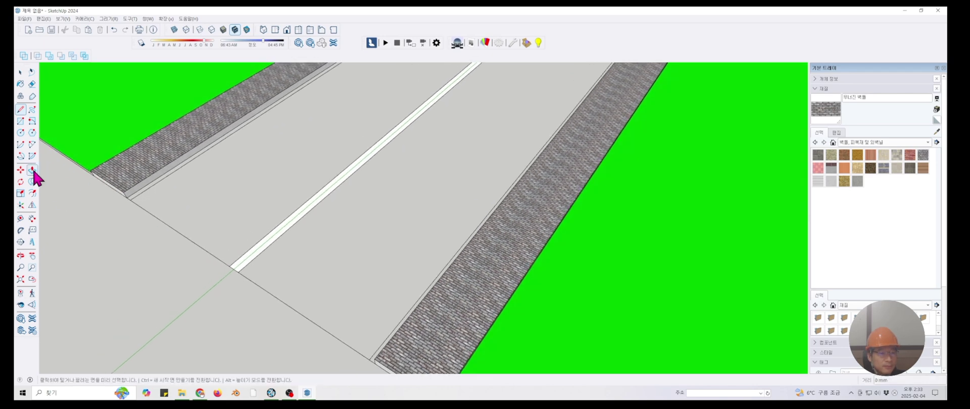
# Extrude the green-axis road's median strip upward by about 55 mm with Push/Pull
pyautogui.click(254, 259)
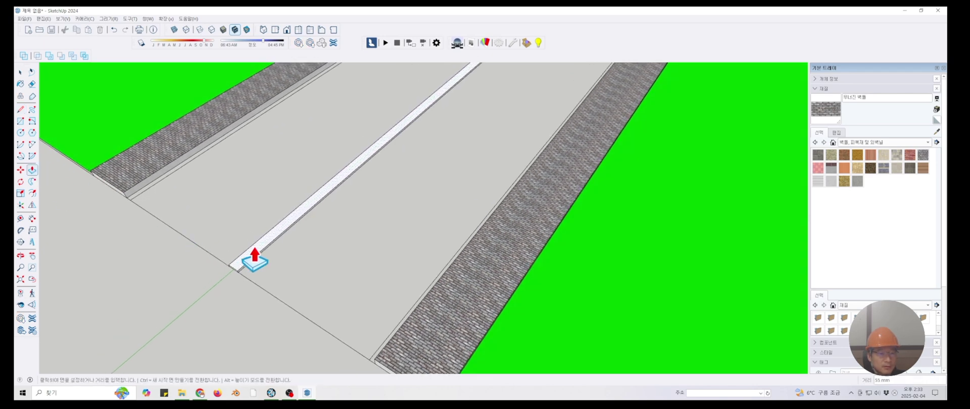
pyautogui.click(254, 260)
pyautogui.scroll(-2, 319, 255)
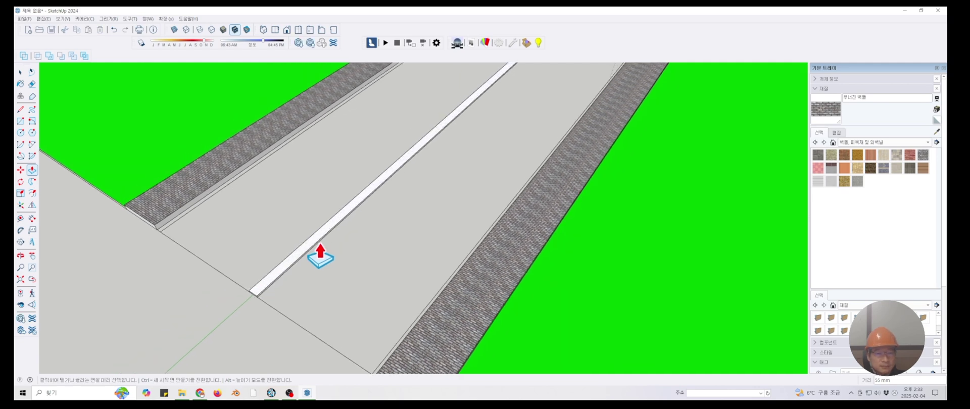
pyautogui.scroll(-1, 323, 253)
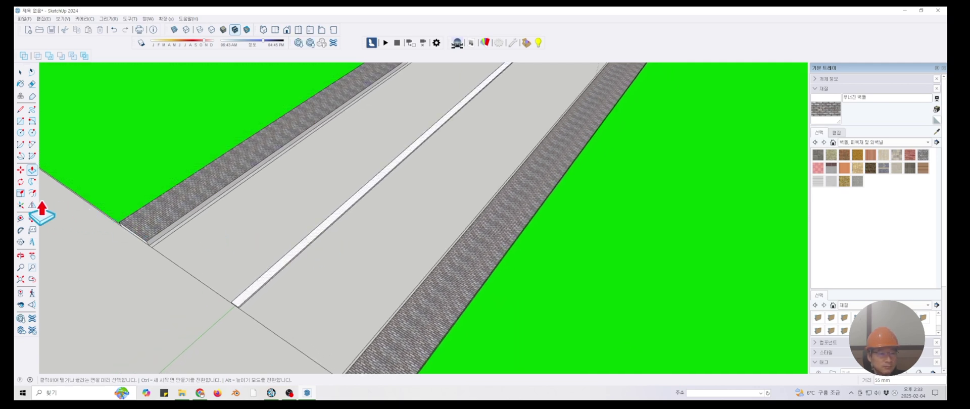
# Close the next road's median strip into a face with a 300 mm line across its outer end
pyautogui.scroll(-5, 644, 194)
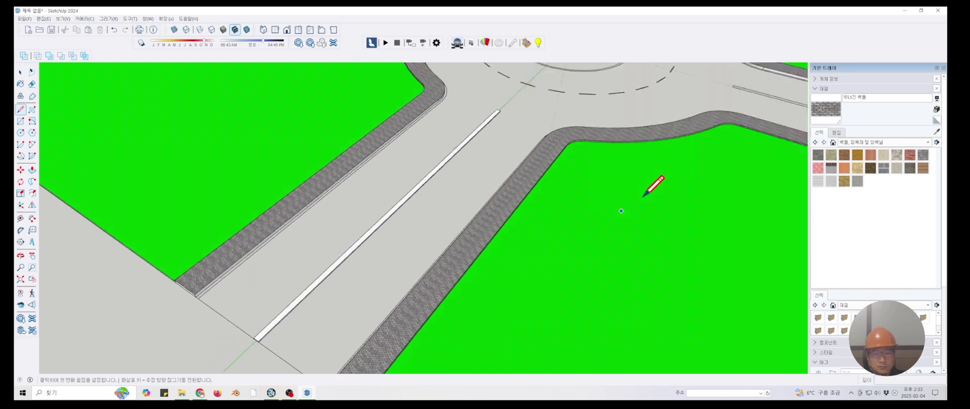
pyautogui.scroll(6, 645, 188)
pyautogui.scroll(3, 503, 184)
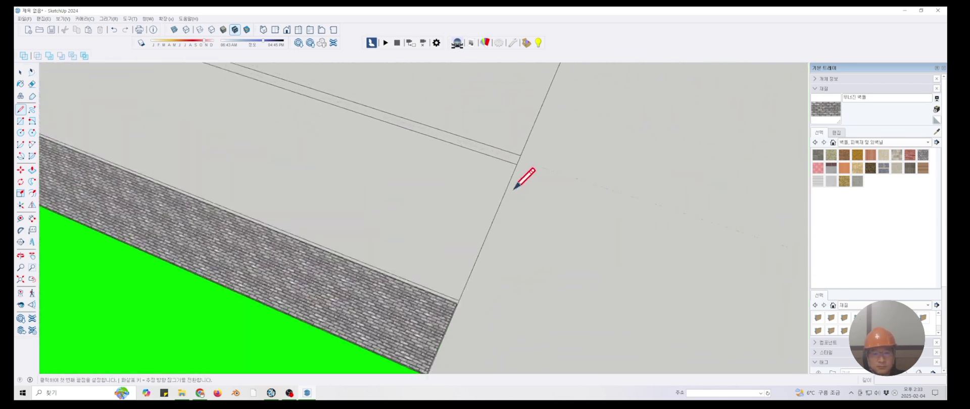
pyautogui.click(509, 166)
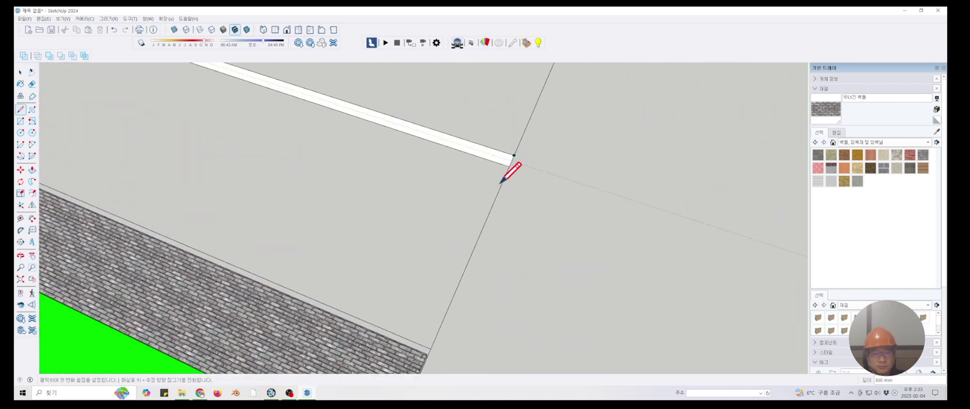
# Draw a 300 mm line across the roundabout-side end of another road's median strip
pyautogui.scroll(-5, 508, 168)
pyautogui.scroll(8, 437, 185)
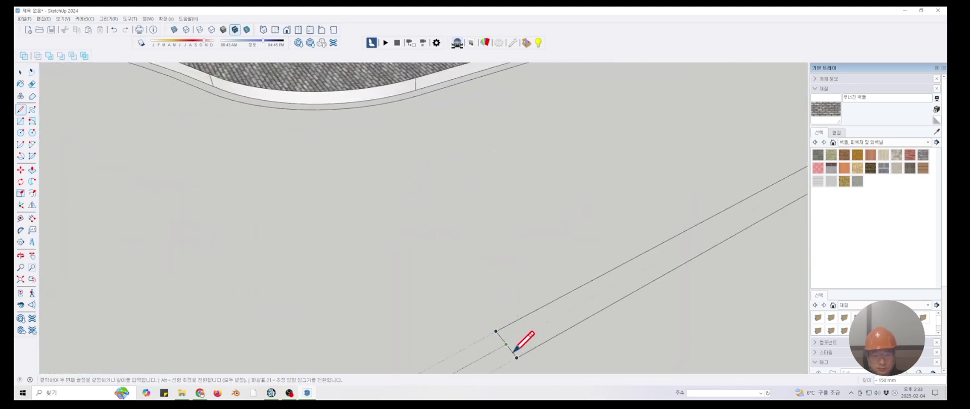
pyautogui.click(516, 357)
pyautogui.scroll(-6, 510, 313)
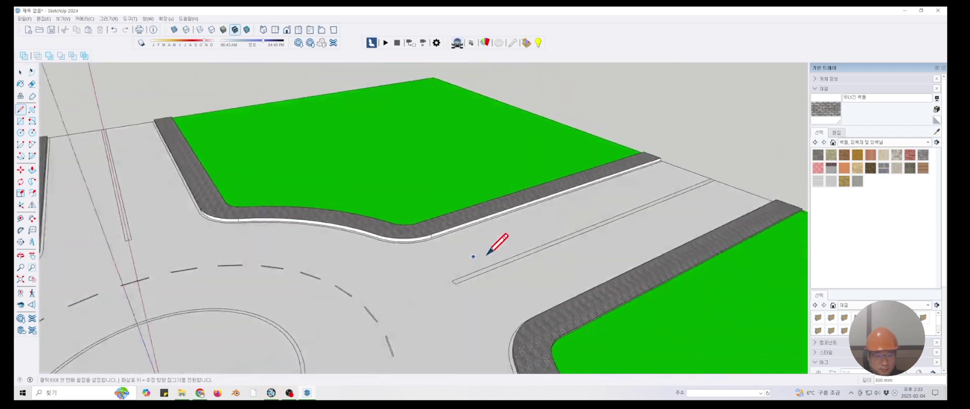
# Retrace the roundabout-side end of the red-axis road's median strip with a 300 mm line
pyautogui.scroll(-2, 487, 255)
pyautogui.moveTo(487, 255); pyautogui.dragTo(185, 246, button='middle')
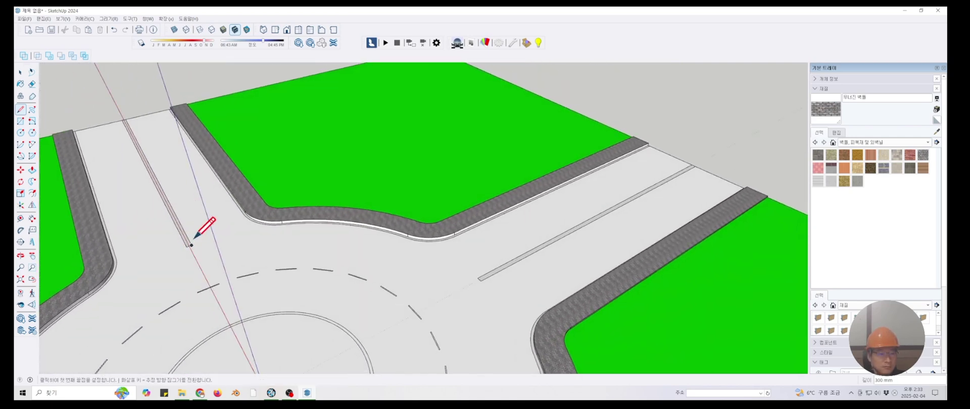
pyautogui.scroll(5, 193, 246)
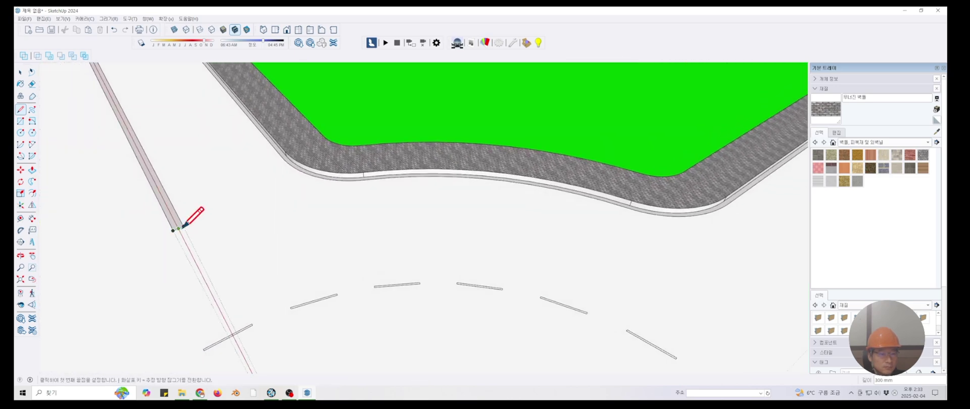
pyautogui.scroll(-6, 100, 164)
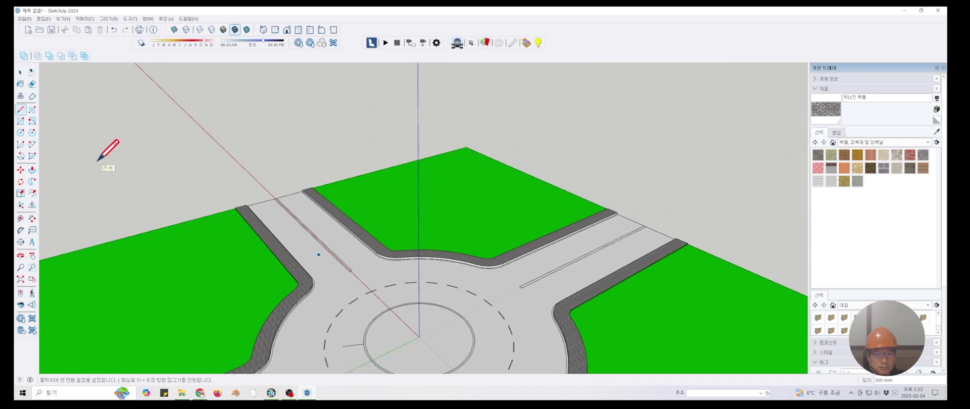
# Delete the unwanted face covering the whole road surface
pyautogui.scroll(-1, 90, 161)
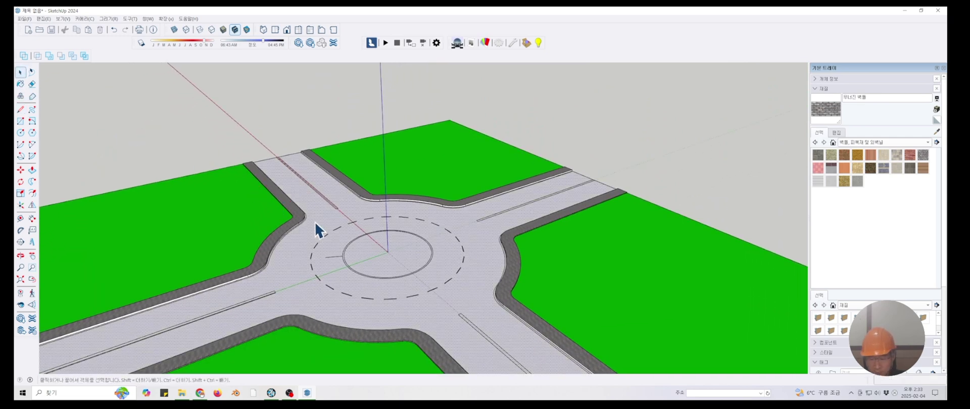
pyautogui.scroll(4, 315, 222)
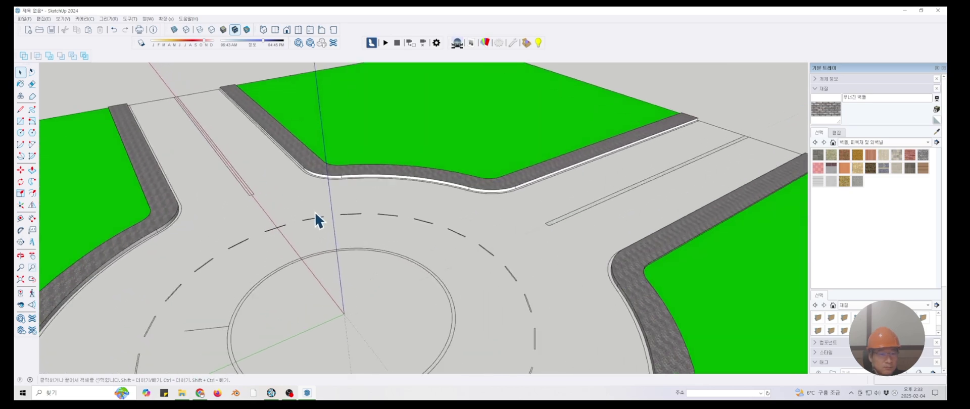
pyautogui.scroll(4, 266, 208)
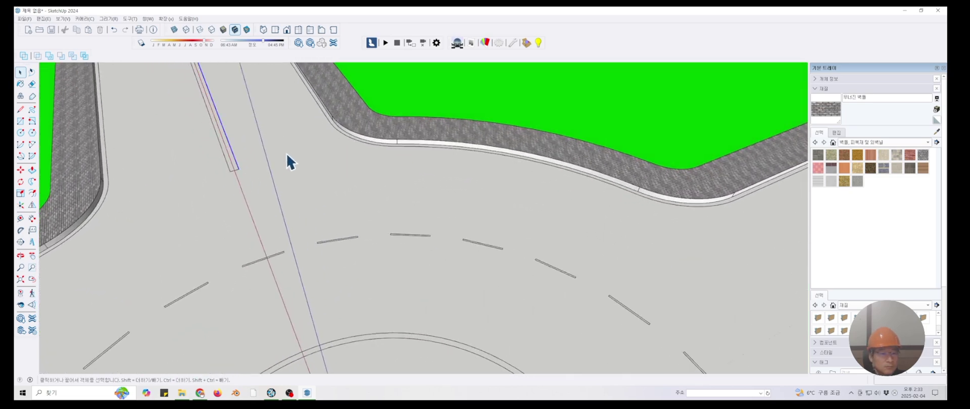
# Draw a 300 mm line across the outer end of the red-axis road's median strip
pyautogui.scroll(6, 204, 142)
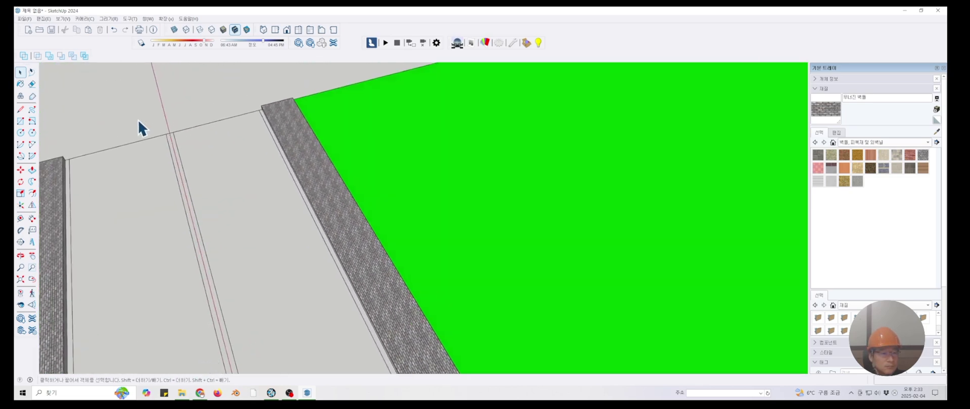
pyautogui.scroll(1, 139, 120)
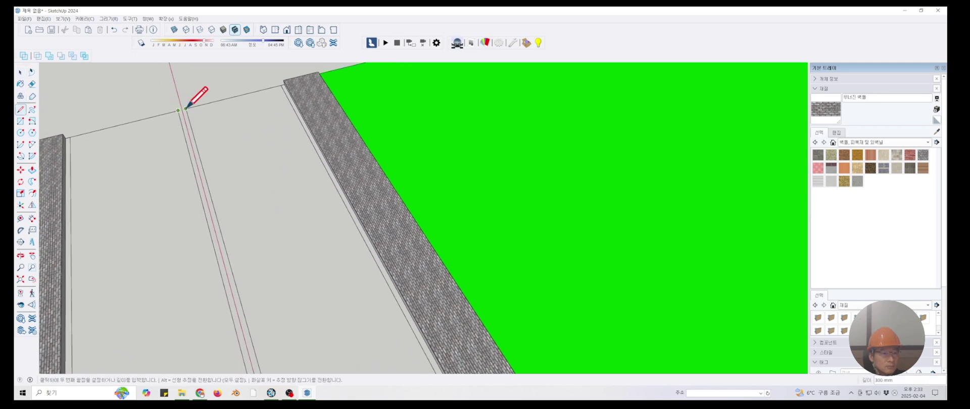
pyautogui.scroll(-7, 485, 267)
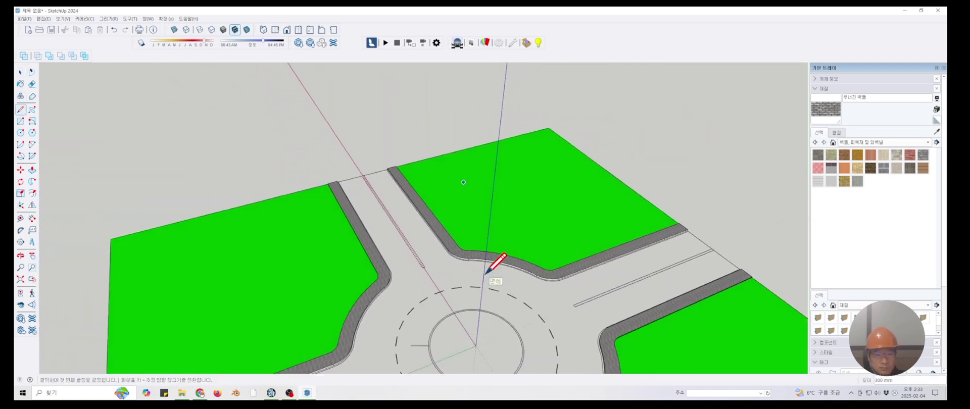
# Close the outer end of the remaining road's median strip with a line to form its face
pyautogui.scroll(6, 489, 268)
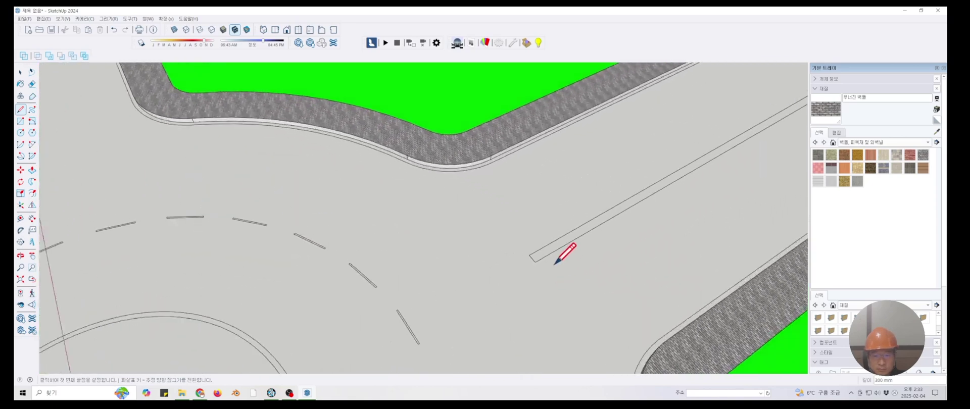
pyautogui.scroll(2, 528, 251)
pyautogui.scroll(5, 539, 247)
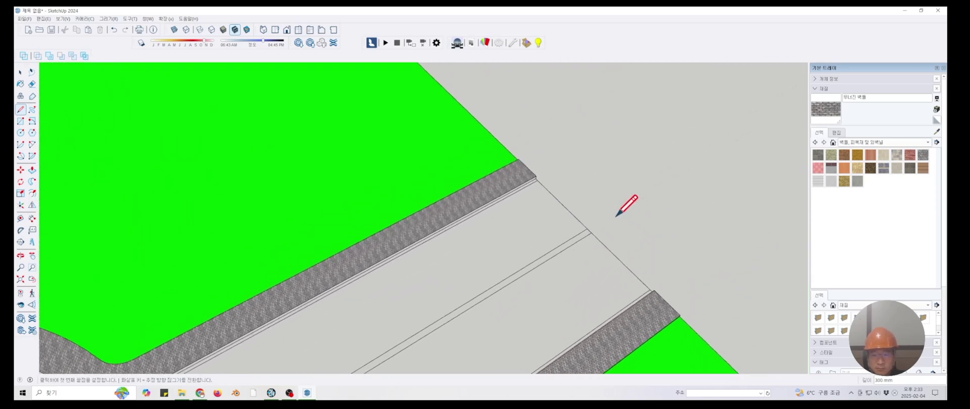
pyautogui.click(590, 233)
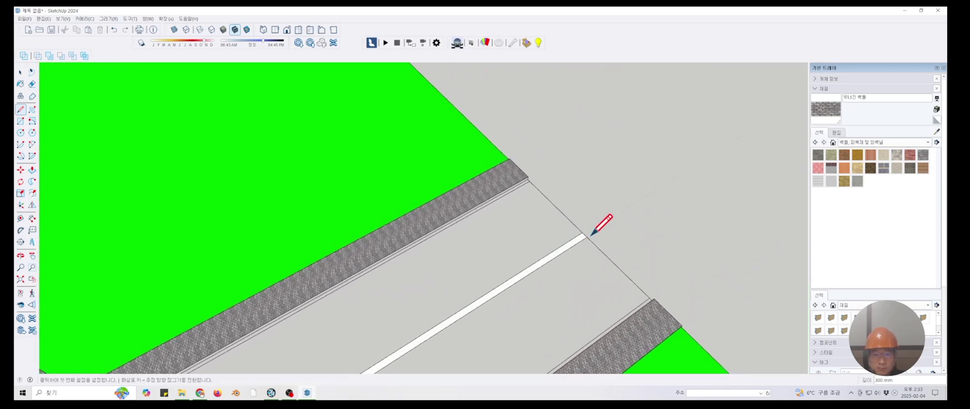
# Extrude the road median strips slightly above the road surface with Push/Pull
pyautogui.scroll(-8, 589, 232)
pyautogui.moveTo(474, 235); pyautogui.dragTo(286, 176, button='middle')
pyautogui.click(33, 171)
pyautogui.scroll(7, 555, 253)
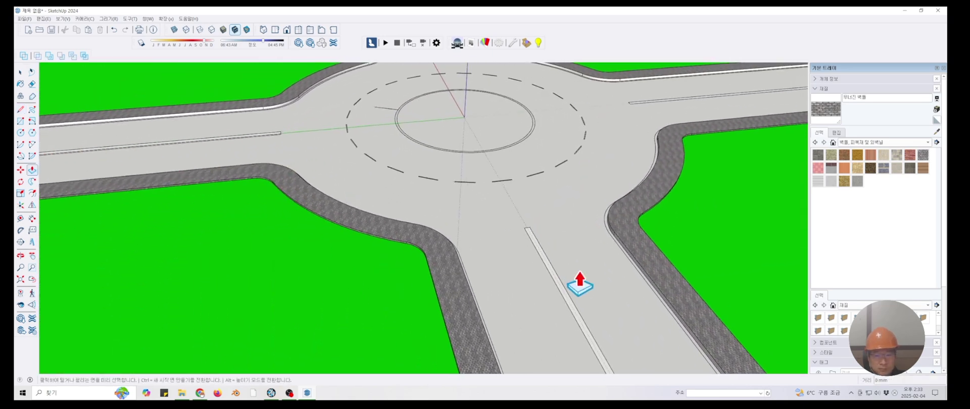
pyautogui.scroll(-6, 552, 248)
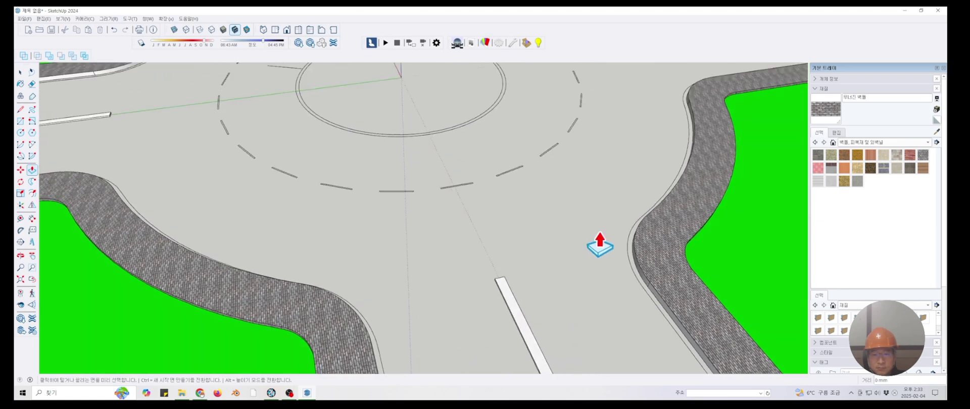
pyautogui.moveTo(589, 244); pyautogui.dragTo(184, 143, button='middle')
pyautogui.scroll(4, 230, 151)
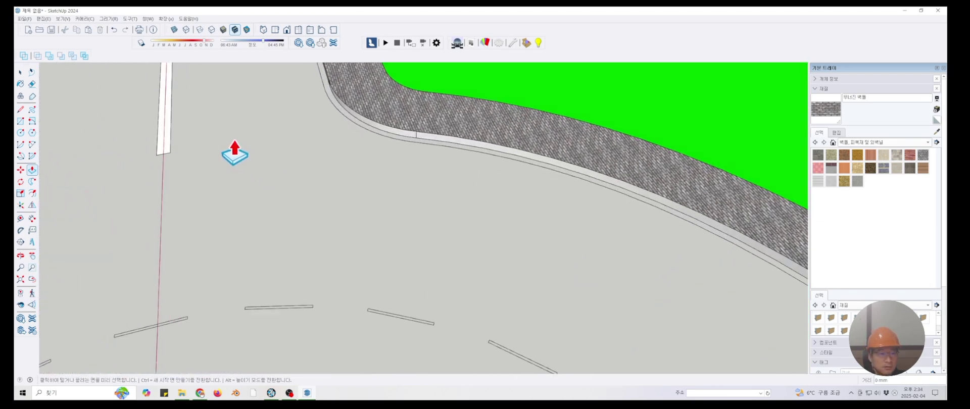
pyautogui.scroll(-3, 262, 146)
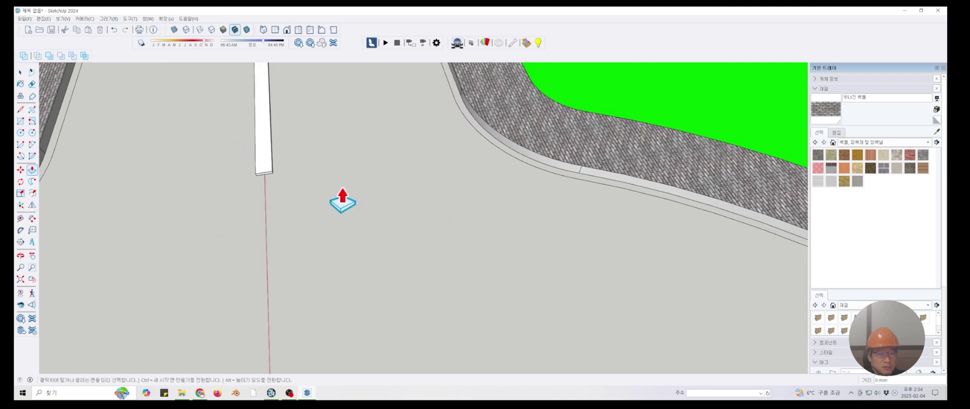
pyautogui.moveTo(346, 202); pyautogui.dragTo(366, 210, button='middle')
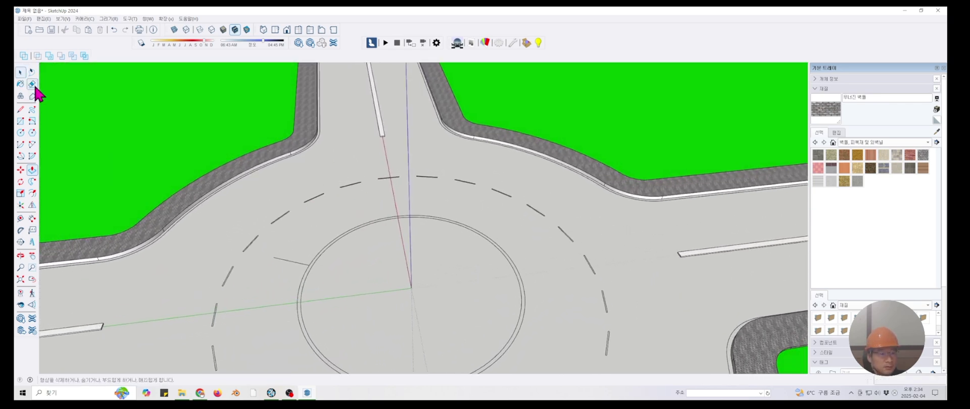
# Delete the stray short line beside the central circle of the roundabout
pyautogui.press('Delete')
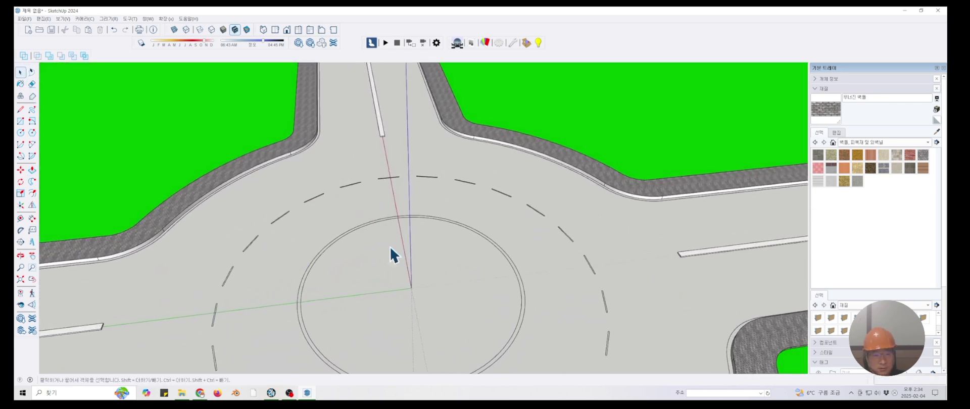
pyautogui.scroll(-6, 562, 244)
pyautogui.scroll(-4, 563, 244)
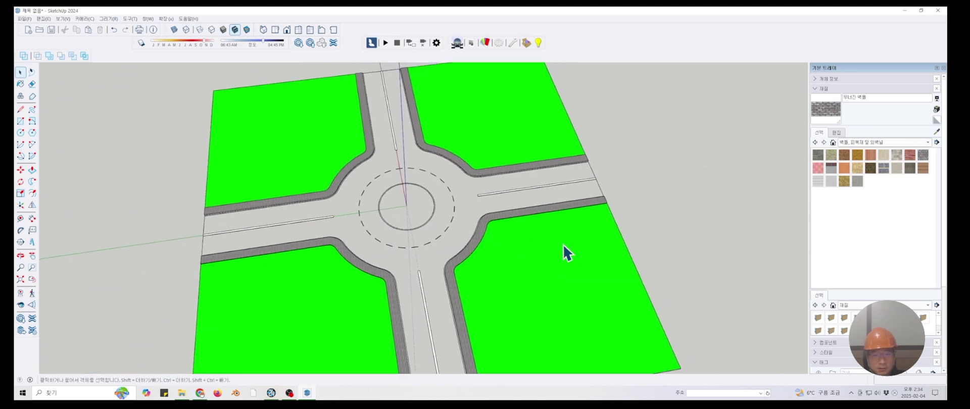
# Draw a 50-sided circle of 4850 mm radius over the central island's inner outline and extrude it upward
pyautogui.scroll(8, 562, 244)
pyautogui.scroll(8, 407, 201)
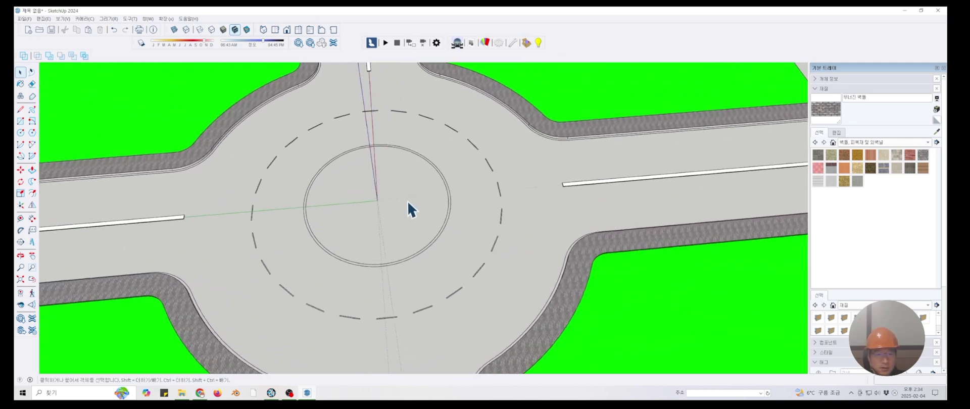
pyautogui.scroll(2, 268, 162)
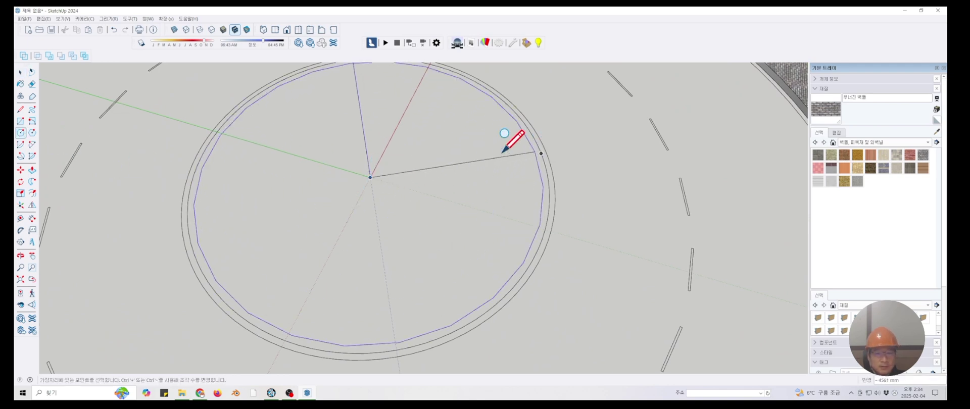
pyautogui.press('Escape')
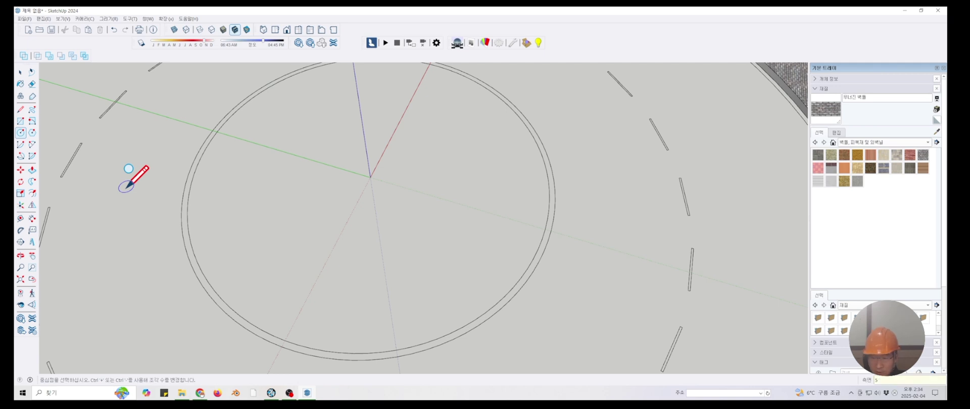
pyautogui.click(370, 177)
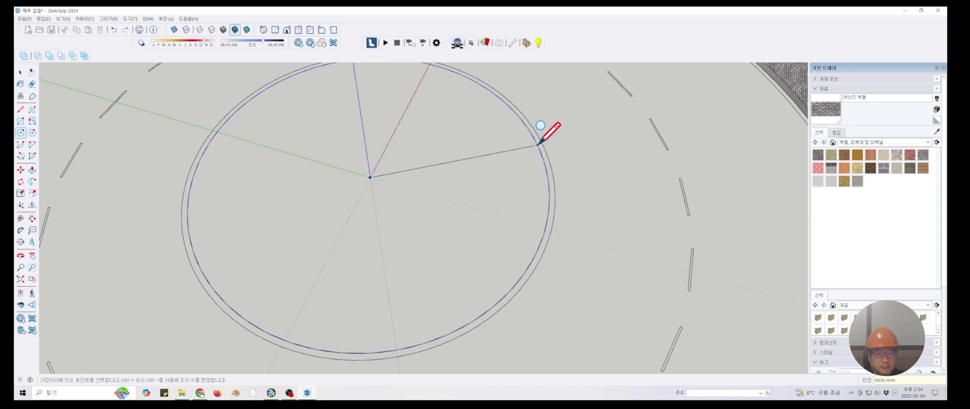
pyautogui.click(538, 145)
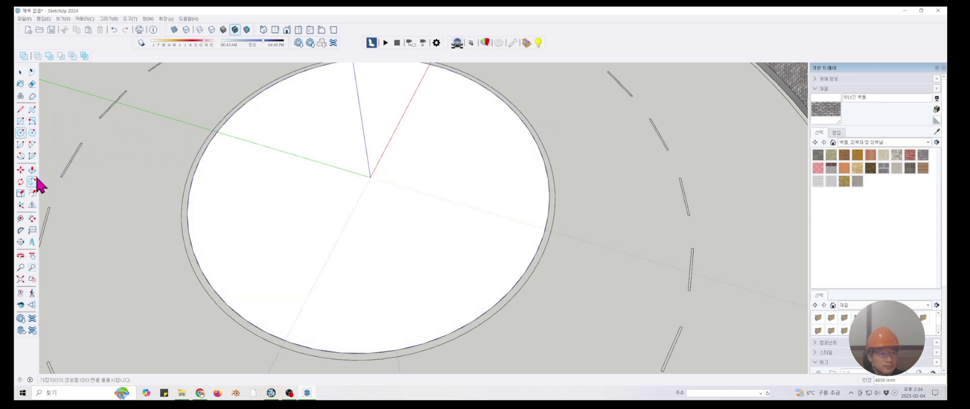
pyautogui.click(289, 200)
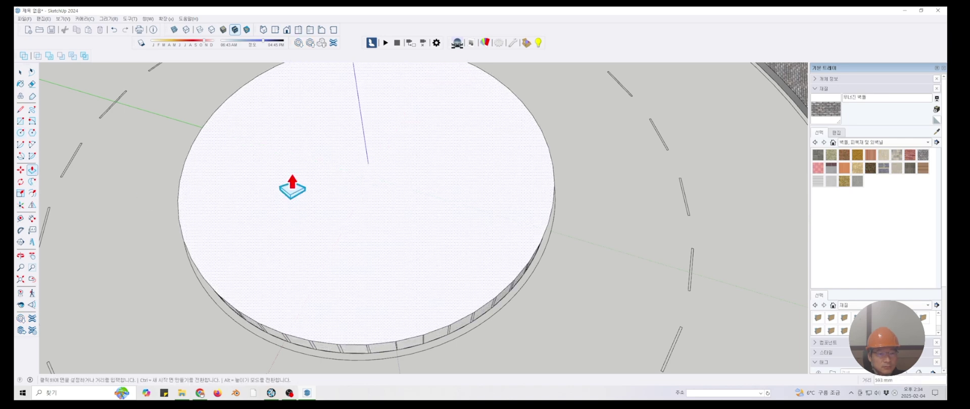
# Draw a concentric 50-sided circle of 5000 mm radius around the central disc in wireframe display, and switch to shaded display
pyautogui.click(21, 134)
pyautogui.moveTo(348, 142); pyautogui.dragTo(310, 106, button='middle')
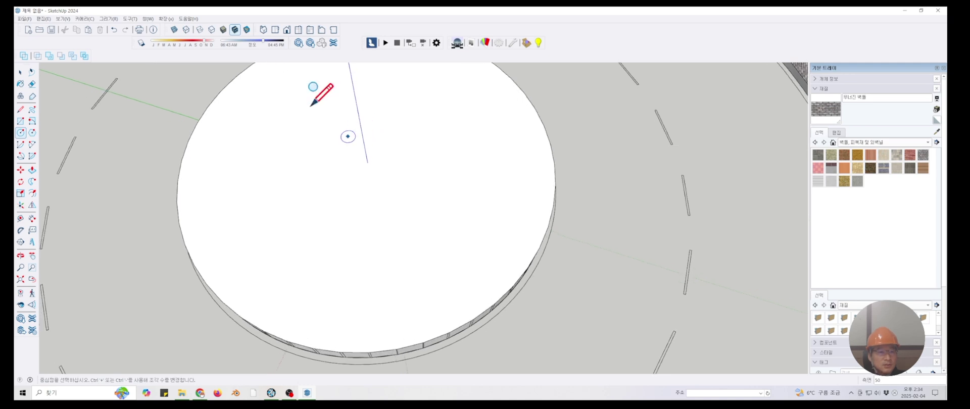
pyautogui.click(200, 30)
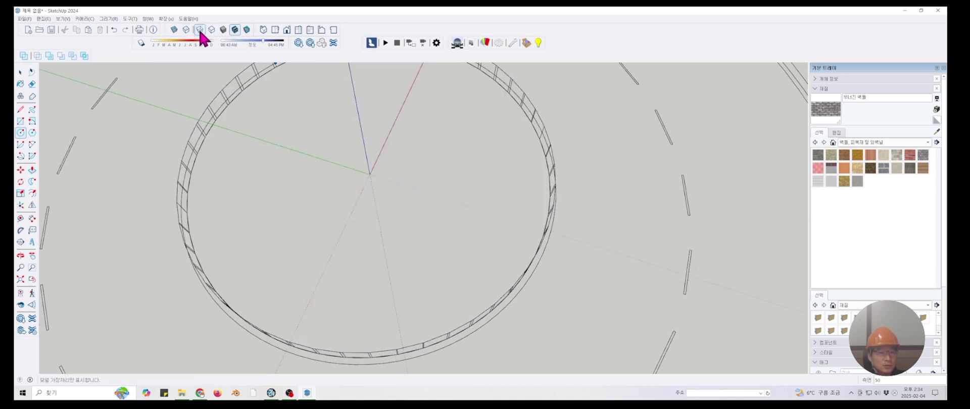
pyautogui.click(370, 173)
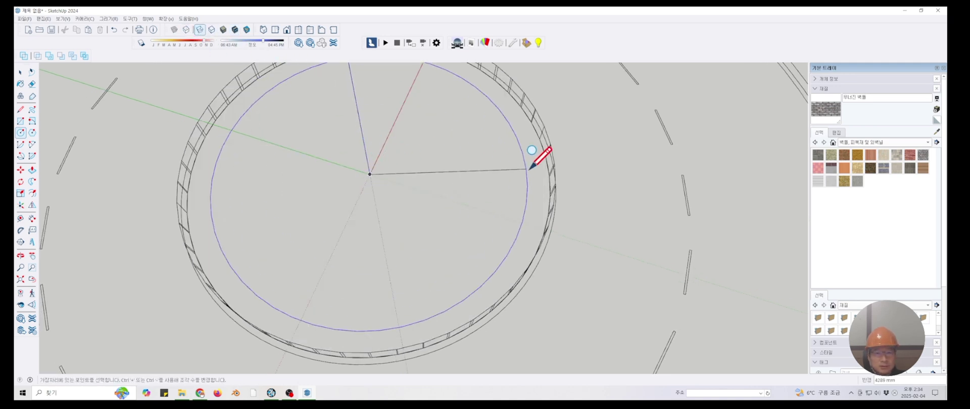
pyautogui.scroll(-3, 530, 154)
pyautogui.scroll(3, 528, 177)
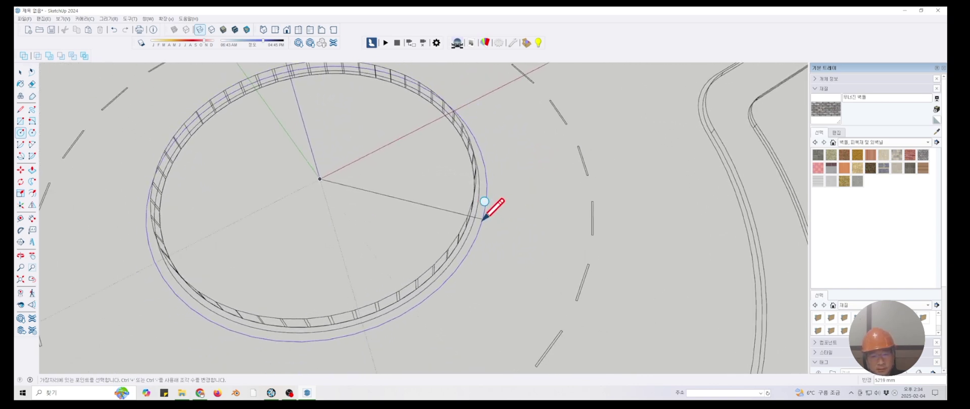
pyautogui.click(222, 31)
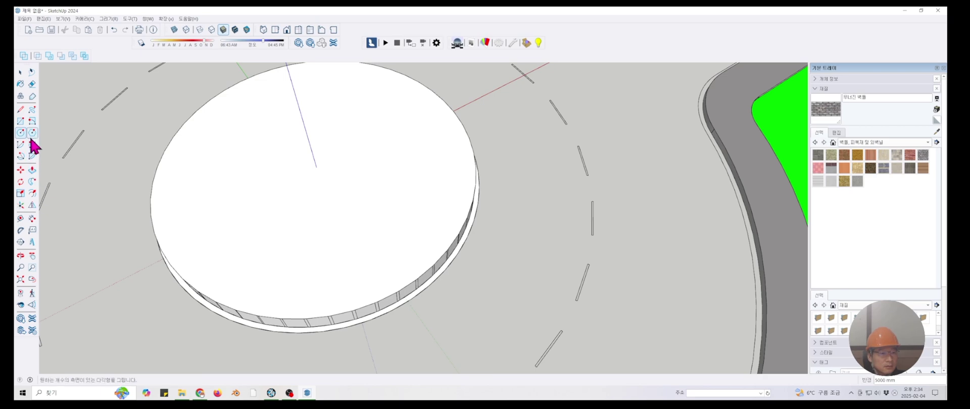
# Push/Pull the narrow outer ring around the central disc up to the level of the disc's top
pyautogui.click(31, 170)
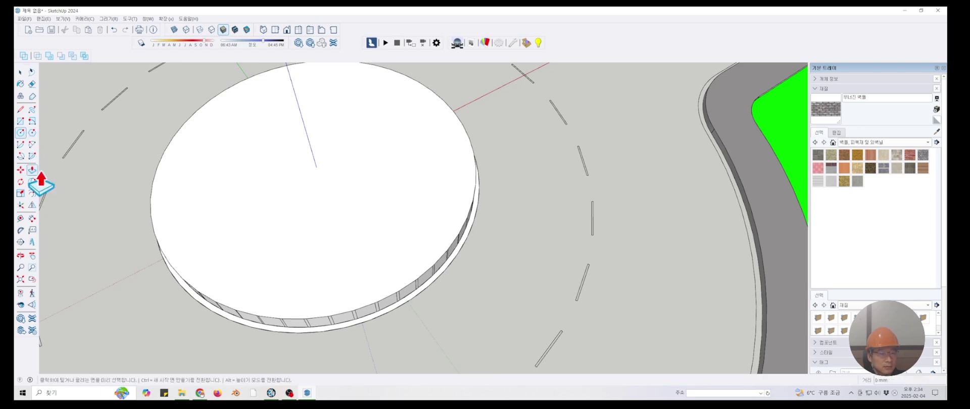
pyautogui.click(443, 270)
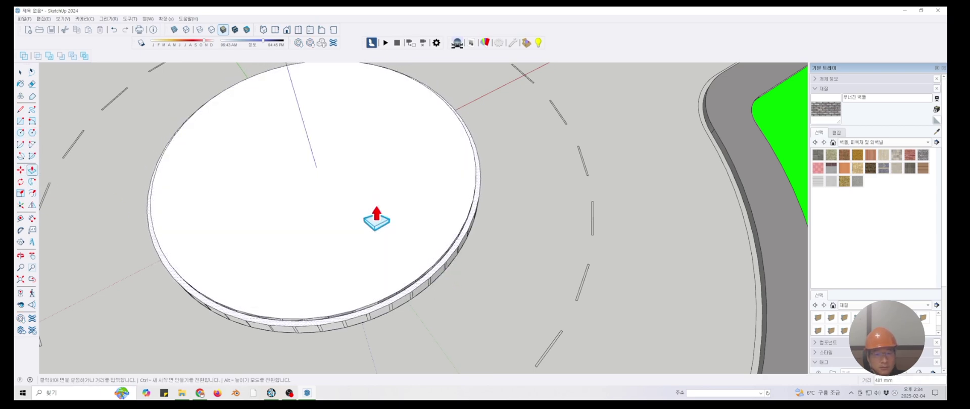
pyautogui.moveTo(376, 221); pyautogui.dragTo(350, 169, button='middle')
pyautogui.click(383, 201)
pyautogui.scroll(5, 404, 214)
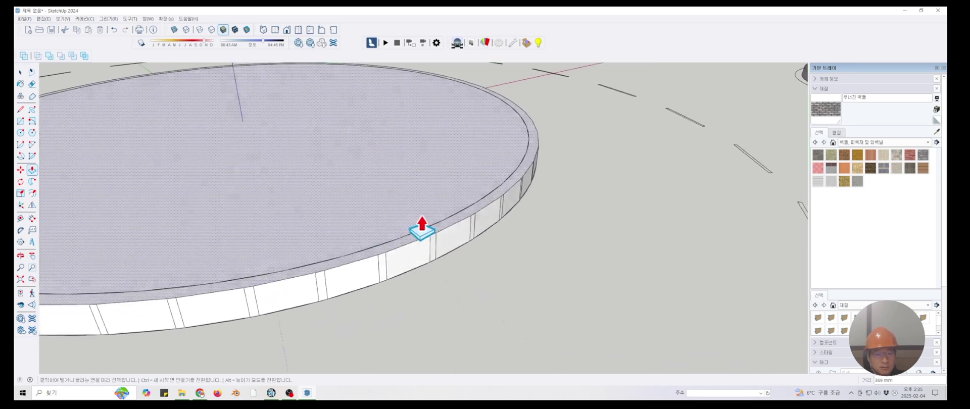
pyautogui.doubleClick(461, 215)
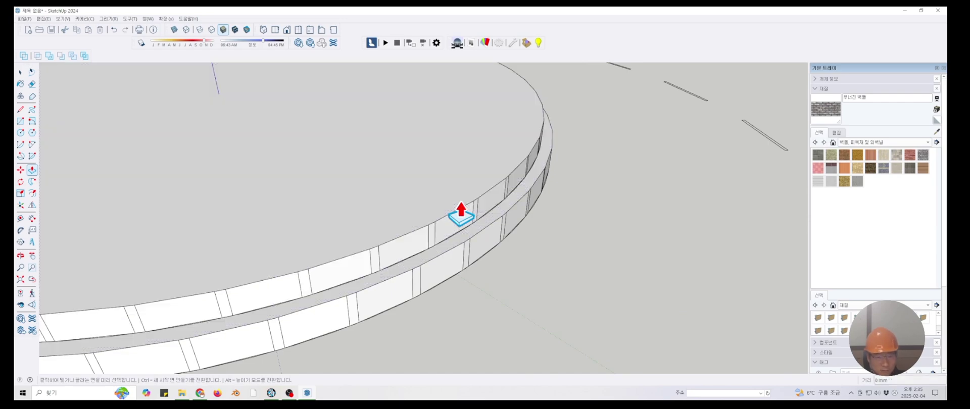
pyautogui.click(478, 225)
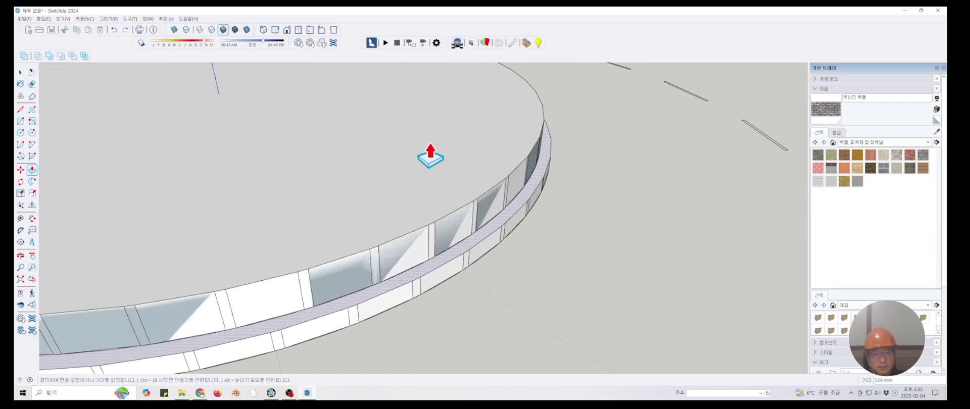
pyautogui.click(393, 189)
pyautogui.scroll(-3, 426, 205)
pyautogui.scroll(-3, 426, 204)
pyautogui.scroll(3, 424, 205)
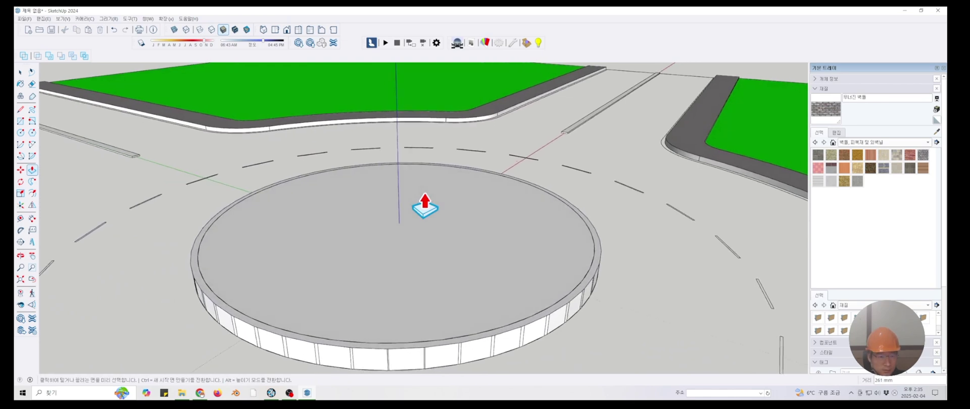
# Push/Pull the central disc's top up by 100 mm and readjust it with a 50 mm distance
pyautogui.moveTo(232, 208); pyautogui.dragTo(305, 254, button='middle')
pyautogui.click(305, 255)
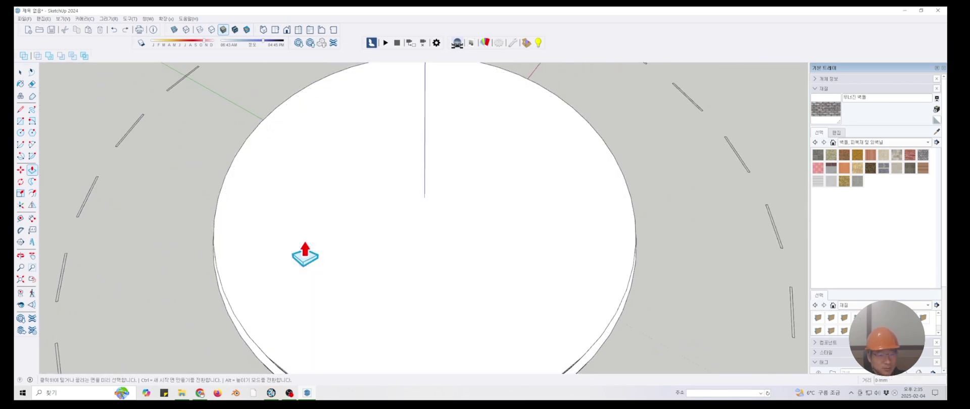
pyautogui.scroll(-5, 305, 255)
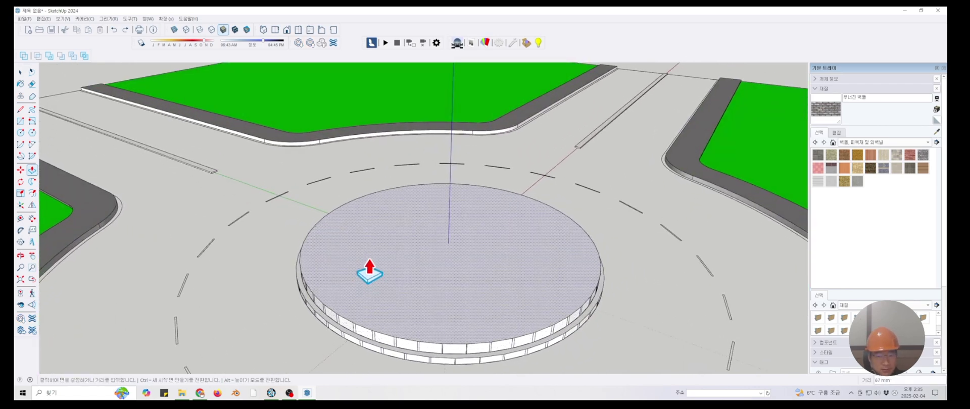
pyautogui.write('100')
pyautogui.press('Return')
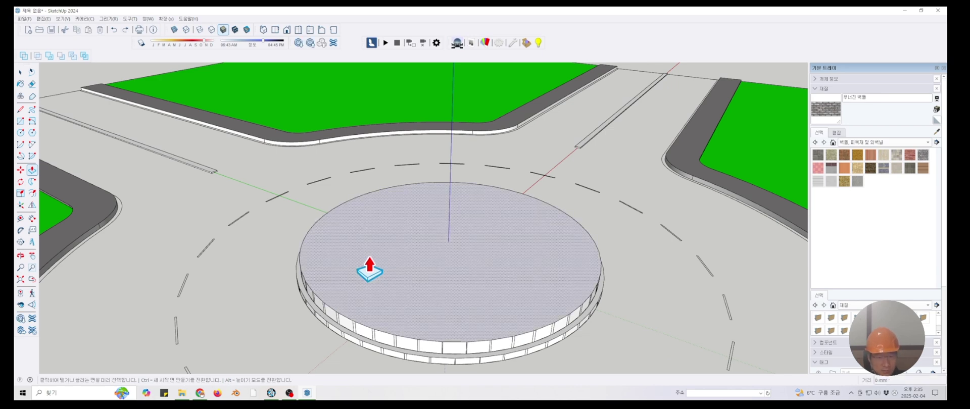
pyautogui.click(369, 268)
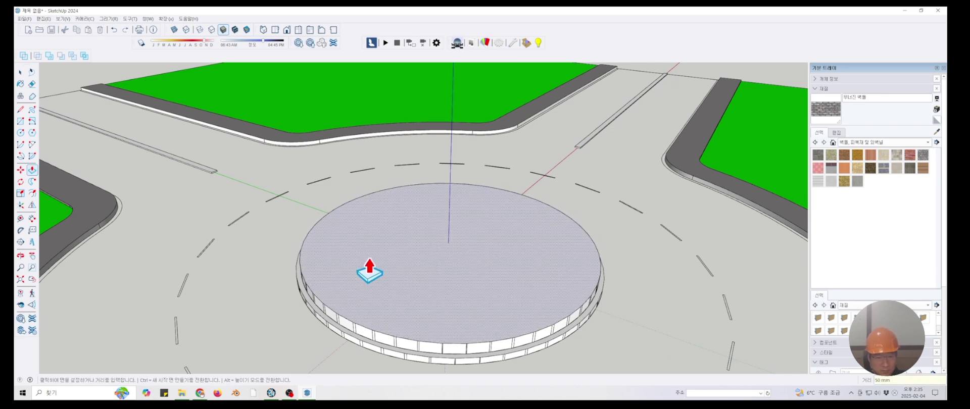
# Raise the outer ring around the central disc by 300 mm
pyautogui.click(338, 336)
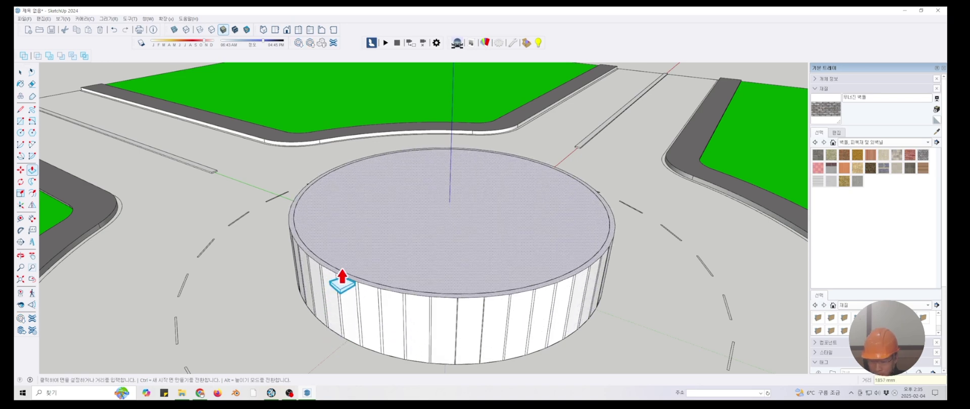
pyautogui.write('300')
pyautogui.press('Return')
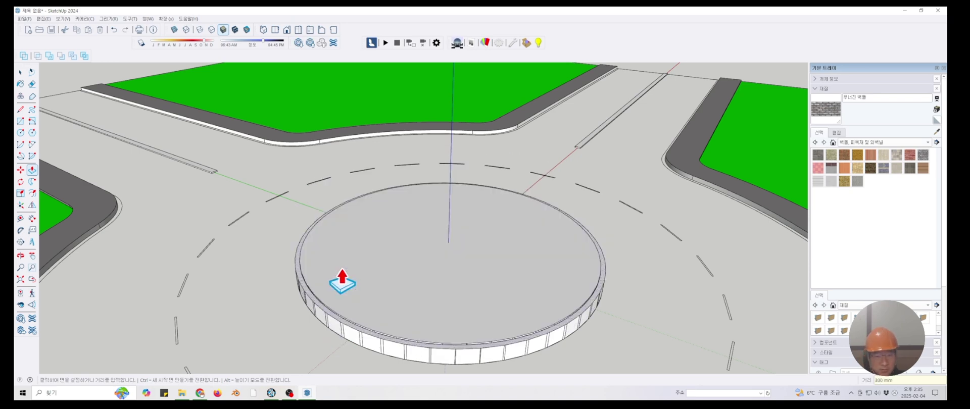
# Try to Push/Pull the central disc's top down and back up inside the raised outer ring
pyautogui.click(357, 260)
pyautogui.click(389, 253)
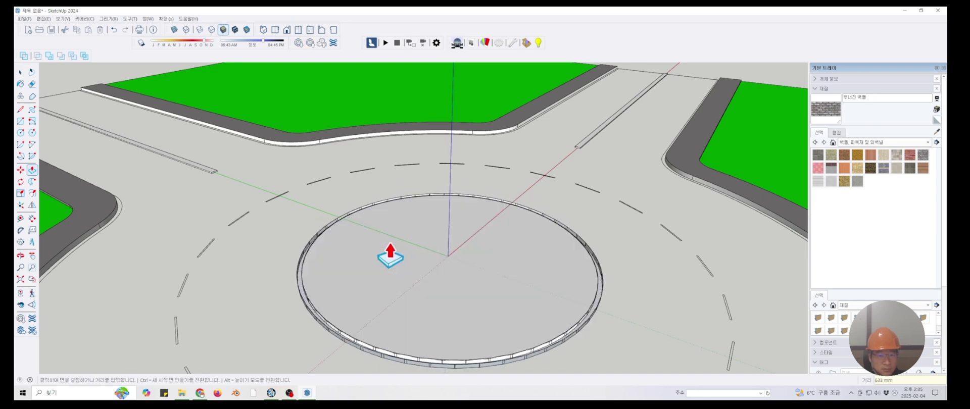
pyautogui.click(393, 242)
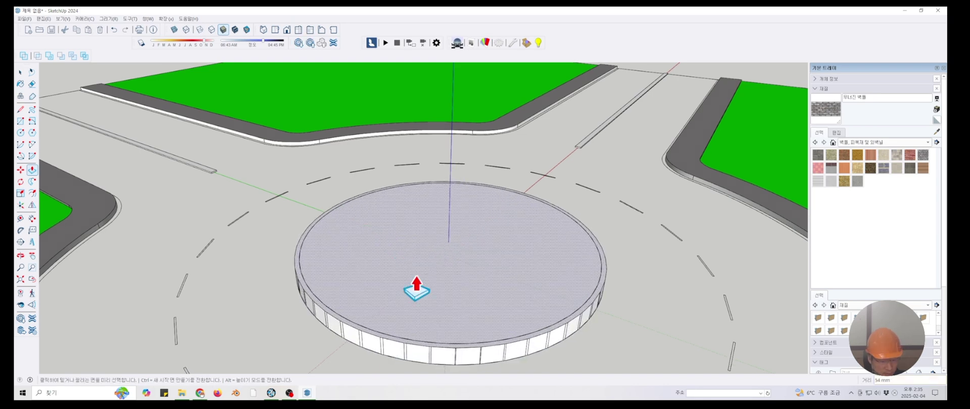
# Undo the central island's extrusions until the disc and its outer ring are flat on the road surface
pyautogui.hotkey('ctrl', 'z')
pyautogui.hotkey('ctrl', 'z')
pyautogui.hotkey('ctrl', 'z')
pyautogui.hotkey('ctrl', 'z')
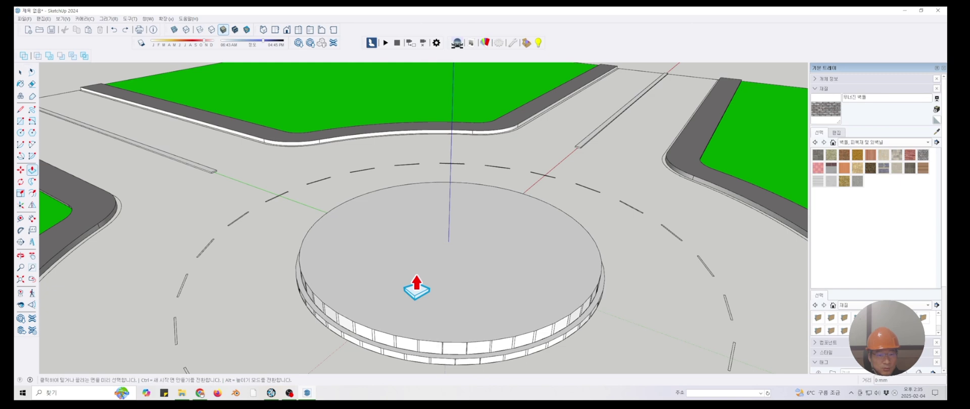
pyautogui.hotkey('ctrl', 'z')
pyautogui.hotkey('ctrl', 'z')
pyautogui.hotkey('ctrl', 'z')
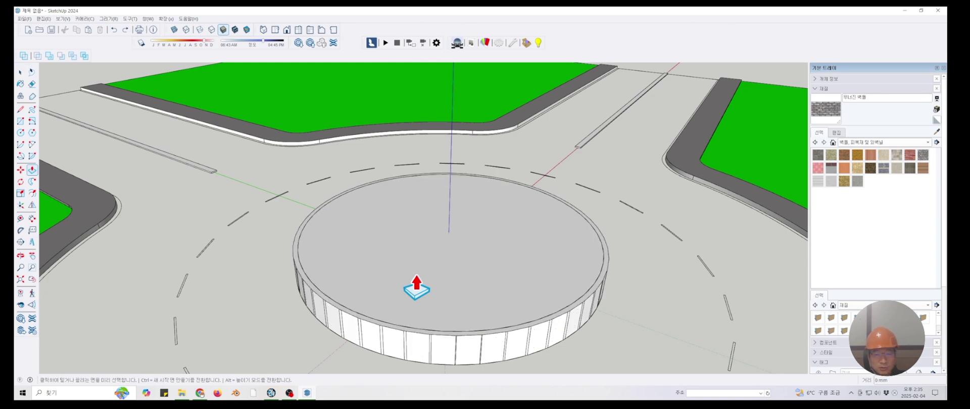
pyautogui.hotkey('ctrl', 'z')
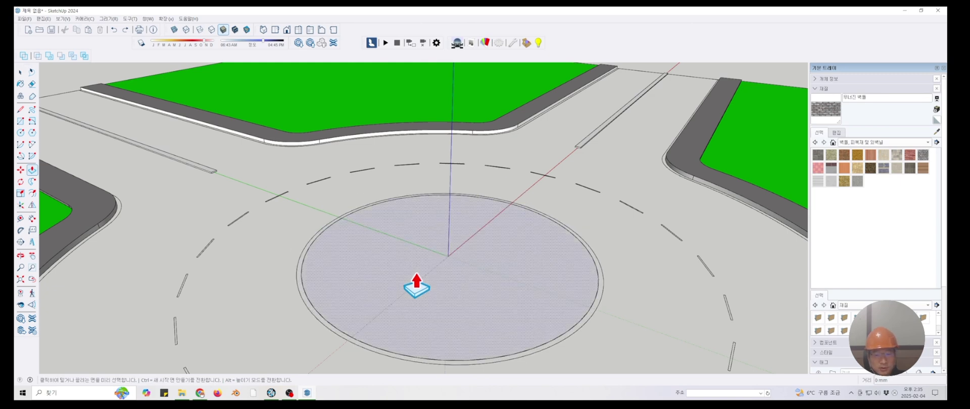
# Delete the flat central disc's face and its inner circle edge, keeping only the outer circle
pyautogui.click(19, 77)
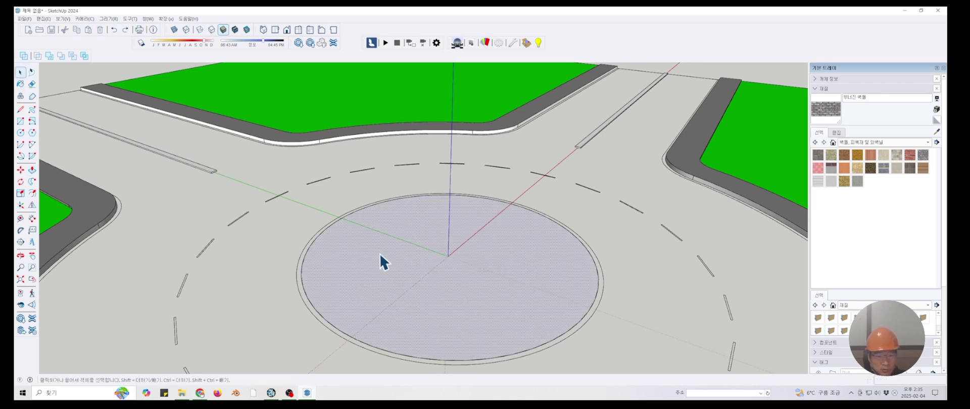
pyautogui.press('Delete')
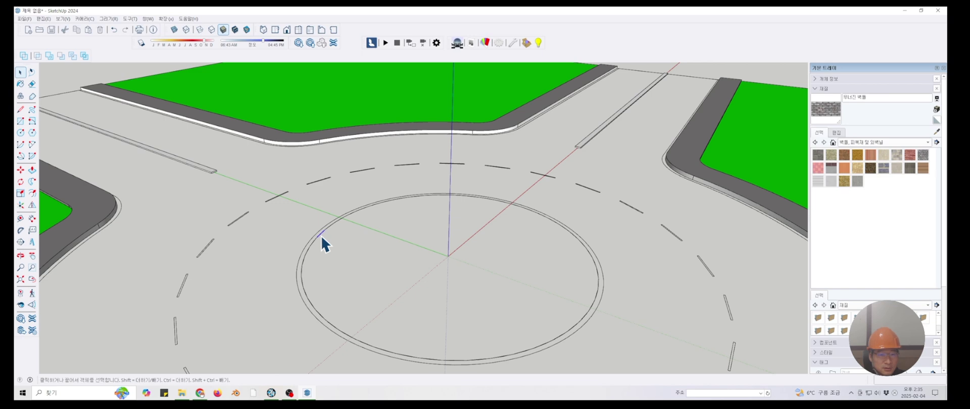
pyautogui.scroll(5, 324, 291)
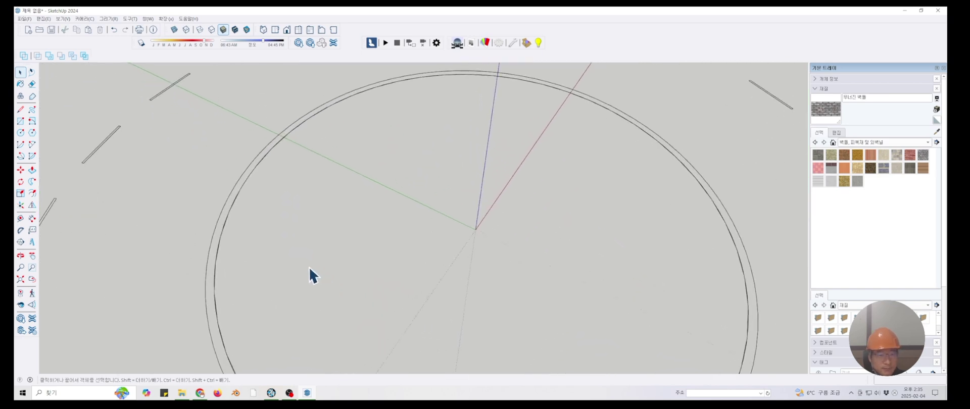
pyautogui.click(229, 218)
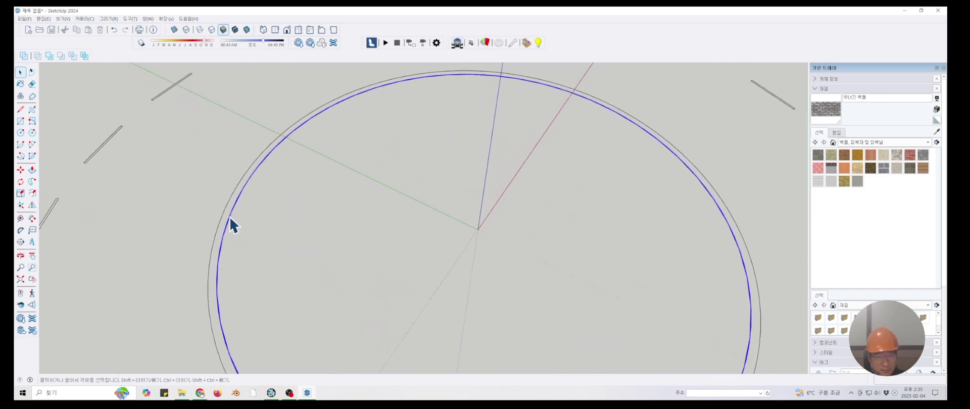
pyautogui.press('Delete')
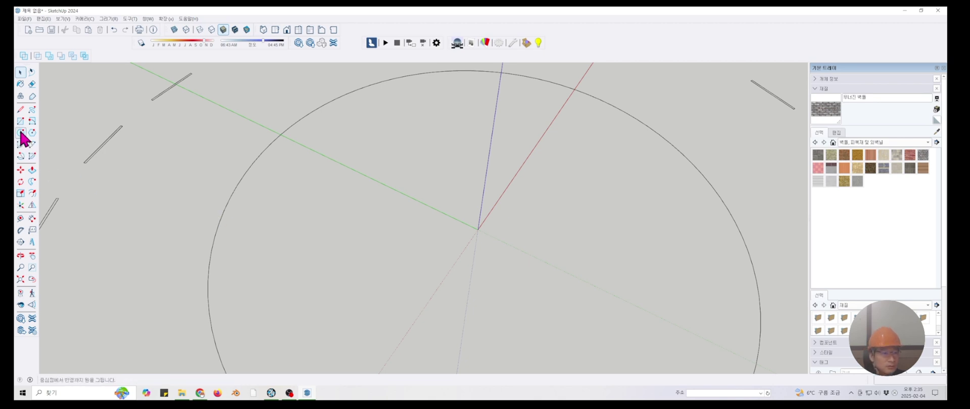
# Draw a 5000 mm radius circle centred on the origin and Push/Pull its face up about 770 mm
pyautogui.click(478, 230)
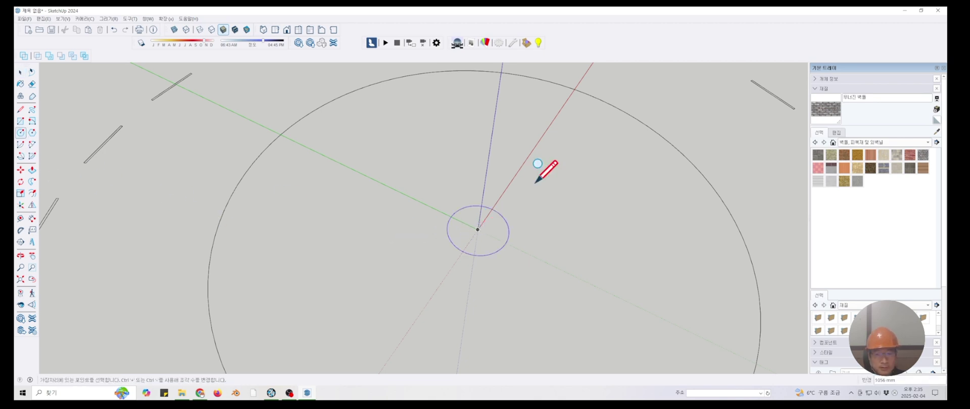
pyautogui.click(616, 108)
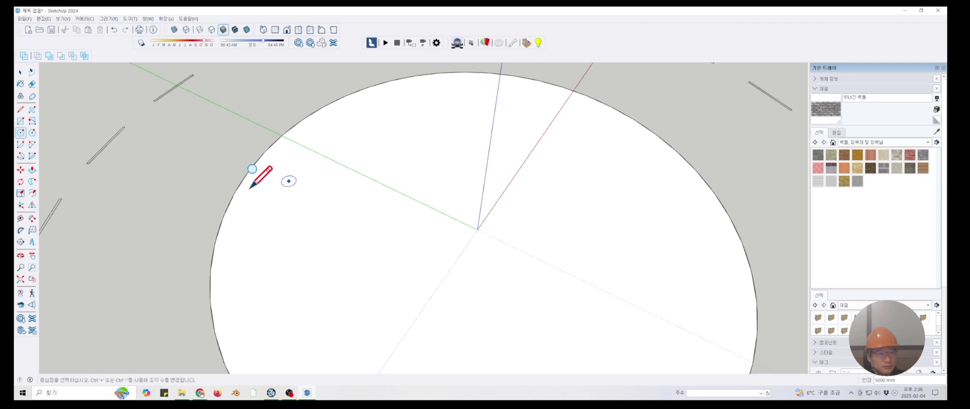
pyautogui.scroll(-3, 260, 173)
pyautogui.click(32, 170)
pyautogui.moveTo(318, 238); pyautogui.dragTo(320, 219)
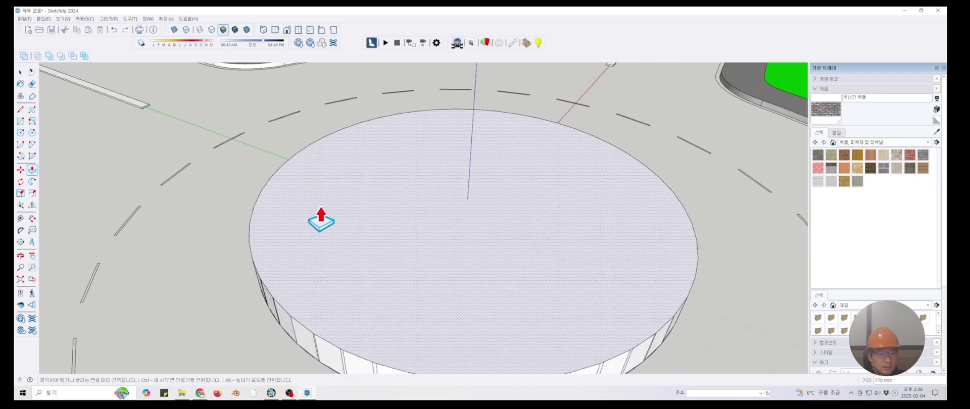
# Offset the top edge of the raised central disc inward by 150 mm
pyautogui.click(33, 194)
pyautogui.click(262, 208)
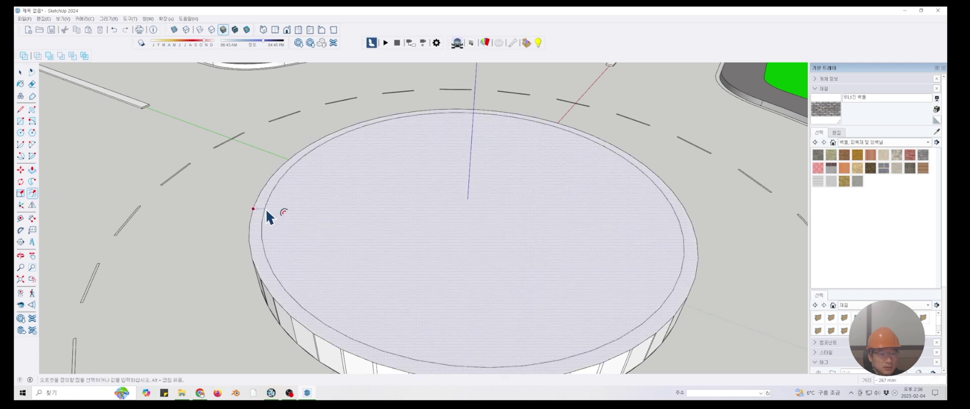
pyautogui.write('150')
pyautogui.press('Return')
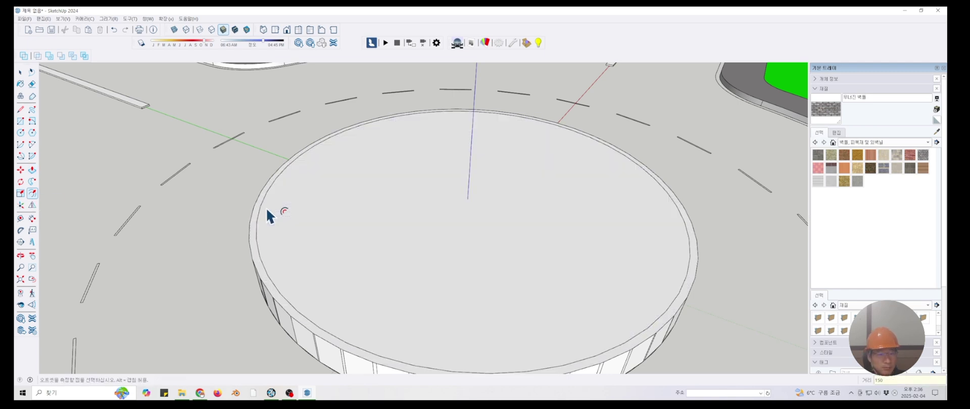
# Push/Pull the inner disc face down to recess it below the narrow rim
pyautogui.click(32, 170)
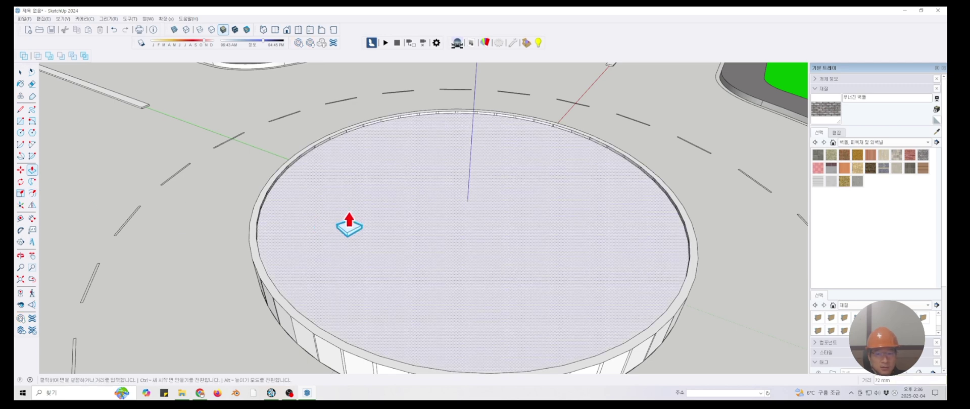
pyautogui.scroll(-3, 349, 225)
pyautogui.scroll(5, 351, 223)
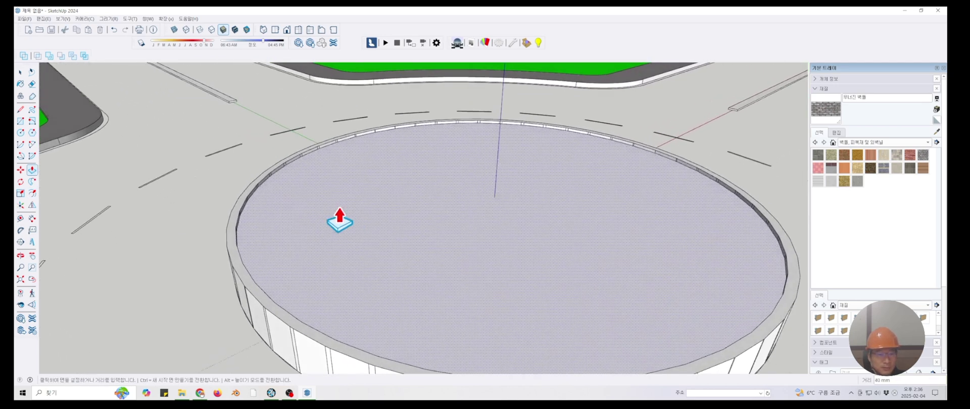
pyautogui.click(337, 222)
pyautogui.click(242, 219)
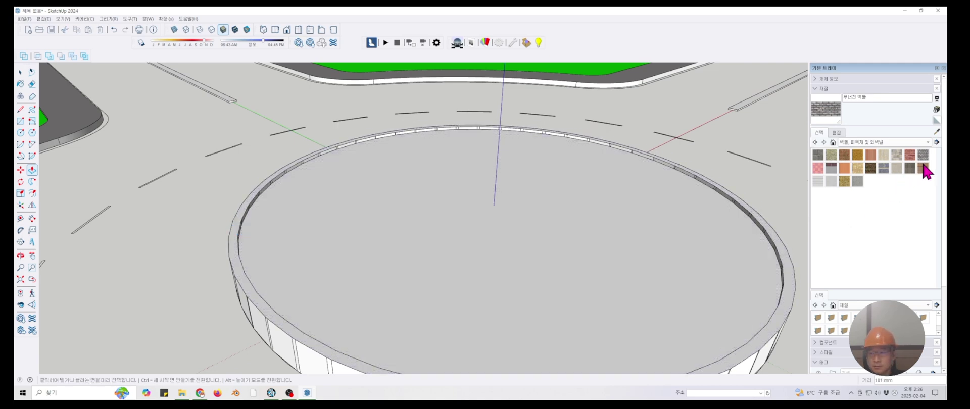
# Choose dark purple from the colour materials and paint the first three adjoining side panels of the central island with it
pyautogui.click(845, 143)
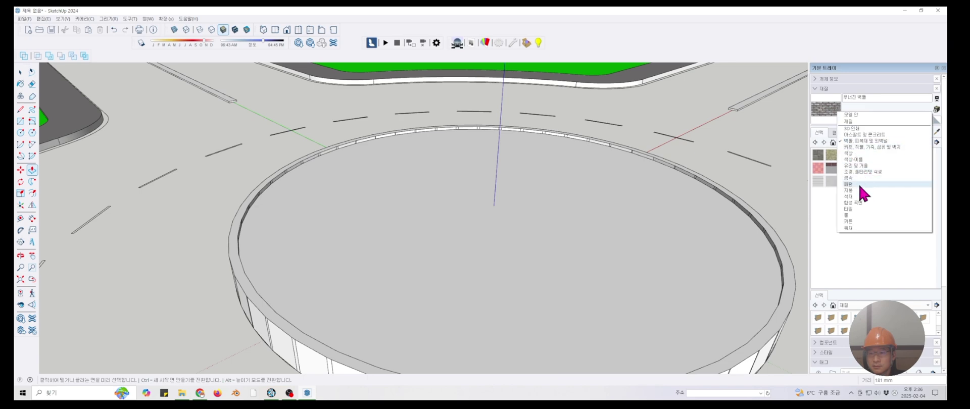
pyautogui.click(855, 154)
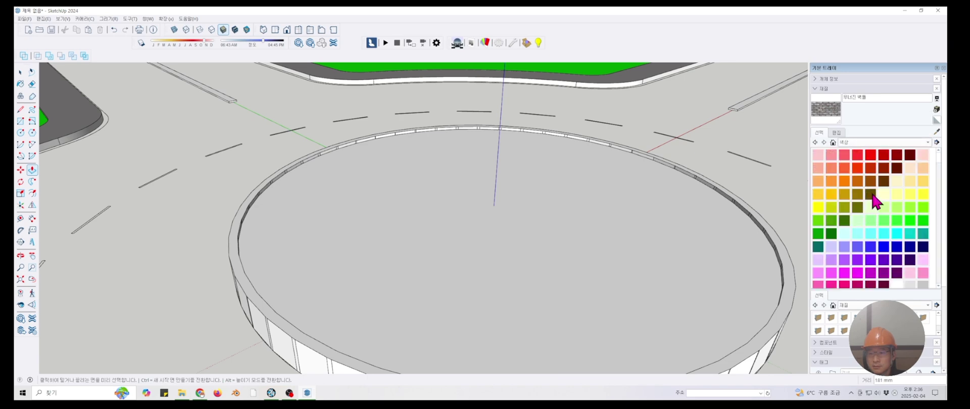
pyautogui.click(896, 260)
pyautogui.moveTo(337, 201)
pyautogui.mouseDown(button='middle')
pyautogui.moveTo(302, 256)
pyautogui.moveTo(309, 262)
pyautogui.mouseUp(button='middle')
pyautogui.click(310, 263)
pyautogui.click(342, 265)
pyautogui.click(385, 267)
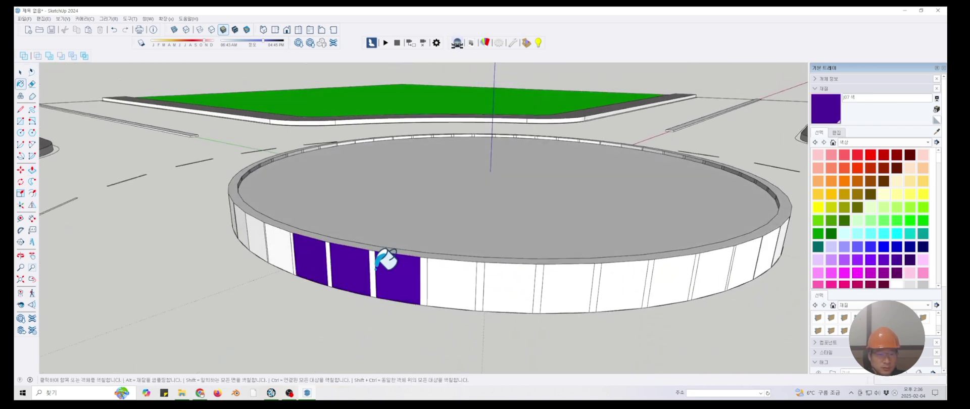
pyautogui.scroll(6, 323, 252)
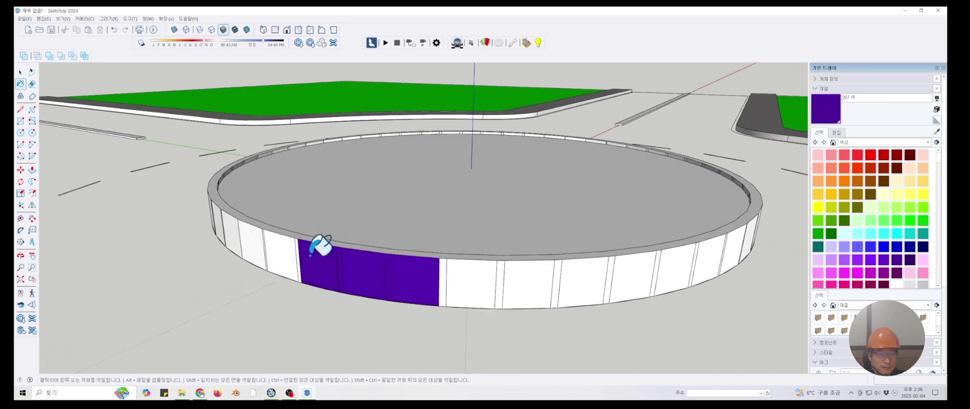
pyautogui.scroll(1, 294, 259)
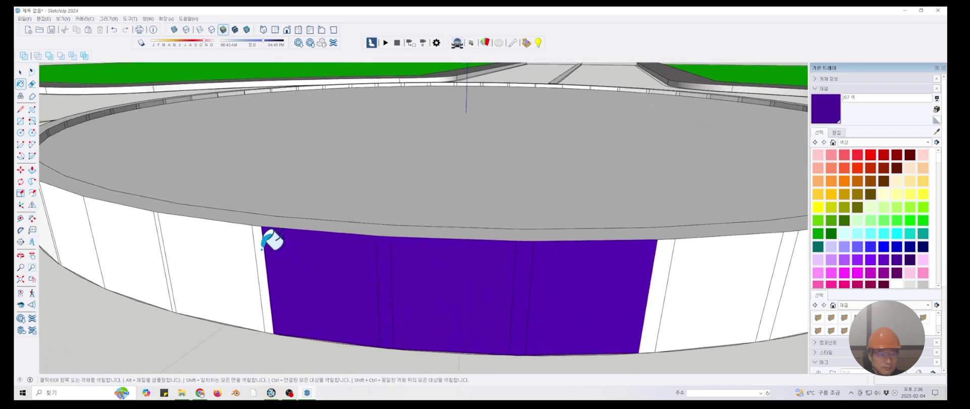
# Paint the rim's top face and the next side panels and narrow strips of the central island dark purple
pyautogui.click(257, 251)
pyautogui.click(235, 252)
pyautogui.moveTo(228, 253)
pyautogui.mouseDown(button='middle')
pyautogui.moveTo(263, 249)
pyautogui.moveTo(188, 223)
pyautogui.mouseUp(button='middle')
pyautogui.click(200, 259)
pyautogui.click(275, 246)
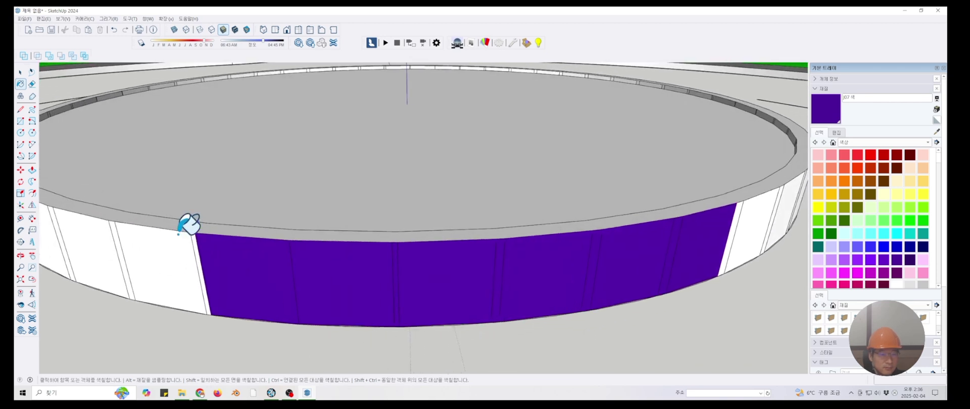
pyautogui.click(178, 227)
pyautogui.click(173, 244)
pyautogui.keyDown('shift'); pyautogui.moveTo(199, 256); pyautogui.dragTo(231, 237, button='middle'); pyautogui.keyUp('shift')
pyautogui.scroll(5, 221, 247)
pyautogui.click(231, 237)
pyautogui.moveTo(108, 219); pyautogui.dragTo(147, 234, button='middle')
pyautogui.click(129, 233)
pyautogui.click(152, 229)
pyautogui.scroll(-5, 156, 223)
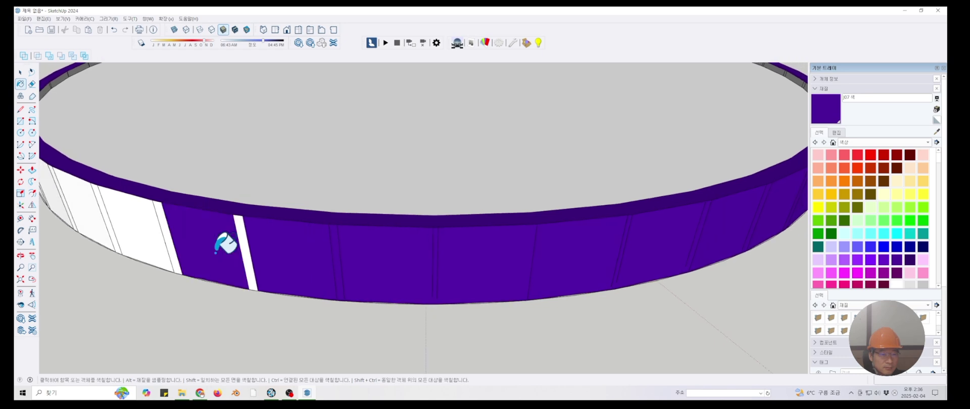
# Paint the remaining white outer side panels and narrow strips around the central island dark purple
pyautogui.moveTo(218, 246); pyautogui.dragTo(232, 246, button='middle')
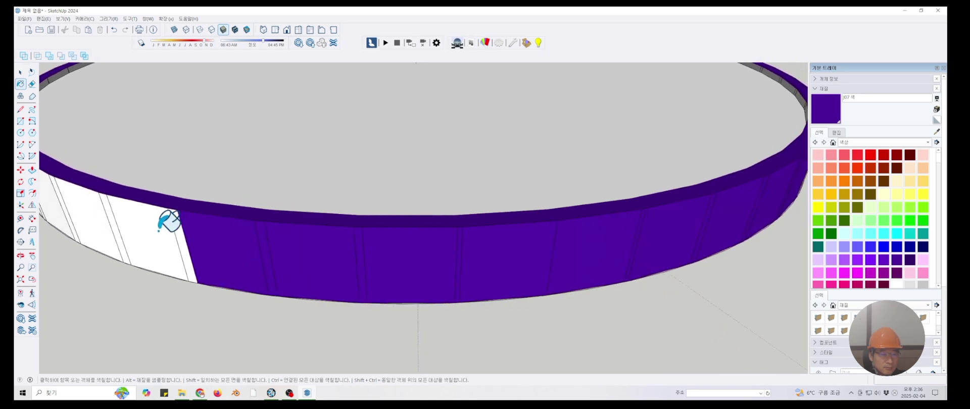
pyautogui.click(156, 229)
pyautogui.click(177, 225)
pyautogui.moveTo(162, 233); pyautogui.dragTo(187, 236, button='middle')
pyautogui.click(121, 218)
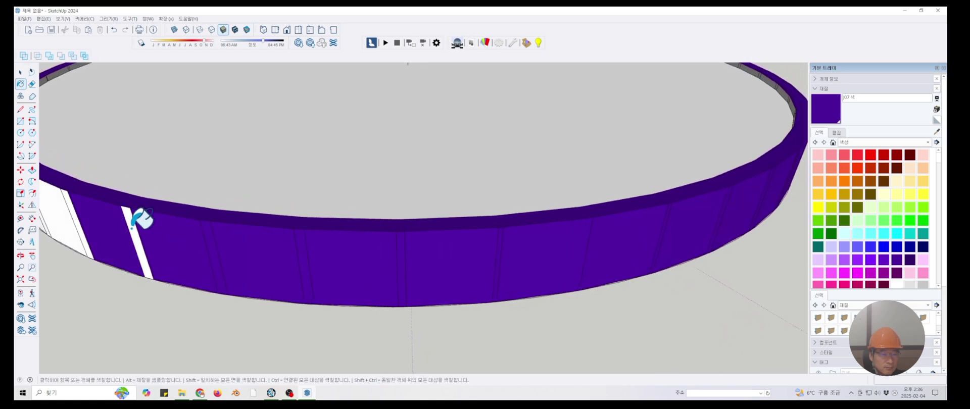
pyautogui.moveTo(143, 217); pyautogui.dragTo(401, 279, button='middle')
pyautogui.click(238, 286)
pyautogui.click(181, 278)
pyautogui.click(194, 278)
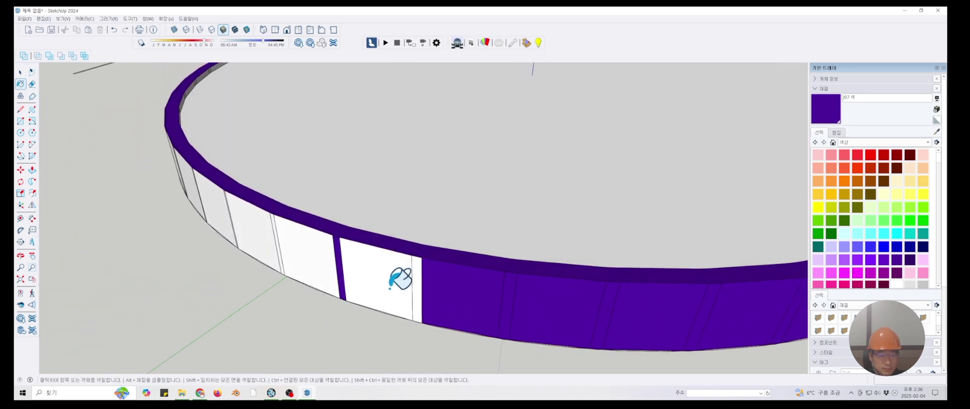
pyautogui.click(416, 281)
pyautogui.click(386, 270)
pyautogui.click(314, 263)
pyautogui.click(265, 232)
pyautogui.moveTo(264, 231)
pyautogui.mouseDown(button='middle')
pyautogui.moveTo(242, 253)
pyautogui.moveTo(273, 254)
pyautogui.moveTo(272, 246)
pyautogui.mouseUp(button='middle')
pyautogui.scroll(4, 342, 256)
pyautogui.click(339, 254)
pyautogui.scroll(3, 249, 225)
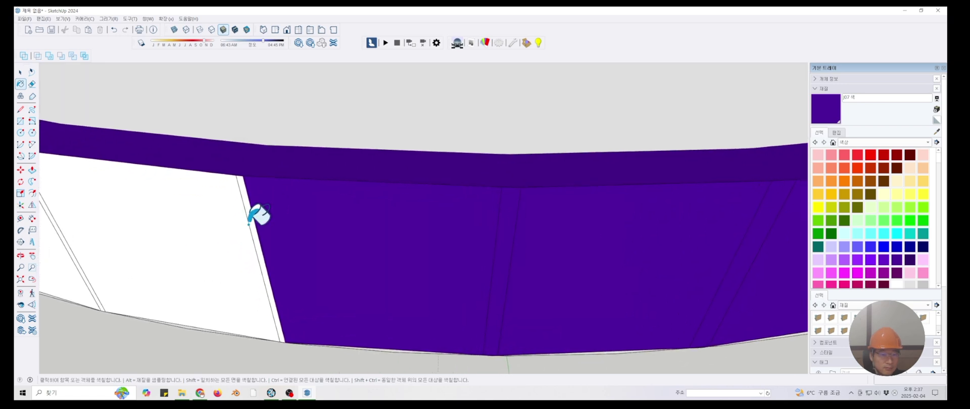
pyautogui.click(249, 224)
pyautogui.click(214, 226)
pyautogui.scroll(-3, 212, 225)
pyautogui.moveTo(160, 228); pyautogui.dragTo(218, 231, button='middle')
pyautogui.click(220, 231)
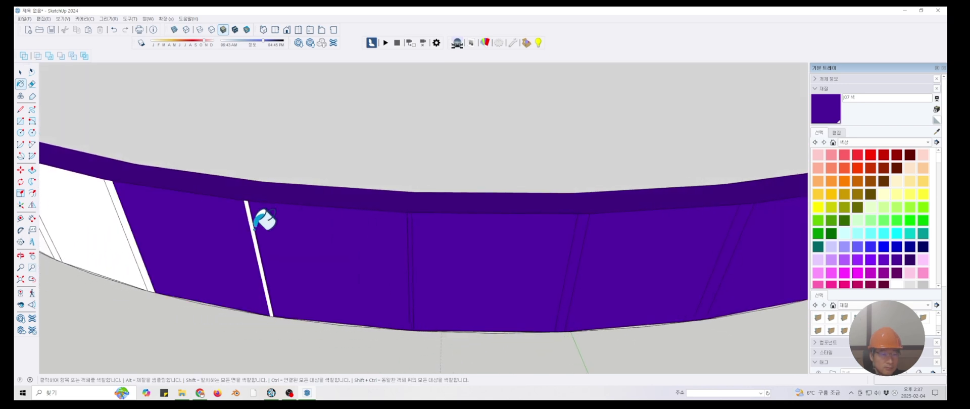
pyautogui.moveTo(127, 226); pyautogui.dragTo(151, 225, button='middle')
pyautogui.click(118, 224)
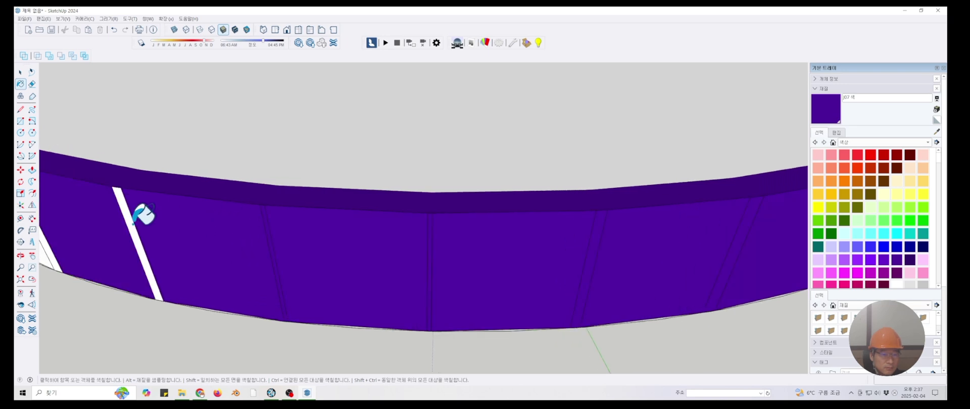
pyautogui.scroll(-5, 221, 271)
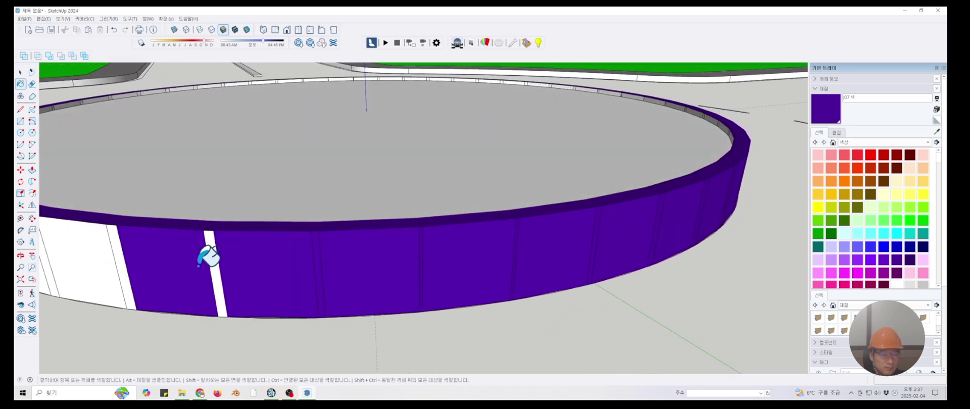
pyautogui.click(212, 258)
pyautogui.moveTo(208, 258)
pyautogui.mouseDown(button='middle')
pyautogui.moveTo(296, 255)
pyautogui.moveTo(357, 225)
pyautogui.mouseUp(button='middle')
pyautogui.click(359, 223)
pyautogui.click(432, 194)
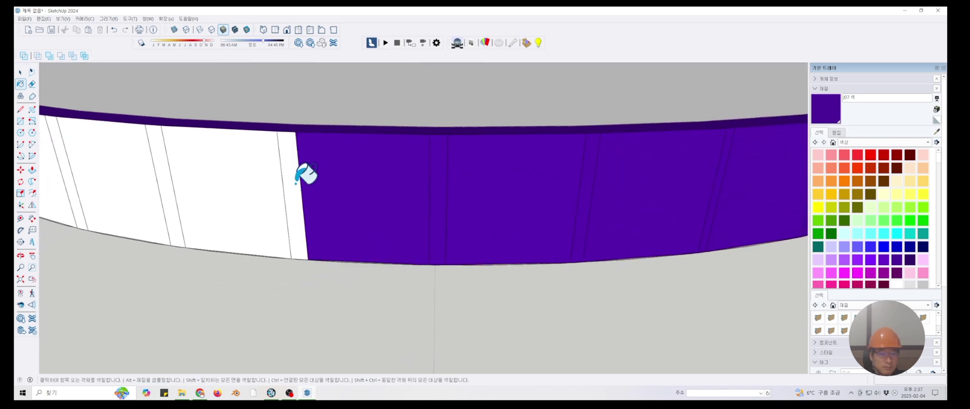
pyautogui.moveTo(303, 174)
pyautogui.mouseDown(button='middle')
pyautogui.moveTo(325, 174)
pyautogui.moveTo(268, 173)
pyautogui.mouseUp(button='middle')
pyautogui.click(267, 174)
pyautogui.click(159, 154)
pyautogui.click(112, 158)
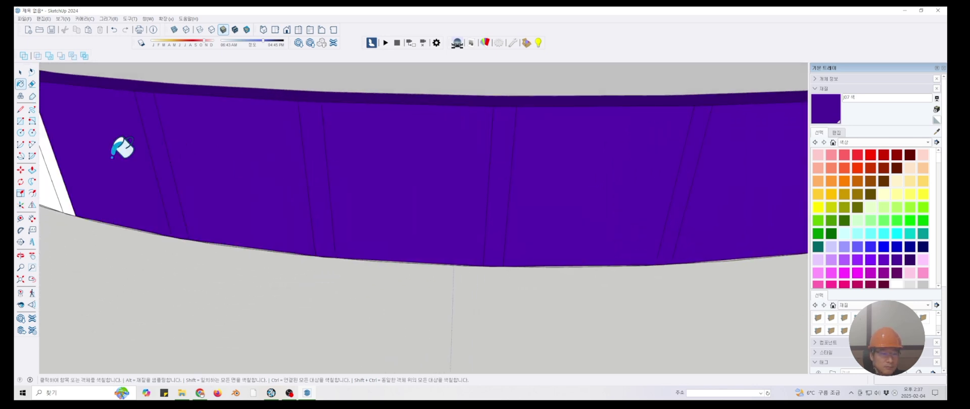
pyautogui.moveTo(70, 162)
pyautogui.mouseDown(button='middle')
pyautogui.moveTo(317, 225)
pyautogui.moveTo(272, 262)
pyautogui.moveTo(192, 255)
pyautogui.moveTo(232, 249)
pyautogui.mouseUp(button='middle')
pyautogui.click(259, 260)
pyautogui.click(223, 253)
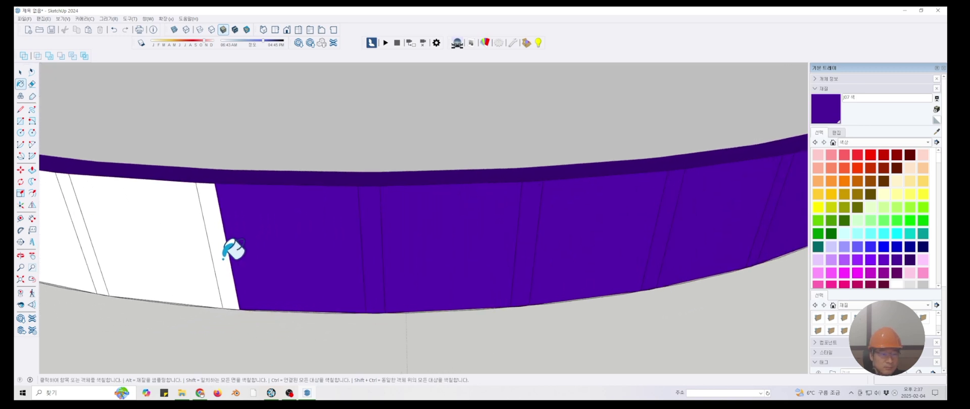
pyautogui.click(232, 249)
pyautogui.click(173, 252)
pyautogui.moveTo(133, 247); pyautogui.dragTo(227, 270, button='middle')
pyautogui.click(179, 252)
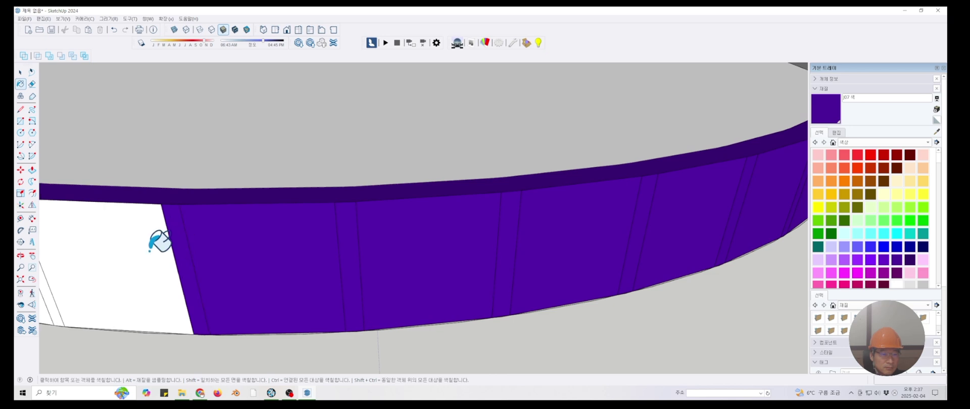
pyautogui.click(147, 252)
pyautogui.moveTo(144, 252)
pyautogui.mouseDown(button='middle')
pyautogui.moveTo(221, 274)
pyautogui.moveTo(210, 251)
pyautogui.moveTo(99, 233)
pyautogui.moveTo(336, 266)
pyautogui.moveTo(281, 262)
pyautogui.moveTo(320, 251)
pyautogui.moveTo(347, 200)
pyautogui.moveTo(369, 198)
pyautogui.mouseUp(button='middle')
pyautogui.click(212, 251)
pyautogui.click(243, 249)
pyautogui.click(91, 240)
pyautogui.click(346, 200)
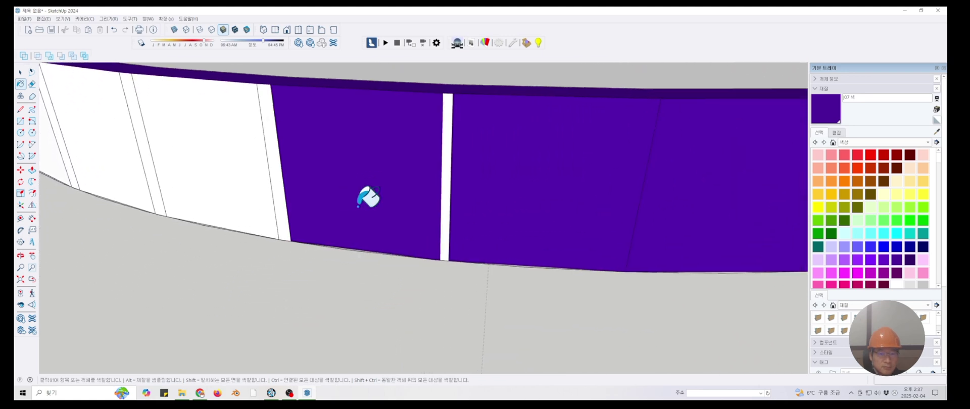
pyautogui.click(445, 182)
pyautogui.click(281, 169)
pyautogui.click(172, 152)
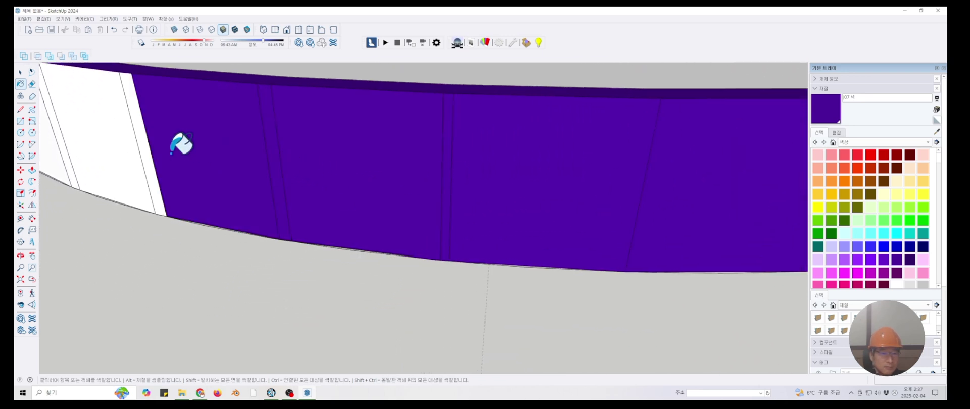
pyautogui.click(147, 152)
pyautogui.moveTo(147, 151); pyautogui.dragTo(326, 175, button='middle')
pyautogui.click(327, 172)
pyautogui.click(255, 169)
pyautogui.click(154, 164)
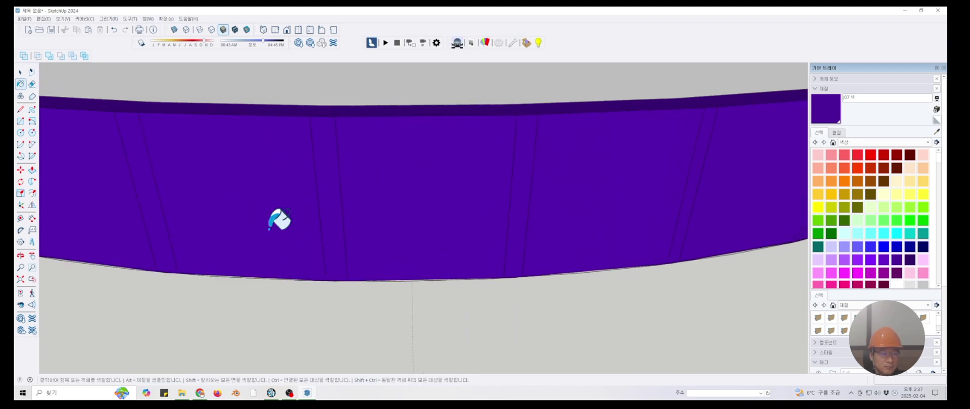
pyautogui.scroll(-5, 291, 227)
pyautogui.click(379, 268)
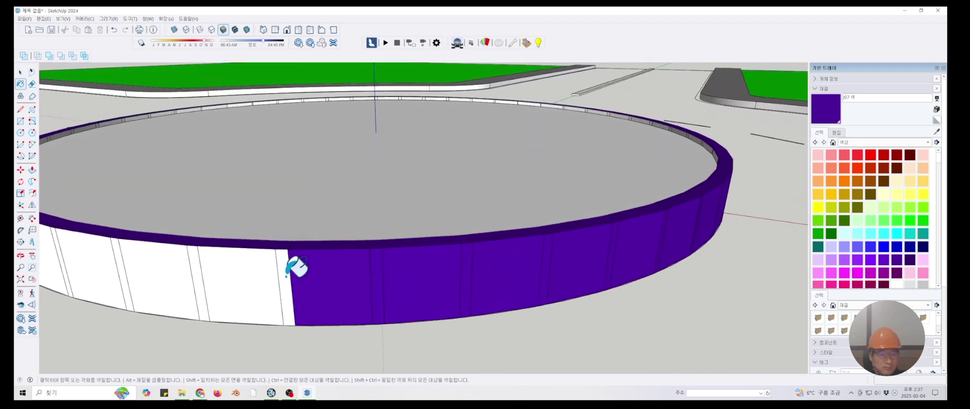
pyautogui.click(282, 267)
pyautogui.click(237, 266)
pyautogui.click(193, 268)
pyautogui.scroll(2, 176, 264)
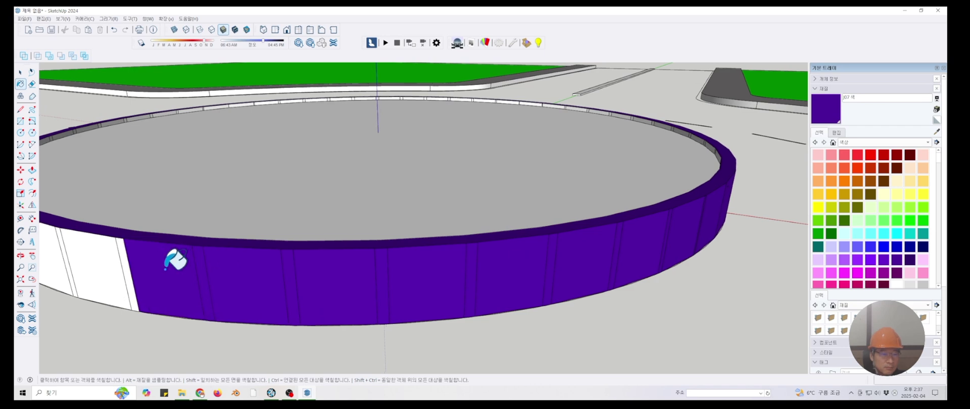
pyautogui.click(184, 266)
pyautogui.click(215, 263)
pyautogui.click(143, 259)
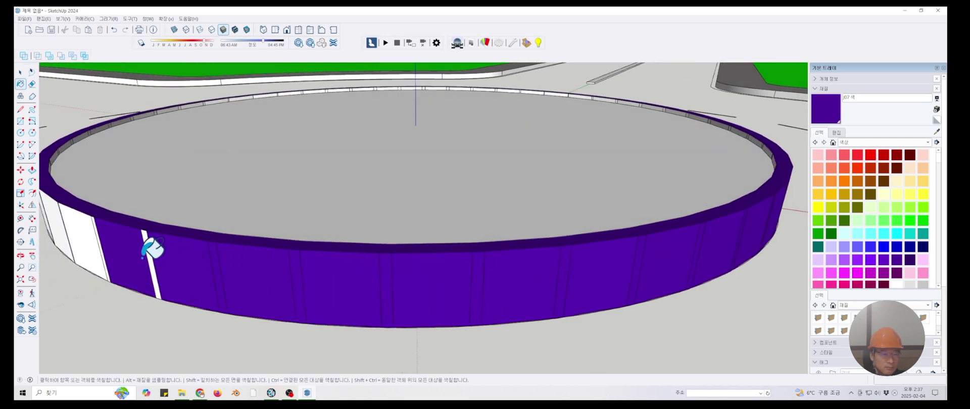
pyautogui.moveTo(154, 251)
pyautogui.mouseDown(button='middle')
pyautogui.moveTo(268, 263)
pyautogui.moveTo(374, 318)
pyautogui.moveTo(426, 323)
pyautogui.mouseUp(button='middle')
pyautogui.click(426, 323)
pyautogui.scroll(5, 434, 315)
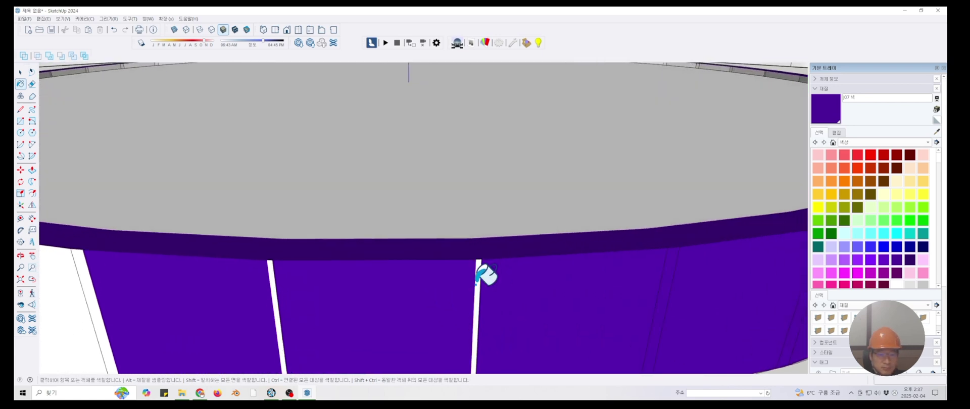
pyautogui.click(478, 281)
pyautogui.click(275, 295)
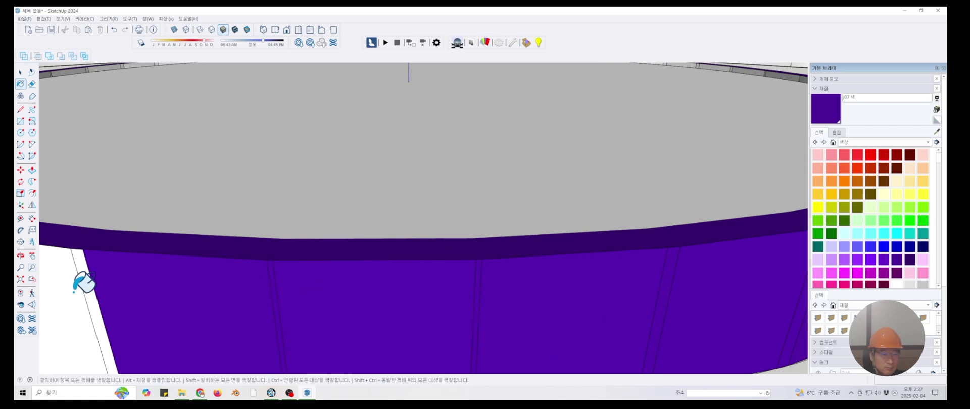
pyautogui.scroll(-6, 162, 307)
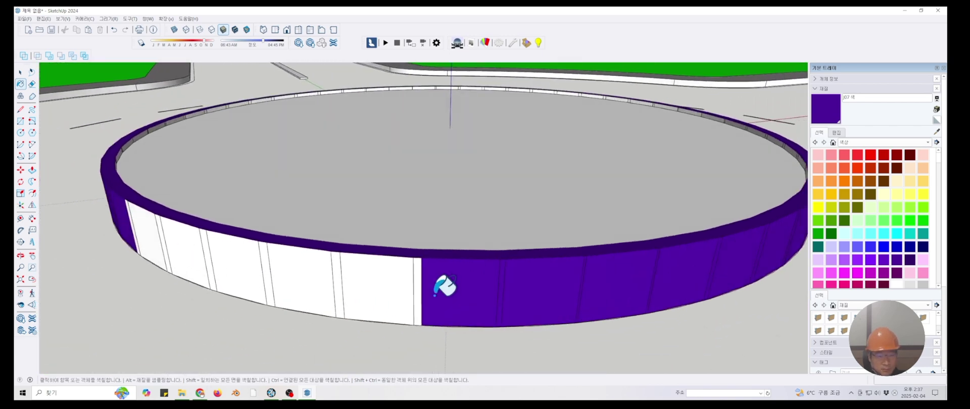
pyautogui.click(456, 266)
pyautogui.click(500, 237)
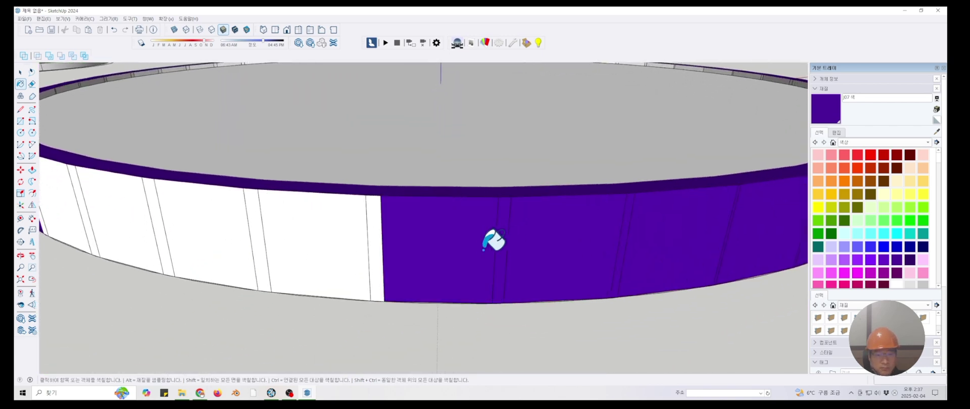
pyautogui.click(374, 246)
pyautogui.click(331, 245)
pyautogui.click(255, 238)
pyautogui.click(218, 234)
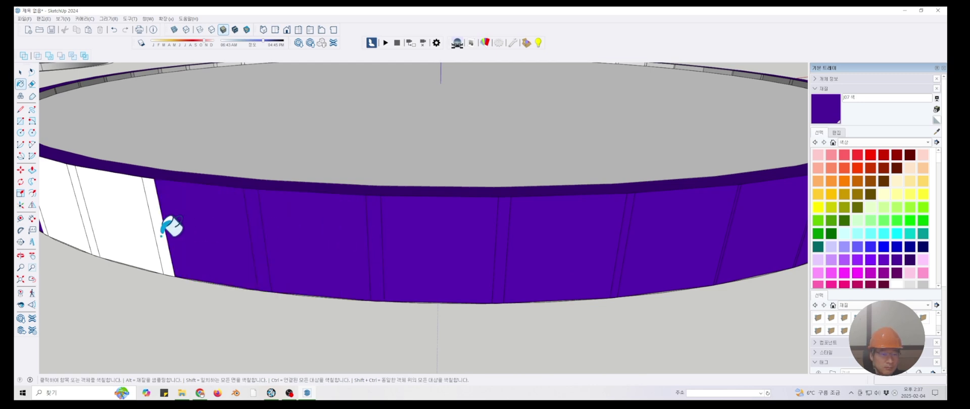
pyautogui.click(159, 230)
pyautogui.click(129, 225)
pyautogui.click(87, 226)
pyautogui.click(71, 226)
pyautogui.moveTo(72, 225); pyautogui.dragTo(283, 239, button='middle')
pyautogui.click(164, 233)
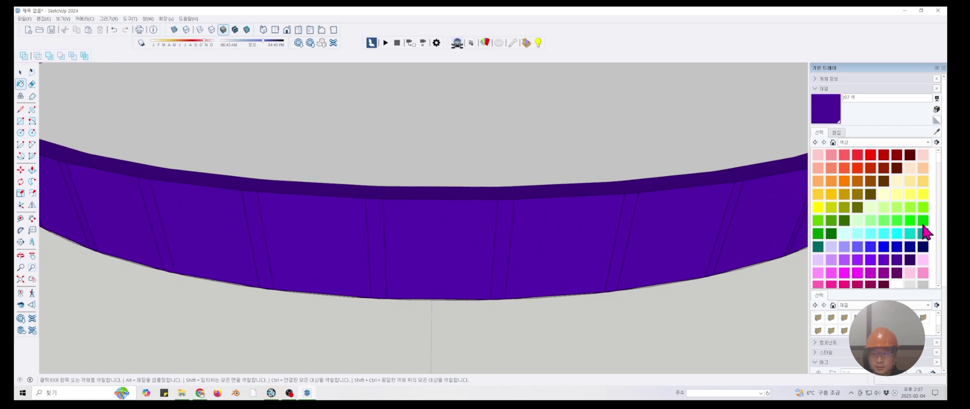
# Choose light green from the colour materials and paint the recessed top face of the central island with it
pyautogui.click(910, 199)
pyautogui.moveTo(543, 178); pyautogui.dragTo(637, 195, button='middle')
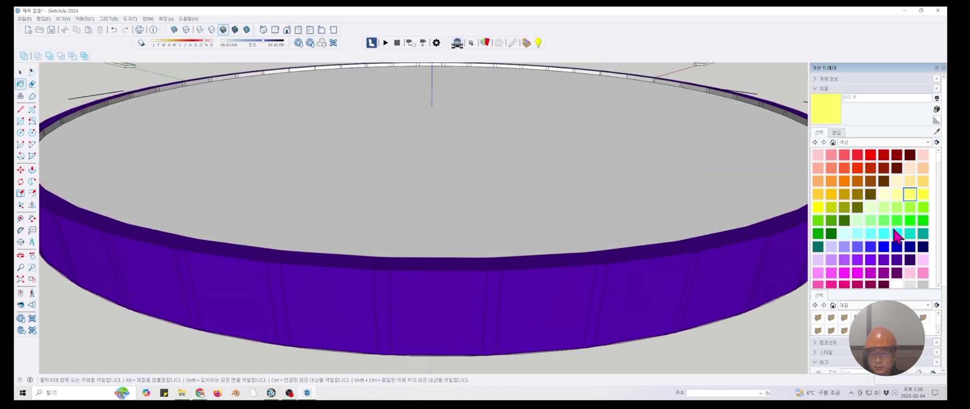
pyautogui.click(870, 221)
pyautogui.click(534, 169)
pyautogui.scroll(3, 541, 160)
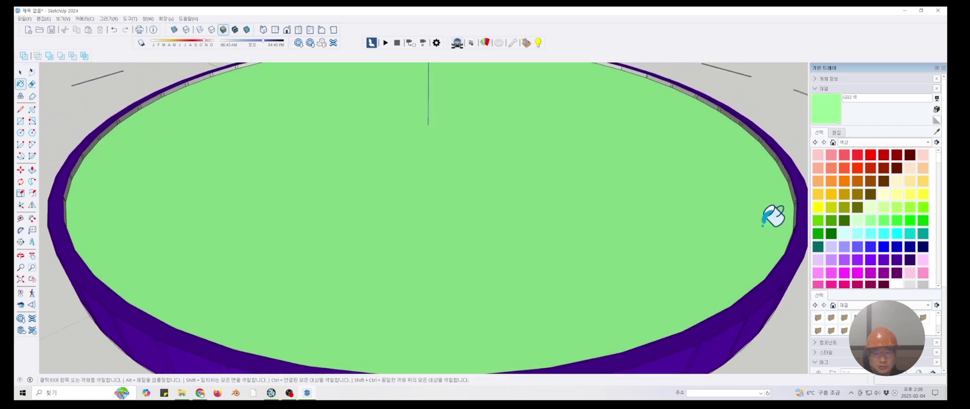
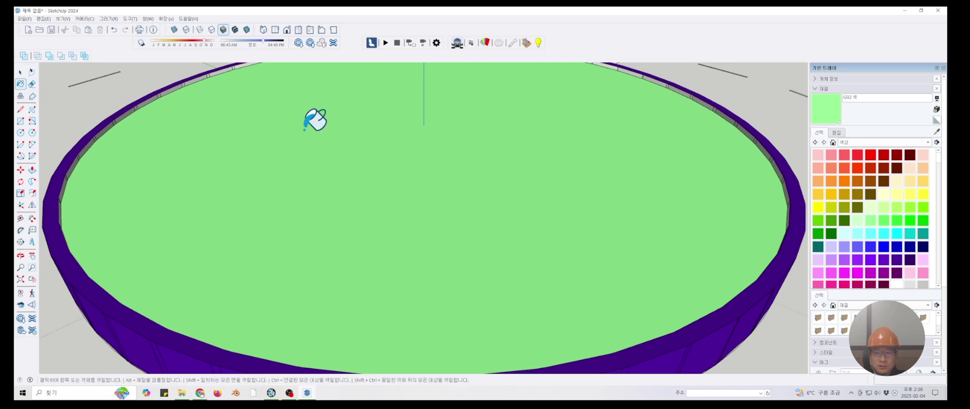
# Sample the dark purple from the central island's rim and paint the first inner side panels and narrow strips above the green face with it
pyautogui.click(769, 289)
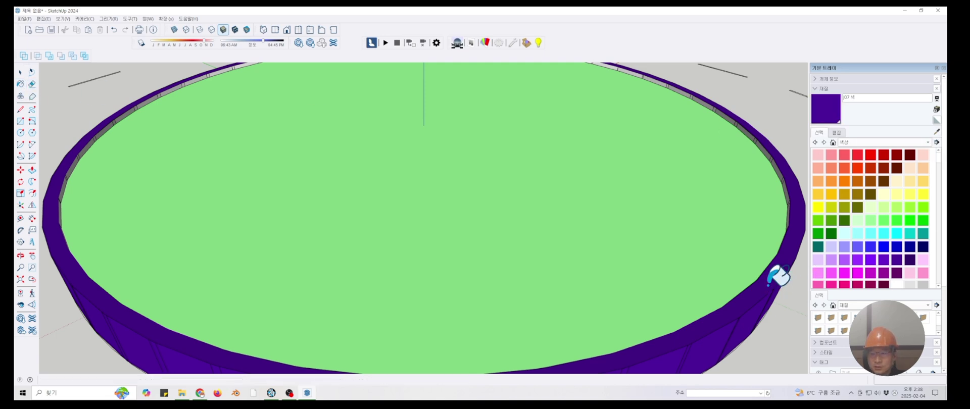
pyautogui.scroll(5, 794, 189)
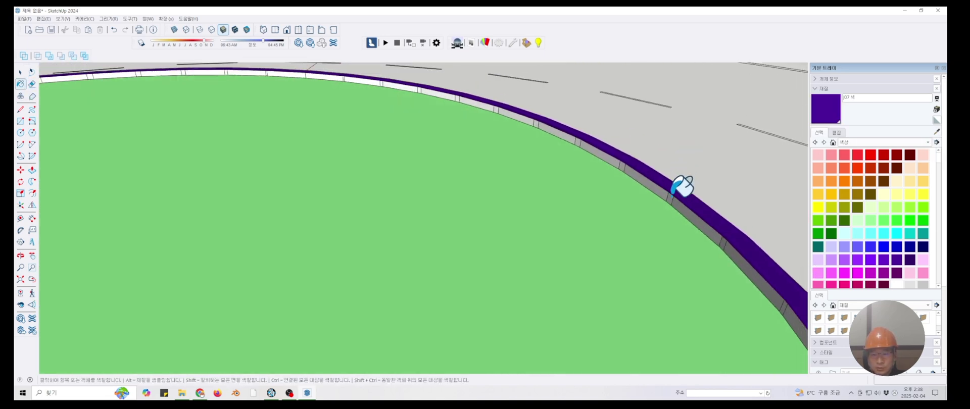
pyautogui.scroll(5, 688, 192)
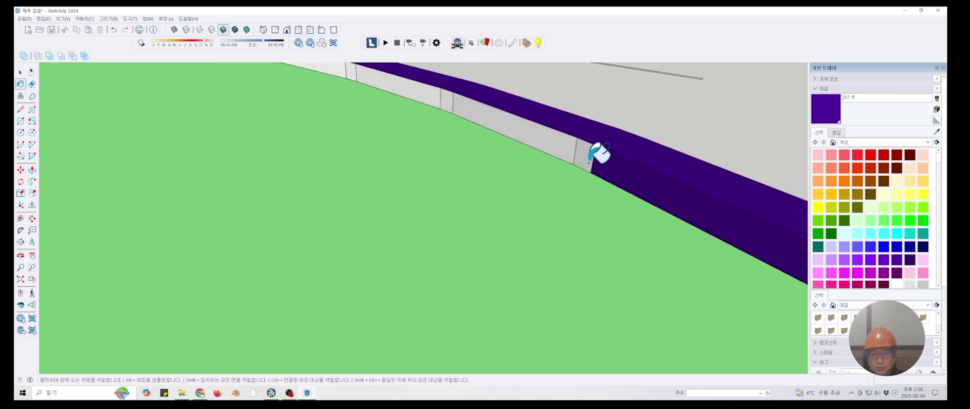
pyautogui.click(457, 114)
pyautogui.moveTo(456, 98)
pyautogui.keyDown('shift'); pyautogui.mouseDown(button='middle')
pyautogui.moveTo(435, 96)
pyautogui.moveTo(613, 128)
pyautogui.moveTo(675, 104)
pyautogui.mouseUp(button='middle'); pyautogui.keyUp('shift')
pyautogui.click(674, 103)
pyautogui.click(646, 96)
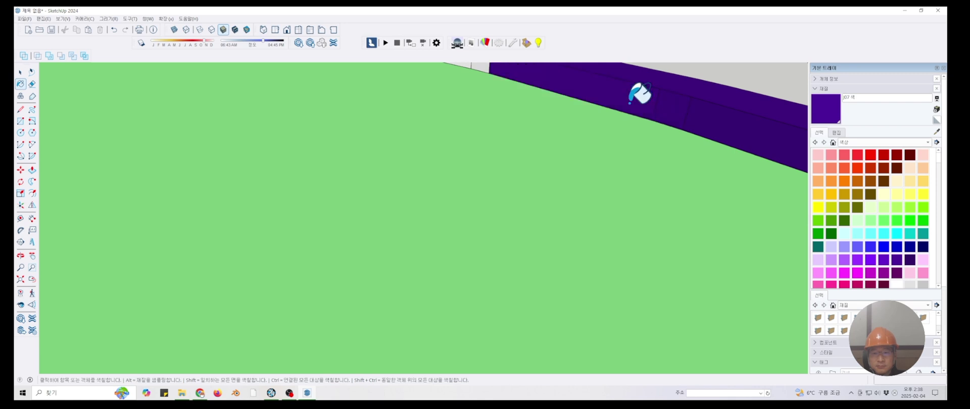
pyautogui.scroll(-3, 556, 134)
pyautogui.click(447, 129)
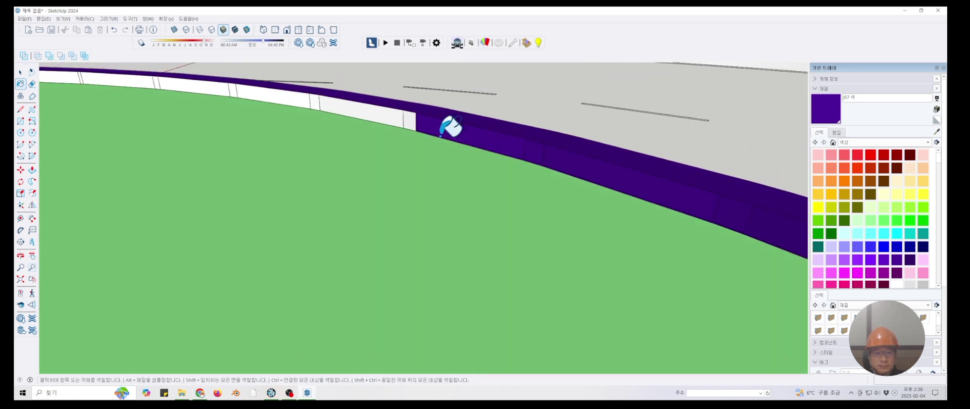
pyautogui.click(407, 121)
pyautogui.click(342, 108)
pyautogui.click(262, 95)
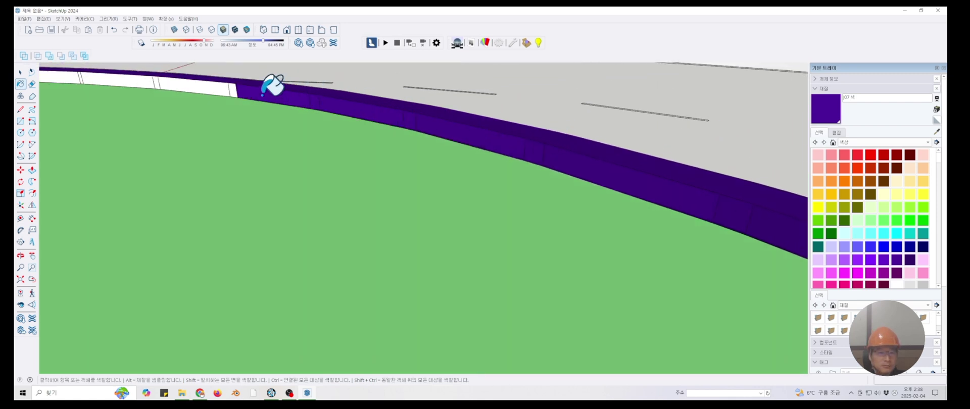
# Paint the next white inner side panels and narrow strips along the far side of the island's rim dark purple
pyautogui.moveTo(273, 111); pyautogui.dragTo(571, 135, button='middle')
pyautogui.click(558, 128)
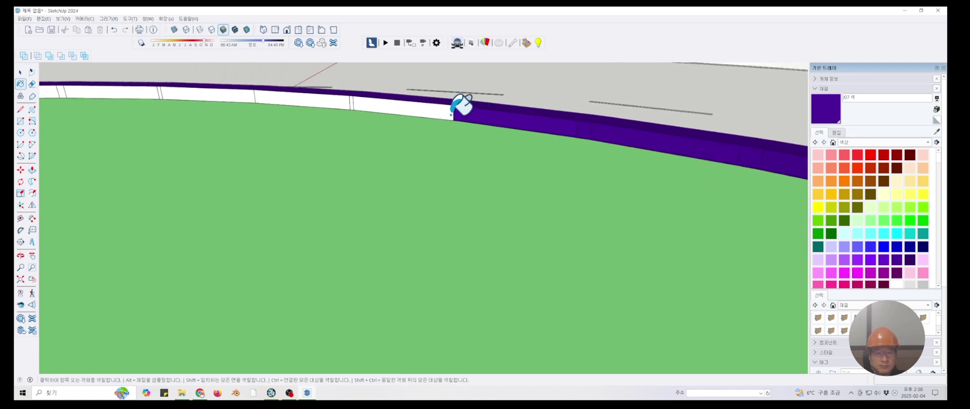
pyautogui.click(376, 102)
pyautogui.moveTo(376, 103)
pyautogui.mouseDown(button='middle')
pyautogui.moveTo(462, 133)
pyautogui.moveTo(530, 132)
pyautogui.moveTo(549, 95)
pyautogui.mouseUp(button='middle')
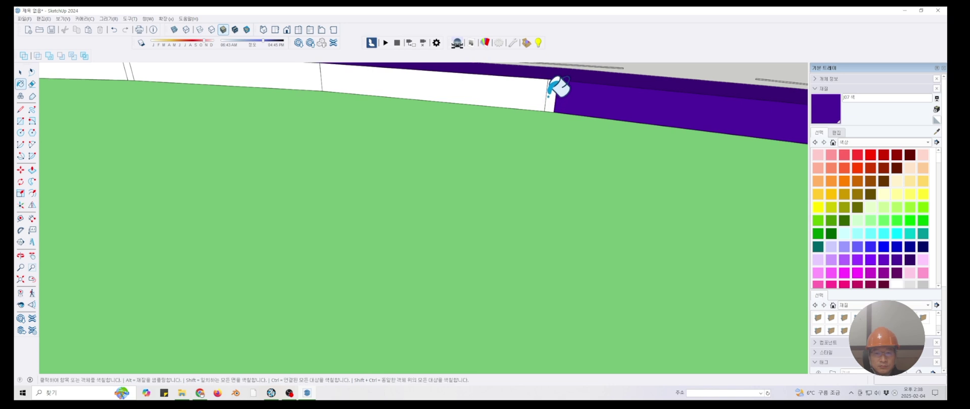
pyautogui.click(501, 93)
pyautogui.moveTo(310, 71)
pyautogui.mouseDown(button='middle')
pyautogui.moveTo(361, 117)
pyautogui.moveTo(283, 156)
pyautogui.moveTo(351, 162)
pyautogui.moveTo(406, 146)
pyautogui.mouseUp(button='middle')
pyautogui.click(396, 153)
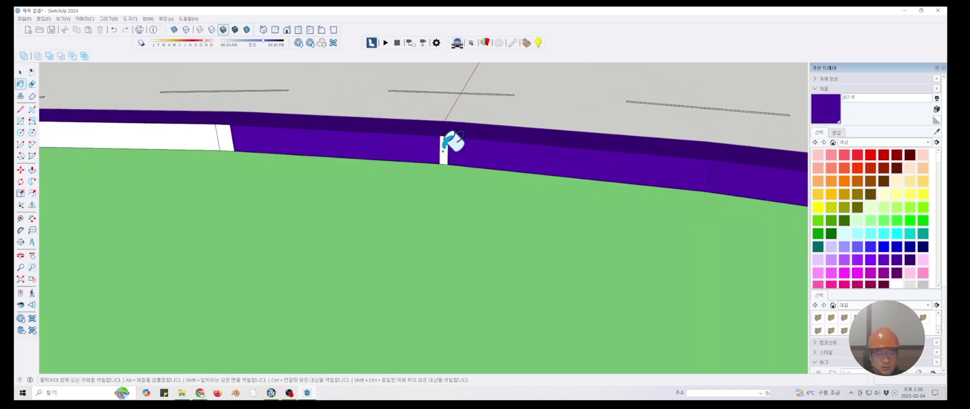
pyautogui.moveTo(343, 138)
pyautogui.mouseDown(button='middle')
pyautogui.moveTo(256, 130)
pyautogui.moveTo(320, 158)
pyautogui.moveTo(312, 158)
pyautogui.moveTo(447, 86)
pyautogui.moveTo(374, 77)
pyautogui.moveTo(318, 119)
pyautogui.moveTo(137, 108)
pyautogui.moveTo(303, 134)
pyautogui.moveTo(249, 188)
pyautogui.moveTo(310, 191)
pyautogui.moveTo(455, 168)
pyautogui.mouseUp(button='middle')
pyautogui.click(225, 124)
pyautogui.click(447, 86)
pyautogui.click(447, 174)
pyautogui.click(358, 170)
pyautogui.click(224, 165)
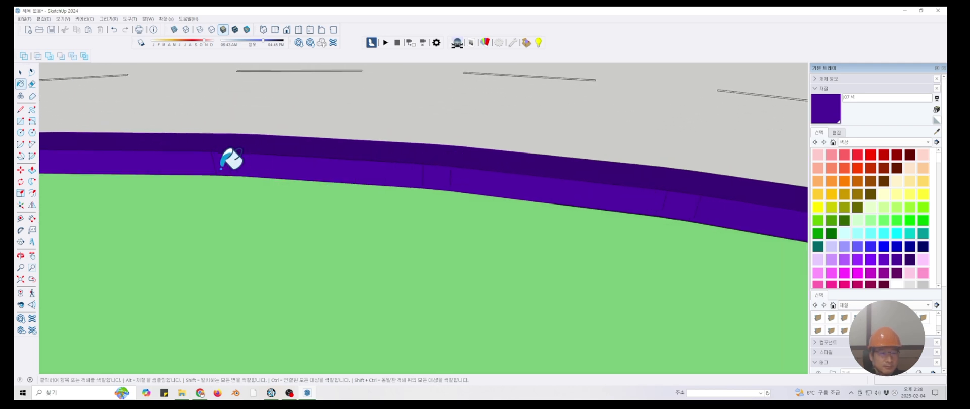
# Continue the dark purple paint over the following run of white panels and joint strips on the rim's inner wall
pyautogui.moveTo(221, 167)
pyautogui.mouseDown(button='middle')
pyautogui.moveTo(227, 184)
pyautogui.moveTo(439, 166)
pyautogui.moveTo(513, 146)
pyautogui.mouseUp(button='middle')
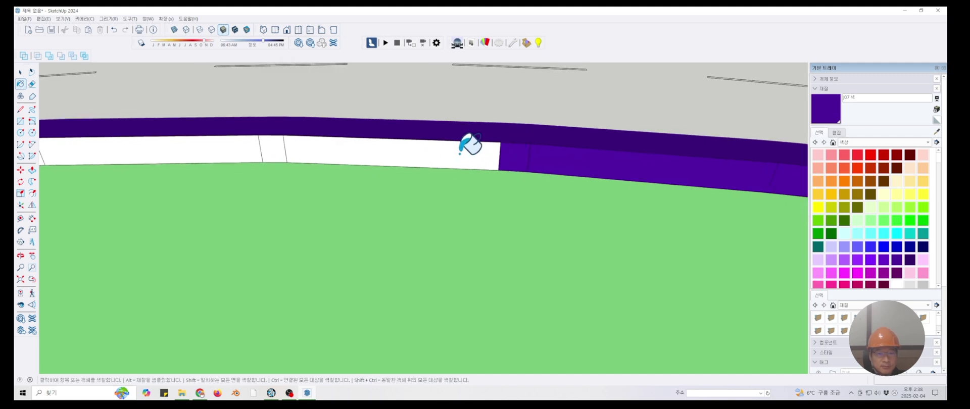
pyautogui.click(460, 152)
pyautogui.moveTo(232, 143); pyautogui.dragTo(373, 127, button='middle')
pyautogui.click(314, 127)
pyautogui.moveTo(313, 126)
pyautogui.mouseDown(button='middle')
pyautogui.moveTo(205, 156)
pyautogui.moveTo(197, 124)
pyautogui.moveTo(171, 128)
pyautogui.moveTo(202, 145)
pyautogui.moveTo(288, 147)
pyautogui.moveTo(284, 138)
pyautogui.moveTo(242, 101)
pyautogui.moveTo(288, 167)
pyautogui.moveTo(226, 191)
pyautogui.moveTo(212, 182)
pyautogui.moveTo(277, 169)
pyautogui.moveTo(219, 159)
pyautogui.moveTo(262, 191)
pyautogui.moveTo(459, 156)
pyautogui.moveTo(232, 184)
pyautogui.moveTo(299, 190)
pyautogui.moveTo(216, 191)
pyautogui.moveTo(233, 184)
pyautogui.moveTo(210, 173)
pyautogui.moveTo(454, 167)
pyautogui.mouseUp(button='middle')
pyautogui.click(157, 119)
pyautogui.click(201, 145)
pyautogui.click(273, 181)
pyautogui.click(193, 170)
pyautogui.click(488, 156)
pyautogui.click(268, 143)
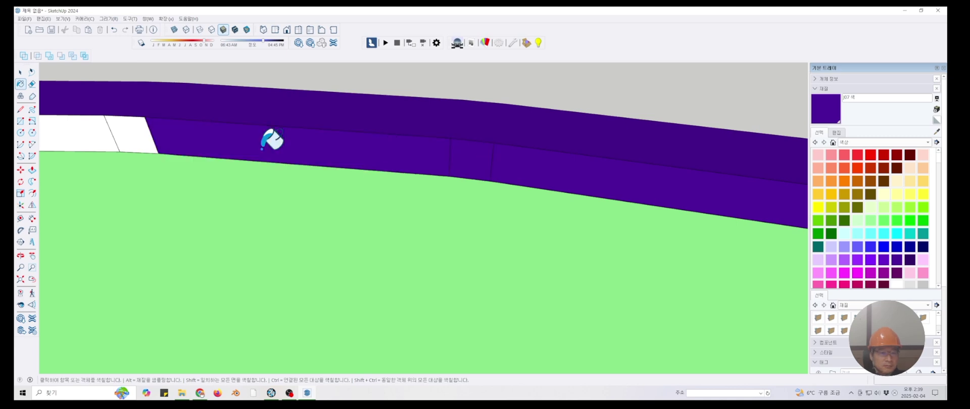
# Paint the remaining white inner panels and last narrow strips of the central island's rim dark purple
pyautogui.moveTo(125, 135); pyautogui.dragTo(308, 143, button='middle')
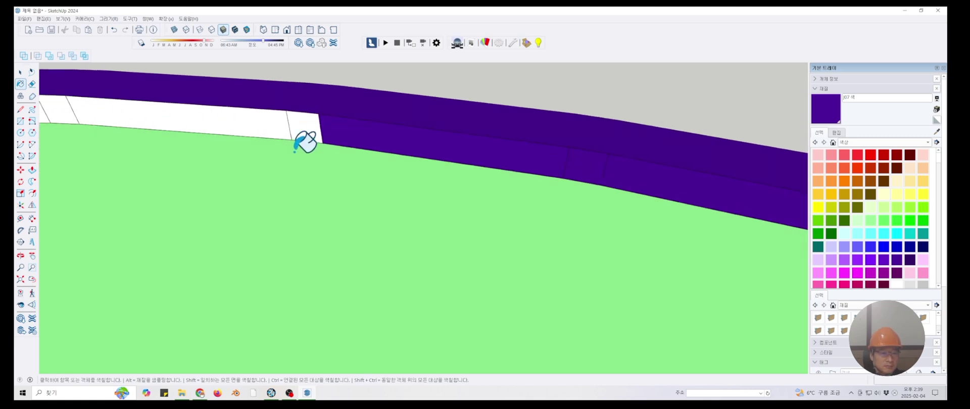
pyautogui.click(181, 120)
pyautogui.moveTo(180, 120)
pyautogui.mouseDown(button='middle')
pyautogui.moveTo(312, 120)
pyautogui.moveTo(199, 123)
pyautogui.moveTo(215, 123)
pyautogui.moveTo(236, 152)
pyautogui.moveTo(349, 121)
pyautogui.moveTo(356, 109)
pyautogui.moveTo(314, 97)
pyautogui.moveTo(242, 126)
pyautogui.moveTo(268, 121)
pyautogui.moveTo(238, 120)
pyautogui.moveTo(303, 99)
pyautogui.moveTo(328, 113)
pyautogui.moveTo(234, 143)
pyautogui.moveTo(249, 134)
pyautogui.moveTo(215, 130)
pyautogui.moveTo(220, 137)
pyautogui.moveTo(195, 143)
pyautogui.moveTo(253, 163)
pyautogui.moveTo(301, 151)
pyautogui.moveTo(259, 145)
pyautogui.moveTo(258, 156)
pyautogui.moveTo(357, 123)
pyautogui.moveTo(389, 177)
pyautogui.moveTo(344, 166)
pyautogui.moveTo(255, 184)
pyautogui.moveTo(200, 158)
pyautogui.mouseUp(button='middle')
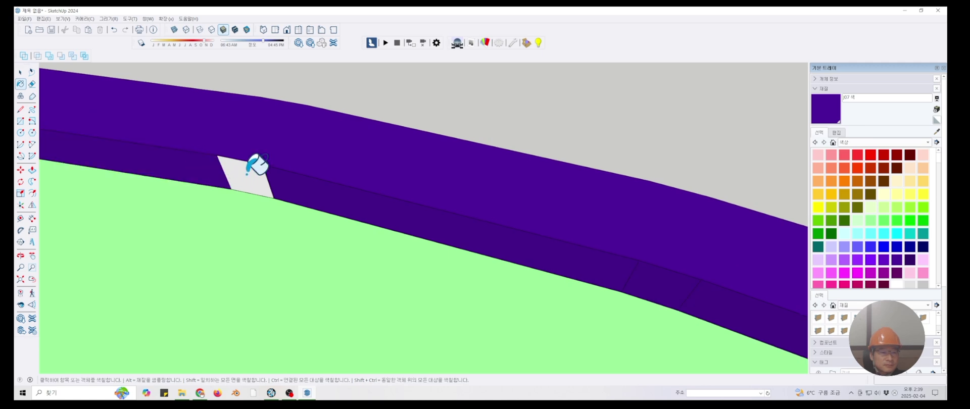
pyautogui.moveTo(257, 164)
pyautogui.mouseDown(button='middle')
pyautogui.moveTo(282, 223)
pyautogui.moveTo(365, 244)
pyautogui.moveTo(280, 210)
pyautogui.moveTo(306, 178)
pyautogui.moveTo(256, 169)
pyautogui.moveTo(323, 202)
pyautogui.moveTo(301, 192)
pyautogui.moveTo(317, 186)
pyautogui.moveTo(271, 193)
pyautogui.moveTo(342, 164)
pyautogui.moveTo(309, 147)
pyautogui.moveTo(257, 218)
pyautogui.moveTo(349, 143)
pyautogui.moveTo(329, 138)
pyautogui.moveTo(290, 156)
pyautogui.moveTo(340, 134)
pyautogui.moveTo(415, 134)
pyautogui.moveTo(381, 134)
pyautogui.moveTo(336, 160)
pyautogui.moveTo(461, 240)
pyautogui.moveTo(505, 225)
pyautogui.moveTo(425, 182)
pyautogui.moveTo(420, 126)
pyautogui.moveTo(426, 136)
pyautogui.mouseUp(button='middle')
pyautogui.click(301, 191)
pyautogui.click(287, 183)
pyautogui.scroll(-10, 506, 225)
pyautogui.scroll(-3, 426, 137)
pyautogui.scroll(5, 507, 168)
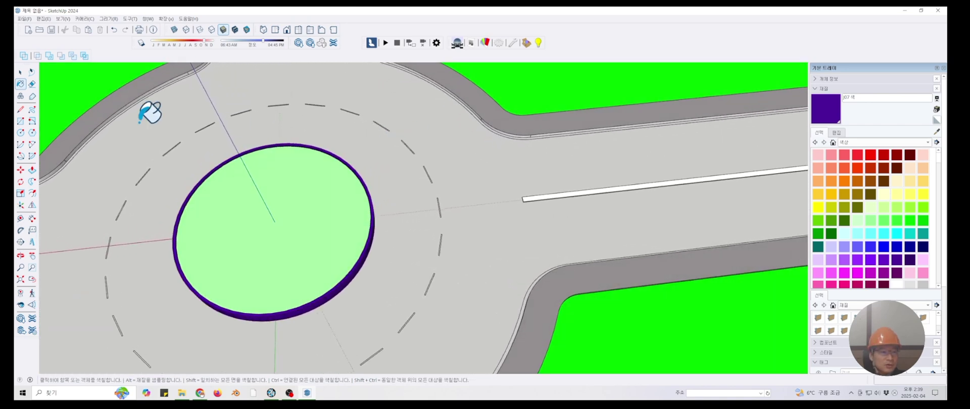
# In top view, trace a rectangle over the lane dash crossing the green axis and Push/Pull it up about 48 mm
pyautogui.click(20, 73)
pyautogui.moveTo(199, 137); pyautogui.dragTo(145, 81, button='middle')
pyautogui.scroll(3, 507, 217)
pyautogui.scroll(-6, 283, 172)
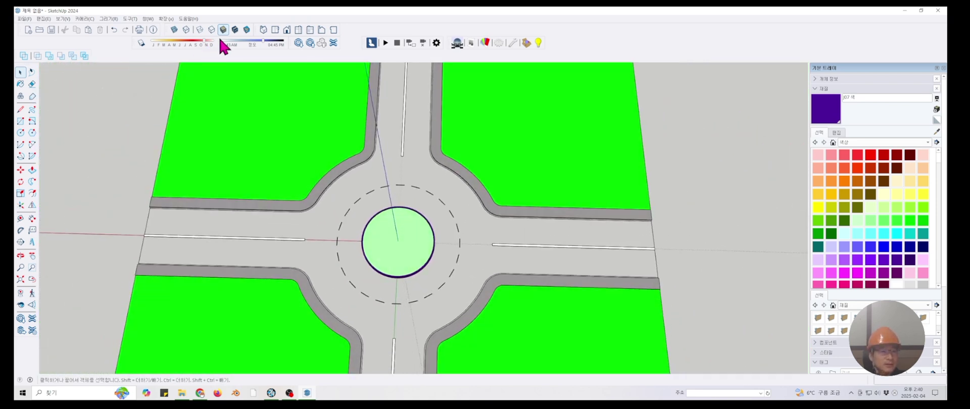
pyautogui.click(275, 30)
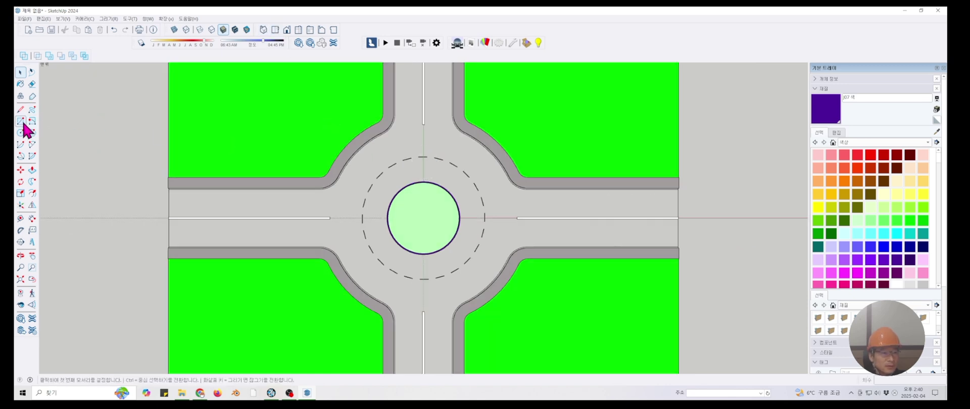
pyautogui.scroll(8, 458, 148)
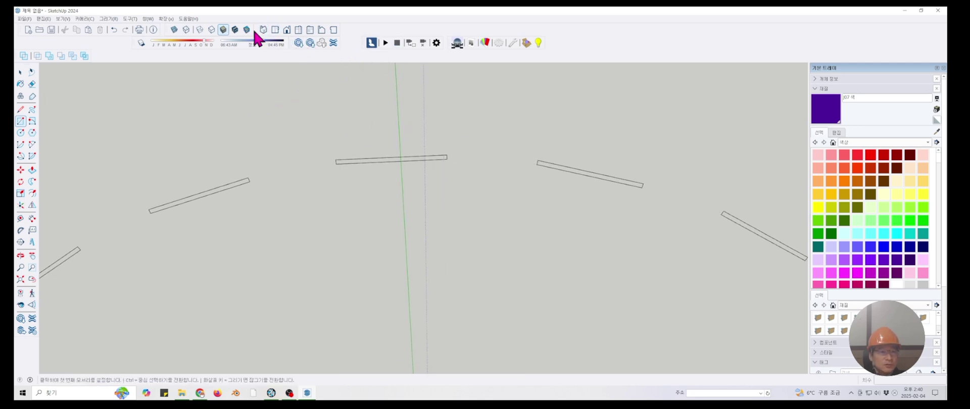
pyautogui.click(274, 30)
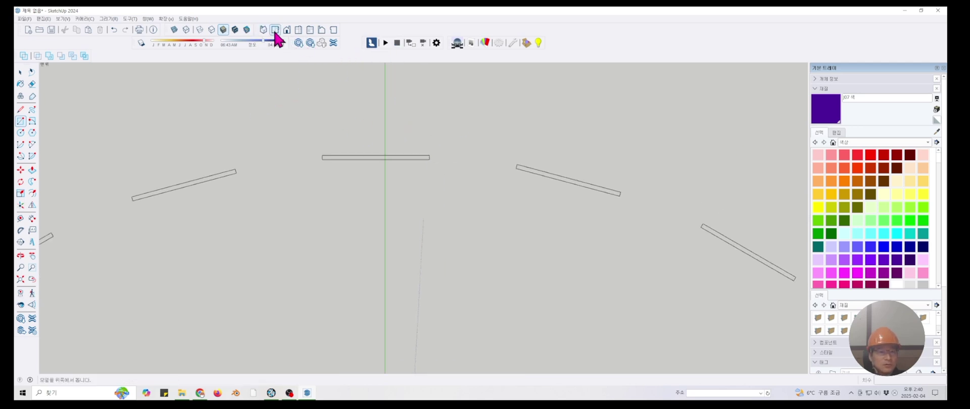
pyautogui.click(322, 159)
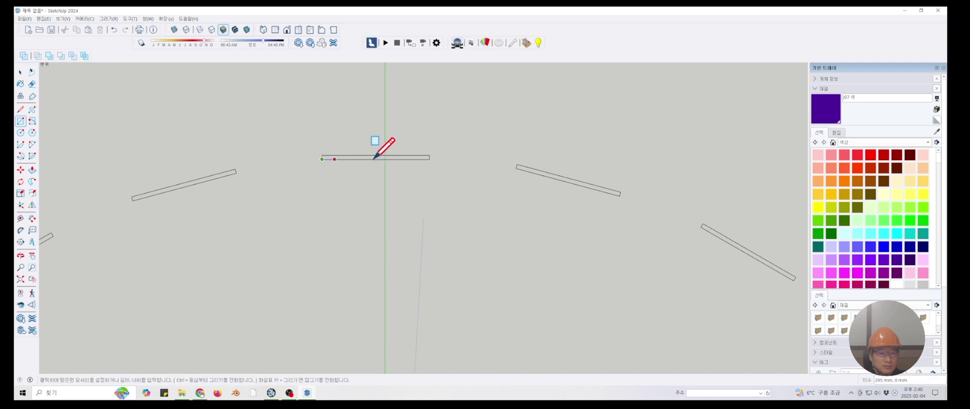
pyautogui.click(429, 156)
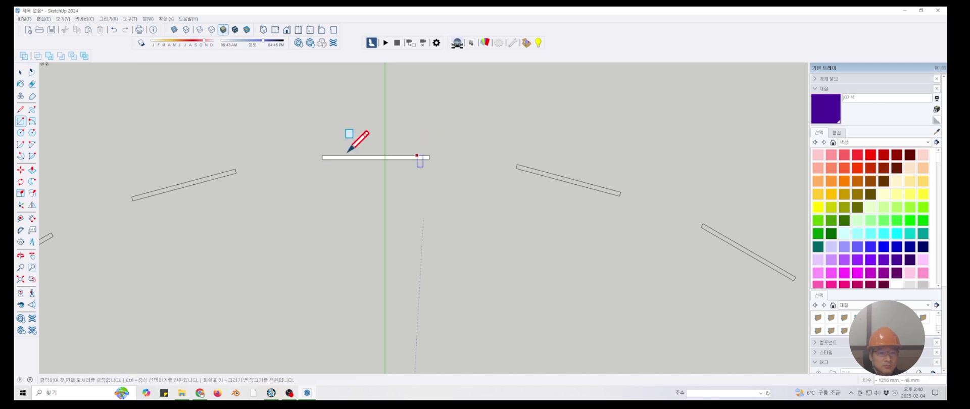
pyautogui.click(32, 170)
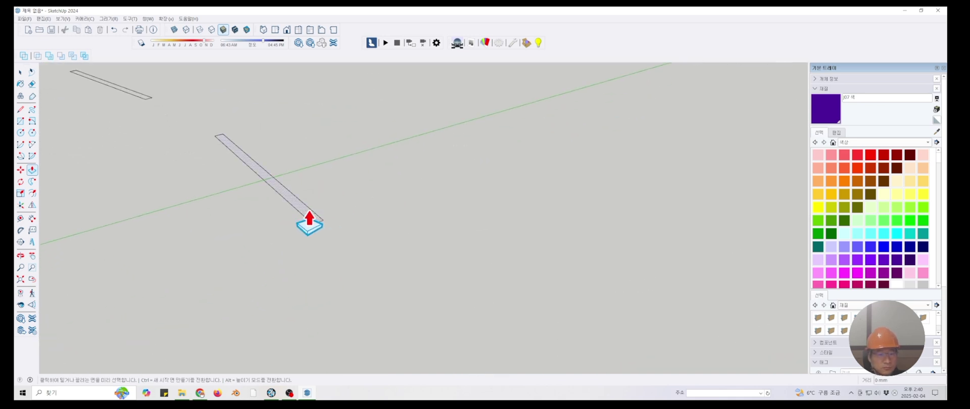
pyautogui.click(309, 221)
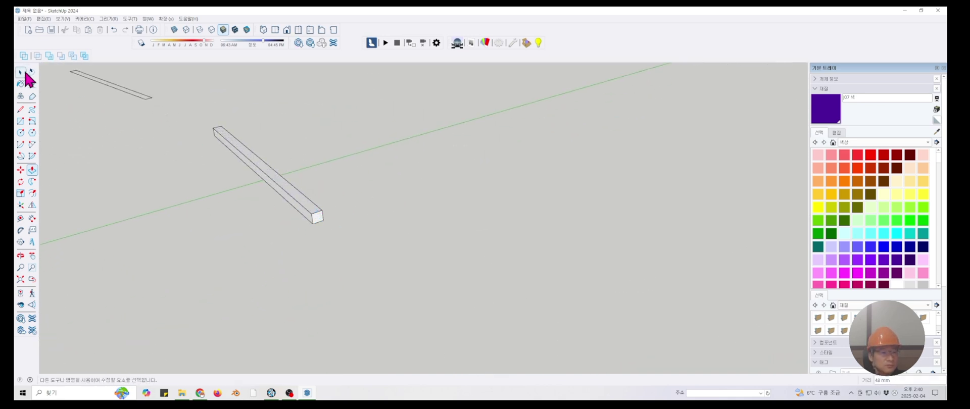
pyautogui.moveTo(359, 255); pyautogui.dragTo(359, 256)
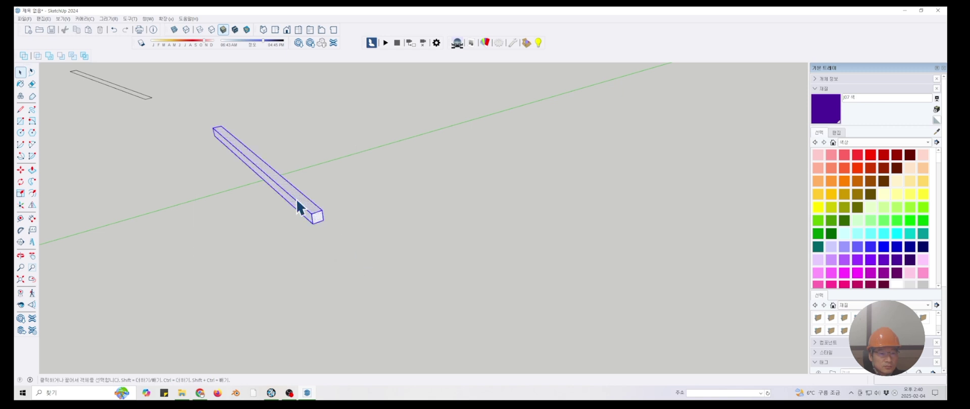
pyautogui.rightClick(297, 201)
pyautogui.click(340, 268)
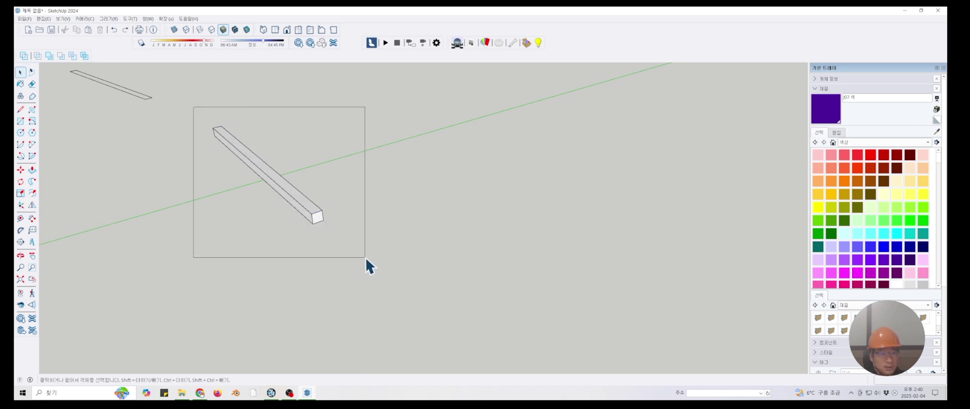
# Select the whole raised lane dash and make it a component named CHANGE_LINE
pyautogui.moveTo(366, 256); pyautogui.dragTo(366, 257)
pyautogui.rightClick(282, 194)
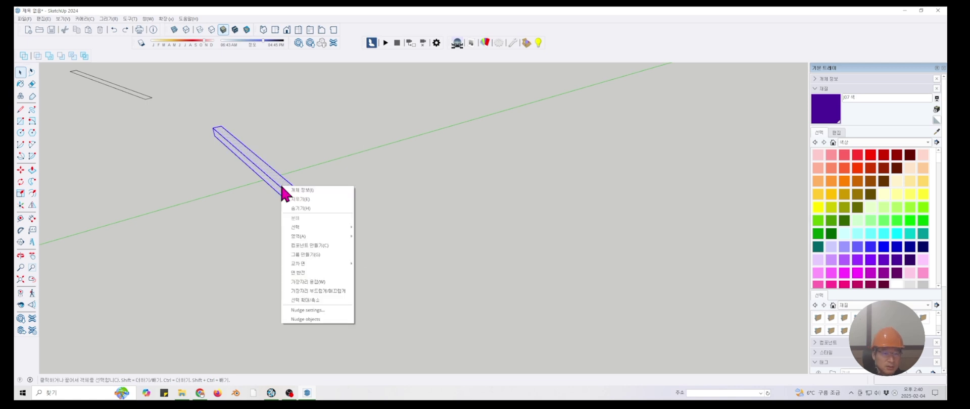
pyautogui.click(330, 246)
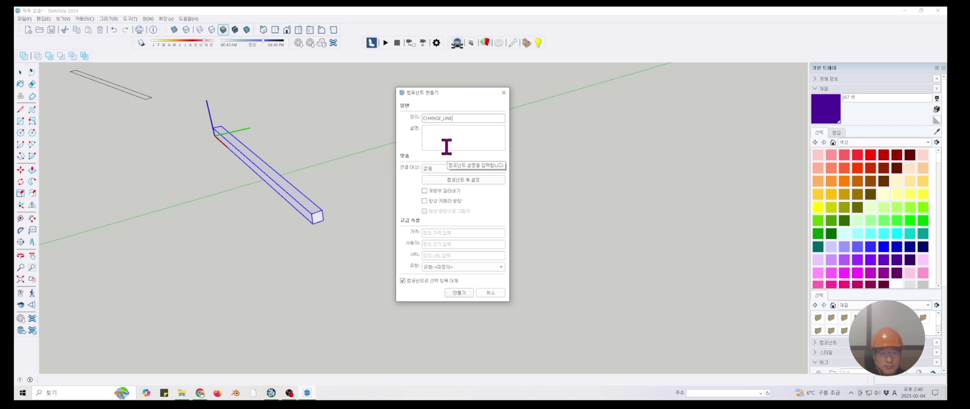
pyautogui.click(460, 293)
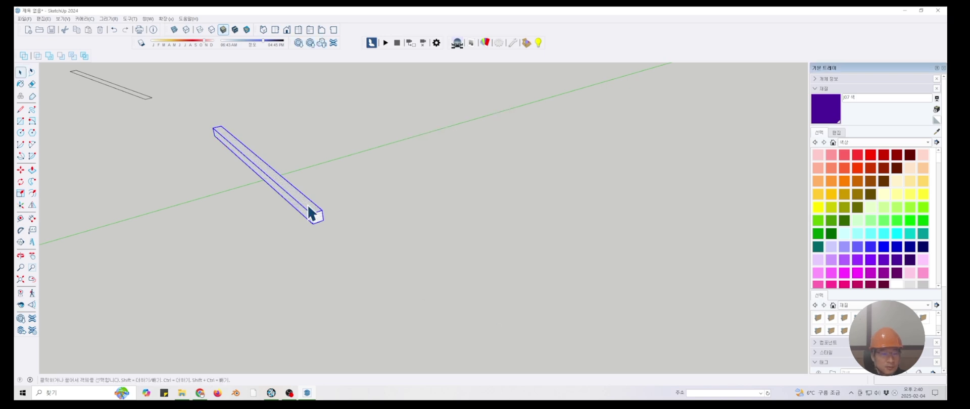
# Show the roundabout in top view with parallel projection and the wireframe face style
pyautogui.moveTo(293, 189); pyautogui.dragTo(223, 114, button='middle')
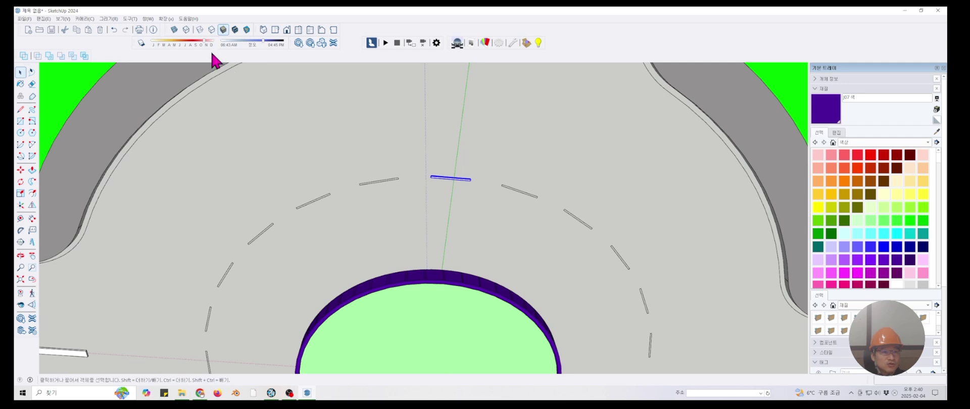
pyautogui.click(276, 30)
pyautogui.click(85, 19)
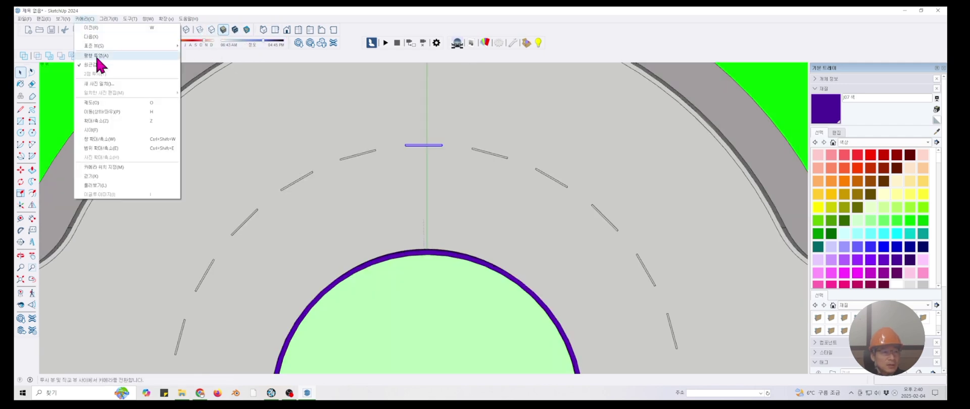
pyautogui.click(97, 57)
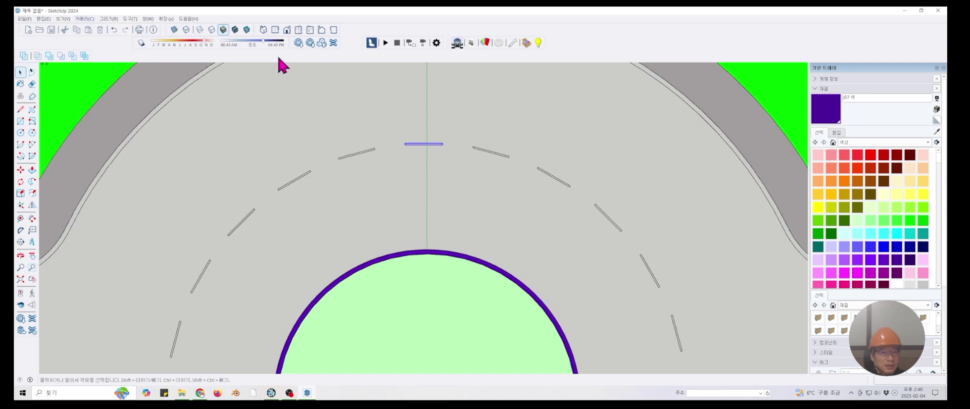
pyautogui.click(199, 32)
# Rotate-copy the dash component about the central island's centre onto the neighbouring dash and array the copy with *24
pyautogui.scroll(-3, 398, 195)
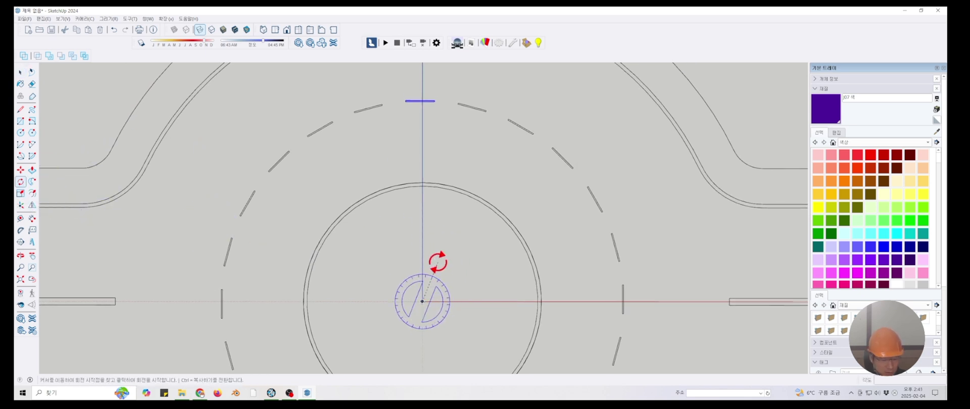
pyautogui.click(434, 101)
pyautogui.click(383, 105)
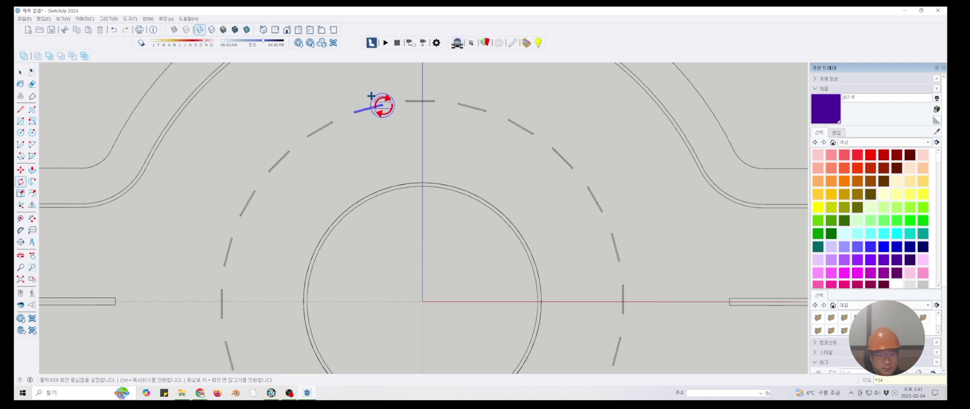
# Restore the shaded face style and perspective projection, deselect the dash and tilt the view over the roundabout
pyautogui.click(223, 29)
pyautogui.click(21, 73)
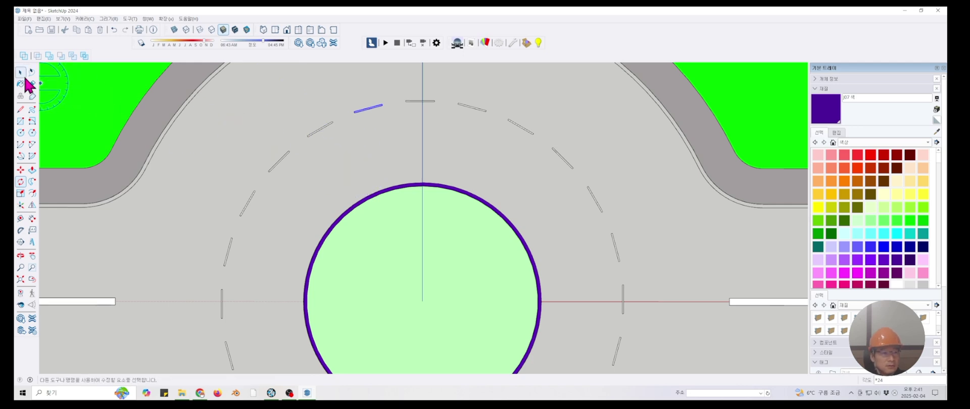
pyautogui.click(79, 23)
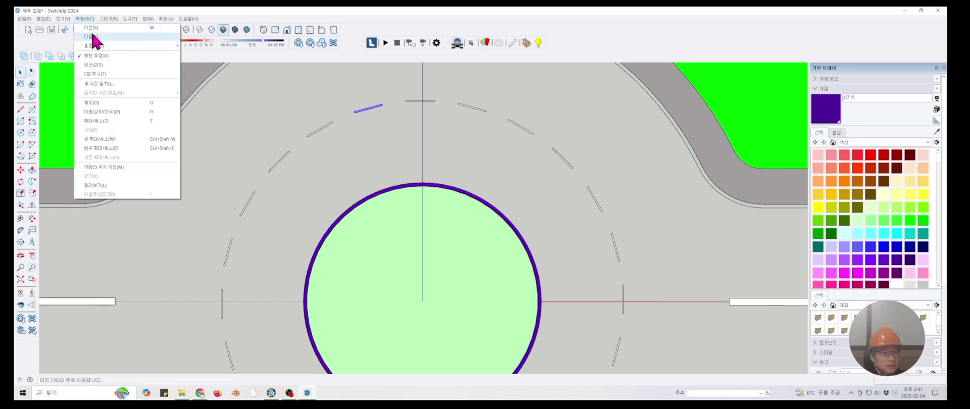
pyautogui.click(94, 67)
pyautogui.click(548, 96)
pyautogui.moveTo(564, 172); pyautogui.dragTo(571, 148, button='middle')
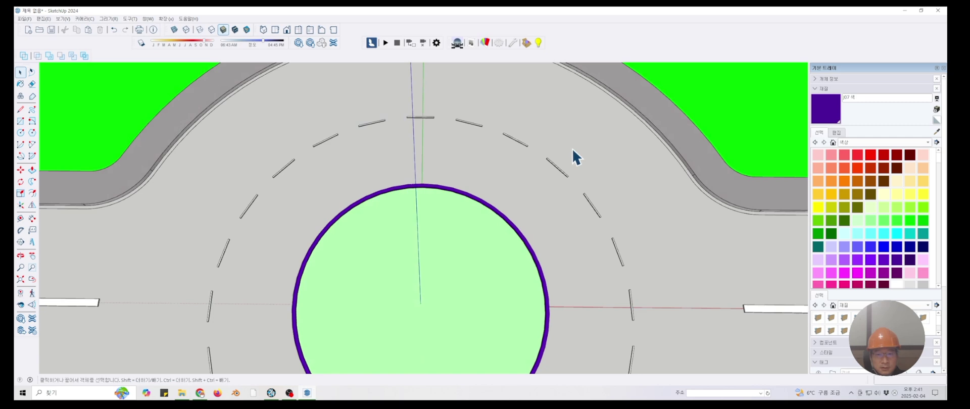
# Turn on the textured face style and paint the lane dash crossing the green axis with the red colour A05
pyautogui.scroll(5, 580, 177)
pyautogui.moveTo(635, 135); pyautogui.dragTo(668, 175, button='middle')
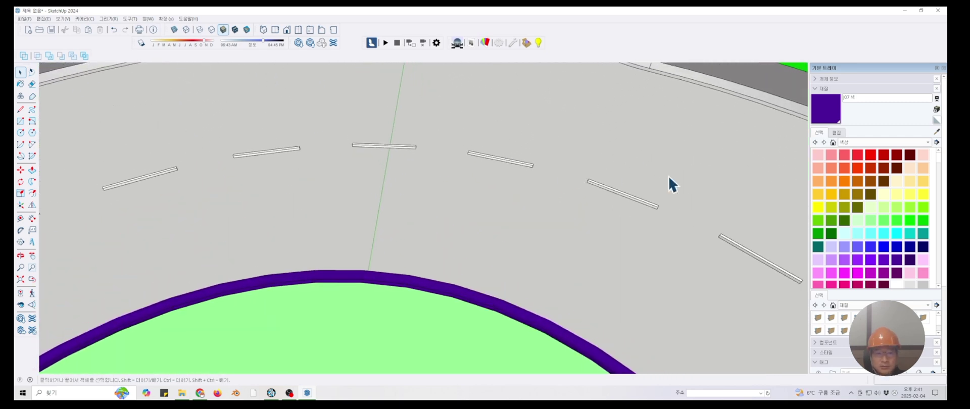
pyautogui.scroll(3, 671, 172)
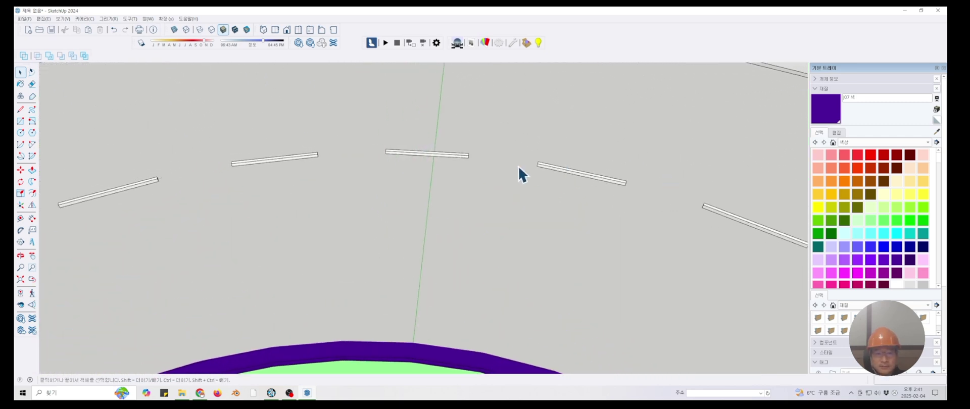
pyautogui.click(910, 195)
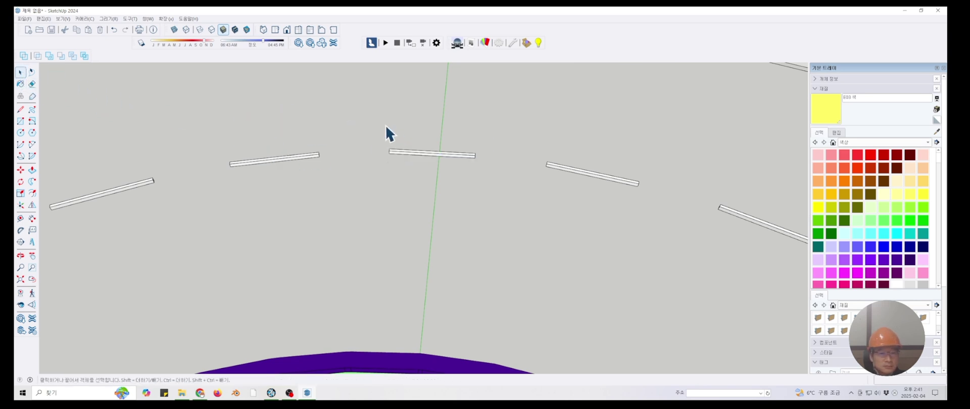
pyautogui.click(411, 152)
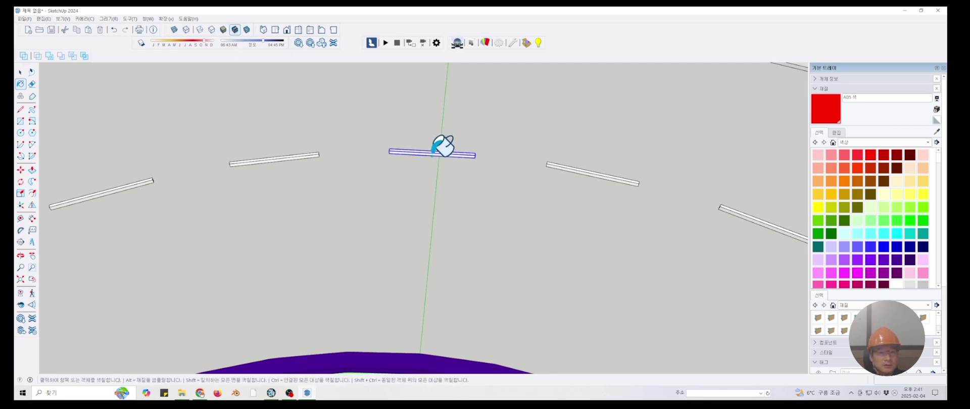
pyautogui.scroll(-5, 433, 139)
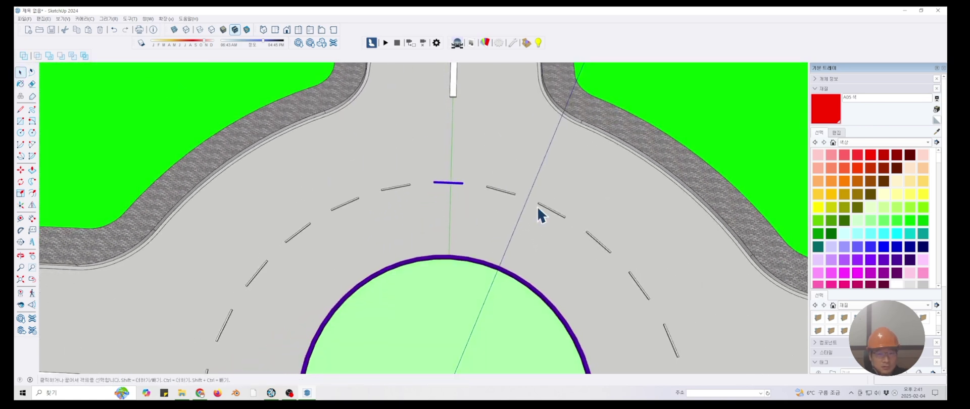
# Select all the remaining lane dashes around the central island and paint them with the red colour A05
pyautogui.click(506, 190)
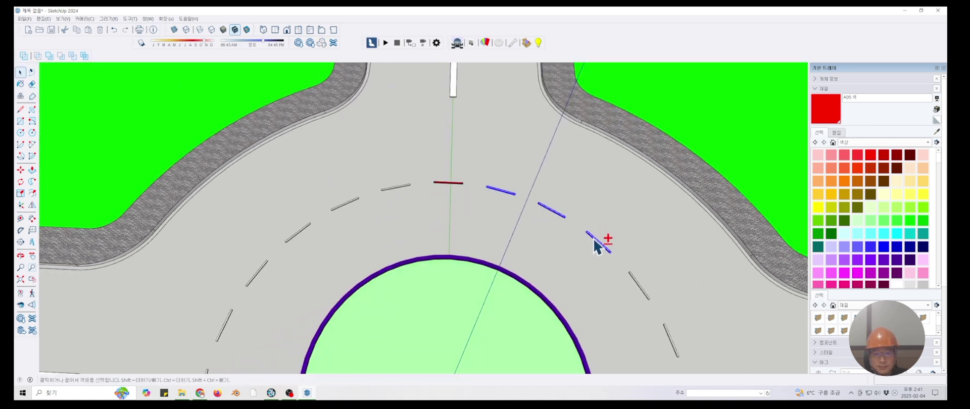
pyautogui.keyDown('shift'); pyautogui.click(649, 294); pyautogui.keyUp('shift')
pyautogui.scroll(-3, 649, 294)
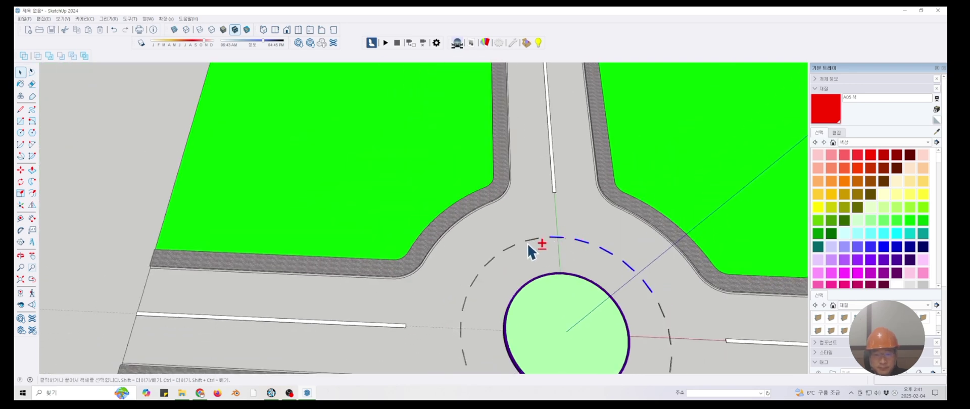
pyautogui.keyDown('shift'); pyautogui.click(508, 247); pyautogui.keyUp('shift')
pyautogui.keyDown('shift'); pyautogui.moveTo(480, 369); pyautogui.dragTo(482, 370); pyautogui.keyUp('shift')
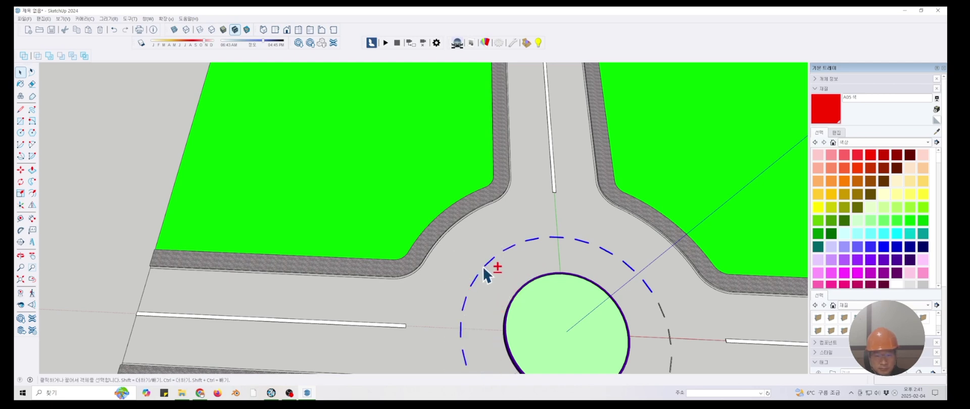
pyautogui.scroll(-2, 484, 268)
pyautogui.moveTo(501, 255); pyautogui.dragTo(506, 255, button='middle')
pyautogui.scroll(2, 442, 226)
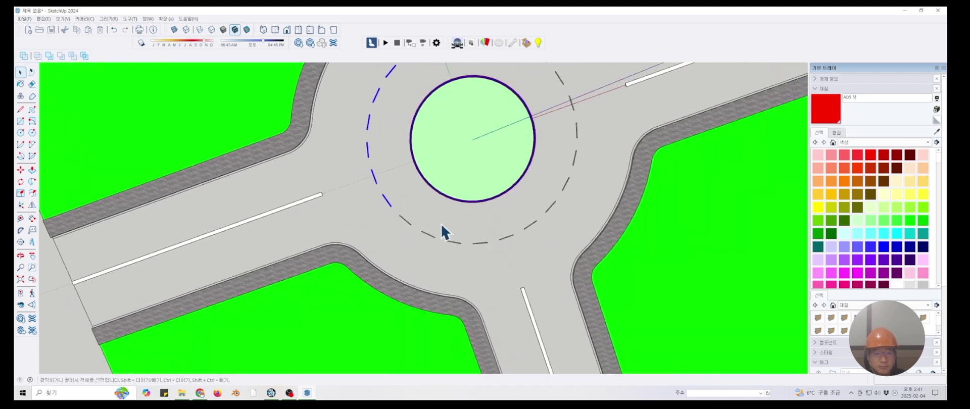
pyautogui.keyDown('shift'); pyautogui.moveTo(398, 210); pyautogui.dragTo(514, 251); pyautogui.keyUp('shift')
pyautogui.keyDown('shift'); pyautogui.moveTo(565, 225); pyautogui.dragTo(564, 225); pyautogui.keyUp('shift')
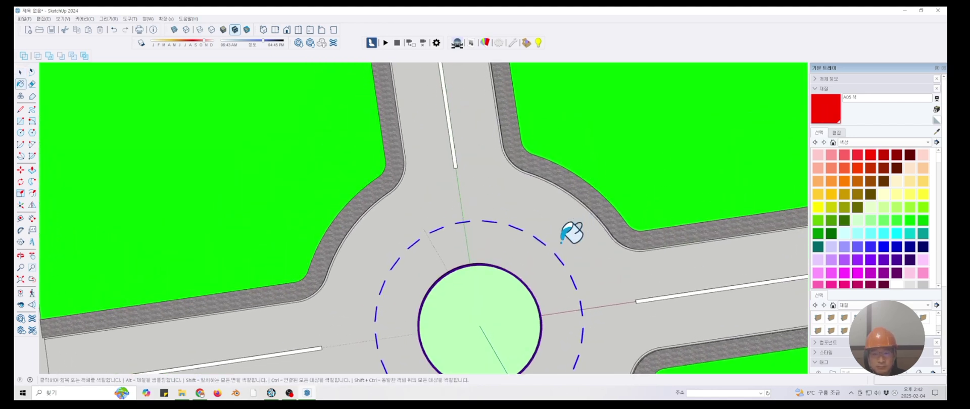
pyautogui.scroll(5, 509, 219)
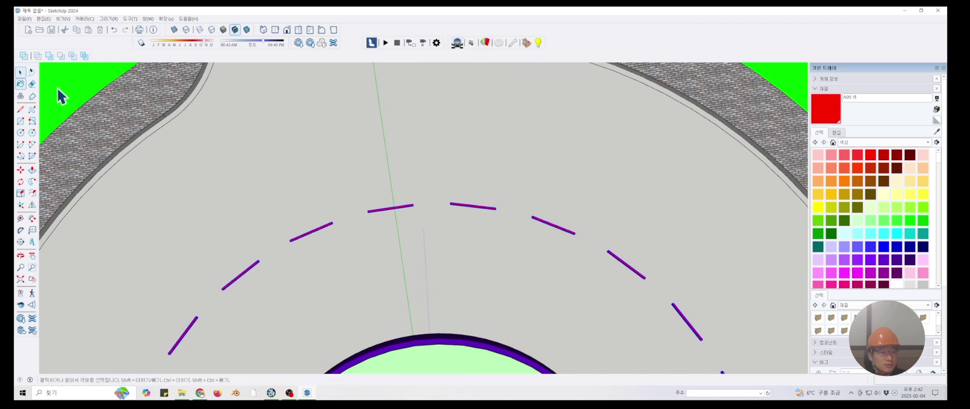
# Close the narrow curb strip along the outer edge of the sidewalk with a line and Push/Pull it up
pyautogui.scroll(-5, 341, 158)
pyautogui.moveTo(340, 157)
pyautogui.mouseDown(button='middle')
pyautogui.moveTo(396, 181)
pyautogui.moveTo(500, 138)
pyautogui.mouseUp(button='middle')
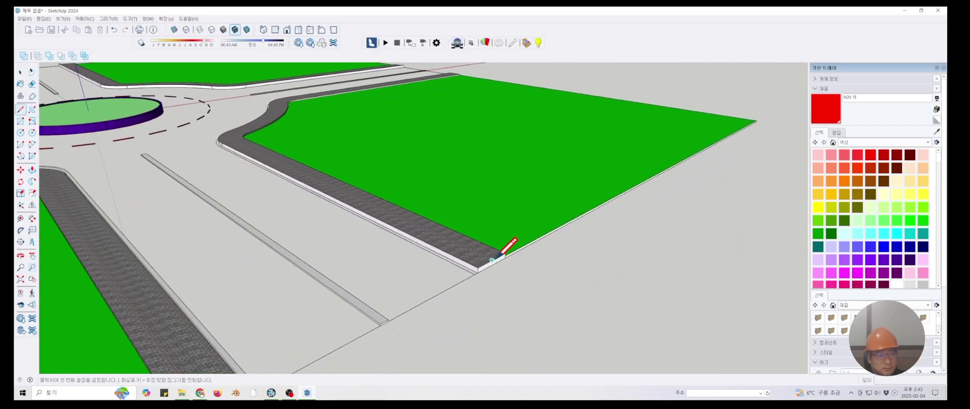
pyautogui.scroll(5, 493, 260)
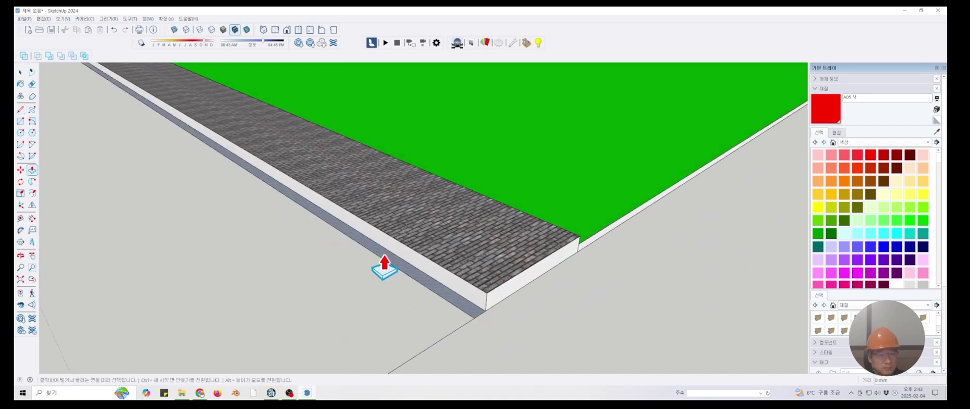
pyautogui.scroll(-5, 432, 283)
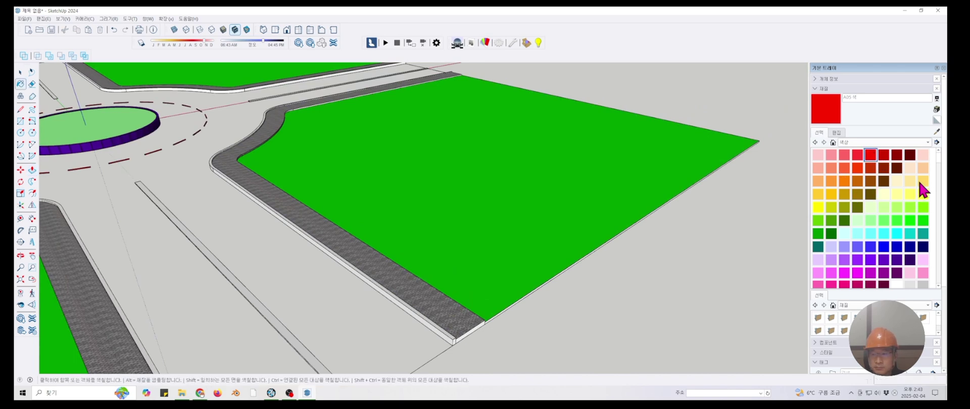
# Paint the top and road-facing sides of the first block's curb with the magenta colour K03
pyautogui.scroll(-2, 878, 250)
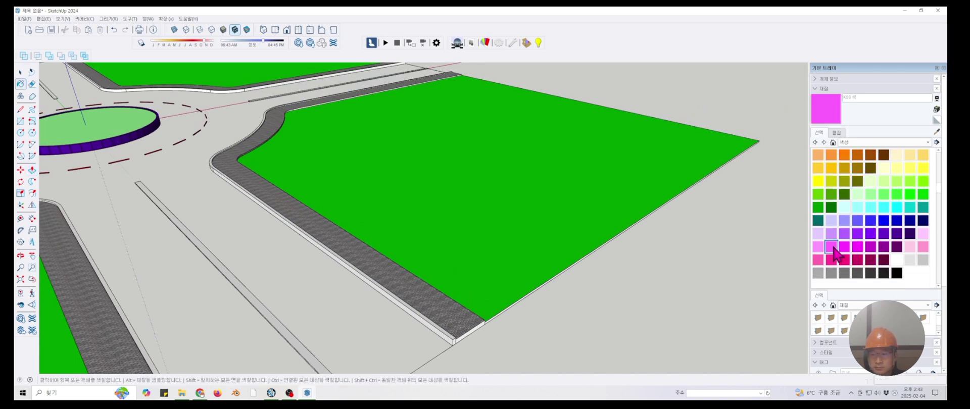
pyautogui.scroll(8, 427, 293)
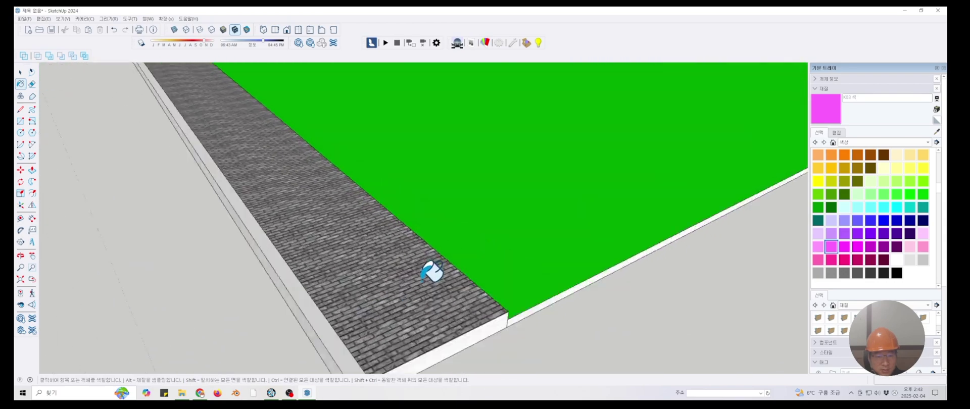
pyautogui.moveTo(256, 236)
pyautogui.mouseDown(button='middle')
pyautogui.moveTo(228, 236)
pyautogui.moveTo(368, 240)
pyautogui.moveTo(347, 255)
pyautogui.moveTo(334, 242)
pyautogui.mouseUp(button='middle')
pyautogui.scroll(3, 228, 235)
pyautogui.scroll(-8, 347, 256)
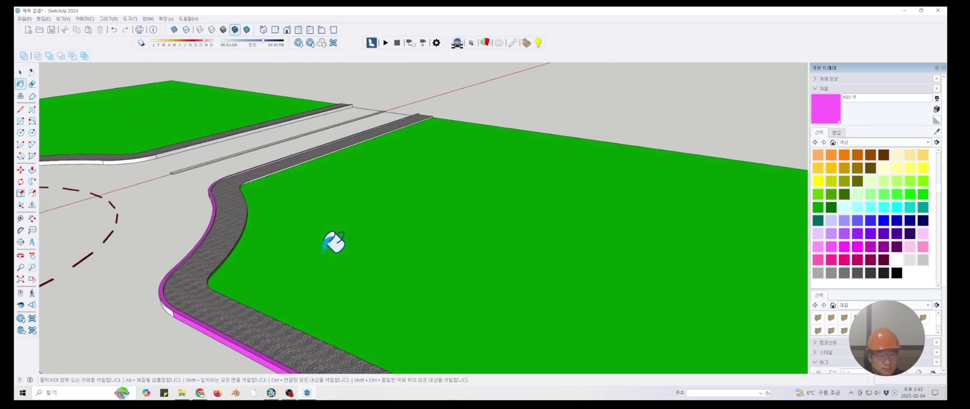
pyautogui.scroll(8, 334, 243)
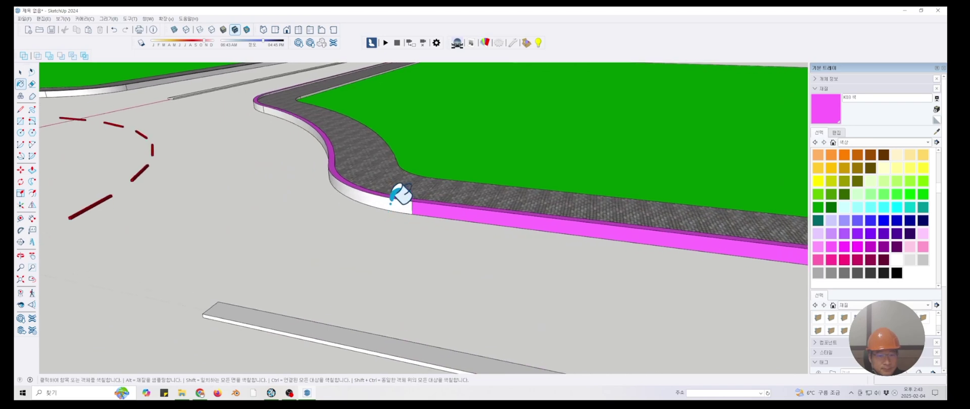
# Paint the sidewalk-facing side of the first block's curb with magenta K03, segment by segment
pyautogui.moveTo(392, 187)
pyautogui.mouseDown(button='middle')
pyautogui.moveTo(325, 152)
pyautogui.moveTo(316, 171)
pyautogui.moveTo(188, 162)
pyautogui.moveTo(162, 190)
pyautogui.moveTo(387, 190)
pyautogui.moveTo(253, 182)
pyautogui.moveTo(273, 126)
pyautogui.mouseUp(button='middle')
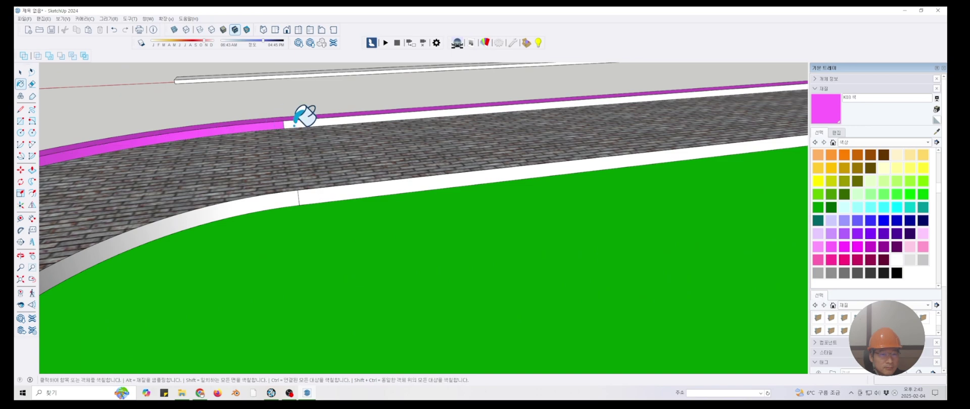
pyautogui.scroll(-6, 264, 150)
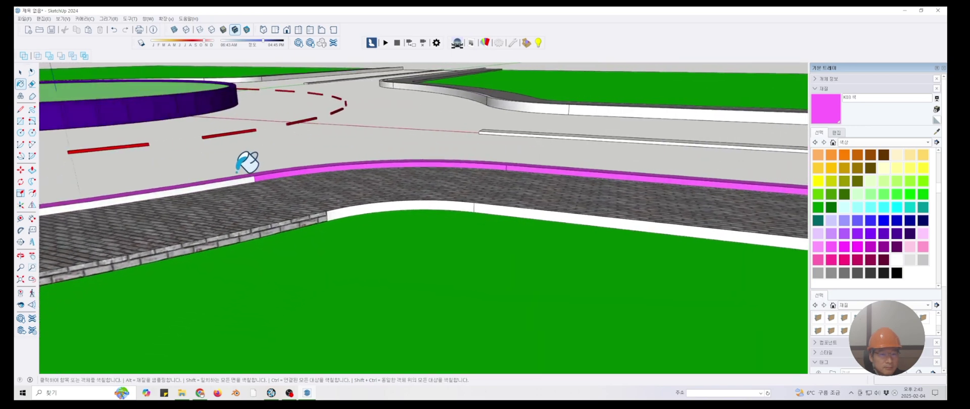
pyautogui.scroll(-8, 245, 172)
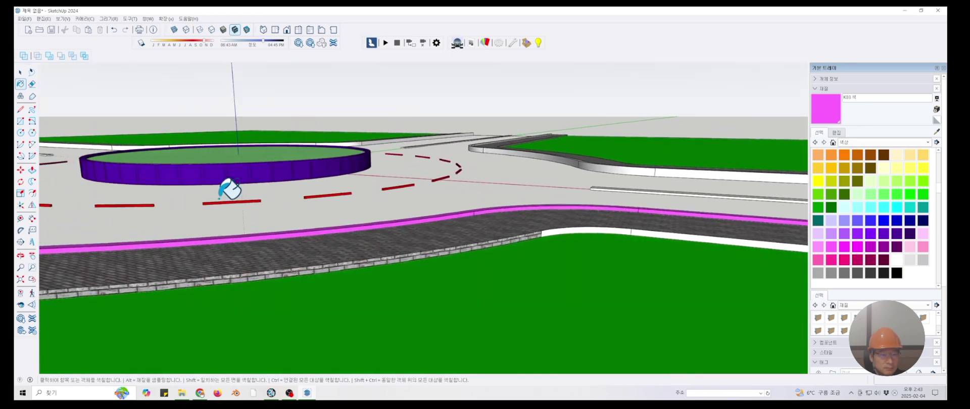
pyautogui.scroll(5, 262, 201)
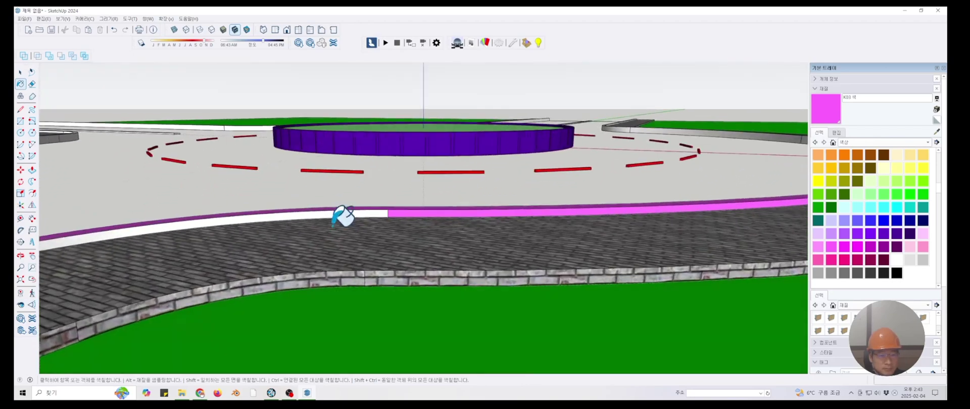
# Paint the top and the straight and curved road-facing sides of the neighbouring block's curb with magenta K03
pyautogui.moveTo(334, 213)
pyautogui.mouseDown(button='middle')
pyautogui.moveTo(256, 226)
pyautogui.moveTo(211, 247)
pyautogui.mouseUp(button='middle')
pyautogui.scroll(3, 210, 247)
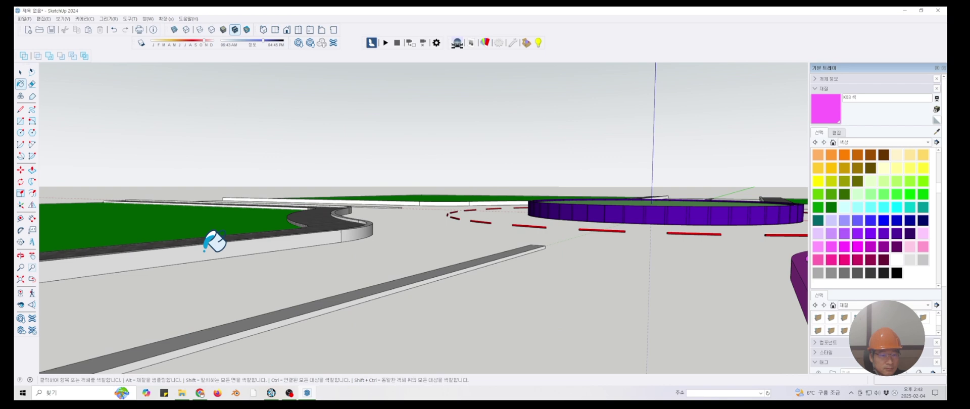
pyautogui.click(205, 250)
pyautogui.moveTo(342, 239)
pyautogui.mouseDown(button='middle')
pyautogui.moveTo(330, 245)
pyautogui.moveTo(334, 218)
pyautogui.moveTo(360, 218)
pyautogui.moveTo(313, 222)
pyautogui.moveTo(302, 234)
pyautogui.mouseUp(button='middle')
pyautogui.click(325, 212)
pyautogui.scroll(6, 349, 216)
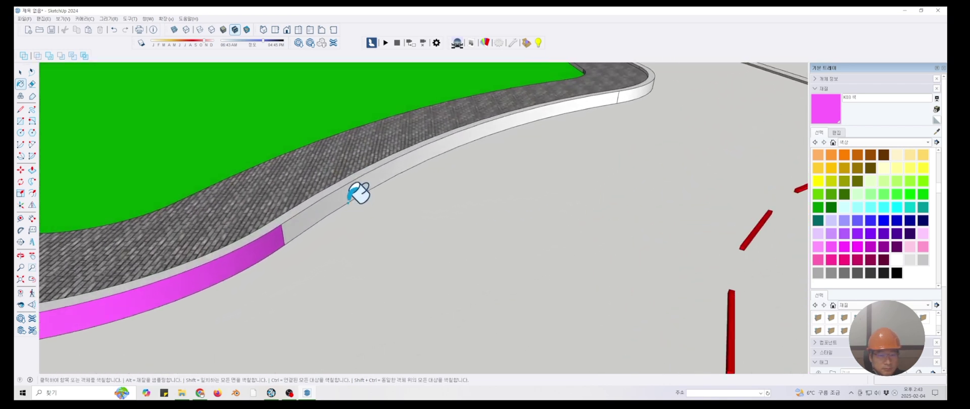
pyautogui.click(344, 180)
pyautogui.scroll(-2, 348, 175)
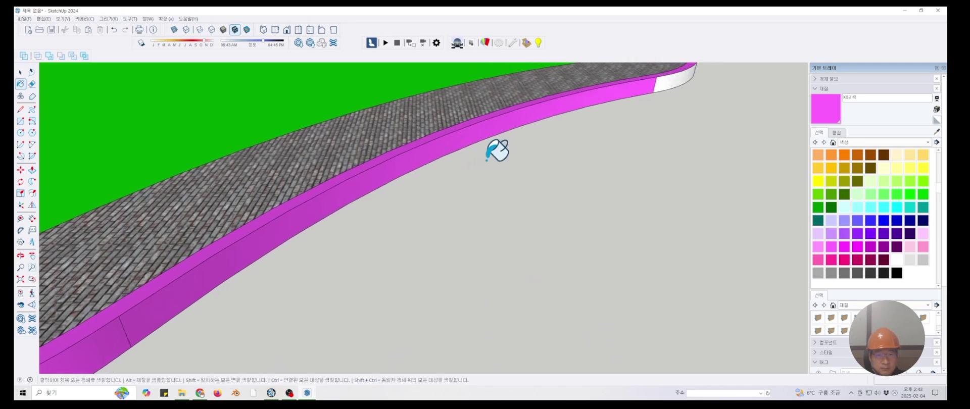
# Paint the remaining road-facing bend and straight end of the second block's curb with magenta K03
pyautogui.moveTo(677, 81)
pyautogui.keyDown('shift'); pyautogui.mouseDown(button='middle')
pyautogui.moveTo(543, 128)
pyautogui.moveTo(615, 158)
pyautogui.moveTo(610, 228)
pyautogui.moveTo(613, 219)
pyautogui.moveTo(522, 228)
pyautogui.moveTo(520, 207)
pyautogui.mouseUp(button='middle'); pyautogui.keyUp('shift')
pyautogui.scroll(-3, 552, 124)
pyautogui.click(606, 230)
pyautogui.scroll(3, 513, 192)
pyautogui.moveTo(505, 176); pyautogui.dragTo(498, 145, button='middle')
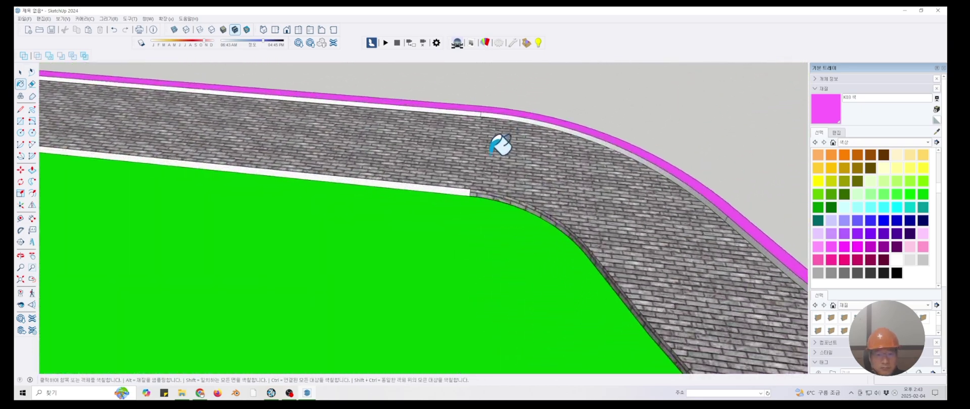
# Paint the sidewalk-facing segments of the second block's curb magenta, sampling K03 again from the painted curb
pyautogui.scroll(5, 498, 145)
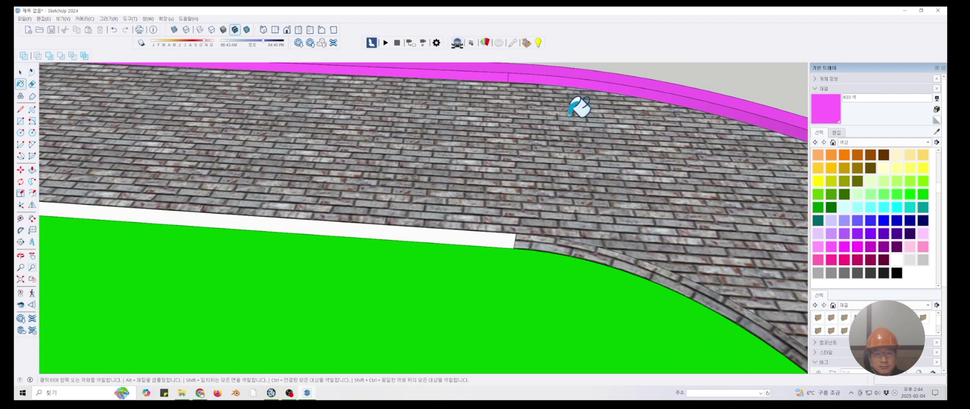
pyautogui.moveTo(569, 117)
pyautogui.mouseDown(button='middle')
pyautogui.moveTo(663, 115)
pyautogui.moveTo(711, 179)
pyautogui.moveTo(635, 222)
pyautogui.mouseUp(button='middle')
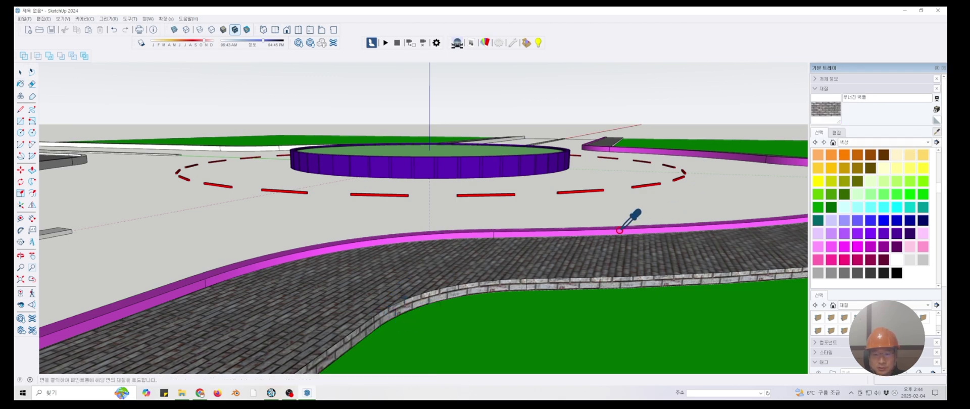
pyautogui.scroll(-4, 638, 219)
pyautogui.scroll(6, 606, 219)
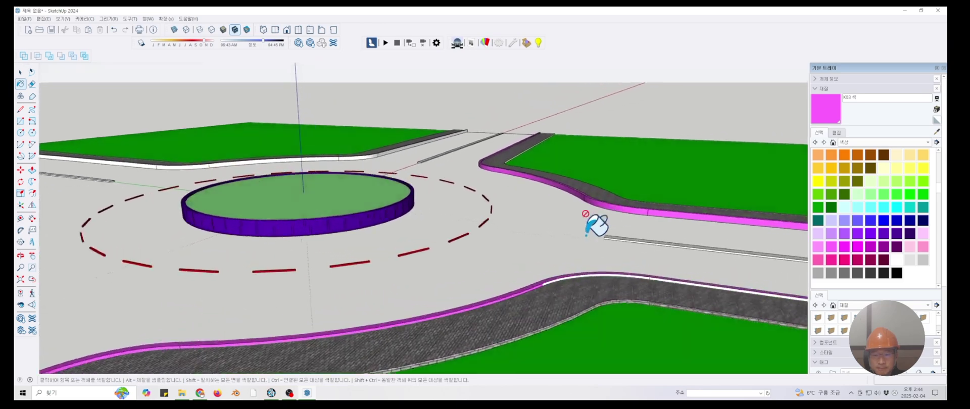
pyautogui.scroll(5, 520, 216)
pyautogui.click(461, 160)
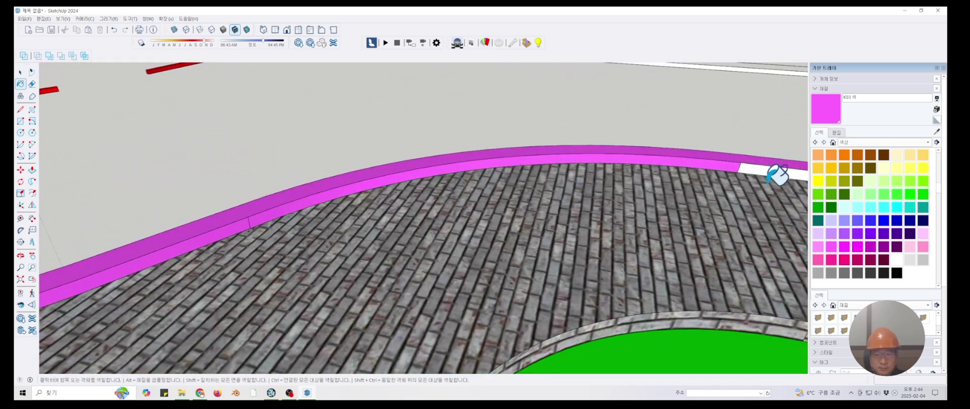
pyautogui.scroll(-6, 708, 164)
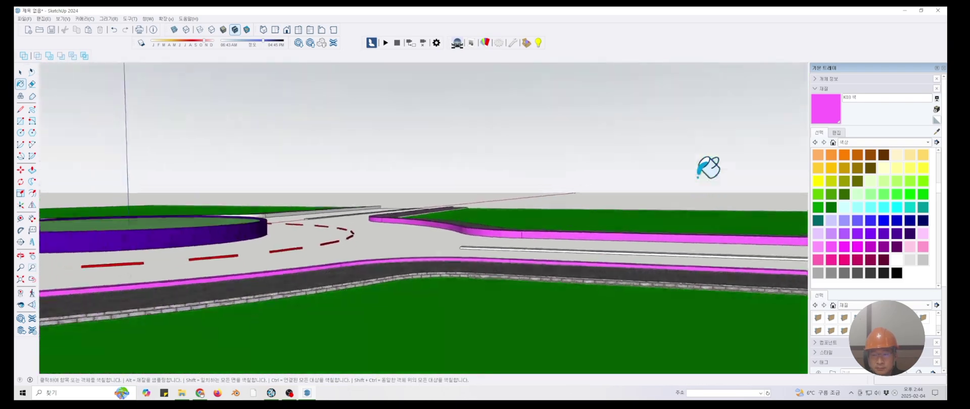
# Paint the top and road-facing side of the third block's curb magenta K03, along the straight run and around the bends
pyautogui.scroll(2, 708, 165)
pyautogui.moveTo(698, 177); pyautogui.dragTo(424, 182, button='middle')
pyautogui.scroll(6, 359, 178)
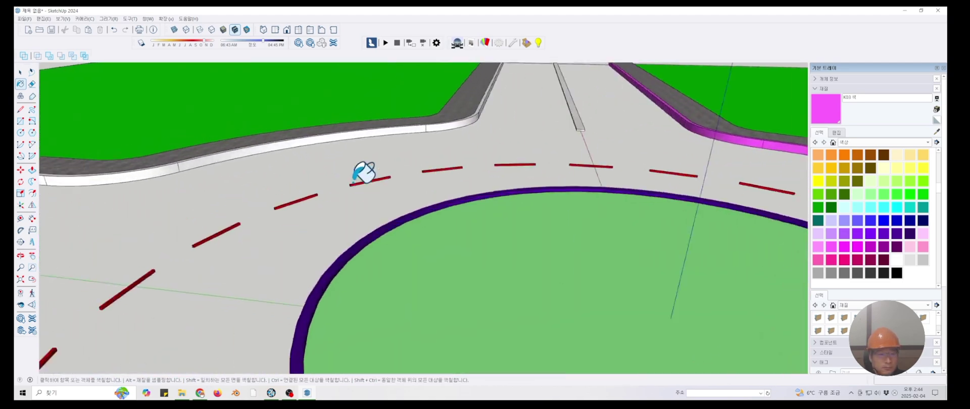
pyautogui.scroll(2, 377, 212)
pyautogui.click(373, 232)
pyautogui.scroll(4, 374, 233)
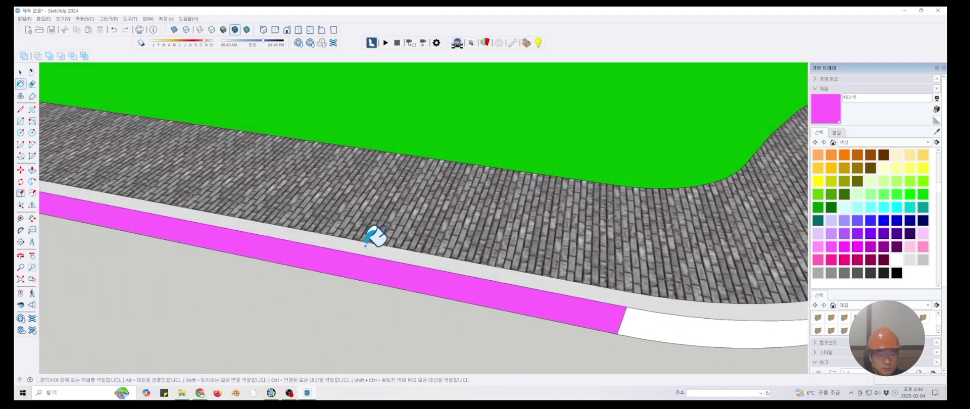
pyautogui.click(687, 326)
pyautogui.scroll(-5, 684, 322)
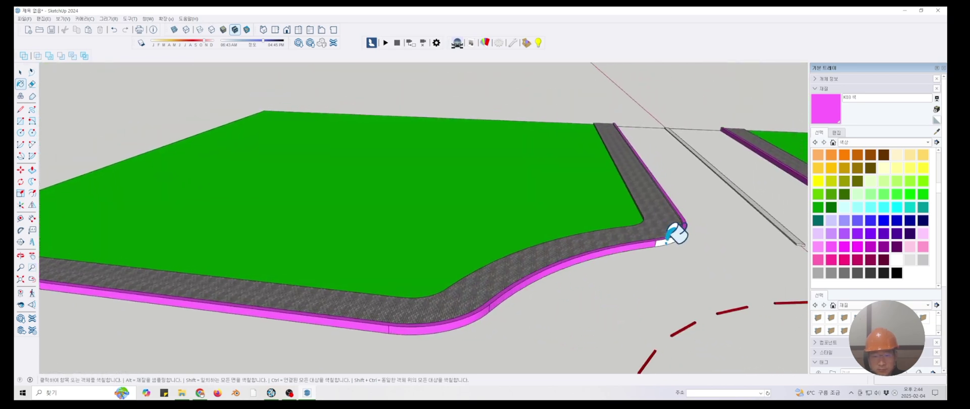
pyautogui.scroll(-2, 667, 243)
# Paint the last block's curb magenta K03 on its top and road-facing side, including the end bend and straight end
pyautogui.moveTo(667, 242)
pyautogui.mouseDown(button='middle')
pyautogui.moveTo(678, 244)
pyautogui.moveTo(594, 263)
pyautogui.moveTo(278, 257)
pyautogui.moveTo(299, 255)
pyautogui.mouseUp(button='middle')
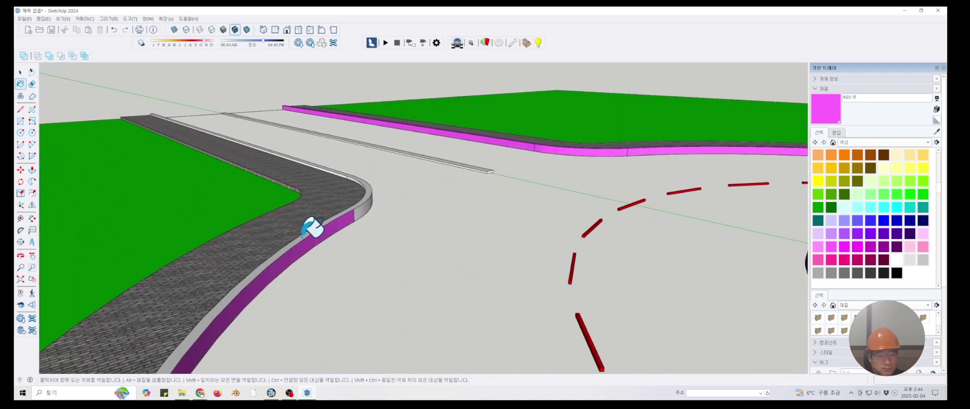
pyautogui.moveTo(375, 201)
pyautogui.mouseDown(button='middle')
pyautogui.moveTo(463, 199)
pyautogui.moveTo(486, 220)
pyautogui.moveTo(184, 216)
pyautogui.moveTo(193, 243)
pyautogui.mouseUp(button='middle')
pyautogui.click(184, 253)
pyautogui.moveTo(123, 247); pyautogui.dragTo(167, 222, button='middle')
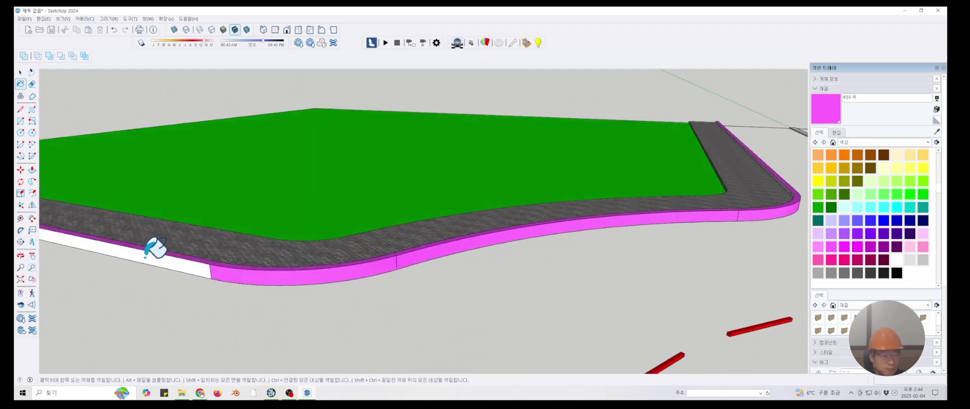
pyautogui.click(146, 256)
pyautogui.moveTo(480, 240)
pyautogui.mouseDown(button='middle')
pyautogui.moveTo(585, 221)
pyautogui.moveTo(480, 148)
pyautogui.moveTo(356, 149)
pyautogui.moveTo(372, 101)
pyautogui.moveTo(377, 175)
pyautogui.mouseUp(button='middle')
# Paint the white sidewalk-facing segments of the curb next to the brick paving magenta K03
pyautogui.scroll(4, 355, 149)
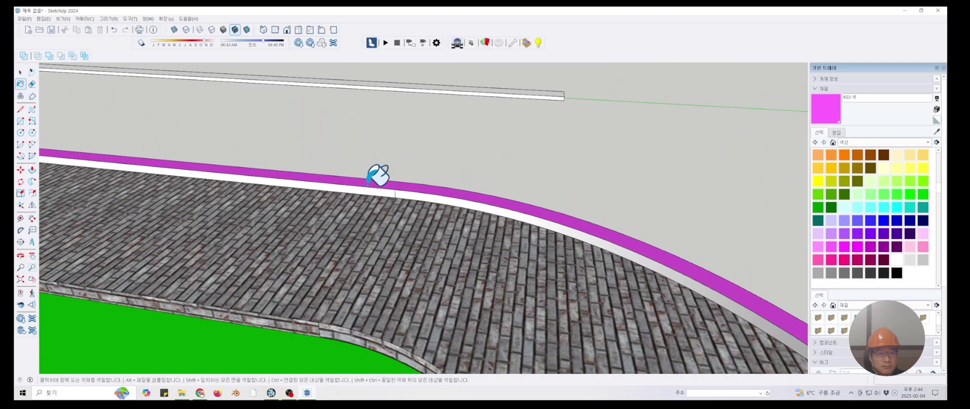
pyautogui.moveTo(440, 187)
pyautogui.mouseDown(button='middle')
pyautogui.moveTo(547, 190)
pyautogui.moveTo(446, 258)
pyautogui.moveTo(574, 238)
pyautogui.moveTo(556, 225)
pyautogui.moveTo(480, 268)
pyautogui.moveTo(489, 293)
pyautogui.mouseUp(button='middle')
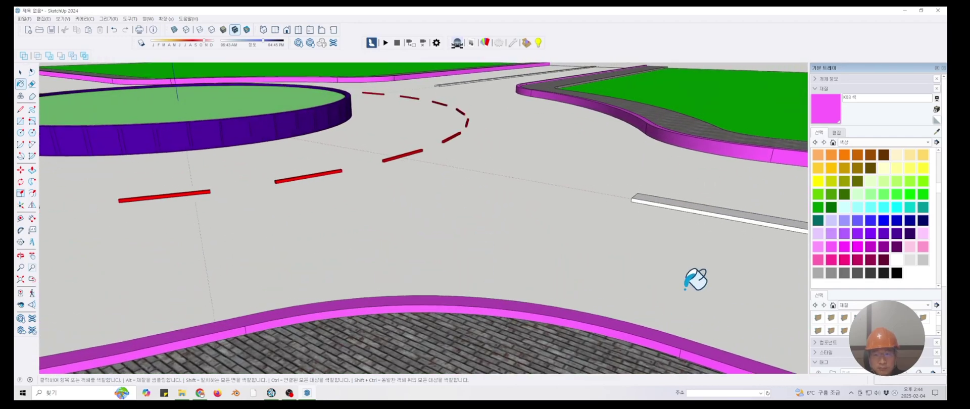
pyautogui.moveTo(697, 281); pyautogui.dragTo(473, 206, button='middle')
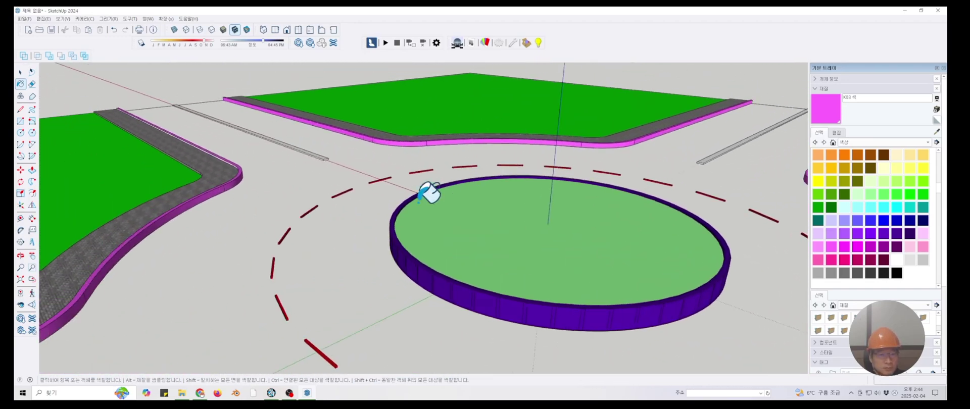
# Paint the straight and curved sidewalk-facing segments of the remaining block's curb magenta K03, from one end to the other
pyautogui.scroll(3, 247, 160)
pyautogui.scroll(5, 521, 190)
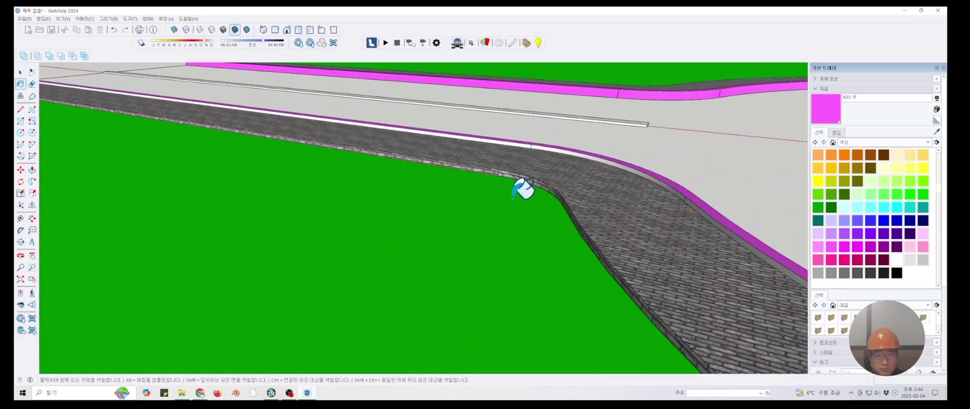
pyautogui.moveTo(554, 159); pyautogui.dragTo(523, 152, button='middle')
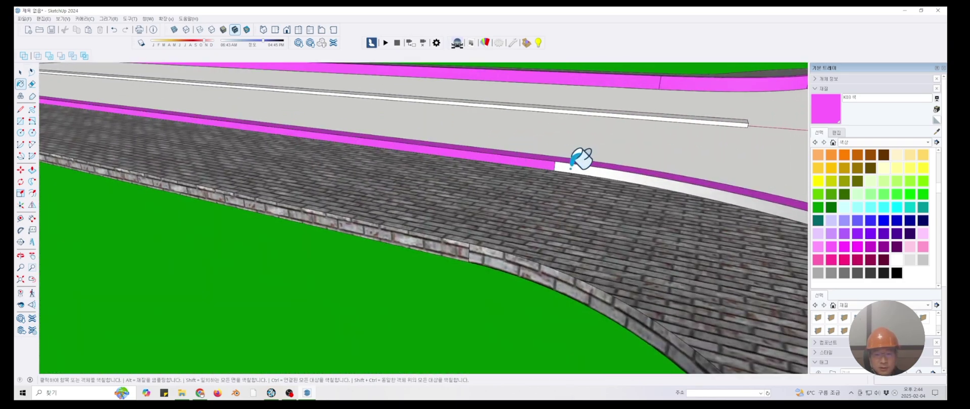
pyautogui.moveTo(582, 159); pyautogui.dragTo(599, 173, button='middle')
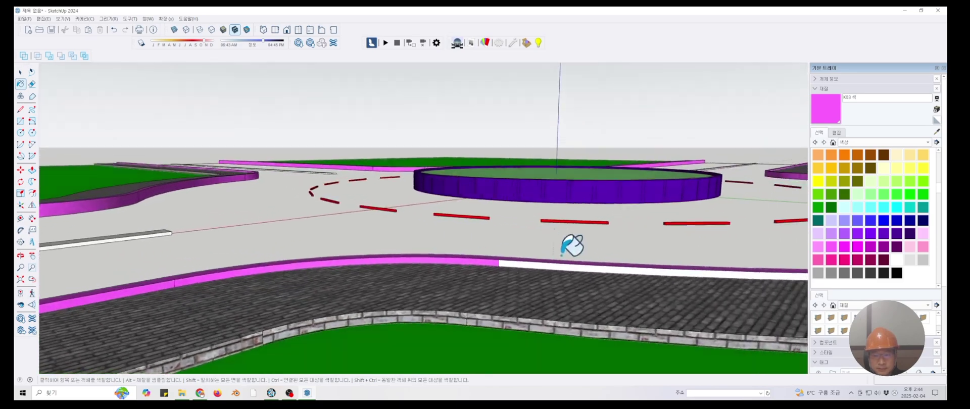
pyautogui.moveTo(571, 246)
pyautogui.mouseDown(button='middle')
pyautogui.moveTo(490, 242)
pyautogui.moveTo(454, 161)
pyautogui.mouseUp(button='middle')
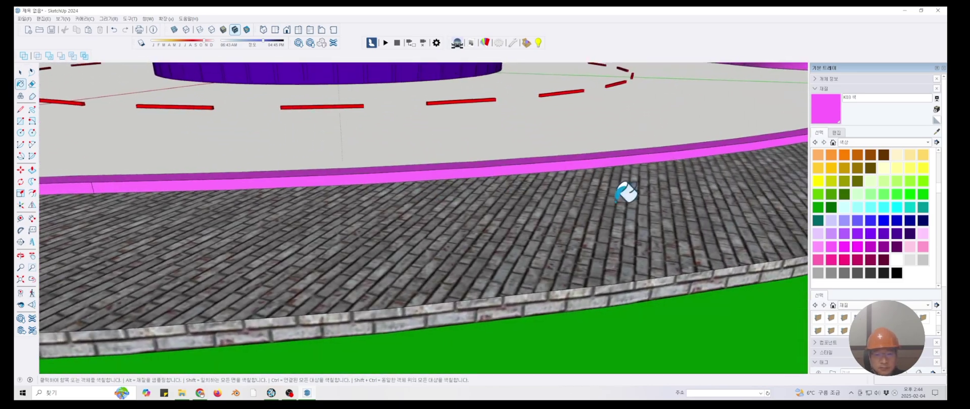
pyautogui.scroll(-5, 627, 192)
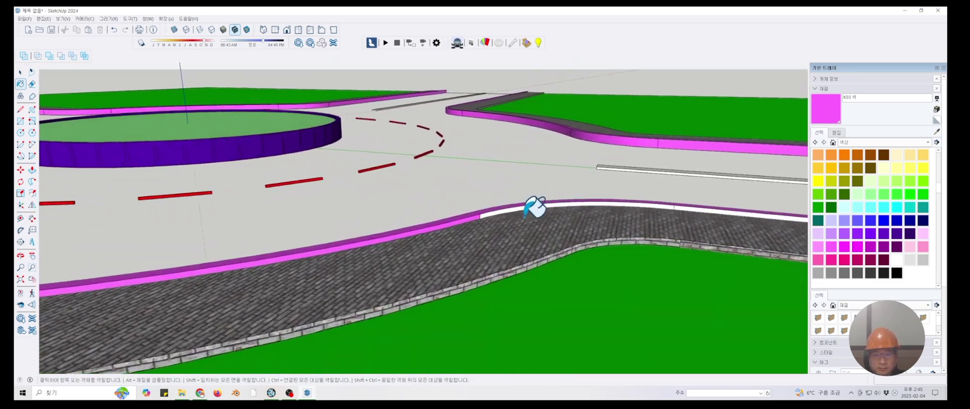
pyautogui.scroll(5, 528, 212)
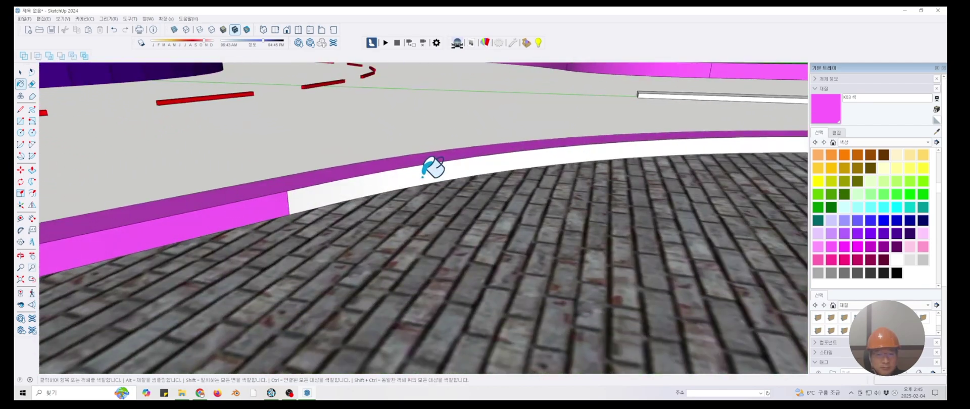
pyautogui.click(586, 187)
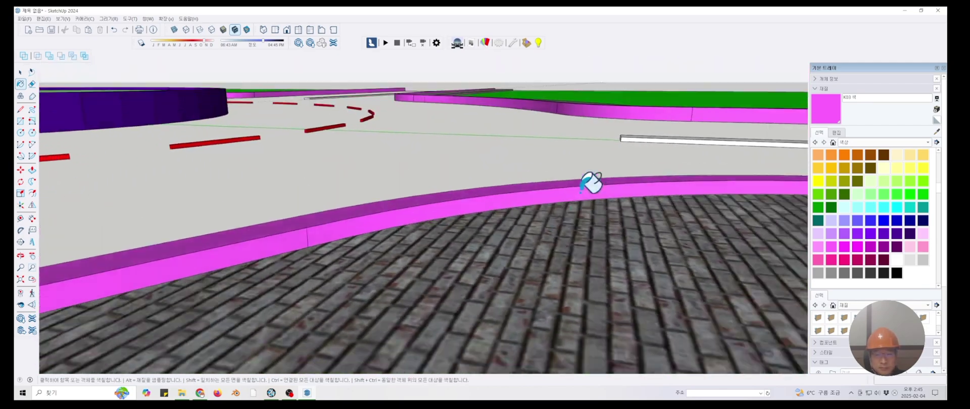
pyautogui.scroll(-5, 656, 219)
pyautogui.scroll(5, 640, 230)
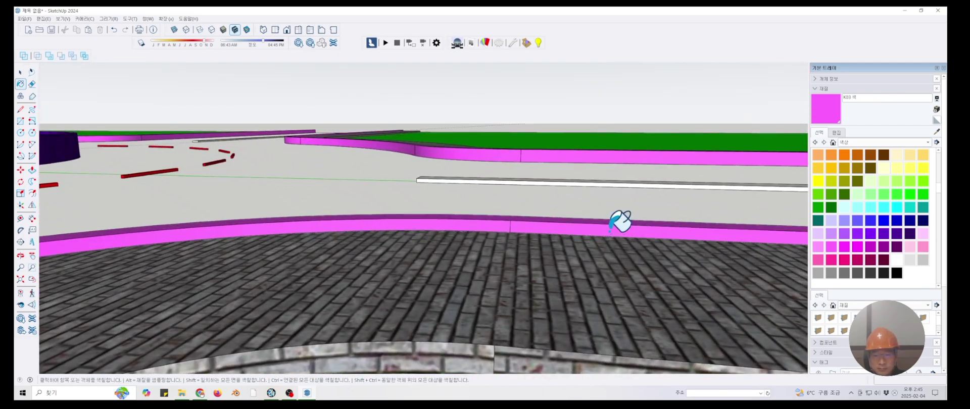
pyautogui.scroll(-5, 620, 221)
# Sample the brick material from the sidewalk and paint the white sidewalk edge facing the grass with it
pyautogui.moveTo(612, 234)
pyautogui.mouseDown(button='middle')
pyautogui.moveTo(609, 247)
pyautogui.moveTo(620, 237)
pyautogui.moveTo(609, 248)
pyautogui.mouseUp(button='middle')
pyautogui.scroll(3, 609, 247)
pyautogui.scroll(3, 432, 241)
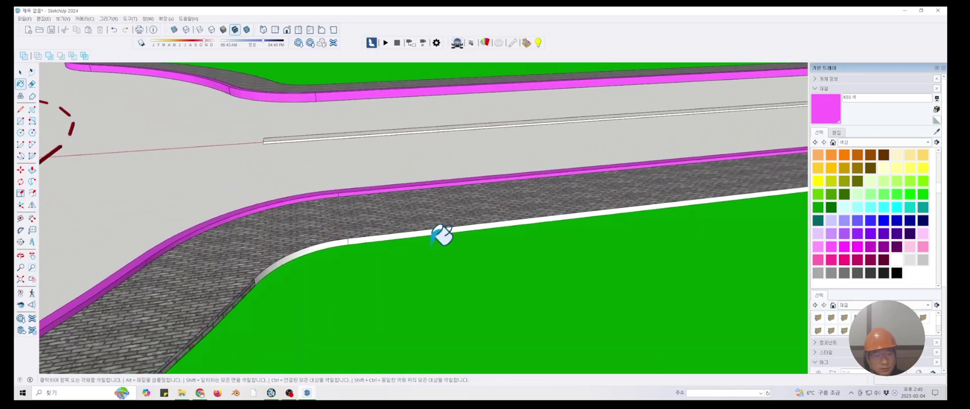
pyautogui.moveTo(431, 242); pyautogui.dragTo(489, 203, button='middle')
pyautogui.click(937, 132)
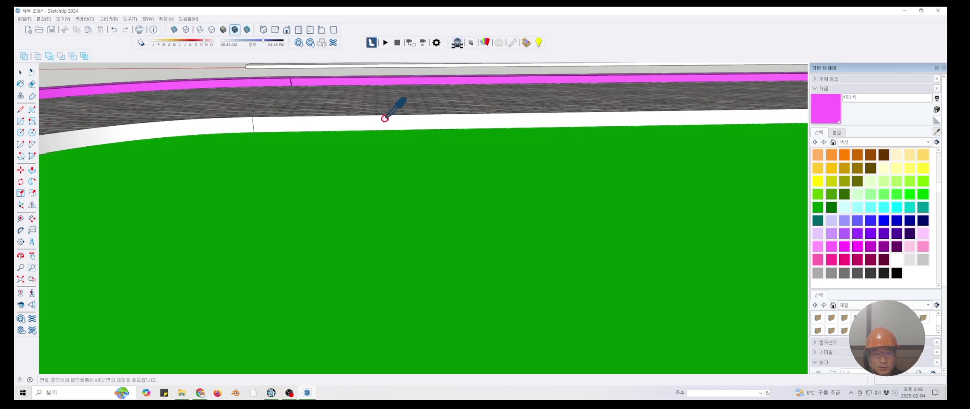
pyautogui.click(379, 102)
pyautogui.click(357, 143)
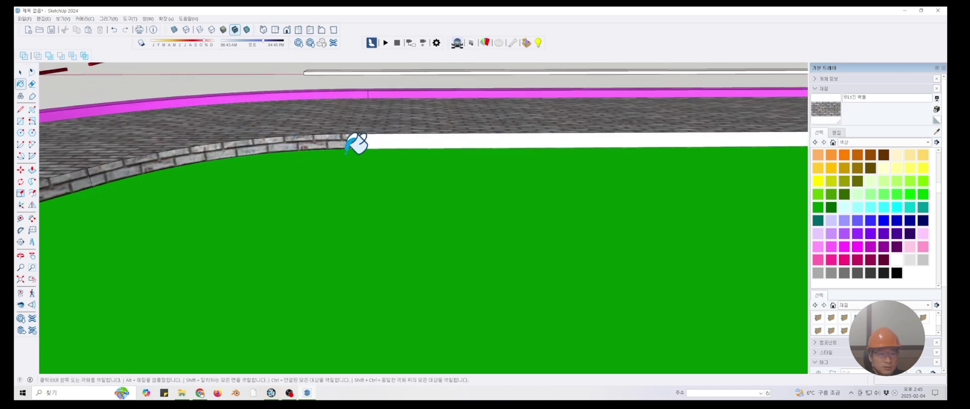
pyautogui.scroll(-5, 602, 184)
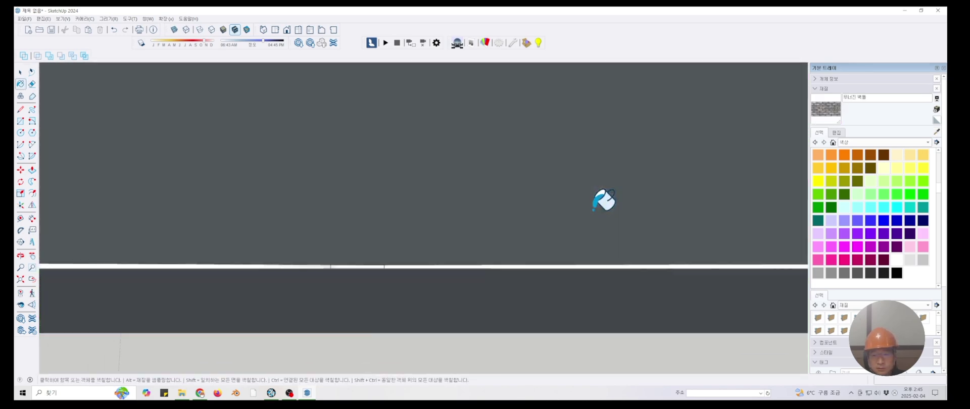
# Close the road's open outer end with a line about 7900 mm long between the bottom corners of the facing curbs
pyautogui.scroll(4, 415, 209)
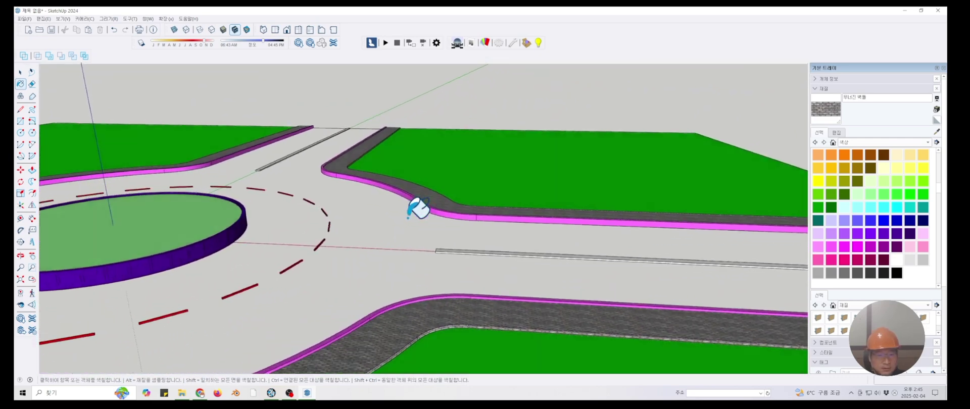
pyautogui.scroll(3, 418, 207)
pyautogui.scroll(2, 580, 277)
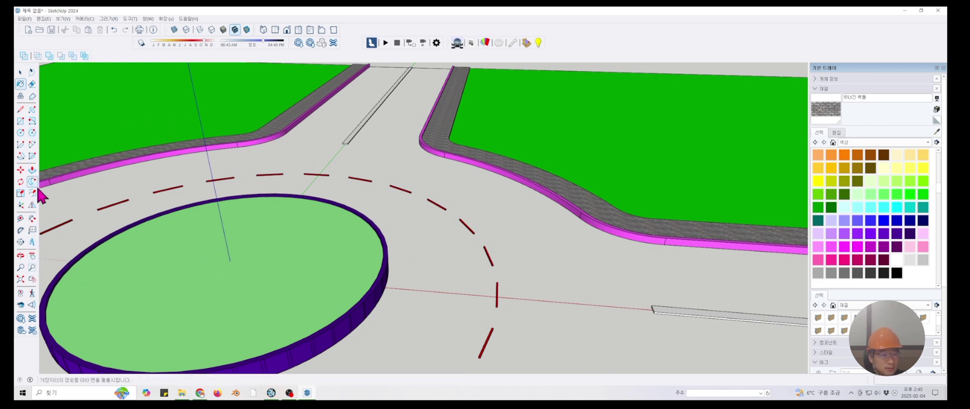
pyautogui.click(32, 170)
pyautogui.scroll(2, 662, 326)
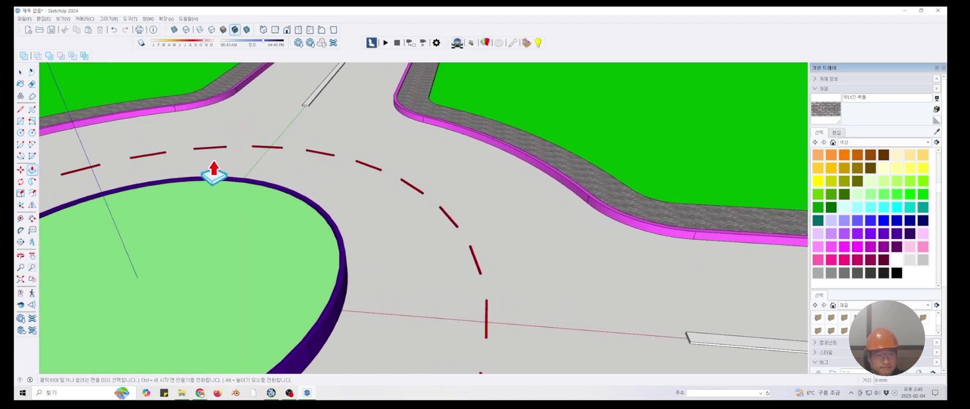
pyautogui.moveTo(212, 169); pyautogui.dragTo(47, 113, button='middle')
pyautogui.click(20, 110)
pyautogui.scroll(8, 442, 220)
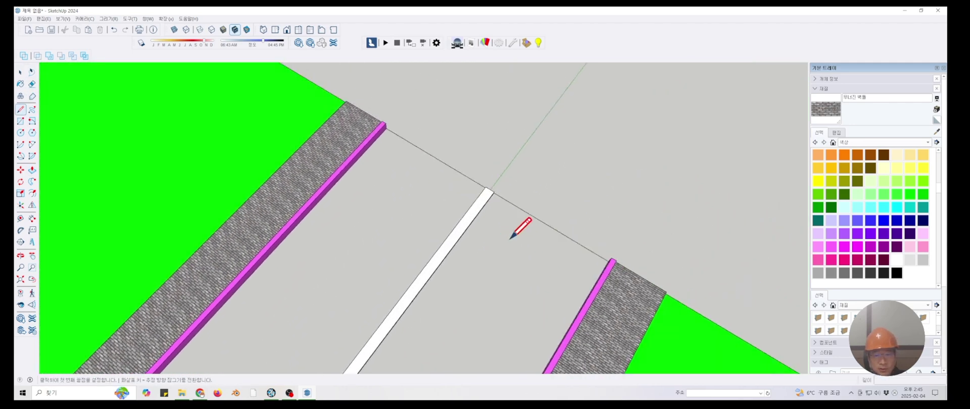
pyautogui.moveTo(510, 238)
pyautogui.mouseDown(button='middle')
pyautogui.moveTo(523, 229)
pyautogui.moveTo(491, 232)
pyautogui.moveTo(480, 245)
pyautogui.moveTo(446, 236)
pyautogui.moveTo(291, 276)
pyautogui.mouseUp(button='middle')
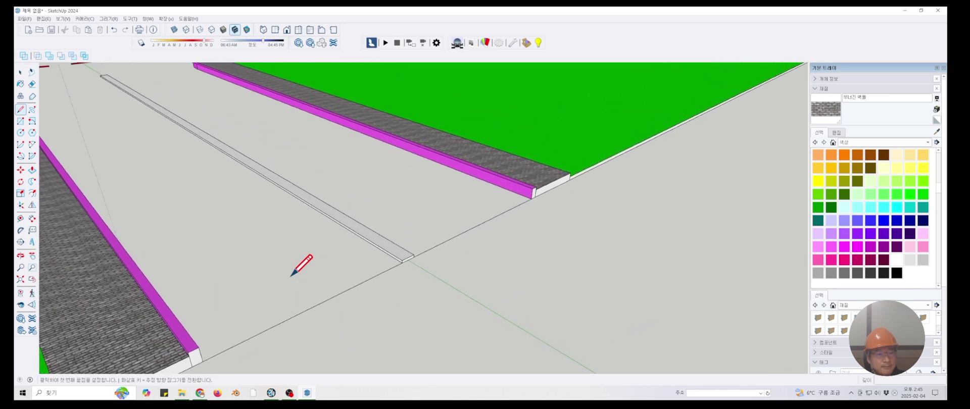
pyautogui.click(203, 361)
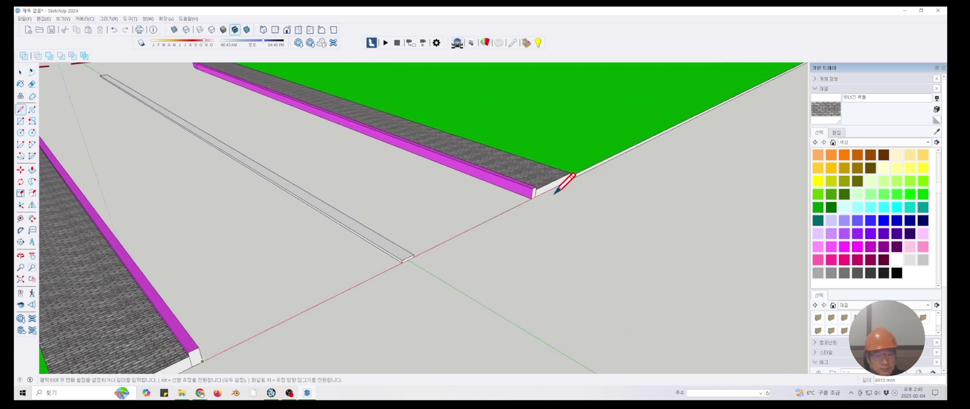
pyautogui.click(532, 198)
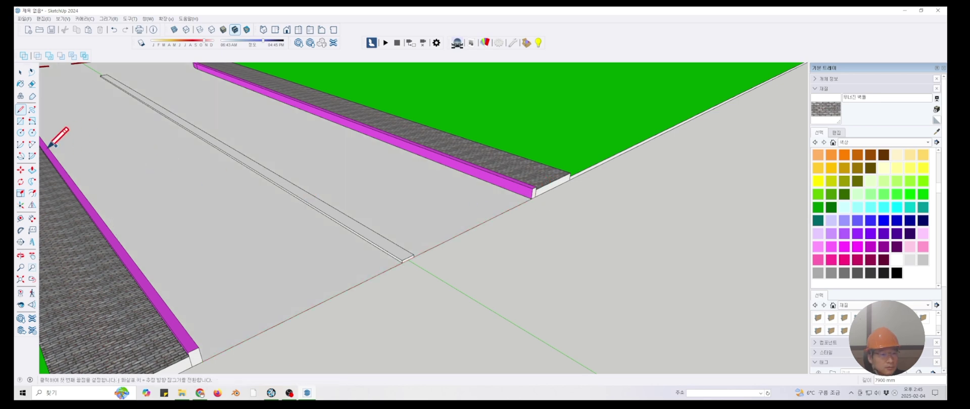
# Push/Pull the road face up by about 41 mm
pyautogui.click(31, 170)
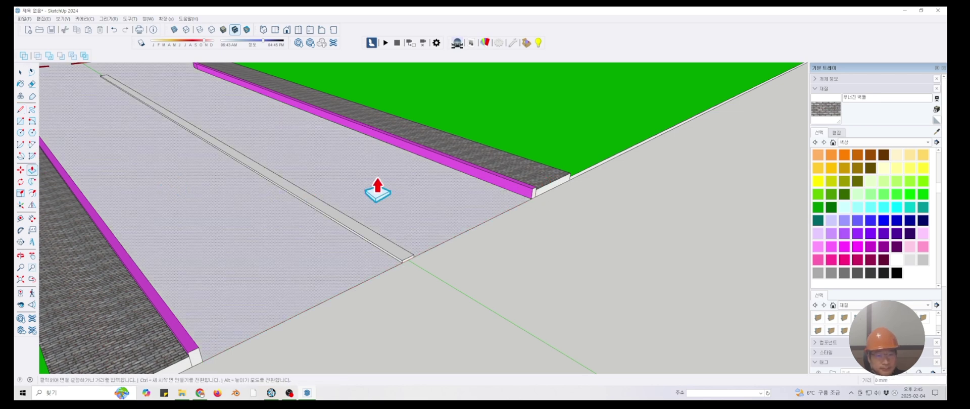
pyautogui.click(377, 190)
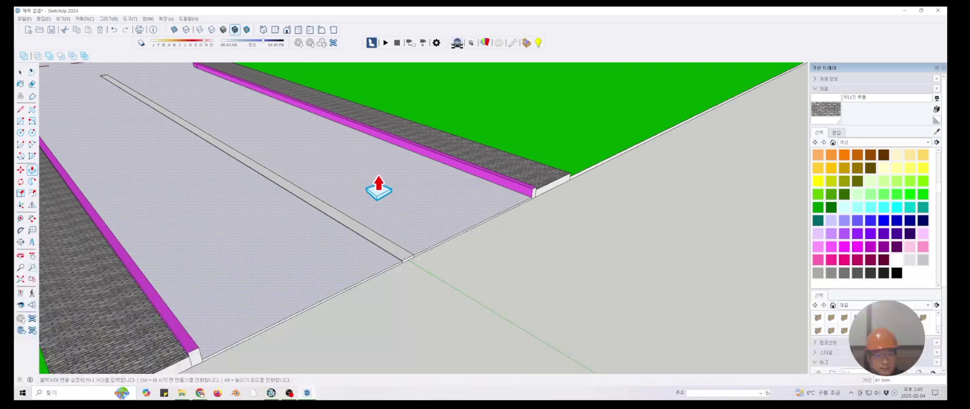
pyautogui.click(150, 146)
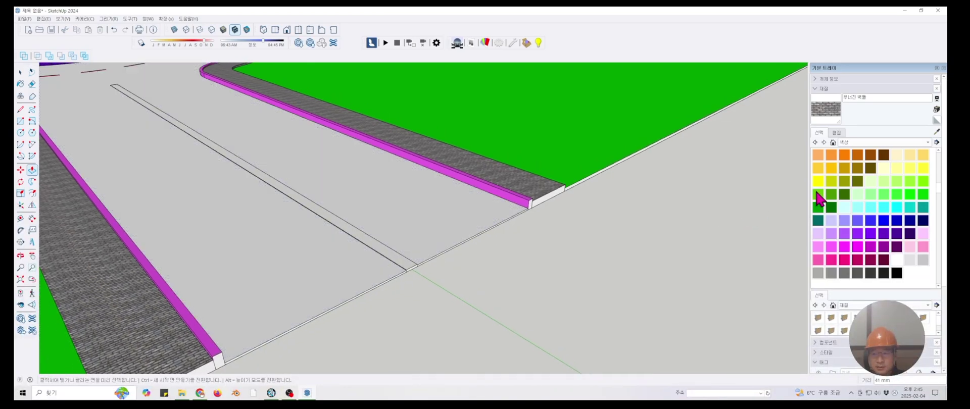
# Paint the whole road surface around the roundabout with yellow E04
pyautogui.click(924, 170)
pyautogui.click(433, 188)
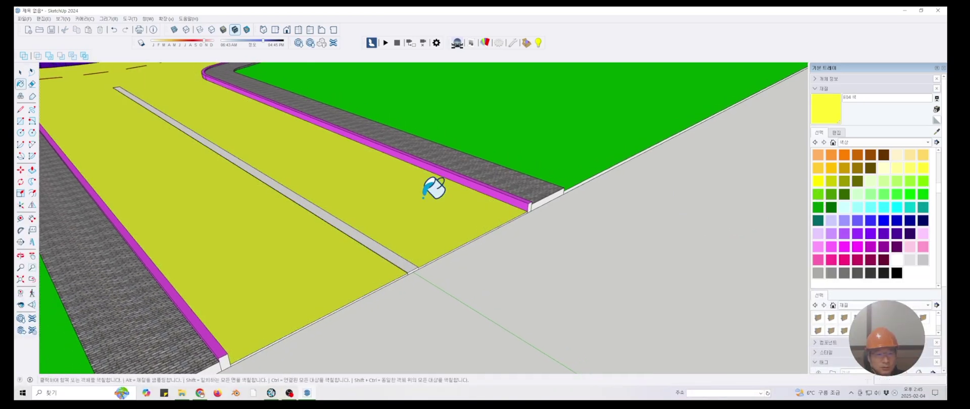
pyautogui.scroll(-3, 365, 216)
pyautogui.moveTo(364, 216); pyautogui.dragTo(317, 203, button='middle')
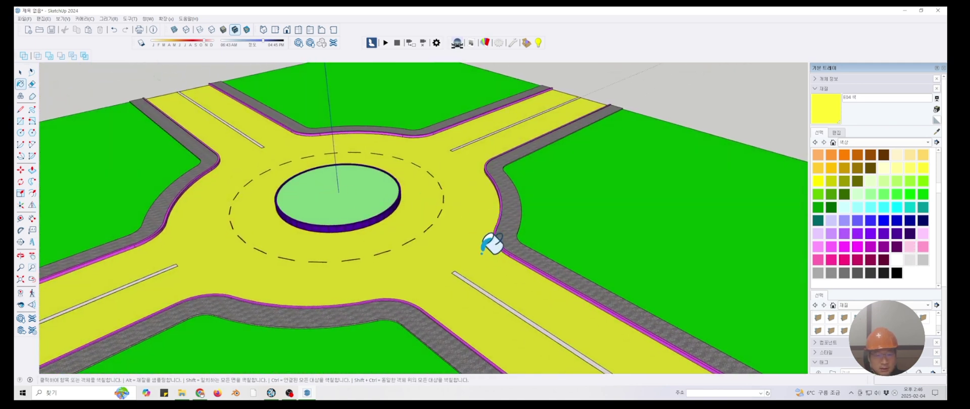
# Paint the first median strip on the road approach with the pink colour A02
pyautogui.scroll(-1, 903, 230)
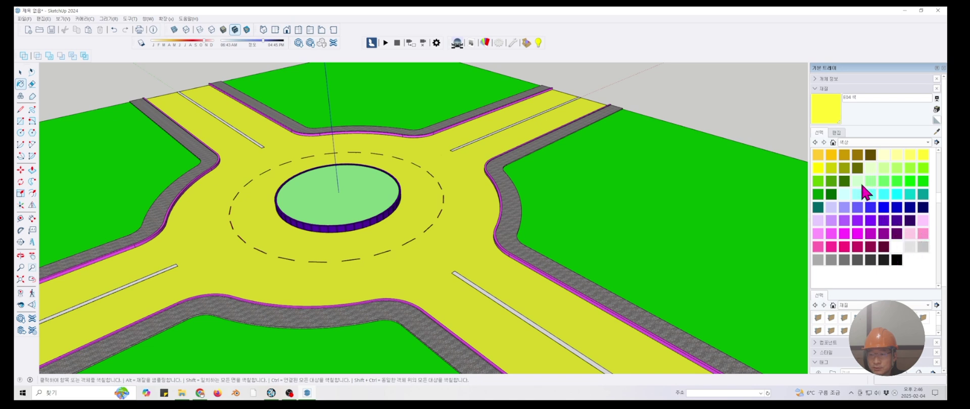
pyautogui.scroll(3, 863, 187)
pyautogui.click(870, 158)
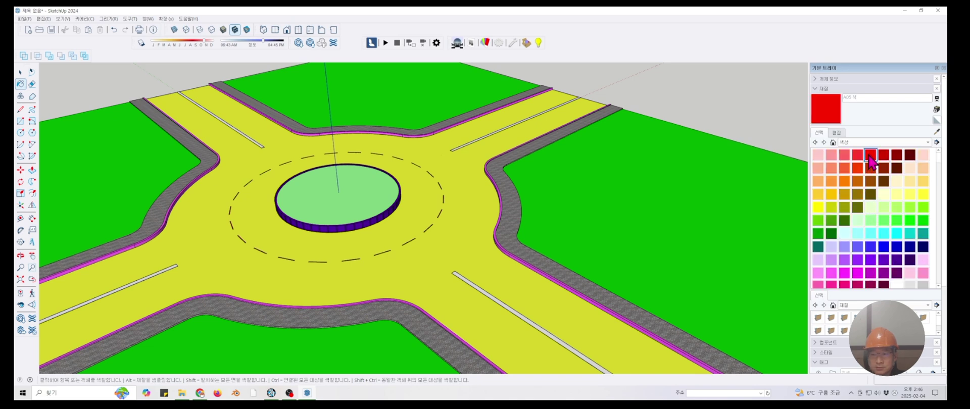
pyautogui.click(831, 154)
pyautogui.scroll(5, 449, 253)
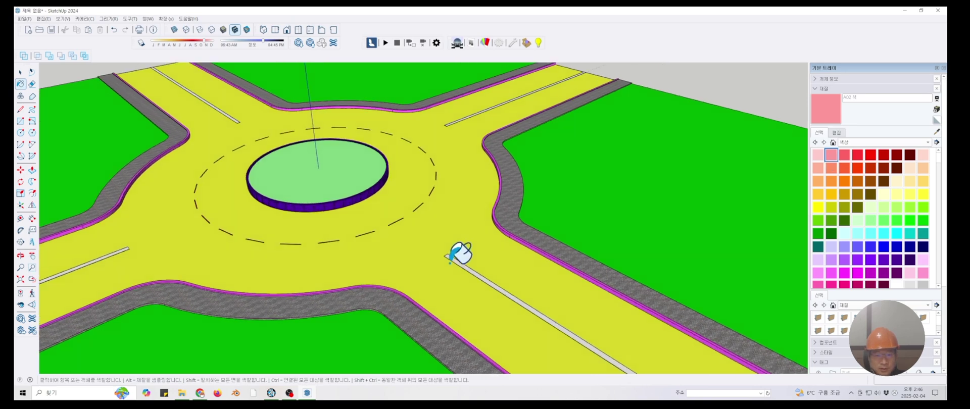
pyautogui.click(428, 244)
# Paint the three remaining median strips on the other road approaches with pink A02
pyautogui.scroll(-8, 429, 242)
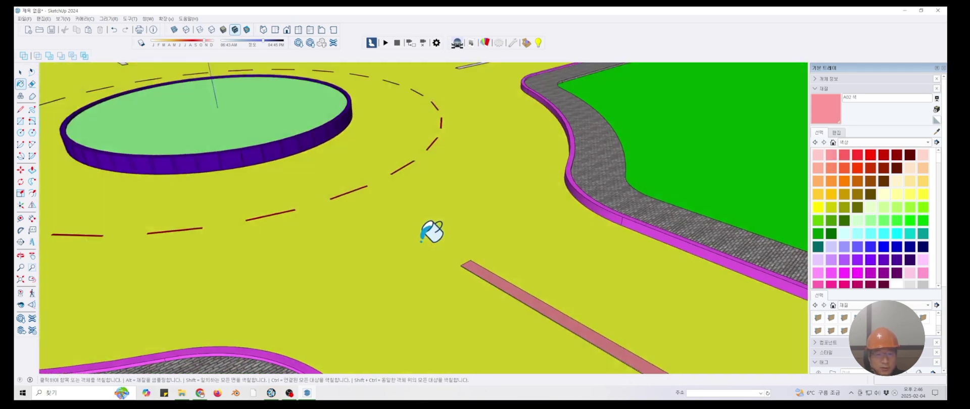
pyautogui.scroll(6, 252, 227)
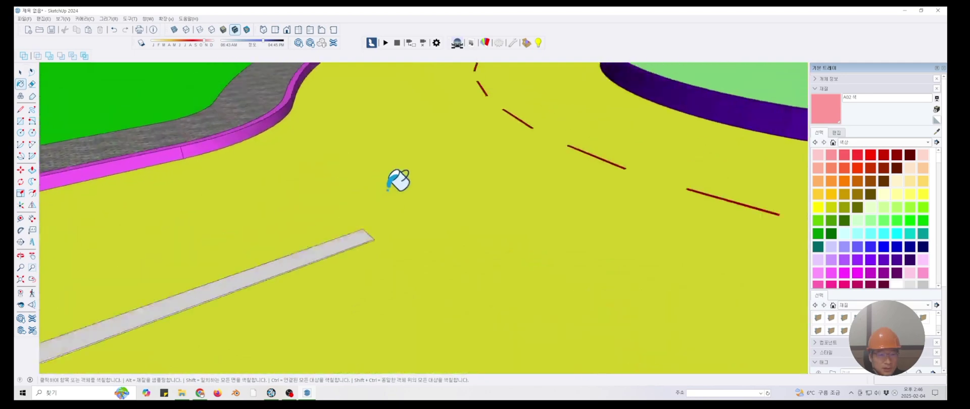
pyautogui.click(366, 255)
pyautogui.scroll(-6, 399, 200)
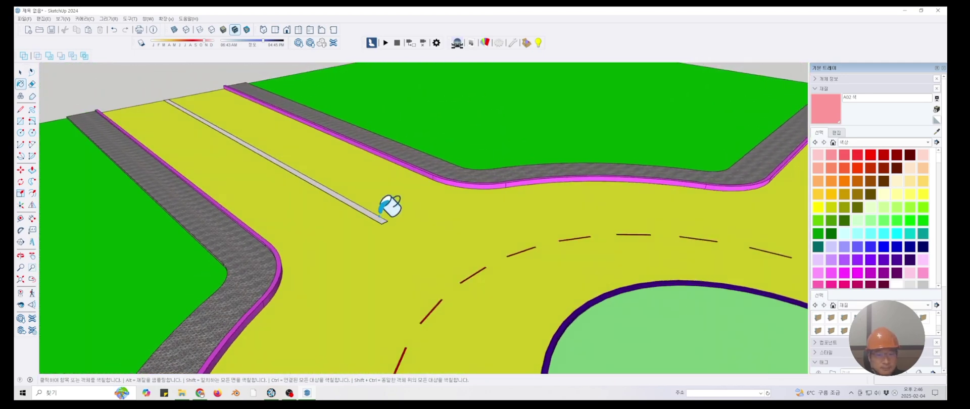
pyautogui.scroll(7, 340, 191)
pyautogui.click(257, 230)
pyautogui.scroll(5, 676, 223)
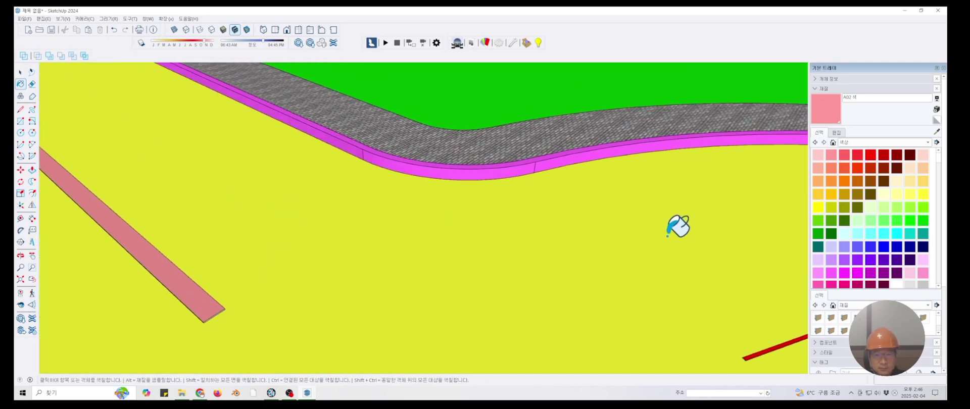
pyautogui.scroll(-5, 675, 223)
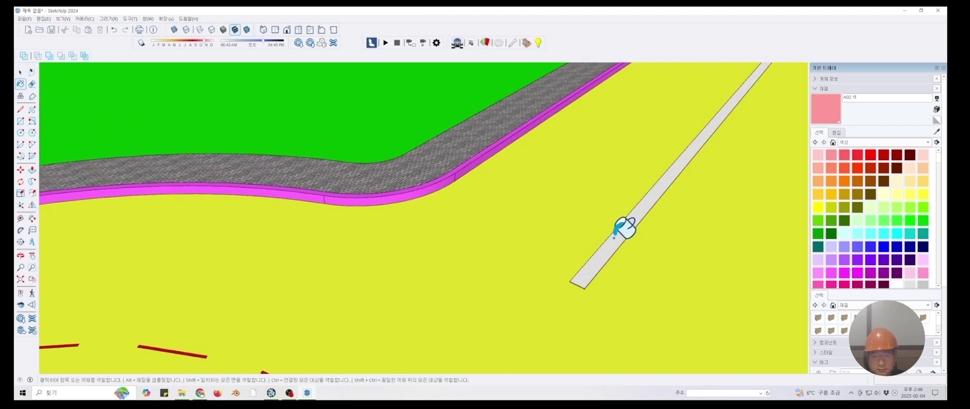
pyautogui.click(623, 226)
pyautogui.scroll(4, 624, 226)
pyautogui.scroll(-6, 625, 227)
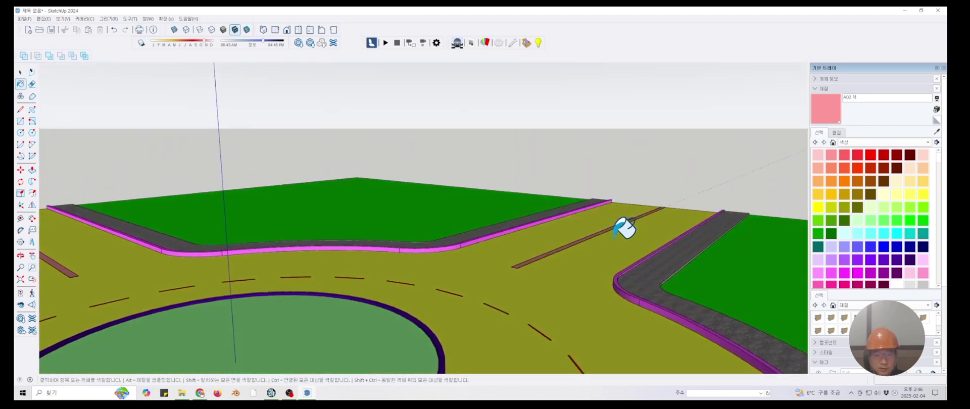
pyautogui.scroll(-2, 625, 228)
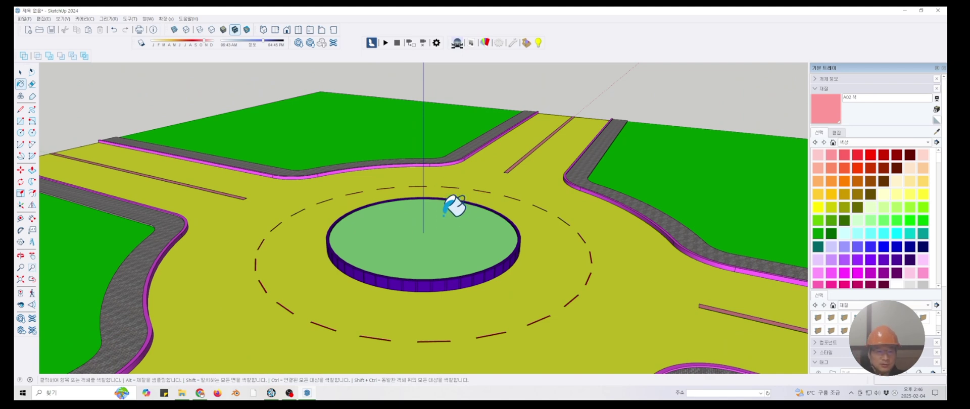
pyautogui.scroll(-2, 454, 204)
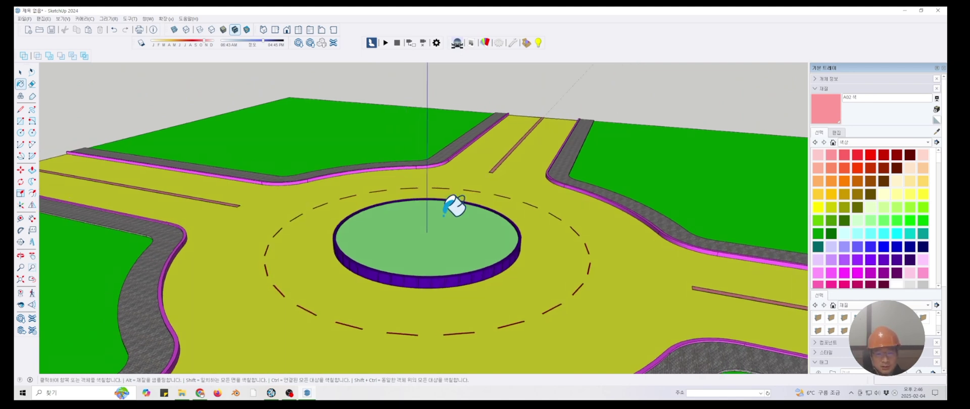
pyautogui.scroll(-5, 454, 206)
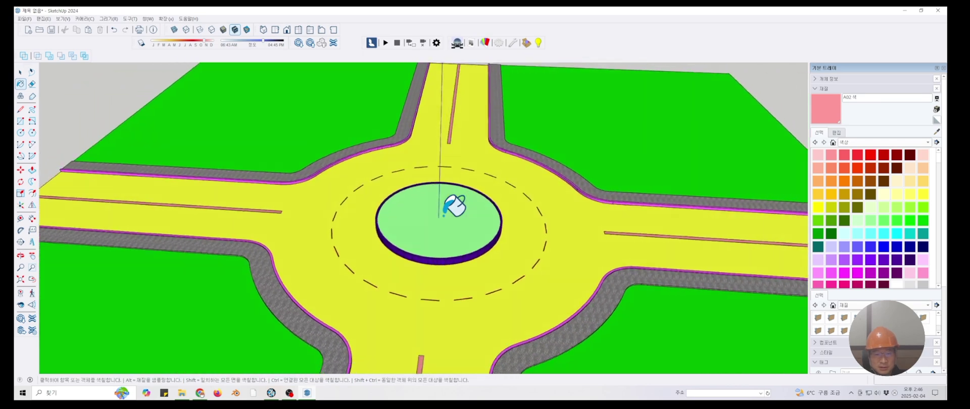
pyautogui.scroll(7, 455, 206)
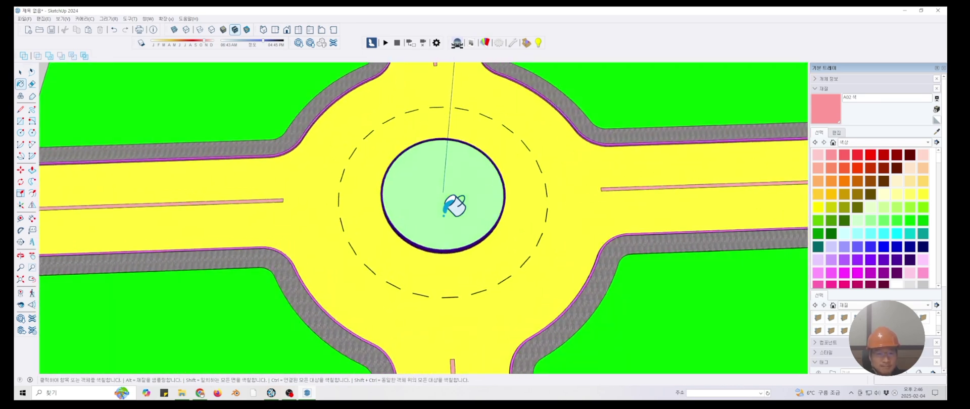
pyautogui.scroll(-7, 454, 206)
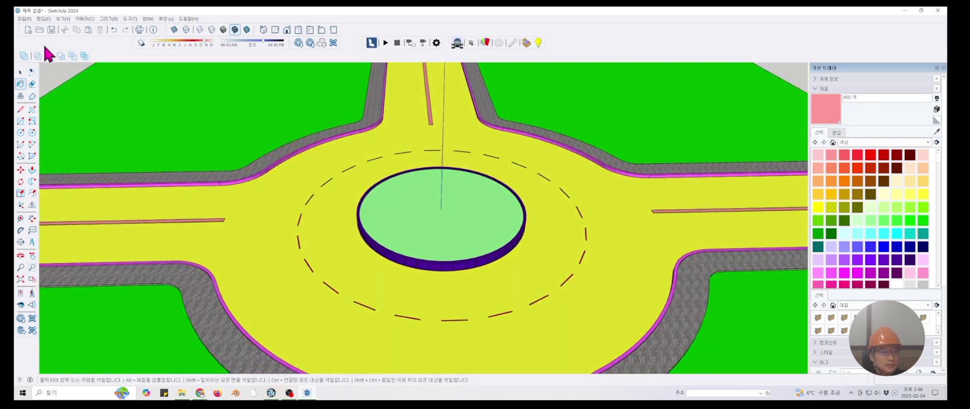
# Save the SketchUp model to the Desktop as ROUNDABOUT.skp
pyautogui.click(51, 30)
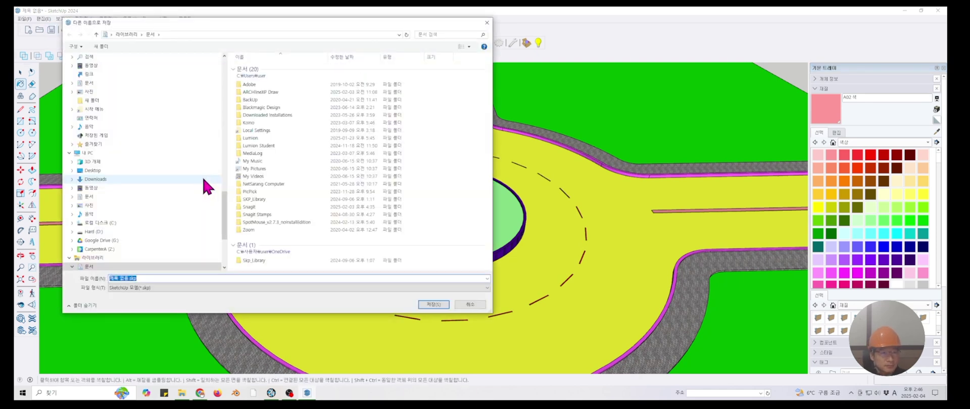
pyautogui.moveTo(224, 216); pyautogui.dragTo(233, 59)
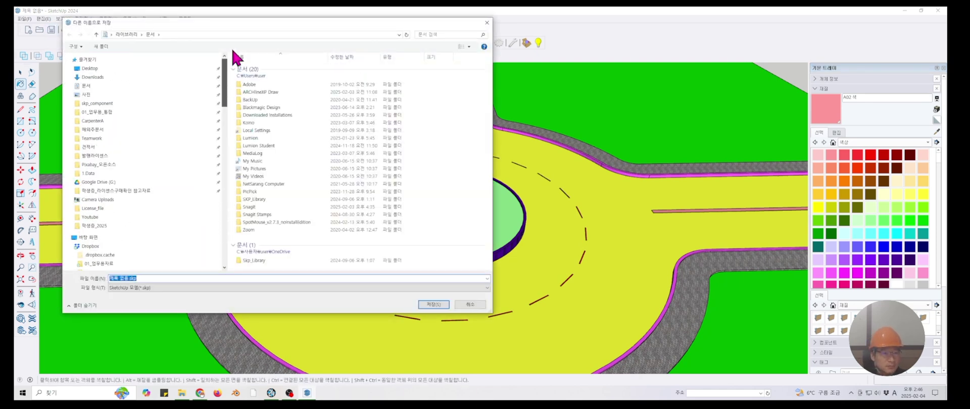
pyautogui.click(106, 70)
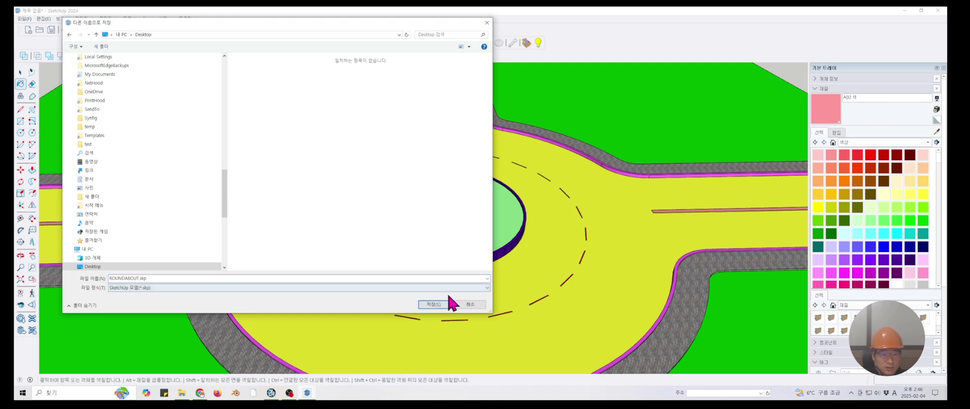
pyautogui.click(433, 305)
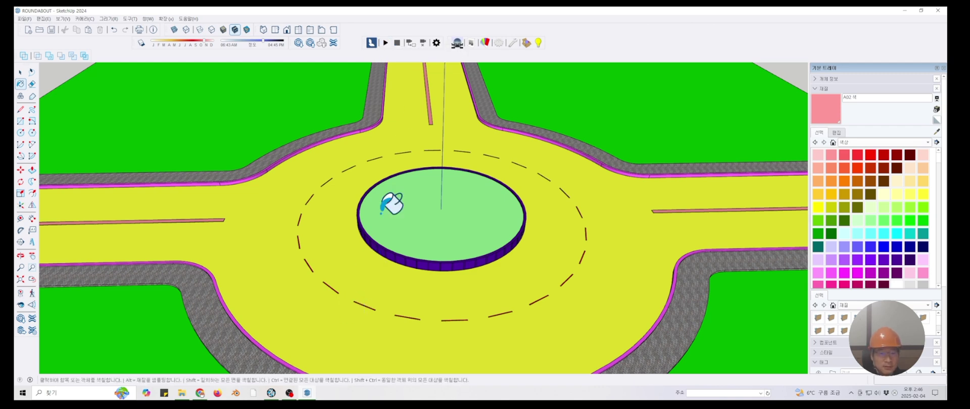
# Launch Lumion through LiveSync, sync a raised view of the whole roundabout from SketchUp, and switch back to Lumion
pyautogui.click(386, 44)
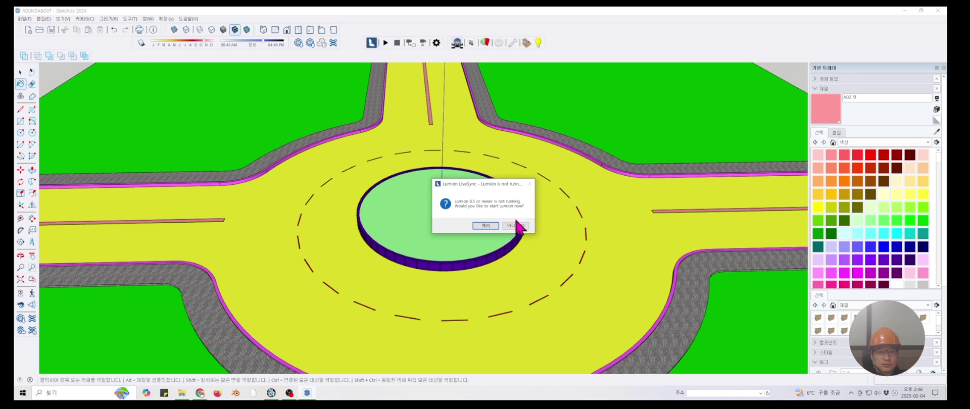
pyautogui.click(484, 225)
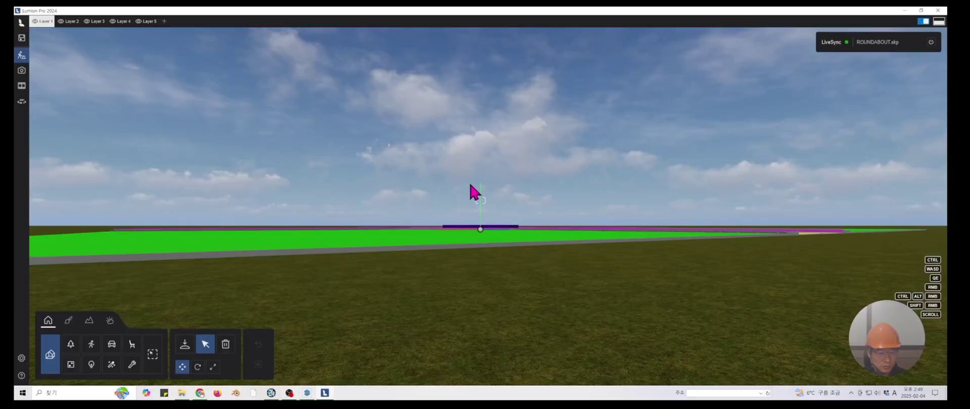
pyautogui.click(307, 393)
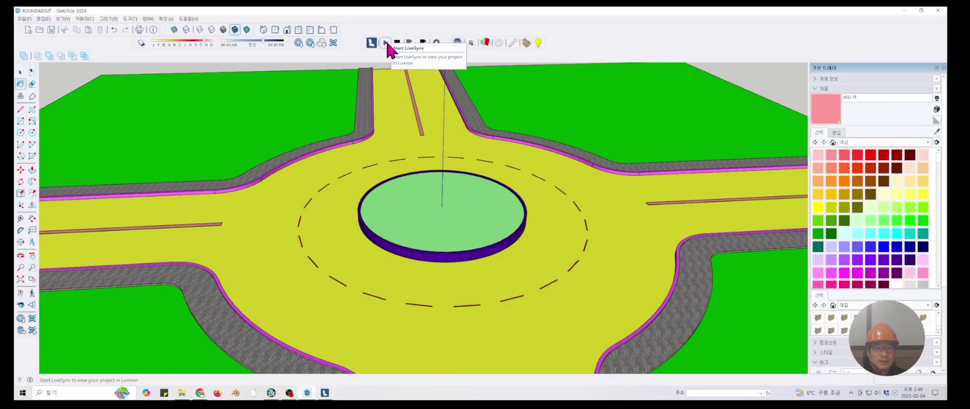
pyautogui.moveTo(530, 165)
pyautogui.mouseDown(button='middle')
pyautogui.moveTo(515, 151)
pyautogui.moveTo(522, 194)
pyautogui.mouseUp(button='middle')
pyautogui.scroll(-1, 522, 194)
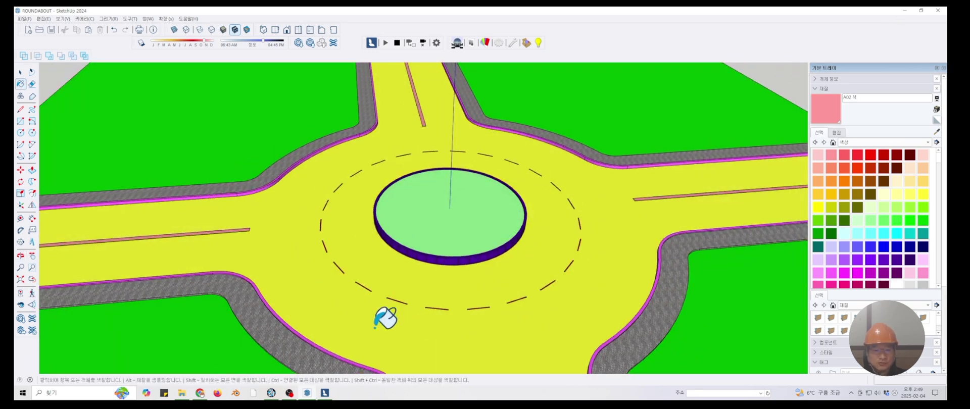
pyautogui.click(325, 394)
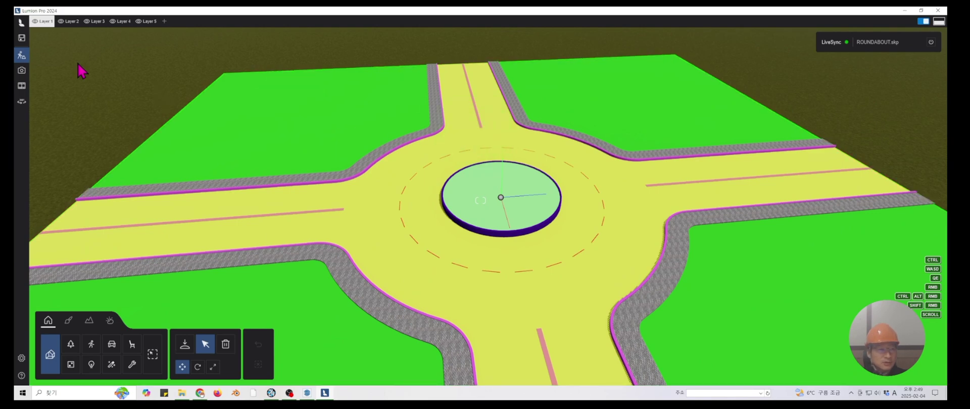
# Save the Lumion scene to the Desktop as the project file ROUNDABOUT
pyautogui.moveTo(22, 46)
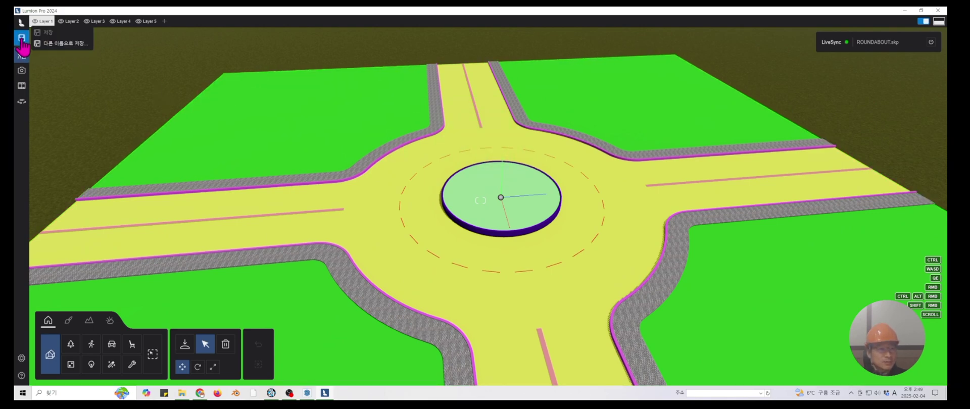
pyautogui.click(64, 45)
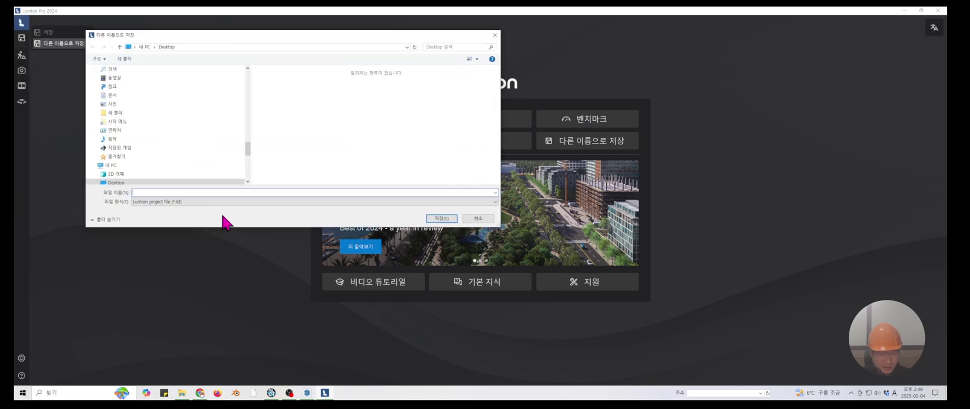
pyautogui.write('ROUNDABOUT')
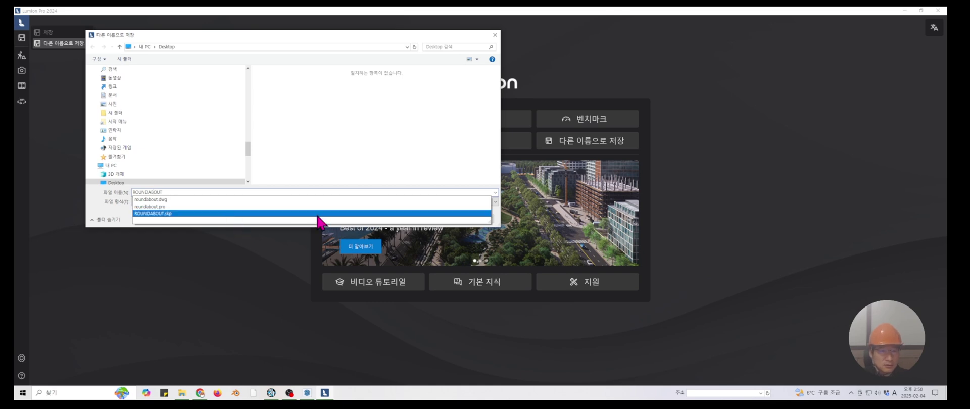
pyautogui.click(349, 141)
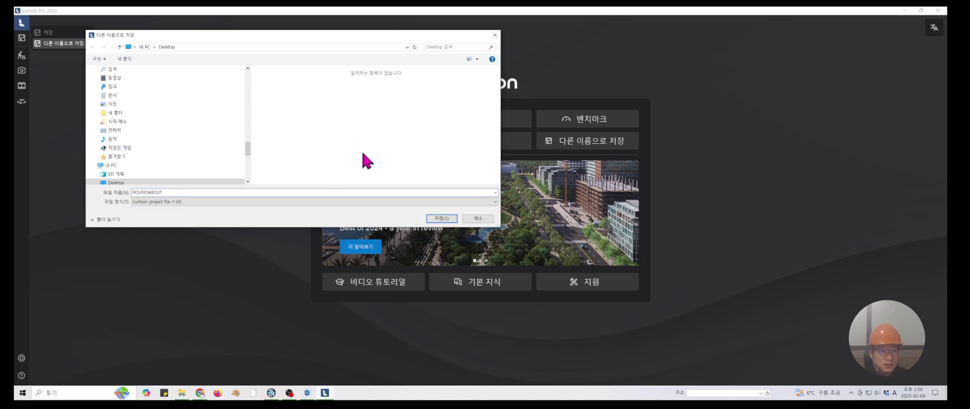
pyautogui.click(455, 218)
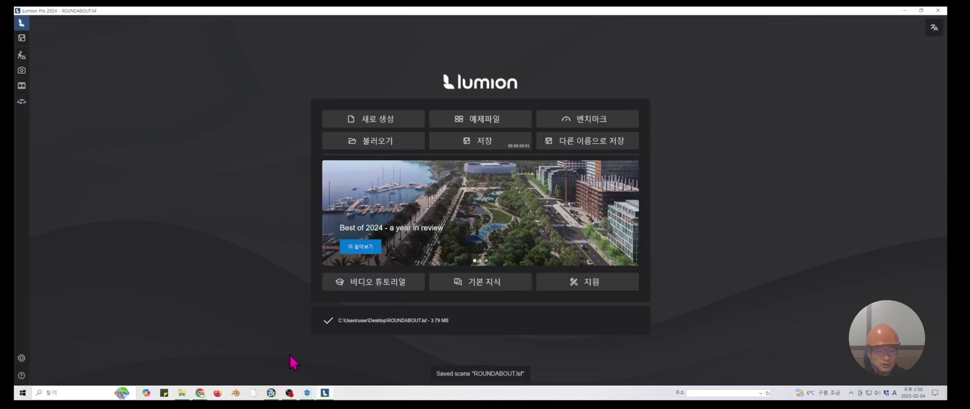
# Switch to SketchUp, close it, and return to the build mode of the Lumion scene
pyautogui.moveTo(308, 393)
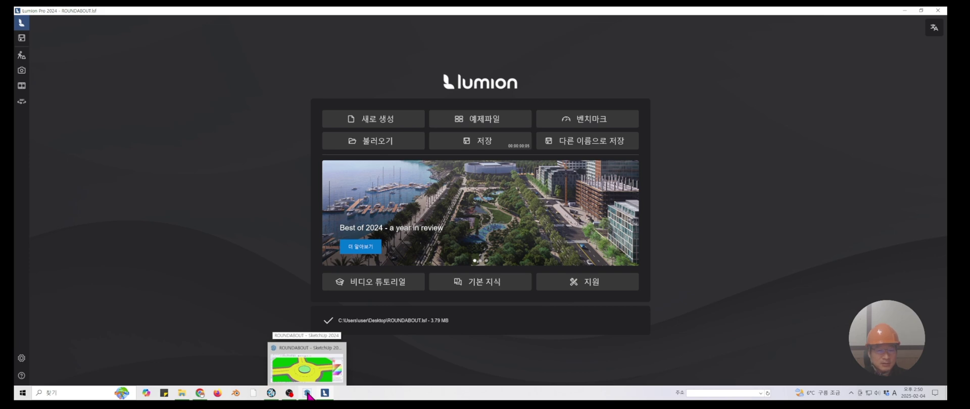
pyautogui.click(308, 394)
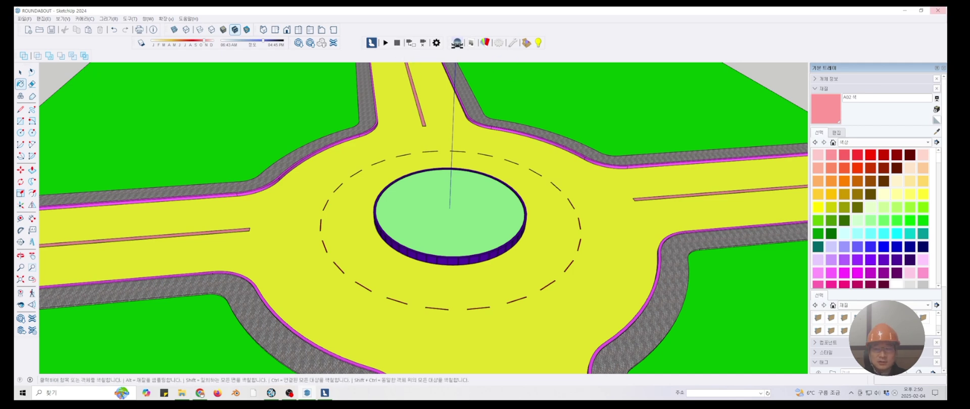
pyautogui.click(938, 12)
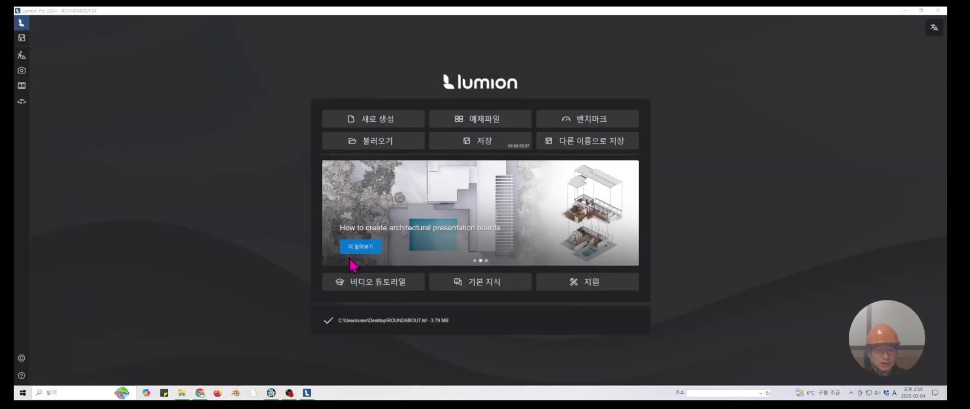
pyautogui.click(21, 56)
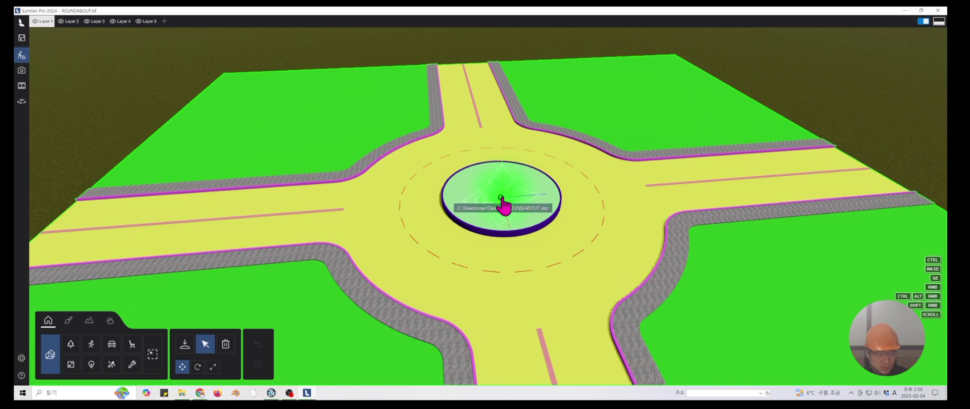
# Record the first movie clip from two camera keyframes showing the roundabout closer up from two different angles, and return to the clip overview
pyautogui.moveTo(500, 197); pyautogui.dragTo(467, 182, button='middle')
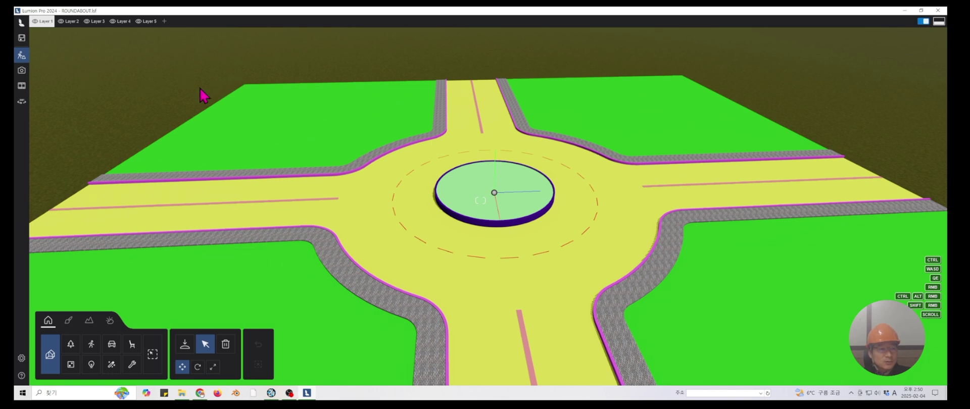
pyautogui.click(21, 87)
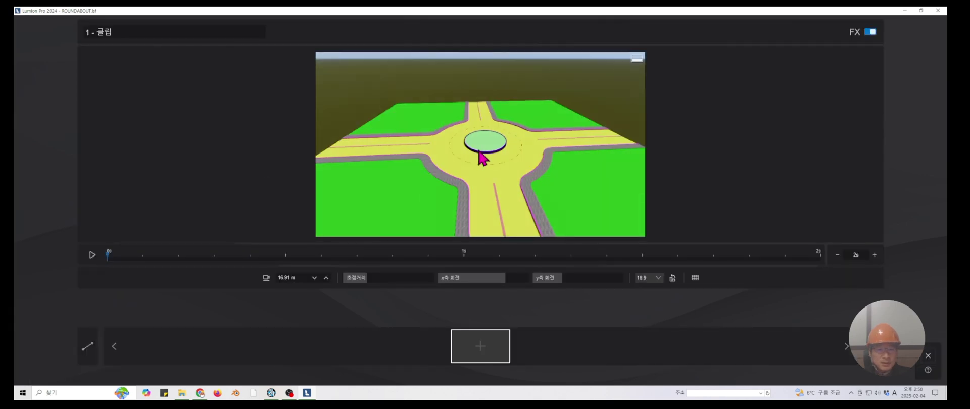
pyautogui.scroll(5, 483, 158)
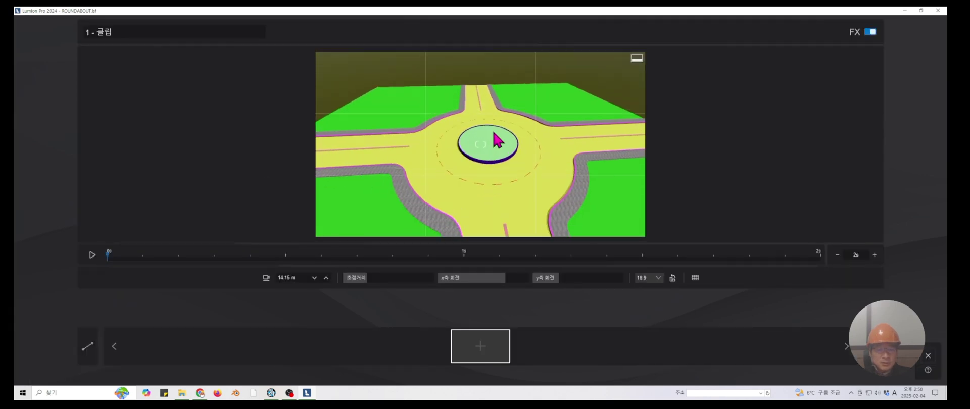
pyautogui.click(479, 348)
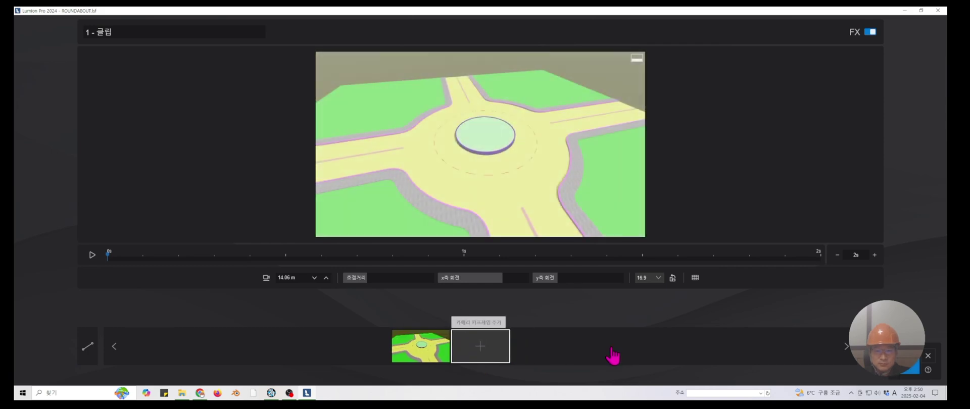
pyautogui.moveTo(544, 190); pyautogui.dragTo(424, 184, button='right')
pyautogui.click(481, 347)
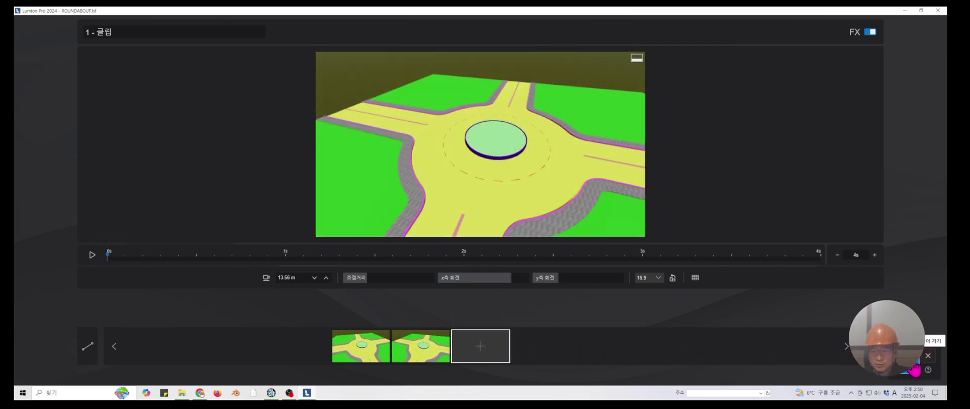
pyautogui.click(914, 366)
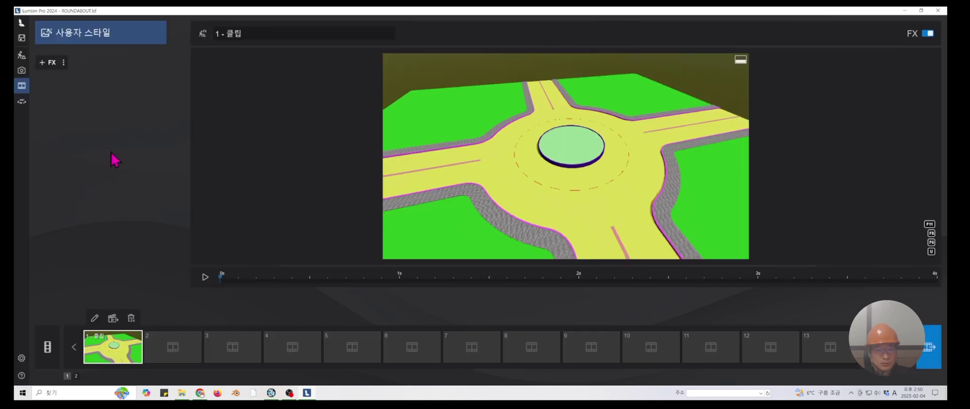
# Add the architectural Remove background effect to the clip with a white background and Colorize background off
pyautogui.click(53, 62)
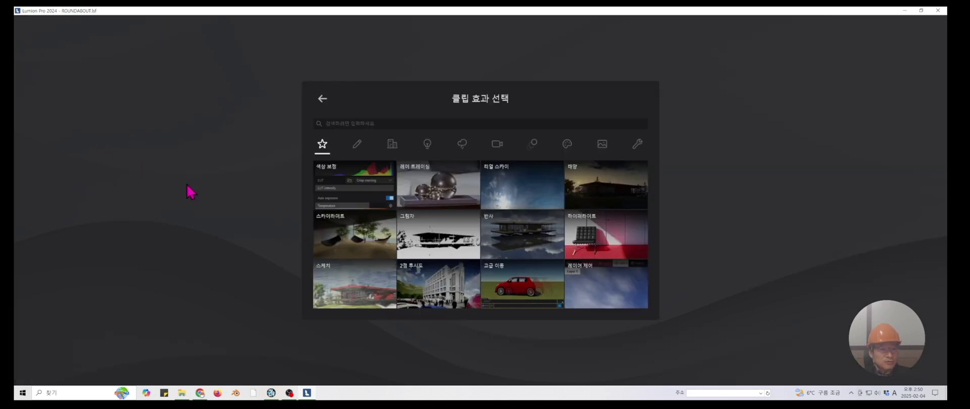
pyautogui.click(391, 146)
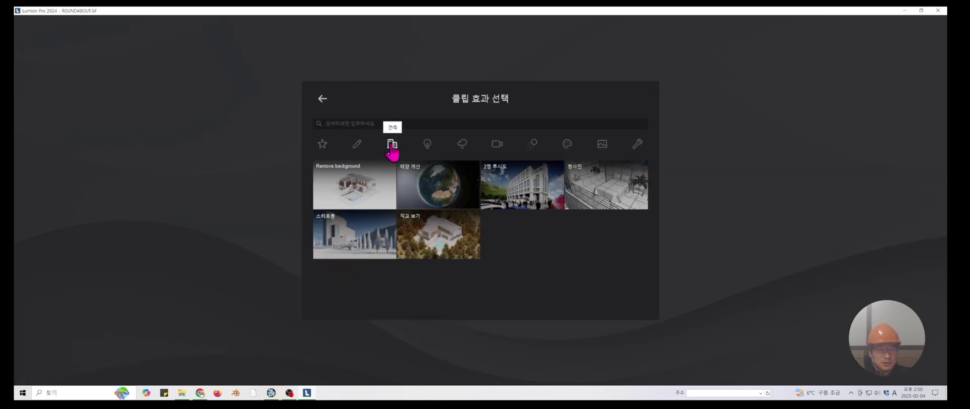
pyautogui.click(348, 193)
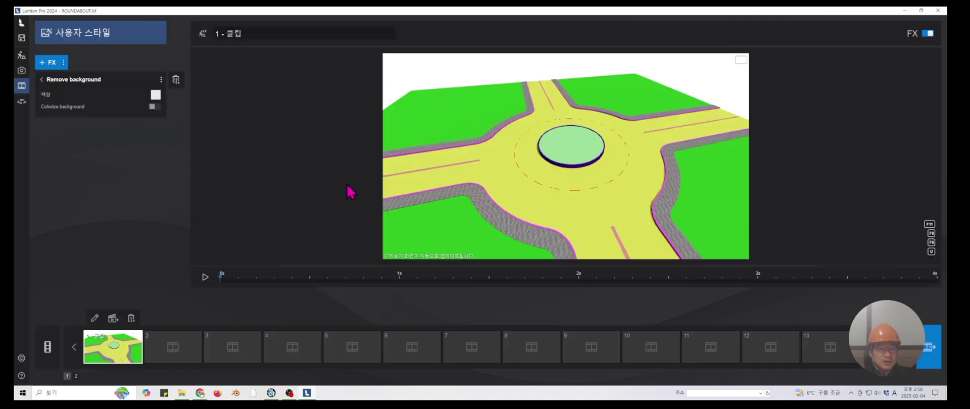
pyautogui.click(154, 106)
pyautogui.click(155, 107)
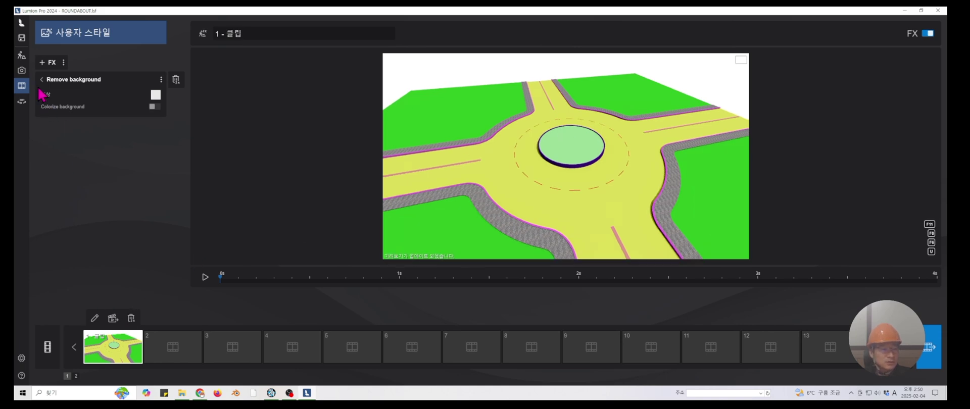
# Rename the clip as Full
pyautogui.click(255, 34)
pyautogui.press('BackSpace')
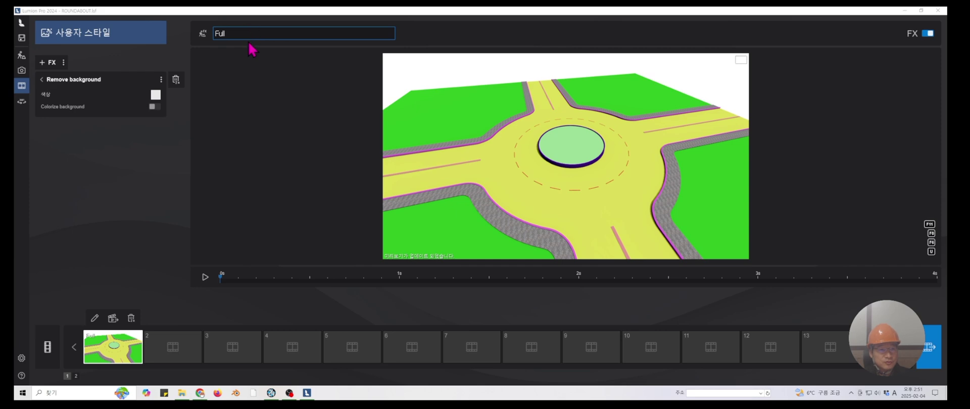
# Confirm Full as the movie clip's name and return to the scene building mode
pyautogui.press('Return')
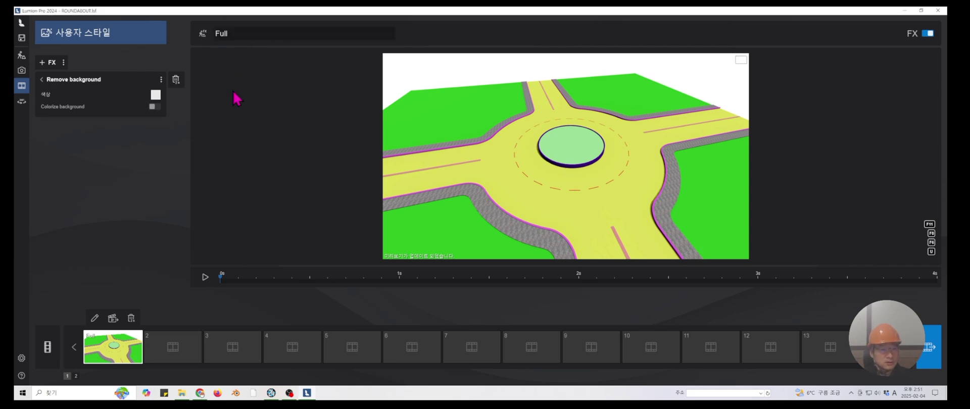
pyautogui.click(21, 54)
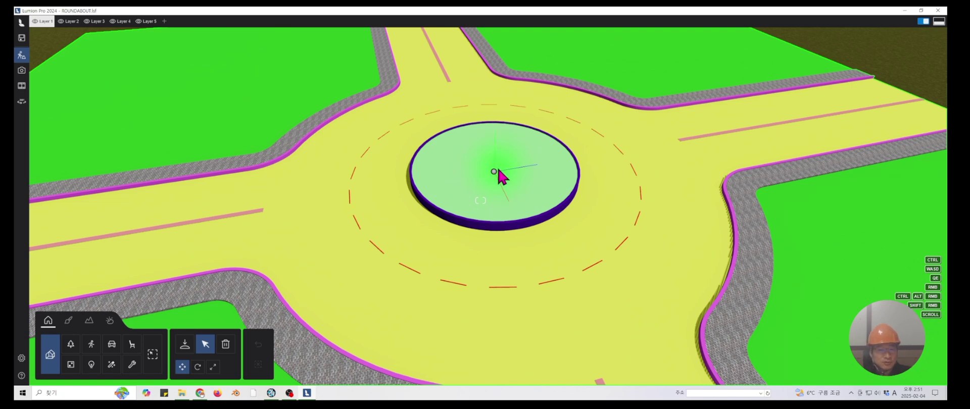
# Start material editing on the top surface of the roundabout's central island
pyautogui.scroll(3, 503, 164)
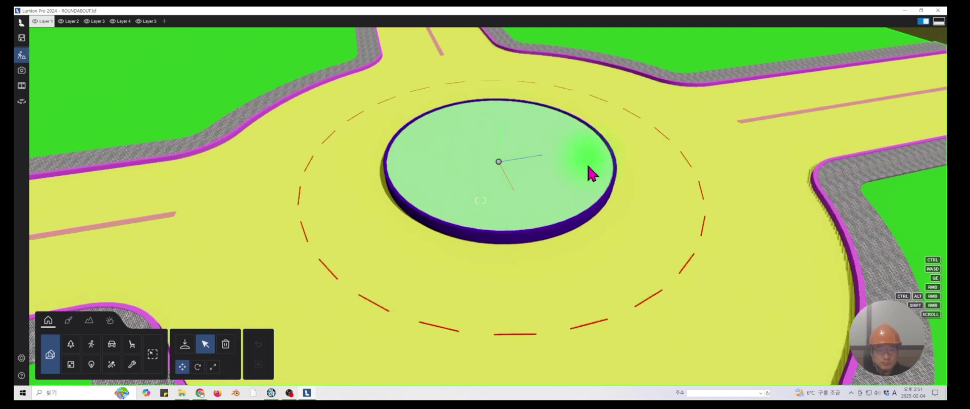
pyautogui.click(89, 325)
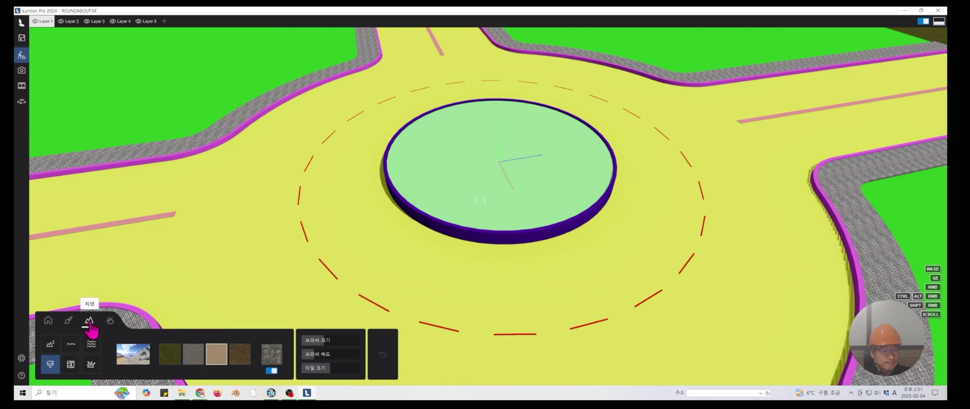
pyautogui.click(68, 323)
pyautogui.click(467, 172)
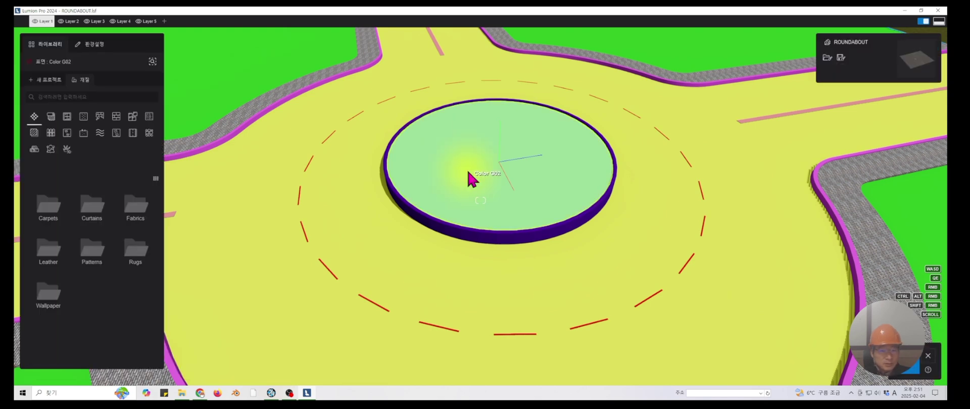
# Apply the landscape material Ground 049 2048 to the central island's top surface
pyautogui.click(149, 133)
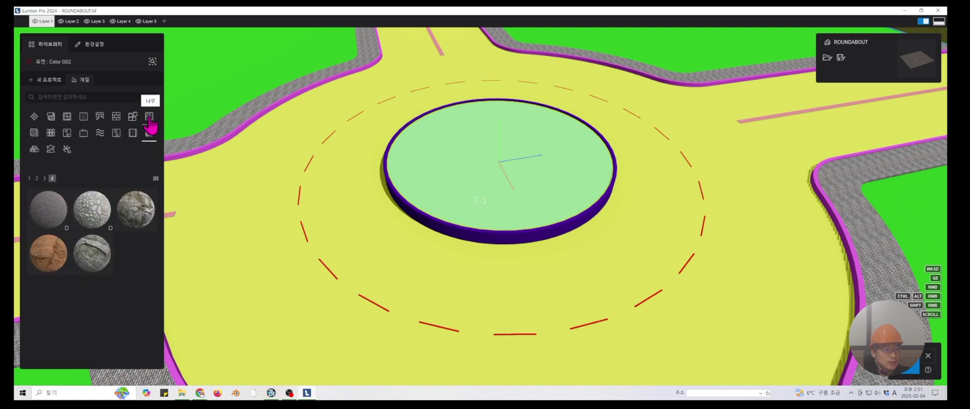
pyautogui.click(149, 117)
pyautogui.click(134, 120)
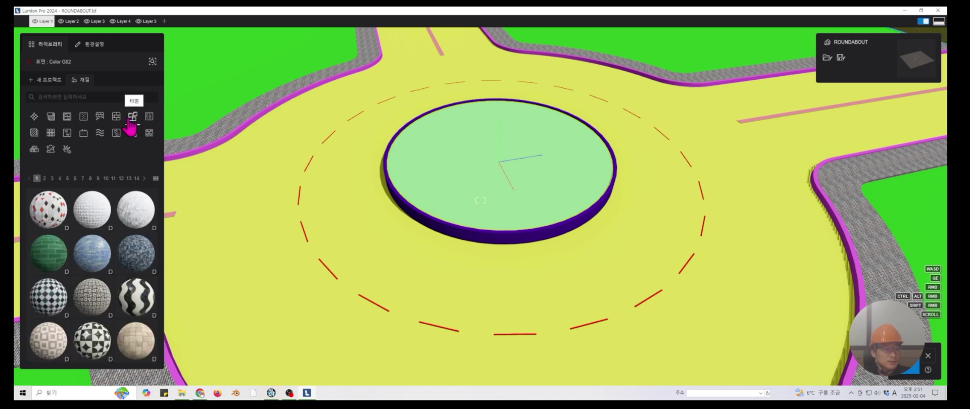
pyautogui.click(84, 134)
pyautogui.click(68, 179)
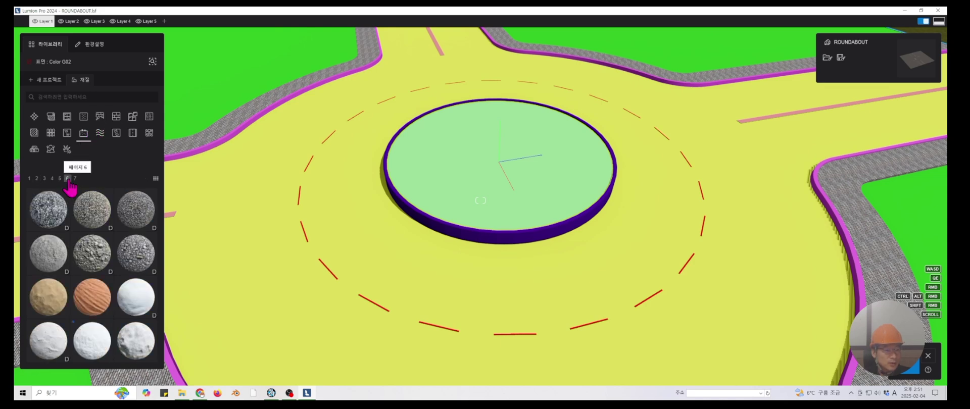
pyautogui.click(59, 178)
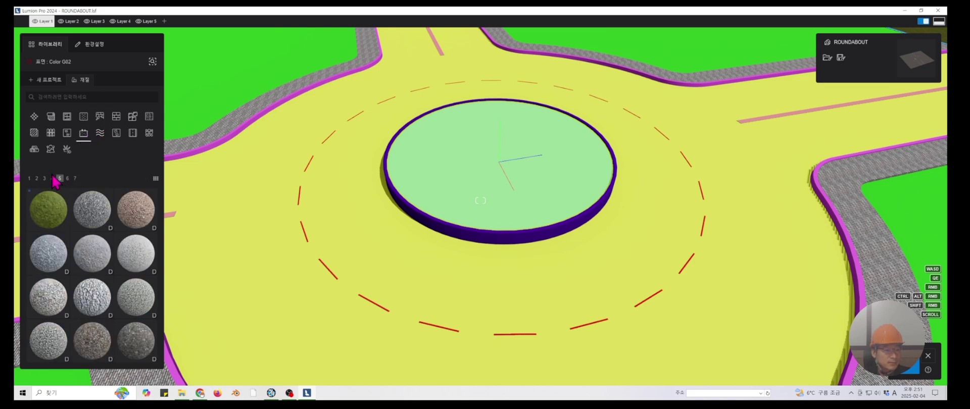
pyautogui.click(52, 178)
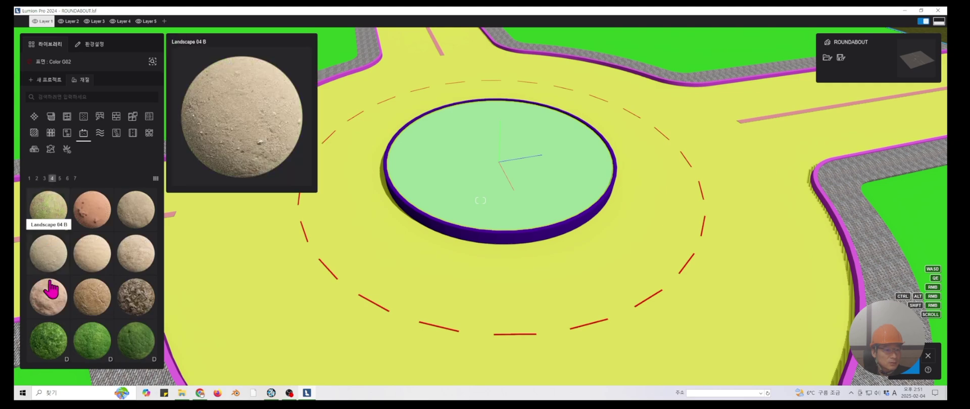
pyautogui.click(49, 212)
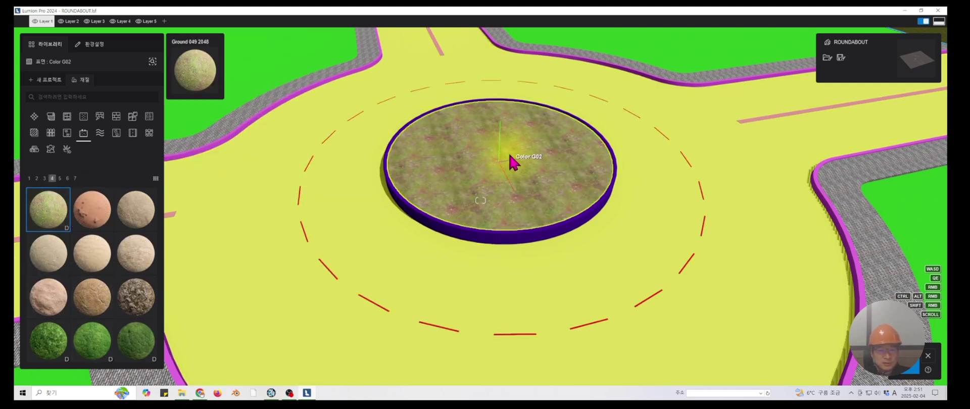
# Reduce the texture size of the island's ground material and enable its tiling option (가로 타일링 활성화)
pyautogui.click(94, 47)
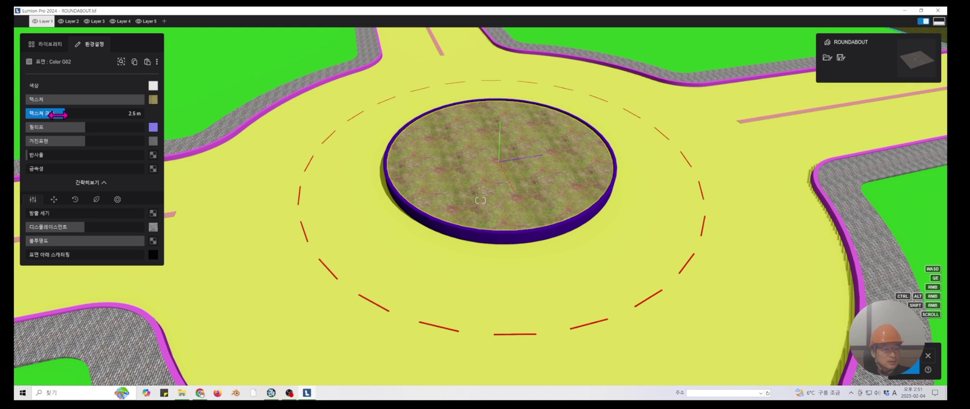
pyautogui.moveTo(57, 116); pyautogui.dragTo(54, 116)
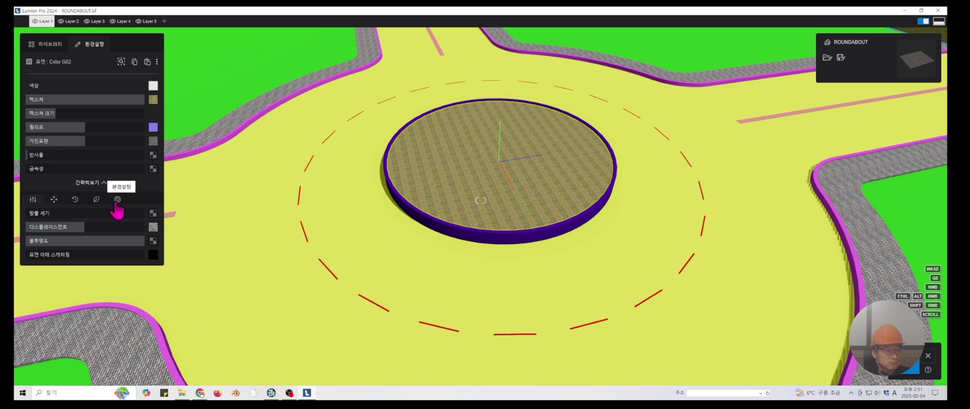
pyautogui.click(76, 200)
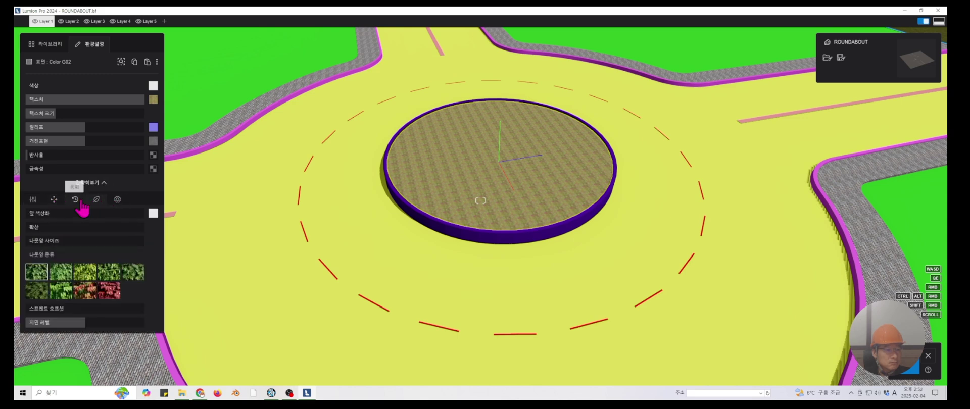
pyautogui.click(79, 201)
pyautogui.click(53, 200)
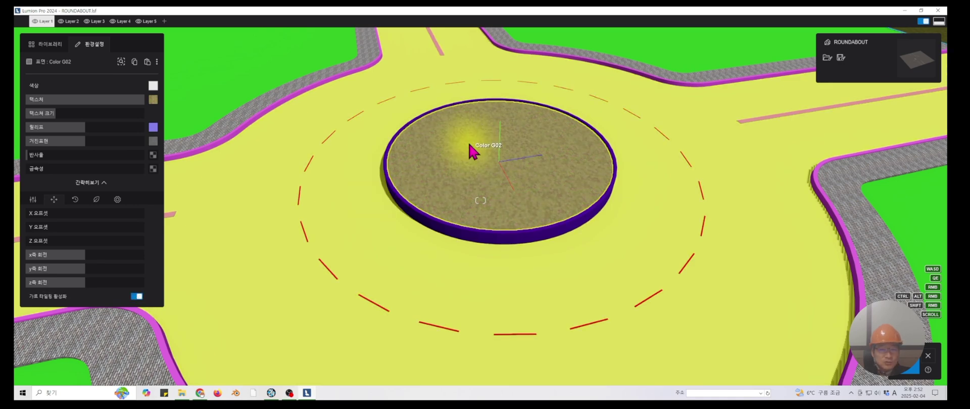
# Apply the plain grey Polii City Street Sidewalk stone material to the central island's kerb
pyautogui.scroll(5, 478, 163)
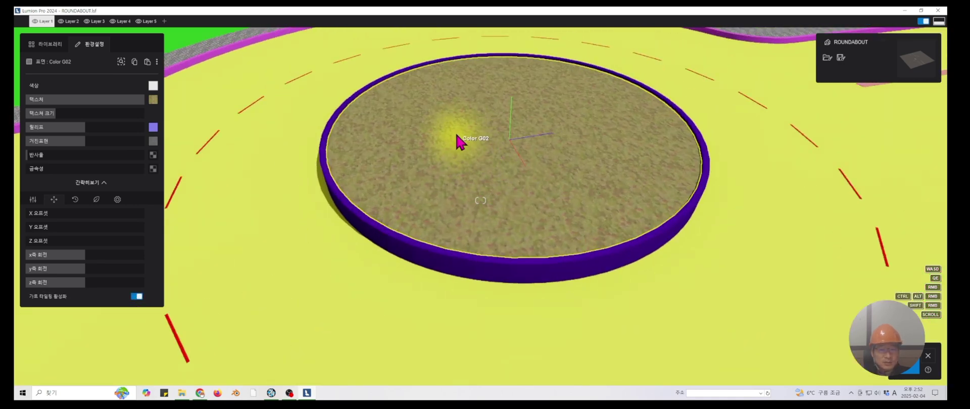
pyautogui.scroll(2, 464, 167)
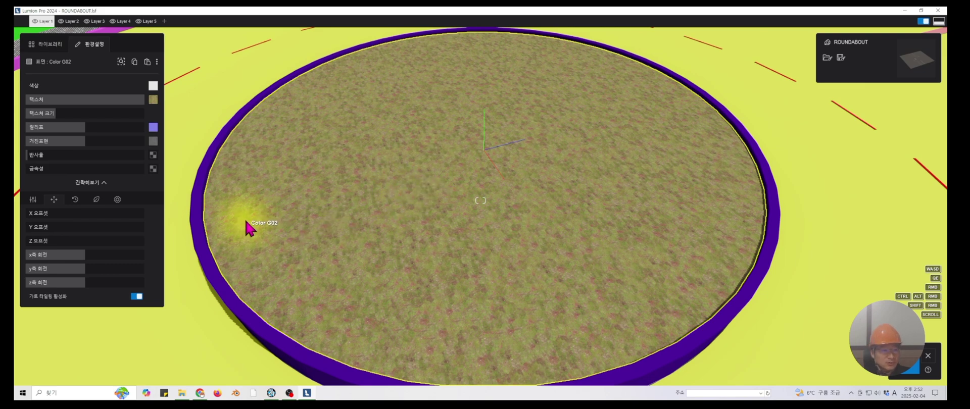
pyautogui.press('a')
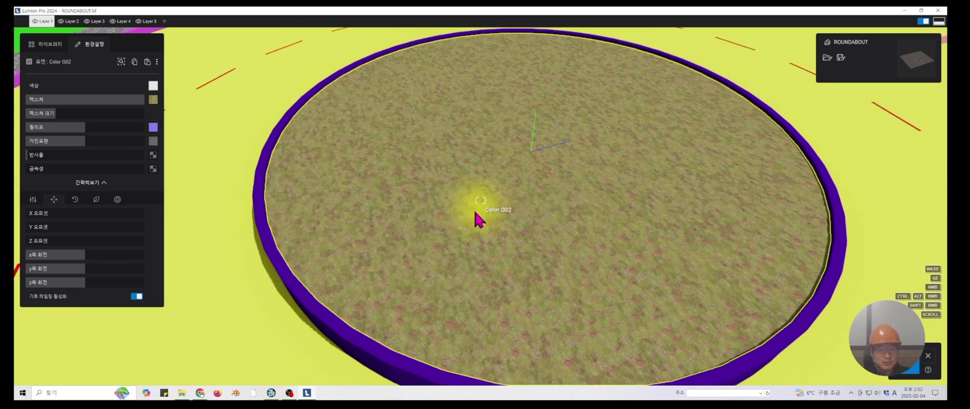
pyautogui.moveTo(475, 212); pyautogui.dragTo(457, 188, button='right')
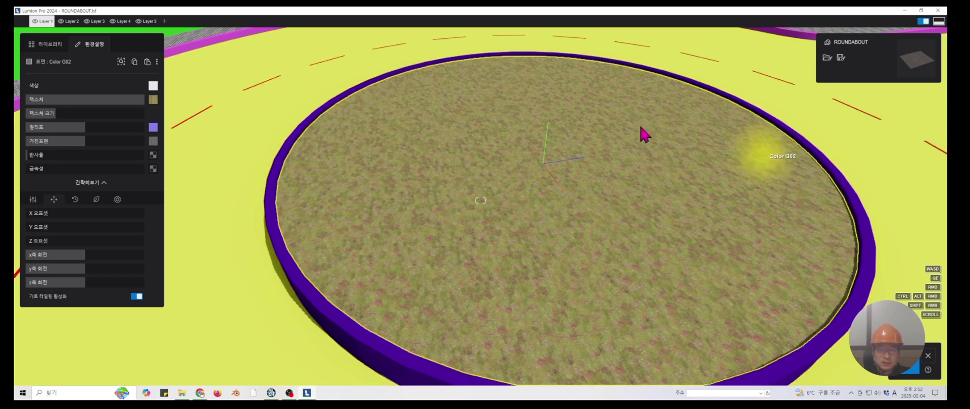
pyautogui.click(49, 44)
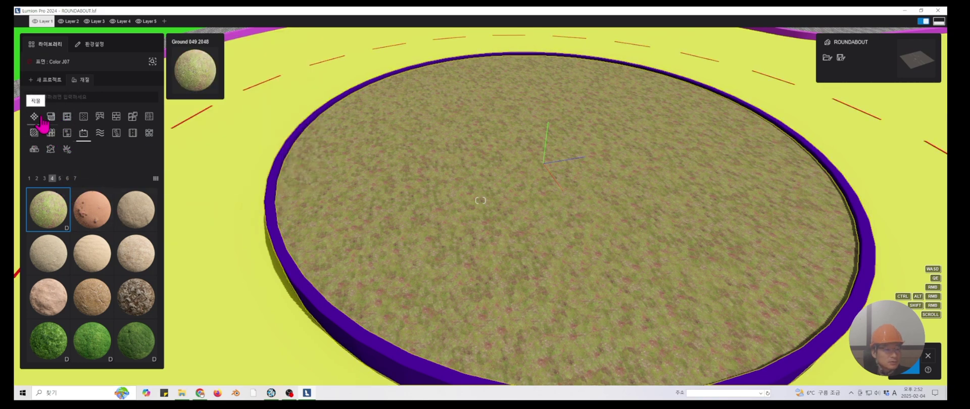
pyautogui.click(116, 120)
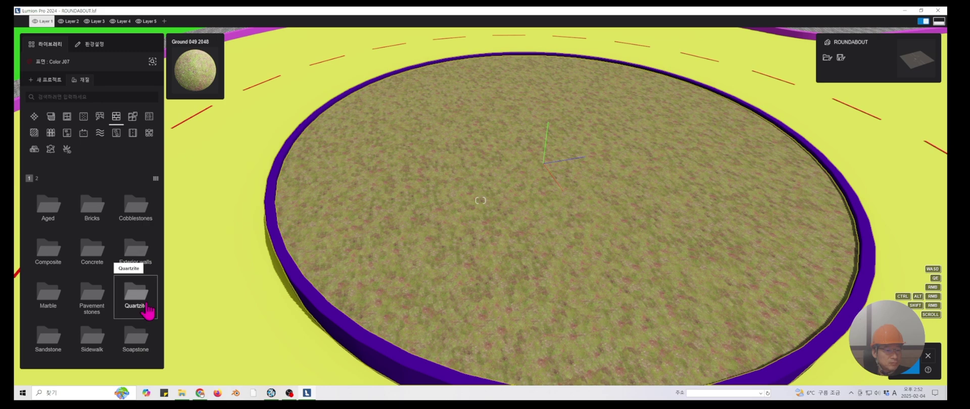
pyautogui.click(94, 339)
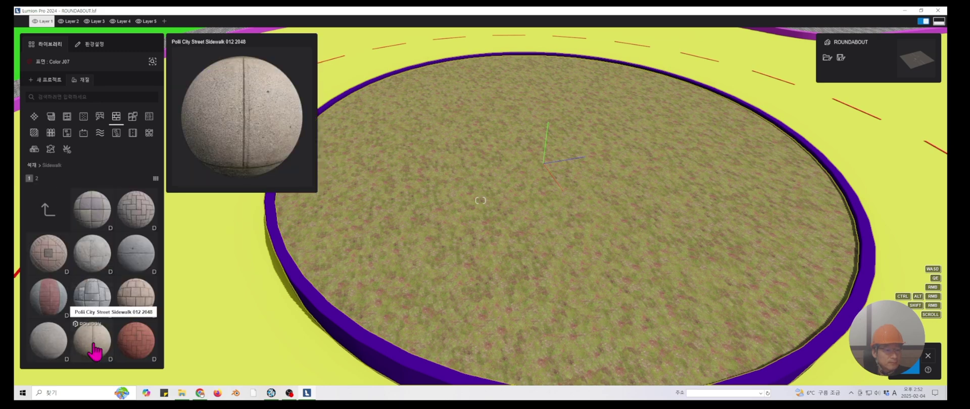
pyautogui.click(46, 349)
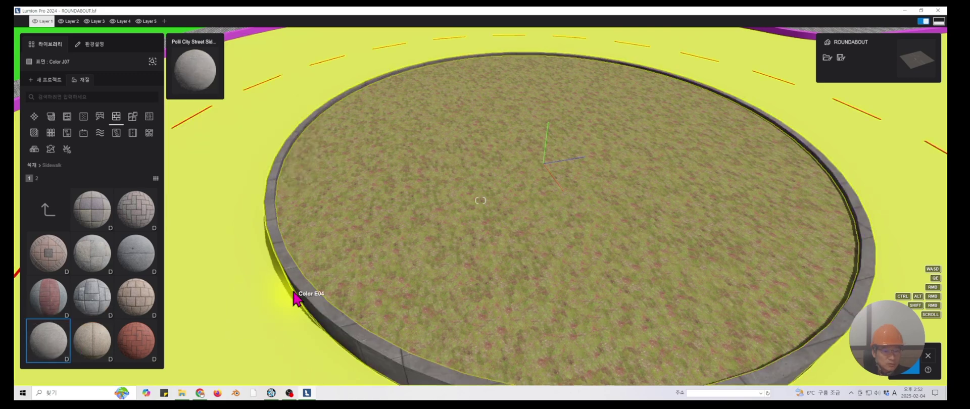
# Reduce the texture size of the kerb's sidewalk material while viewing the kerb from a low angle
pyautogui.scroll(2, 406, 206)
pyautogui.moveTo(419, 192); pyautogui.dragTo(379, 125, button='right')
pyautogui.moveTo(378, 126); pyautogui.dragTo(397, 120, button='middle')
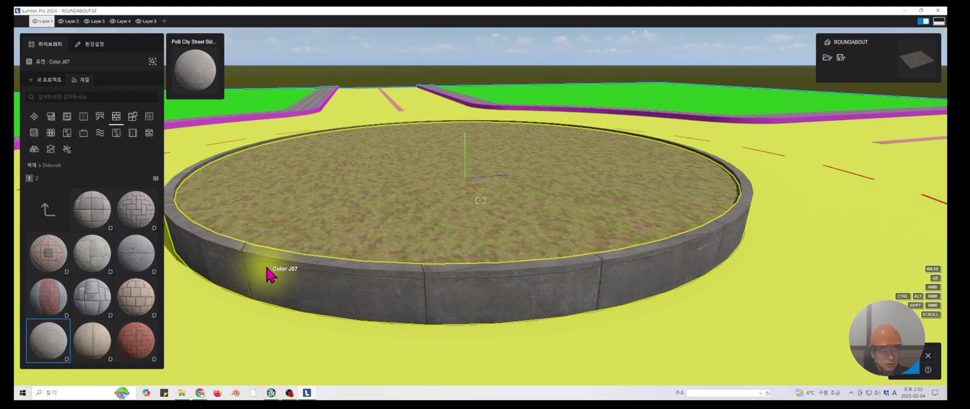
pyautogui.click(92, 44)
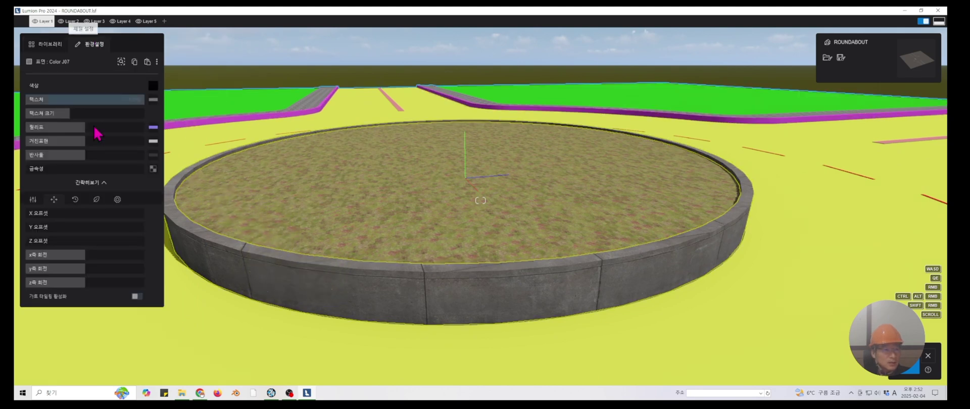
pyautogui.moveTo(63, 114); pyautogui.dragTo(62, 114)
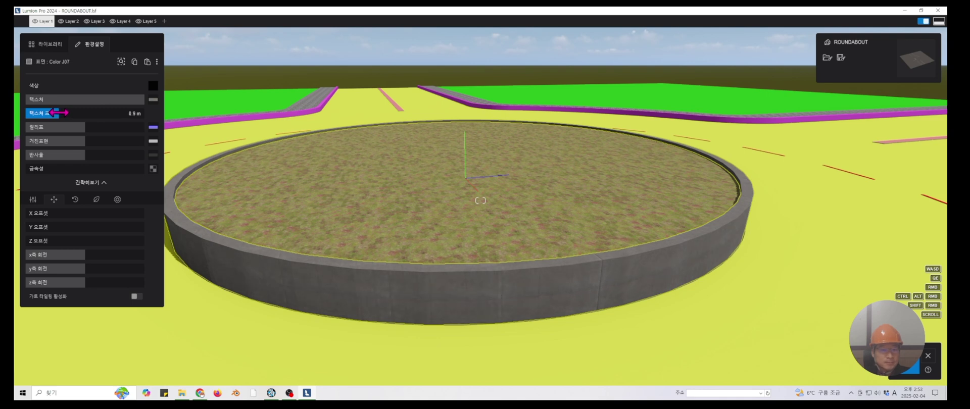
# Replace the kerb's sidewalk material with the rock material Rock_012
pyautogui.click(48, 44)
pyautogui.moveTo(100, 249)
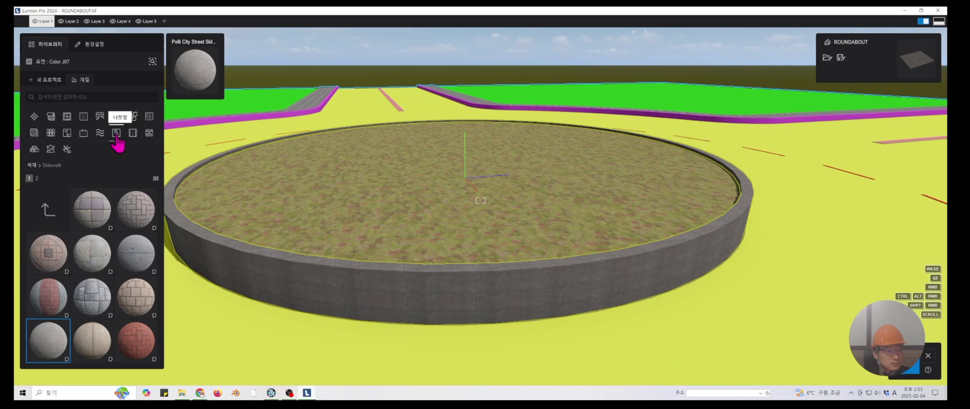
pyautogui.click(149, 133)
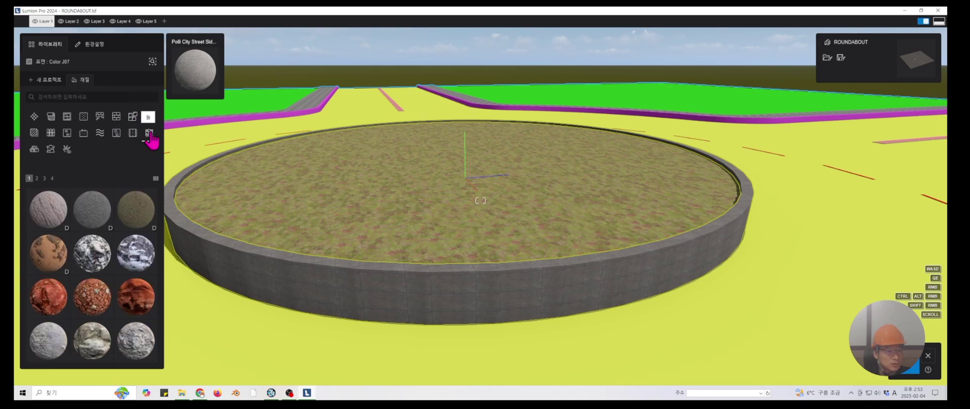
pyautogui.click(133, 342)
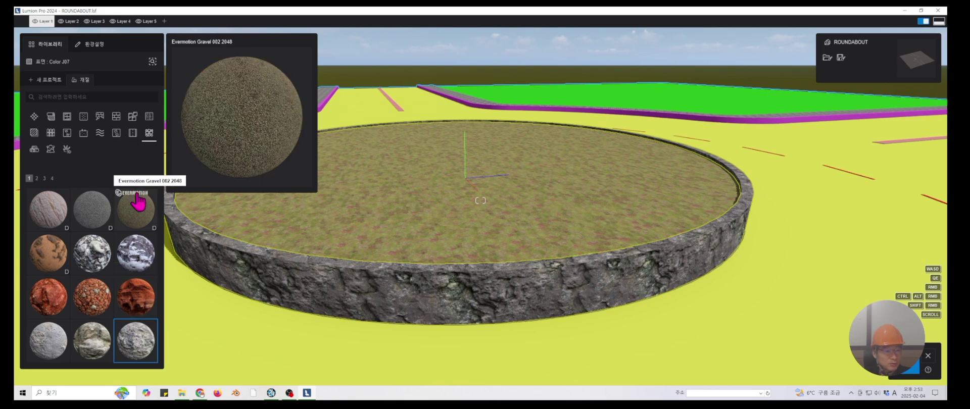
pyautogui.click(52, 178)
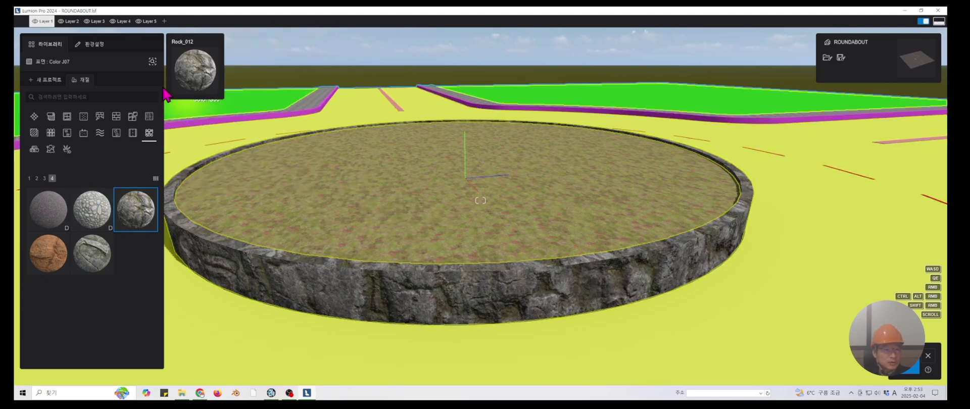
# Set the kerb rock's texture size to 1.7 m and increase its relief and roughness
pyautogui.click(92, 45)
pyautogui.moveTo(71, 113); pyautogui.dragTo(66, 113)
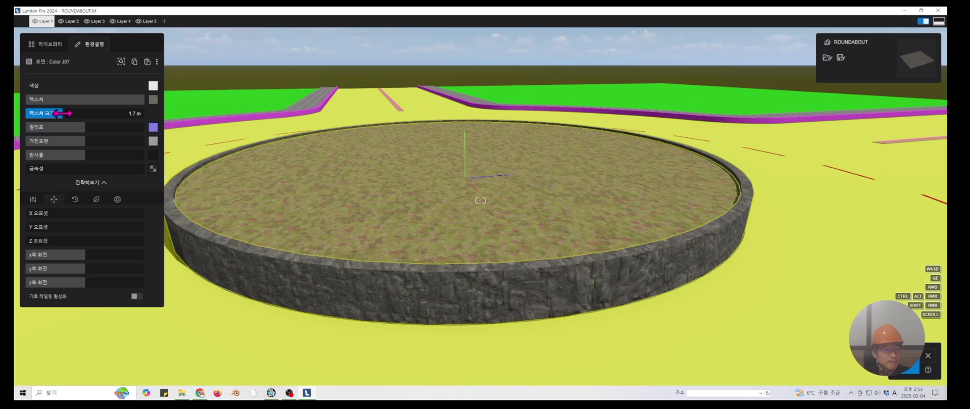
pyautogui.moveTo(77, 139); pyautogui.dragTo(100, 142)
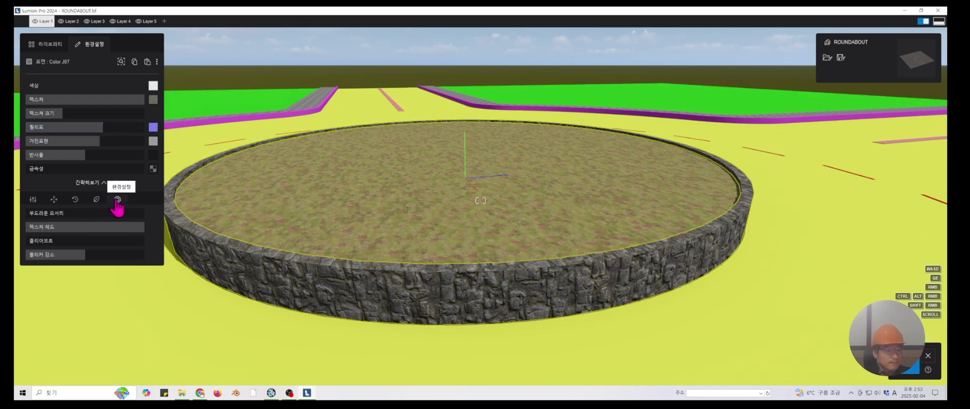
# Add a small amount of foliage to the kerb's rock material, using the dark green leaf type
pyautogui.click(97, 201)
pyautogui.click(117, 200)
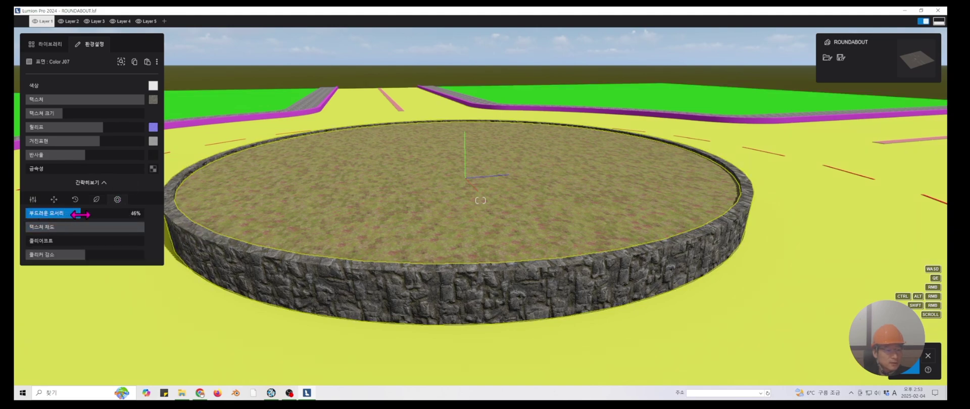
pyautogui.click(97, 200)
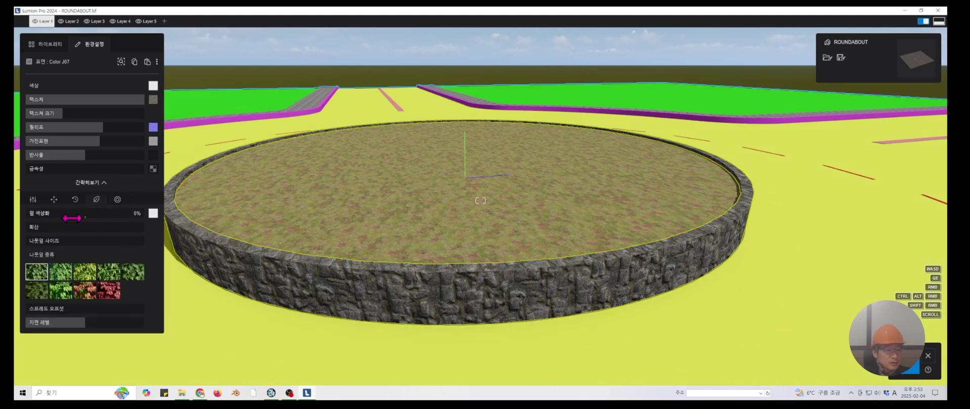
pyautogui.click(38, 291)
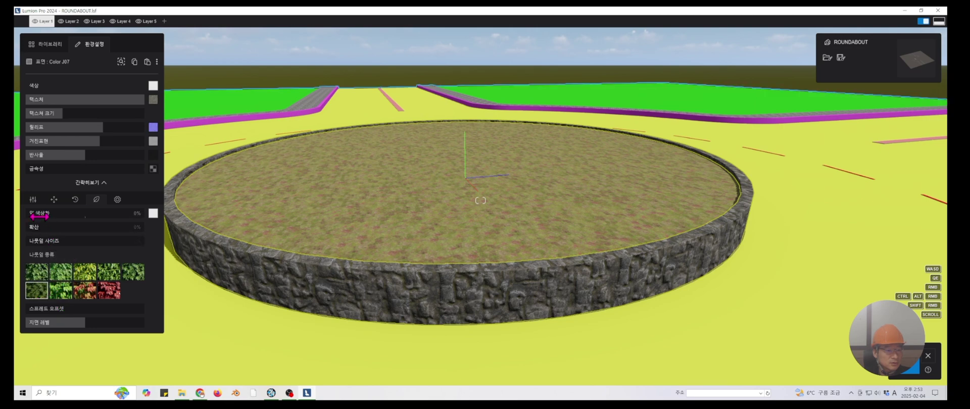
pyautogui.moveTo(39, 216)
pyautogui.mouseDown()
pyautogui.moveTo(76, 233)
pyautogui.moveTo(27, 227)
pyautogui.mouseUp()
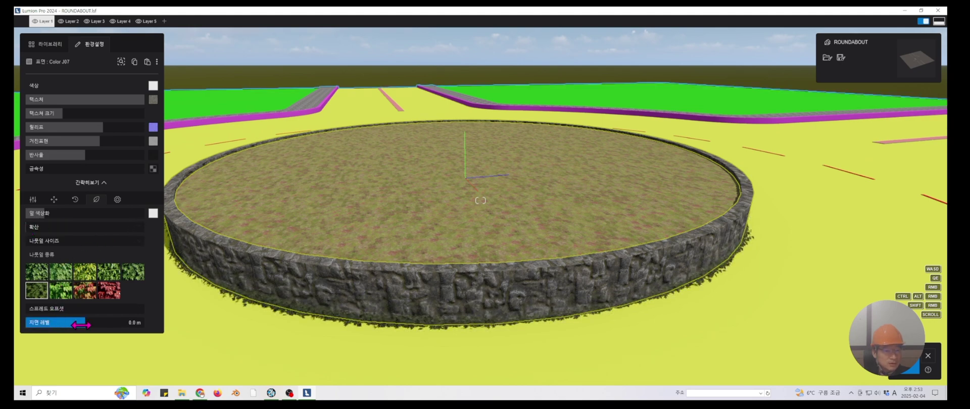
pyautogui.moveTo(85, 325); pyautogui.dragTo(86, 322)
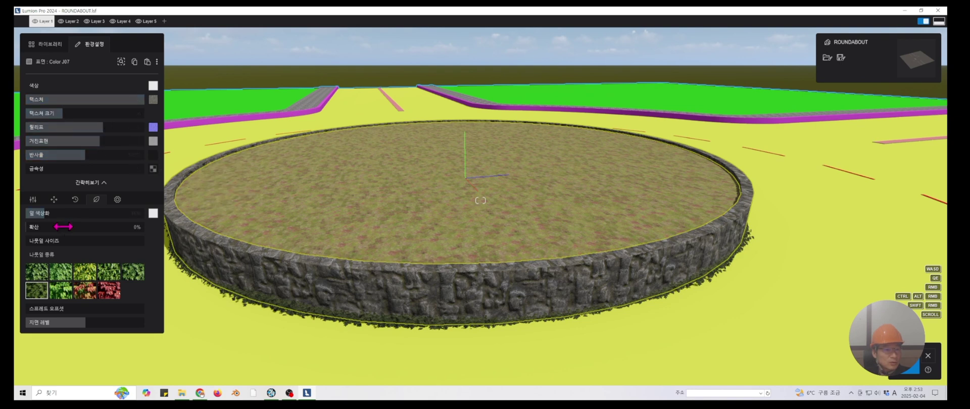
# Apply slight weathering of the stone type to the kerb's rock material and finish editing the material
pyautogui.click(54, 200)
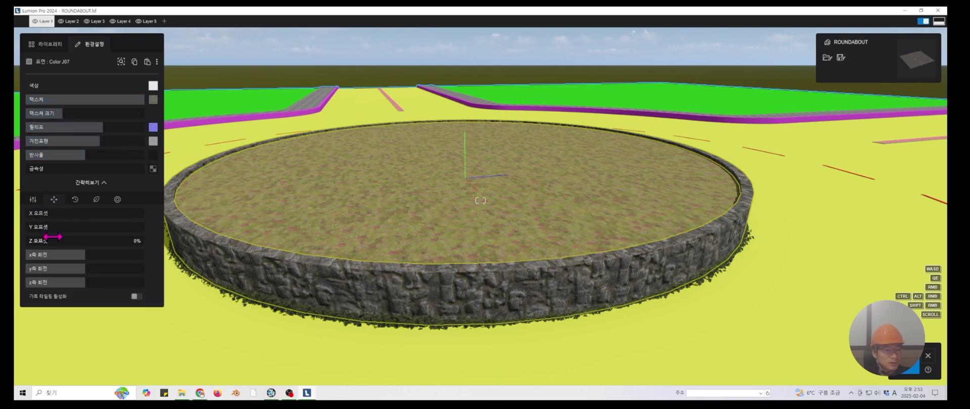
pyautogui.click(33, 200)
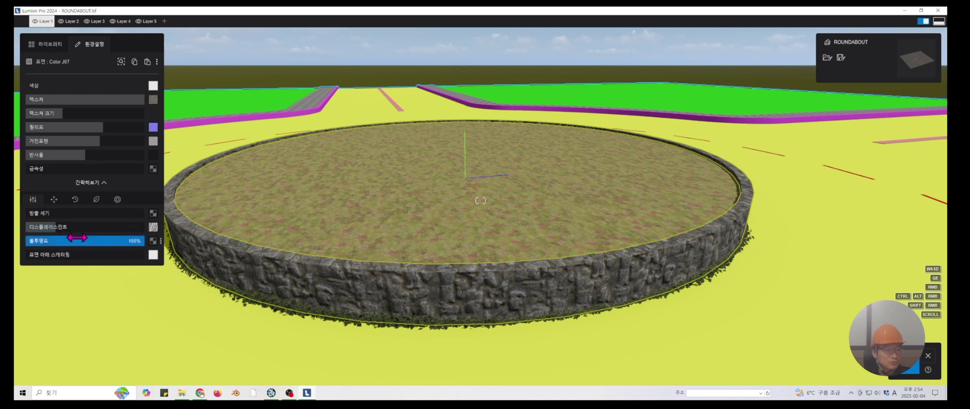
pyautogui.click(75, 200)
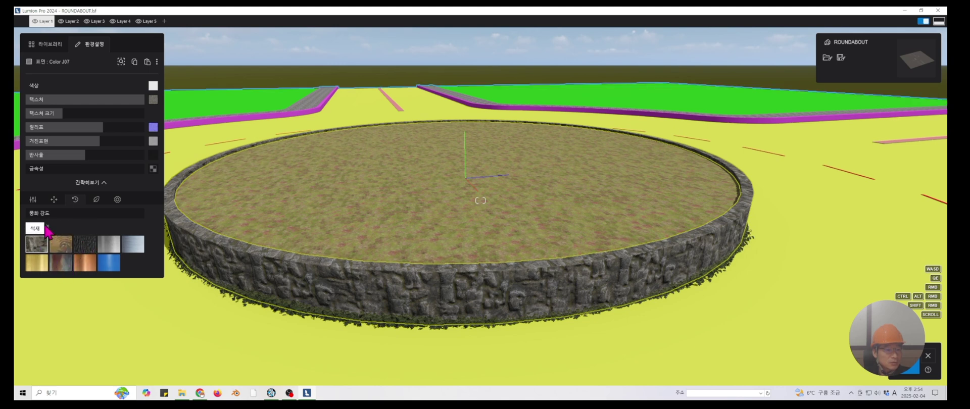
pyautogui.moveTo(36, 211)
pyautogui.mouseDown()
pyautogui.moveTo(57, 215)
pyautogui.moveTo(48, 216)
pyautogui.mouseUp()
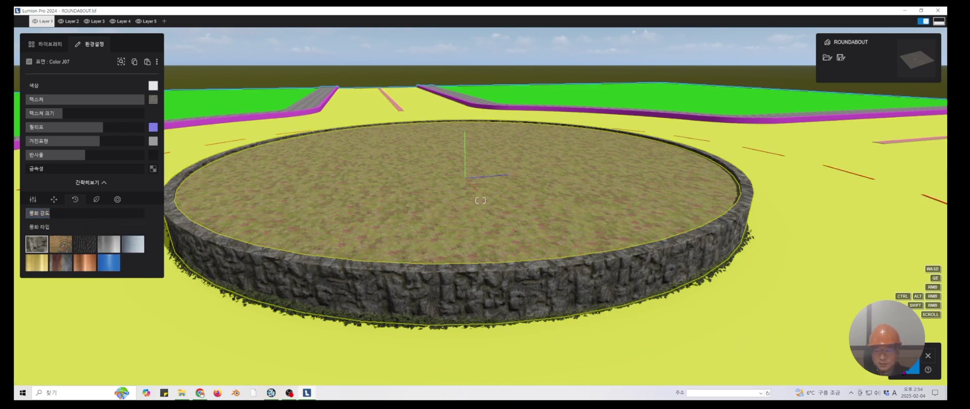
pyautogui.click(396, 222)
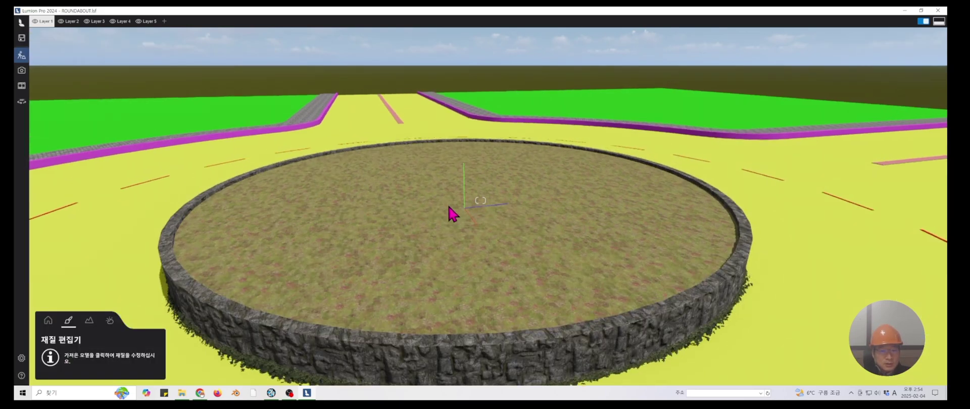
pyautogui.click(456, 221)
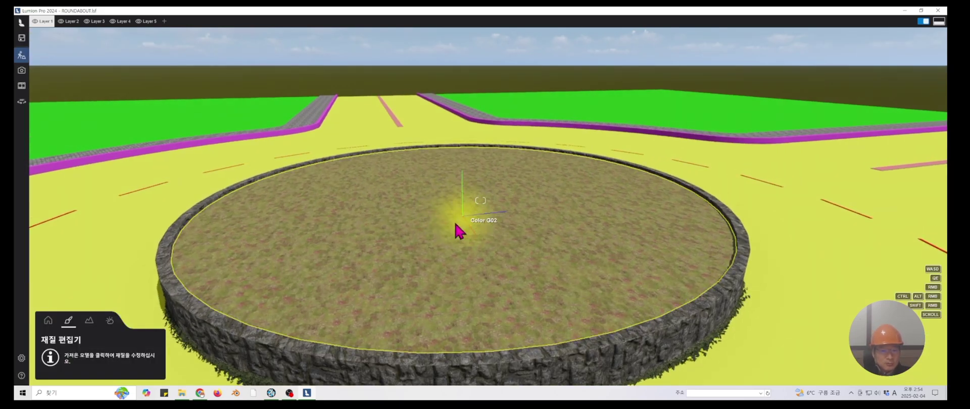
# Place the fine-detail tree Ash 001 on the central island, just behind its centre
pyautogui.click(49, 321)
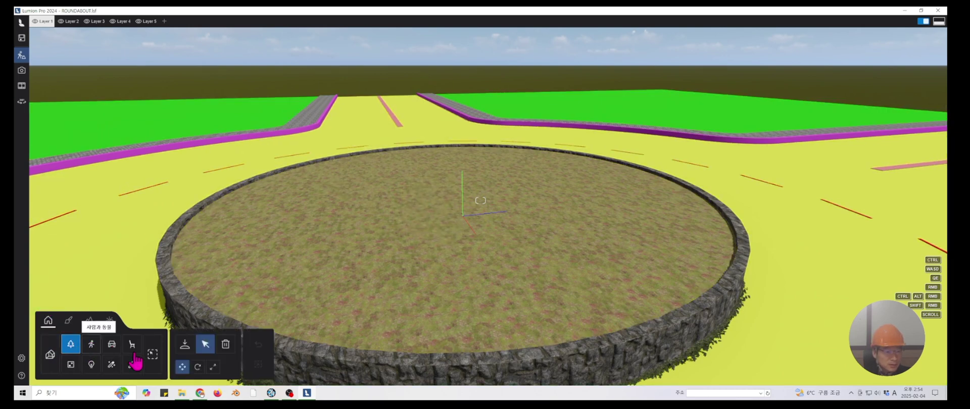
pyautogui.click(185, 344)
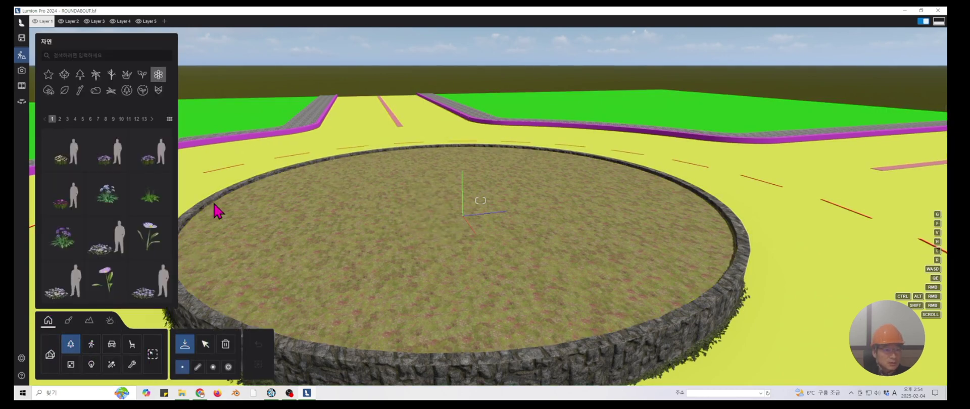
pyautogui.click(127, 91)
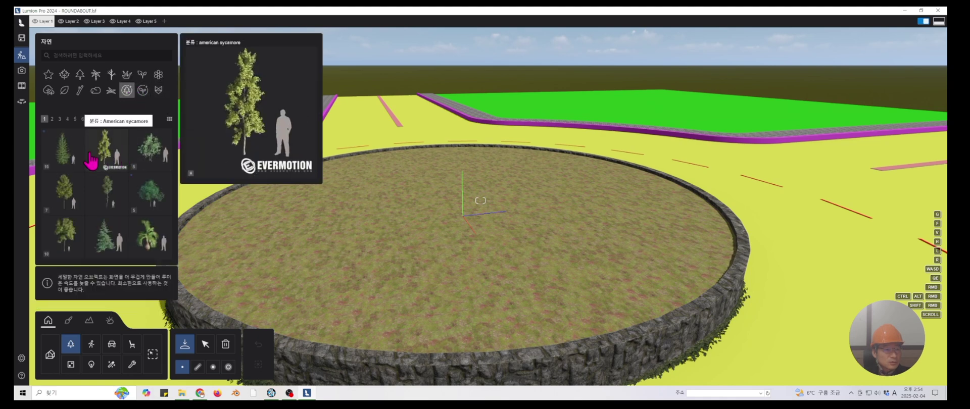
pyautogui.moveTo(63, 162)
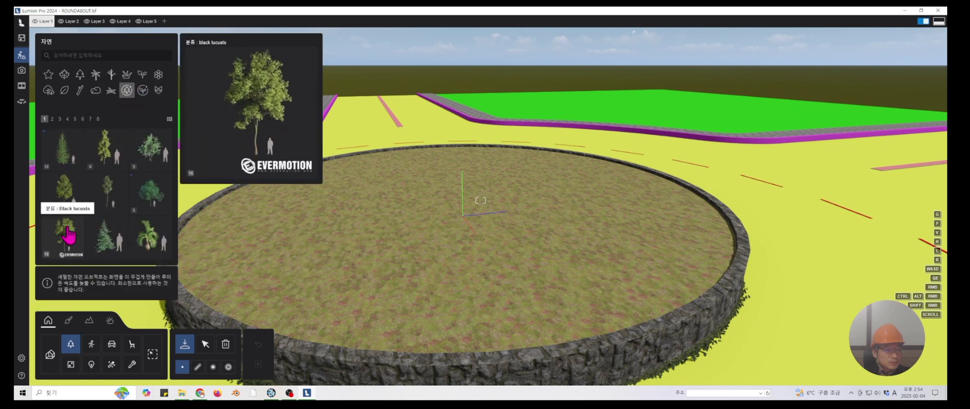
pyautogui.click(69, 194)
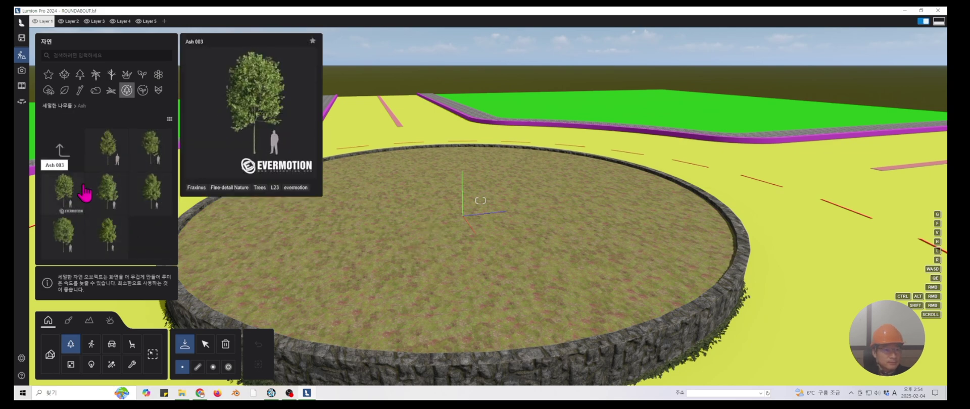
pyautogui.click(107, 150)
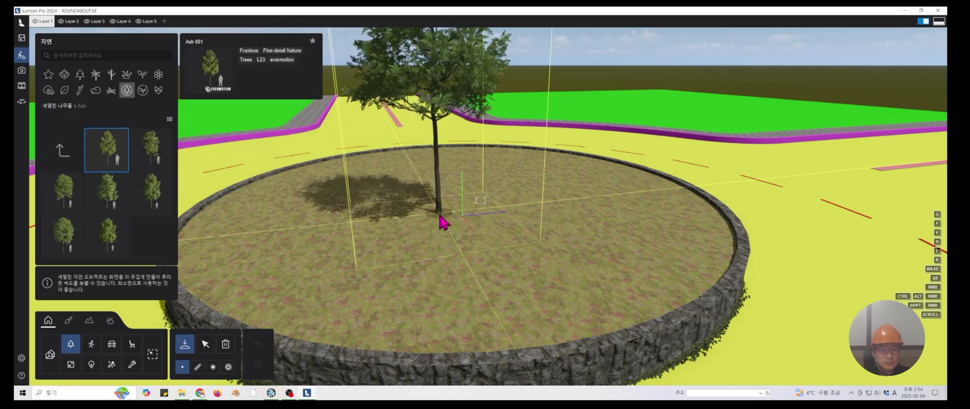
pyautogui.click(428, 202)
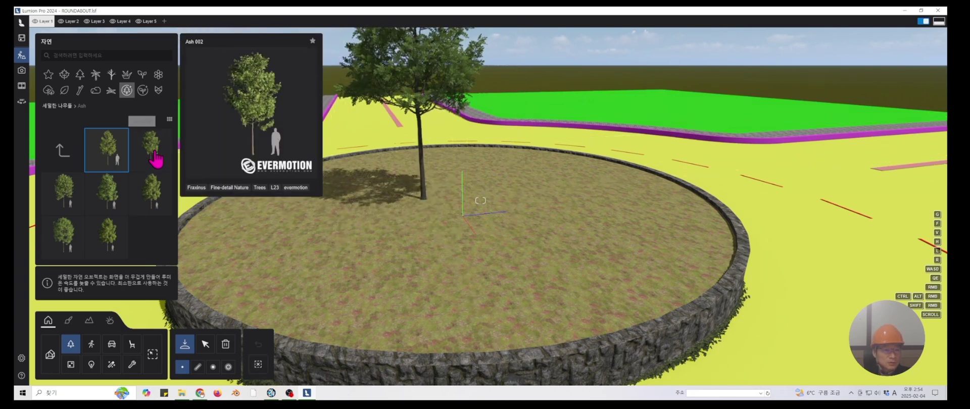
# Place an Ash 005 and an Ash 006 tree beside the first ash on the island, and end the placement
pyautogui.click(155, 157)
pyautogui.moveTo(157, 197)
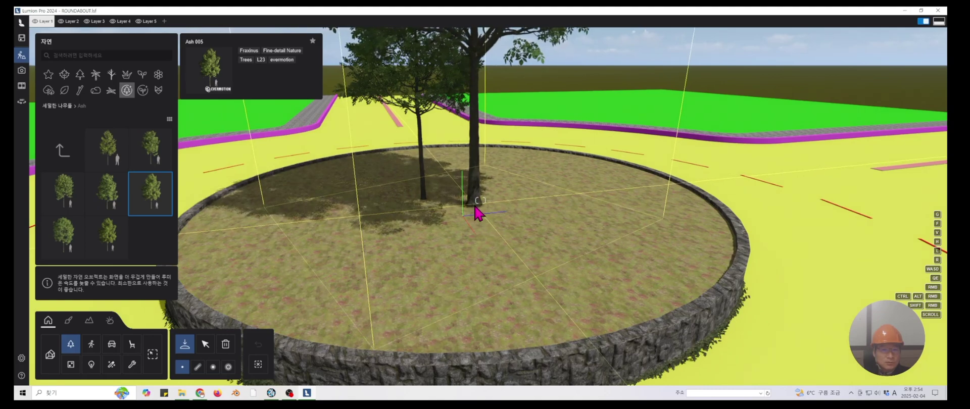
pyautogui.moveTo(66, 197)
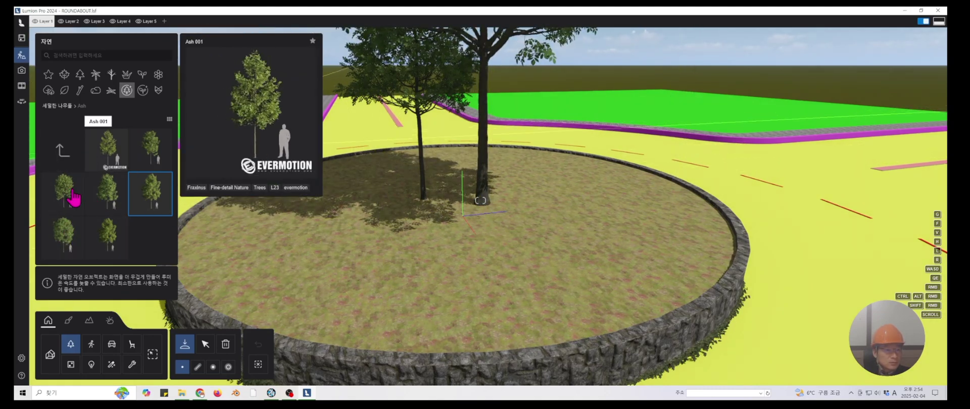
pyautogui.click(66, 242)
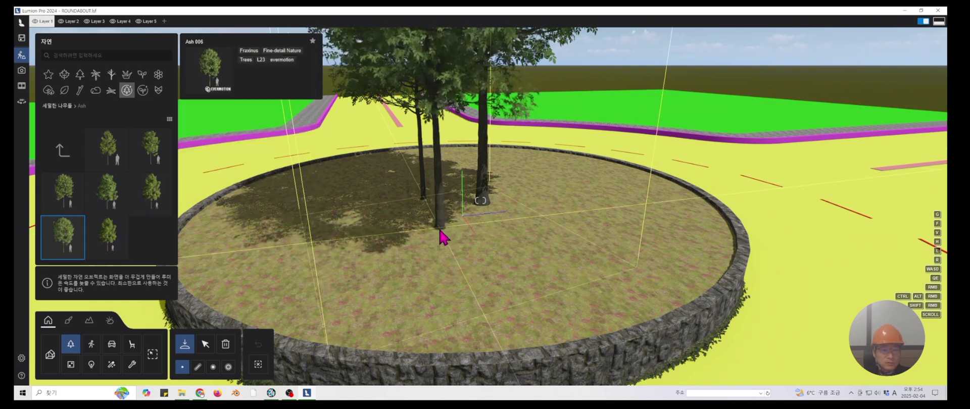
pyautogui.click(438, 238)
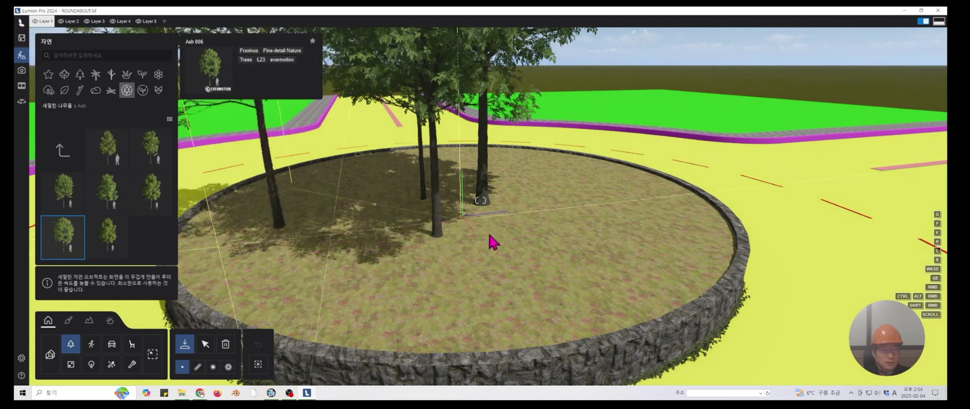
pyautogui.moveTo(515, 237); pyautogui.dragTo(593, 256, button='middle')
pyautogui.scroll(-5, 595, 257)
pyautogui.moveTo(595, 257); pyautogui.dragTo(511, 185, button='right')
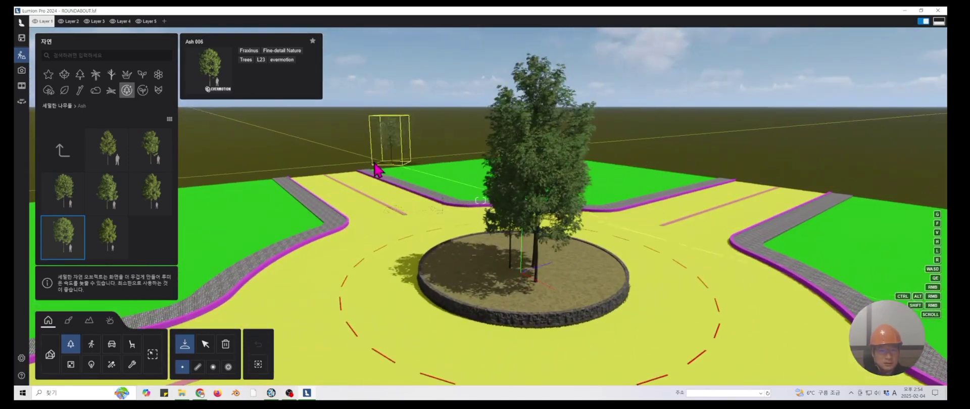
pyautogui.press('Escape')
pyautogui.moveTo(535, 213); pyautogui.dragTo(501, 194, button='middle')
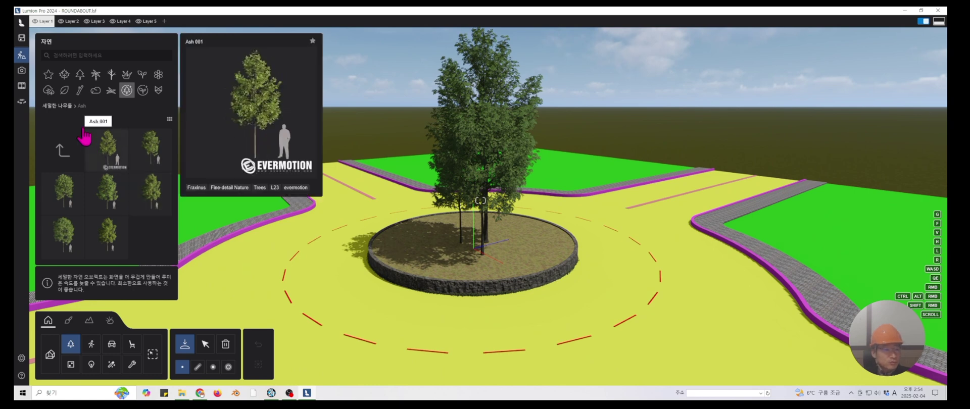
# Pick White Gaura 003 from the fine-detail plants as the object for placement
pyautogui.click(112, 92)
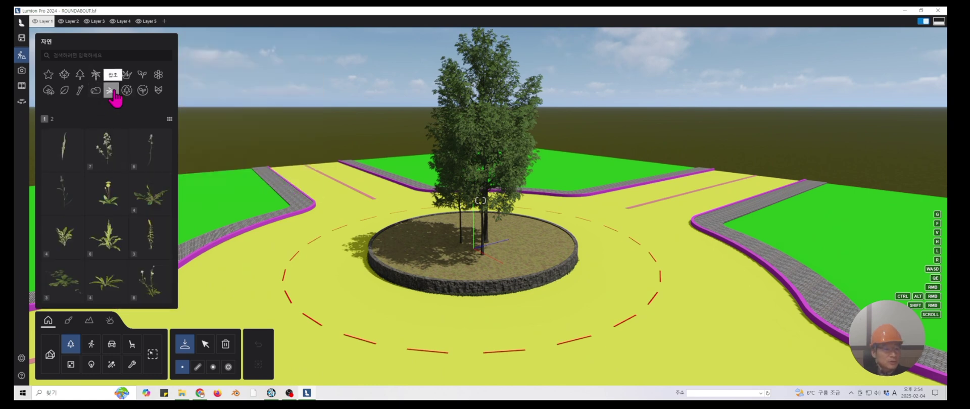
pyautogui.click(144, 91)
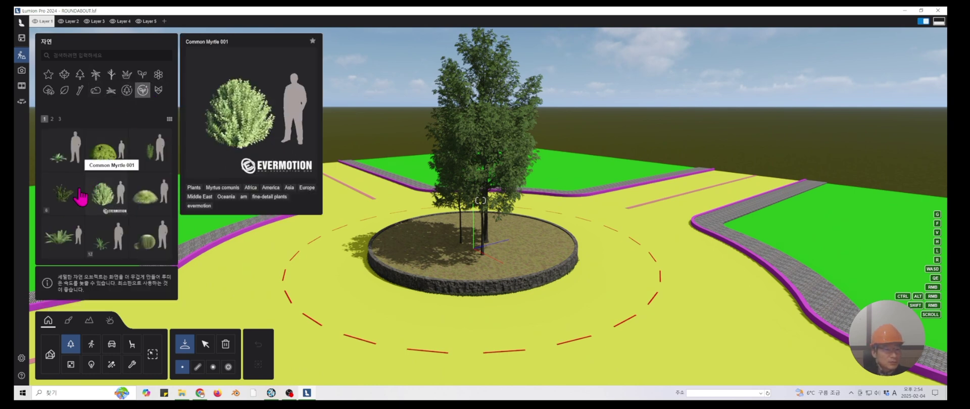
pyautogui.click(60, 119)
pyautogui.moveTo(147, 156)
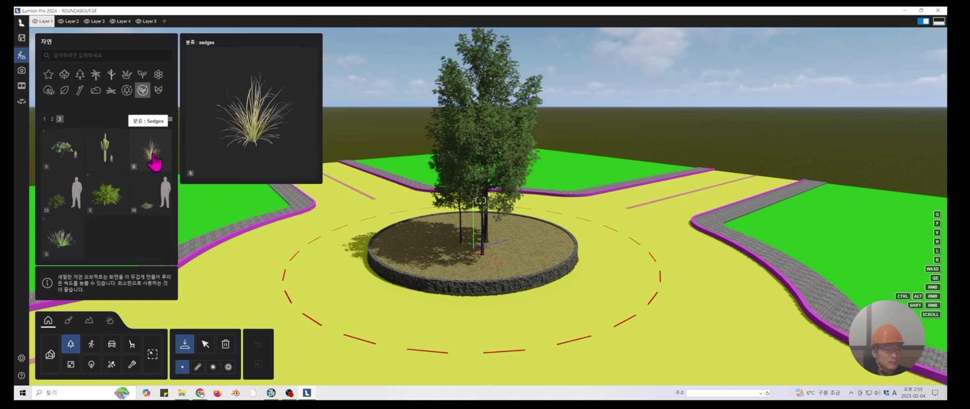
pyautogui.click(65, 248)
pyautogui.moveTo(105, 160)
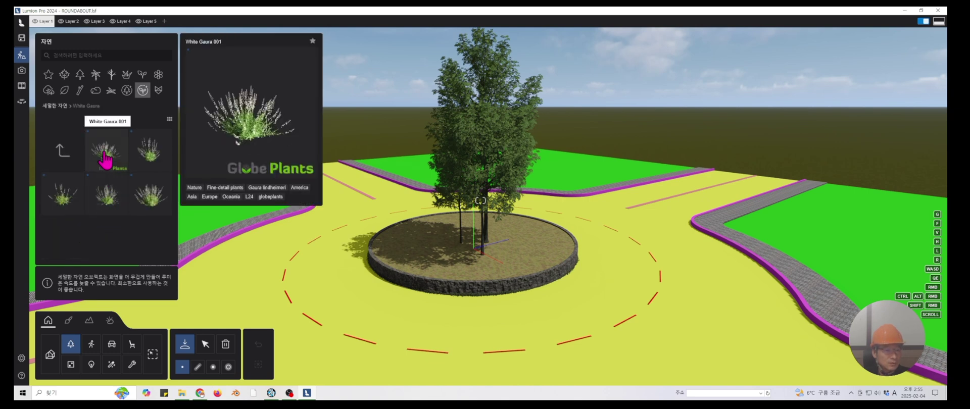
pyautogui.click(72, 204)
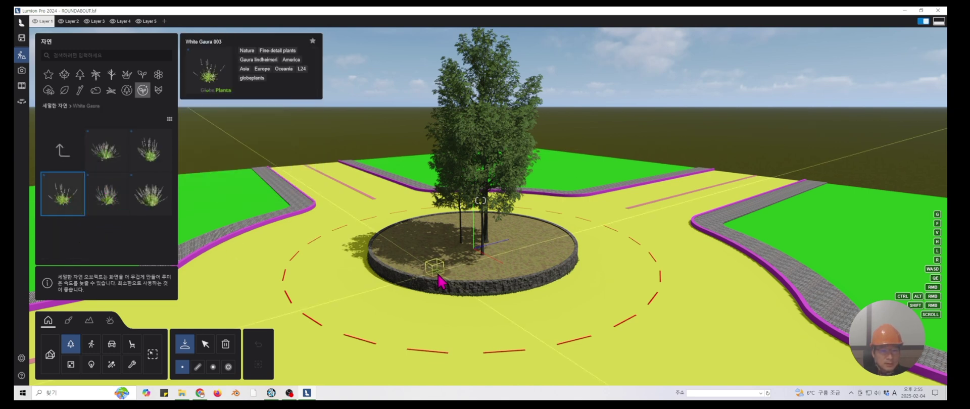
# Start a cluster placement with White Gaura 003 and add White Gaura 004 to the cluster
pyautogui.scroll(3, 433, 283)
pyautogui.scroll(5, 368, 312)
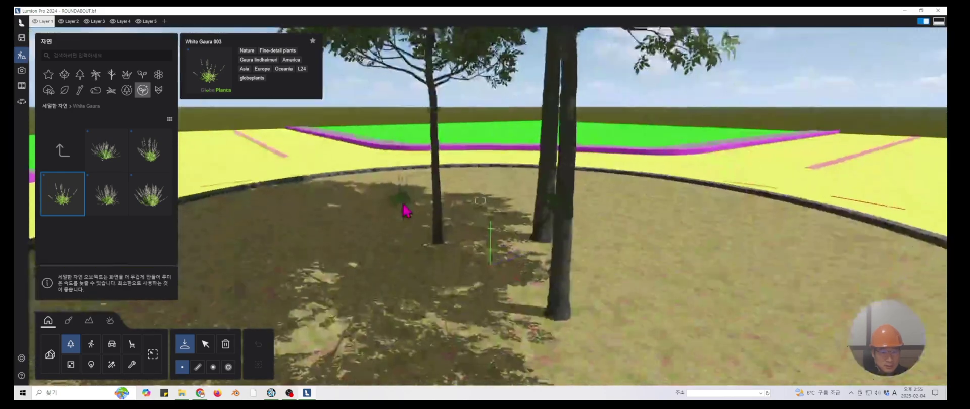
pyautogui.scroll(-8, 411, 235)
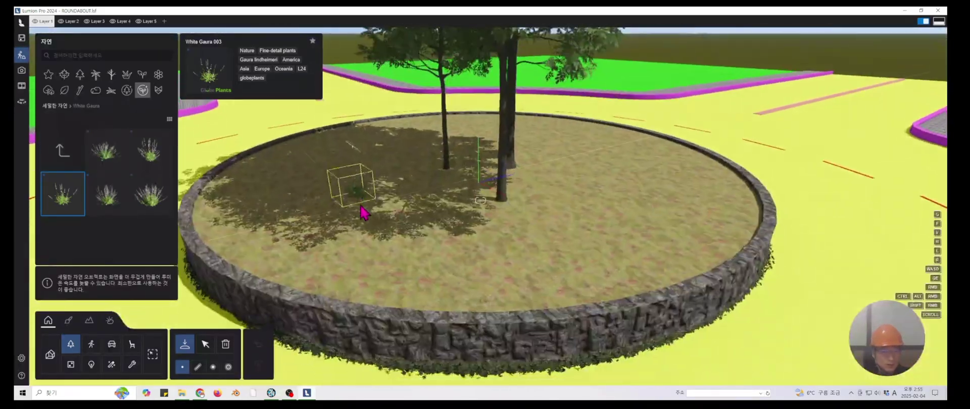
pyautogui.click(212, 368)
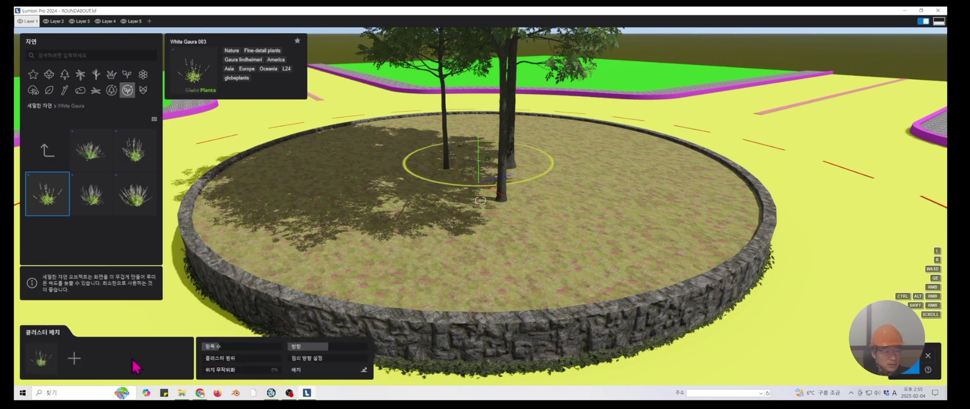
pyautogui.click(91, 196)
pyautogui.click(73, 358)
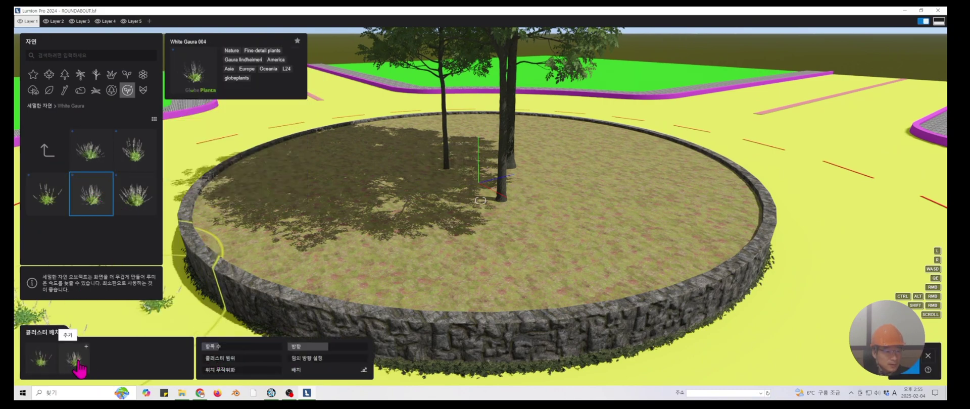
# Add Shrub 007 from the fine-detail shrubs to the plant cluster
pyautogui.click(46, 148)
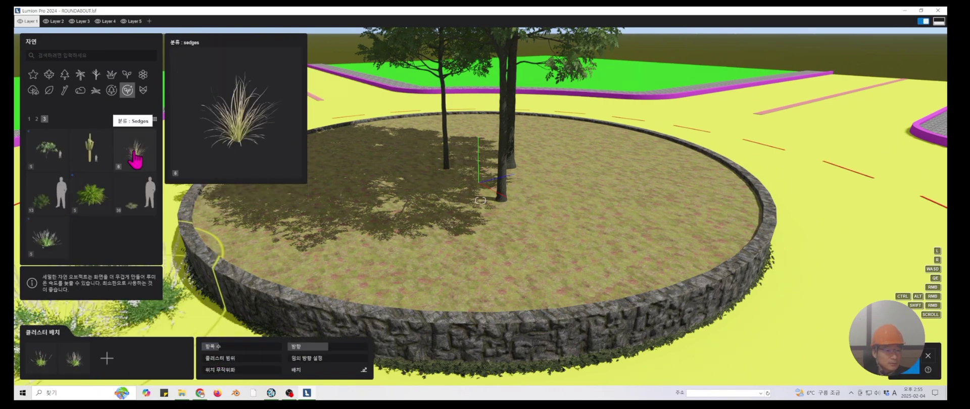
pyautogui.click(53, 204)
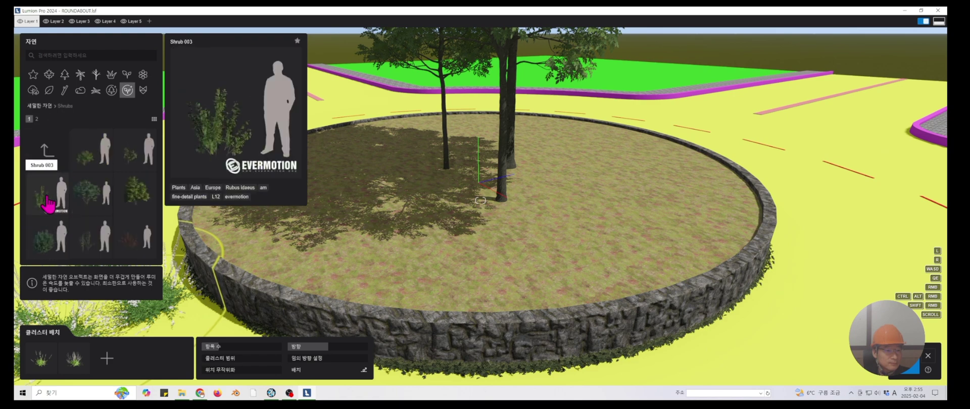
pyautogui.click(90, 237)
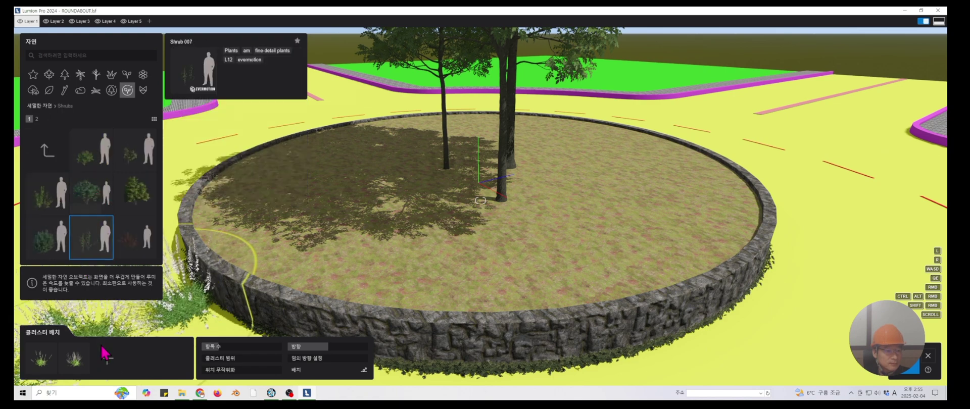
pyautogui.click(107, 358)
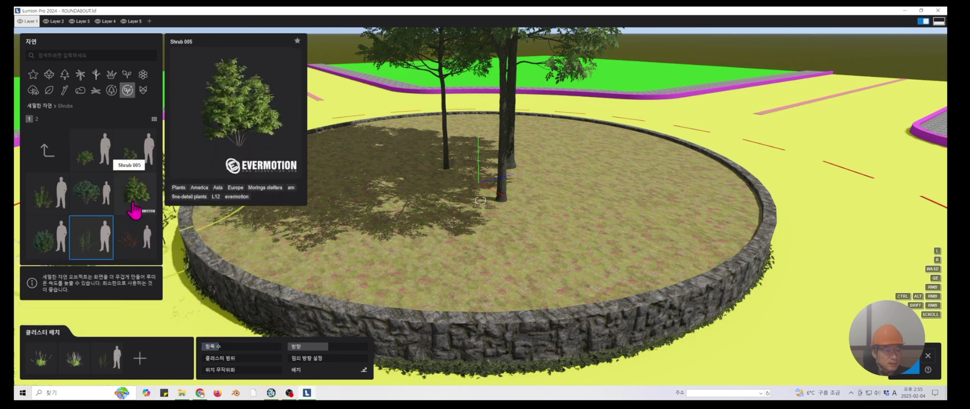
# Add a second Shrub 007 and the weed Dandelion 003 to the plant cluster
pyautogui.click(37, 119)
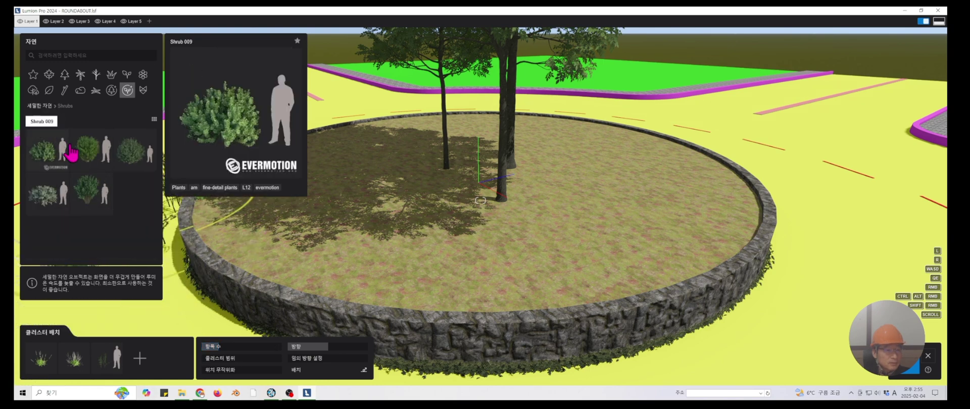
pyautogui.click(29, 119)
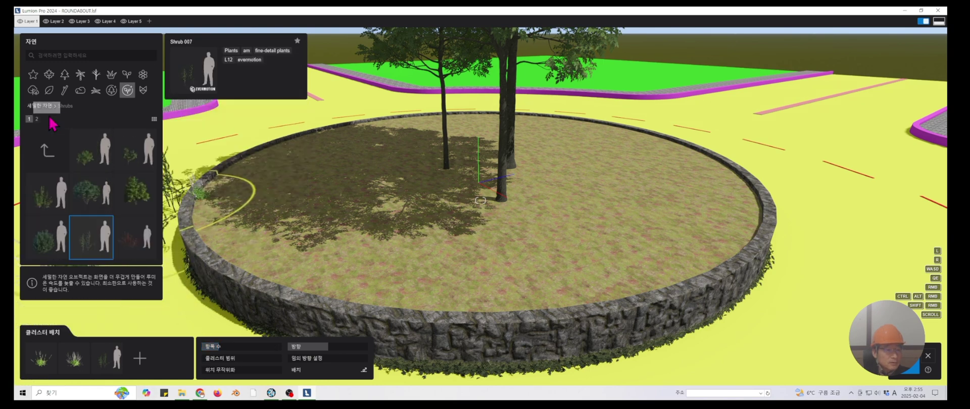
pyautogui.click(96, 91)
pyautogui.click(136, 206)
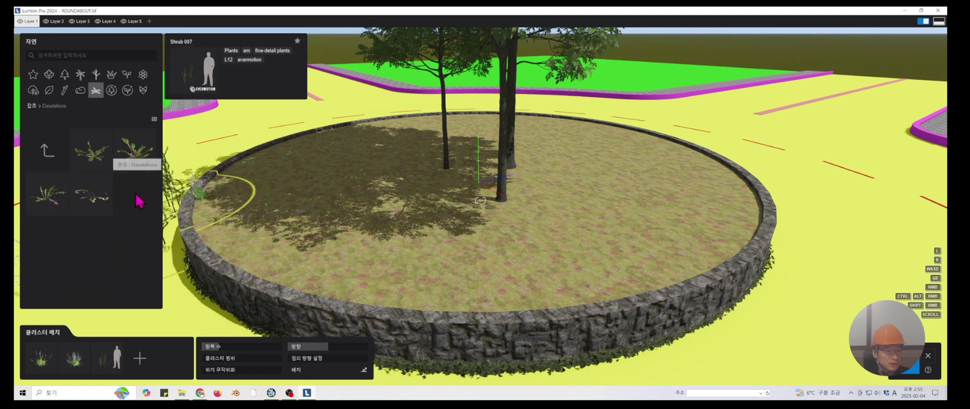
pyautogui.click(140, 358)
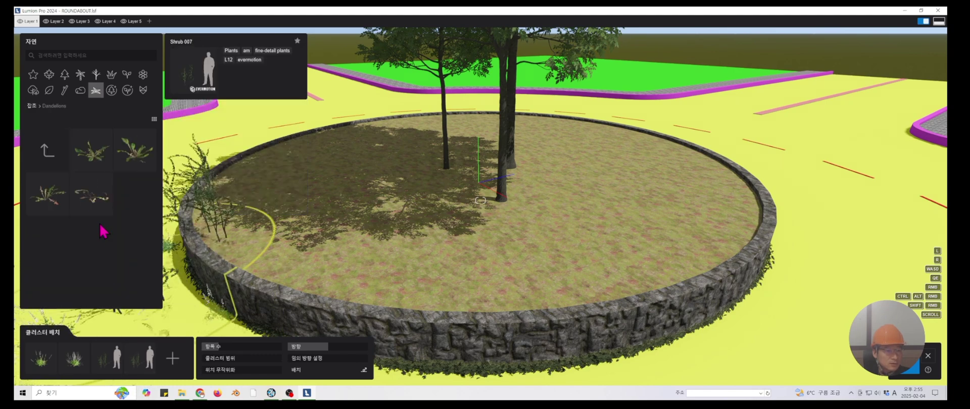
pyautogui.click(48, 194)
pyautogui.click(172, 358)
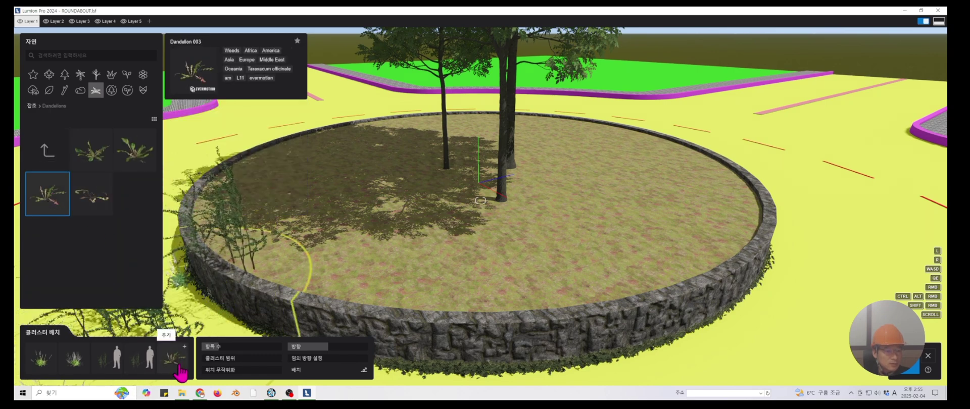
# Add Dandelion 005 to the cluster twice and open the Dooryard docks category of the weeds
pyautogui.click(48, 150)
pyautogui.click(92, 199)
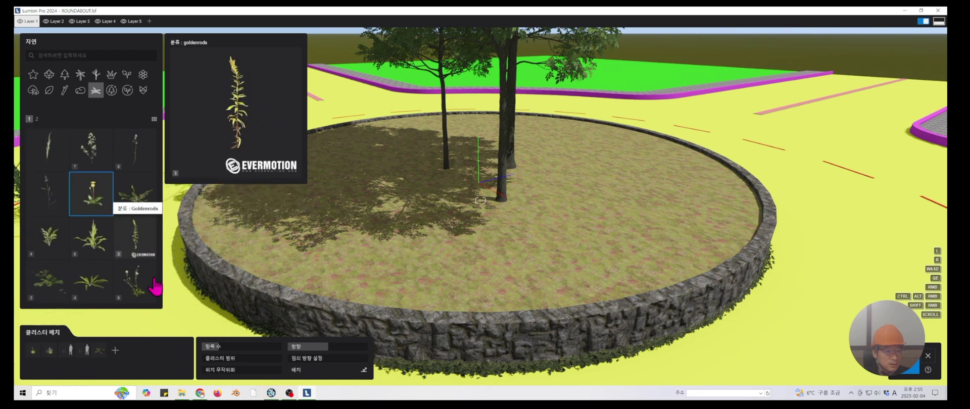
pyautogui.click(117, 350)
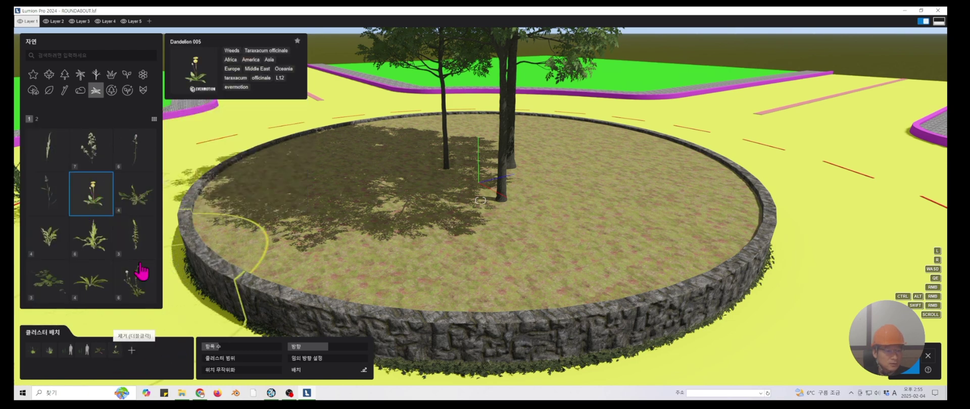
pyautogui.click(96, 250)
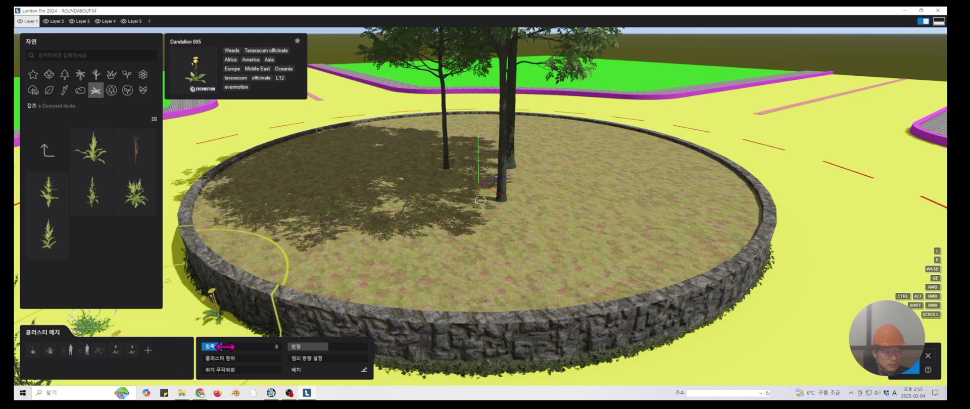
# Configure the cluster with a higher item count, a 1 m cluster range, and more position and direction randomisation
pyautogui.moveTo(225, 347); pyautogui.dragTo(231, 347)
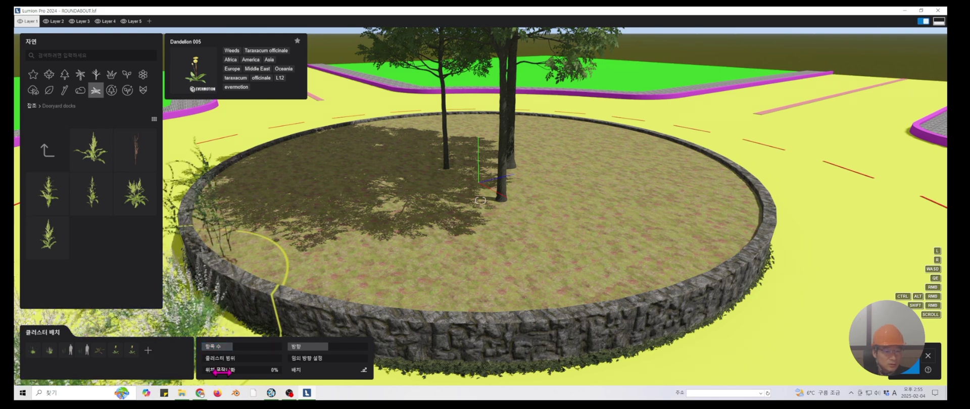
pyautogui.click(222, 372)
pyautogui.click(221, 358)
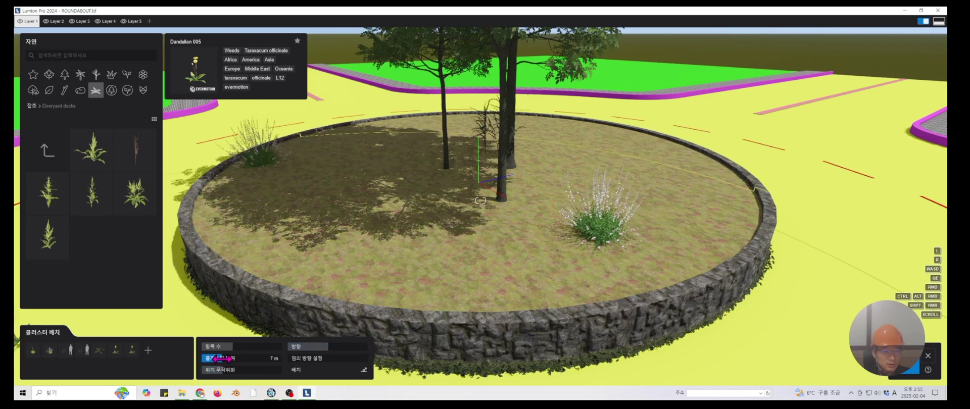
pyautogui.moveTo(220, 359); pyautogui.dragTo(200, 358)
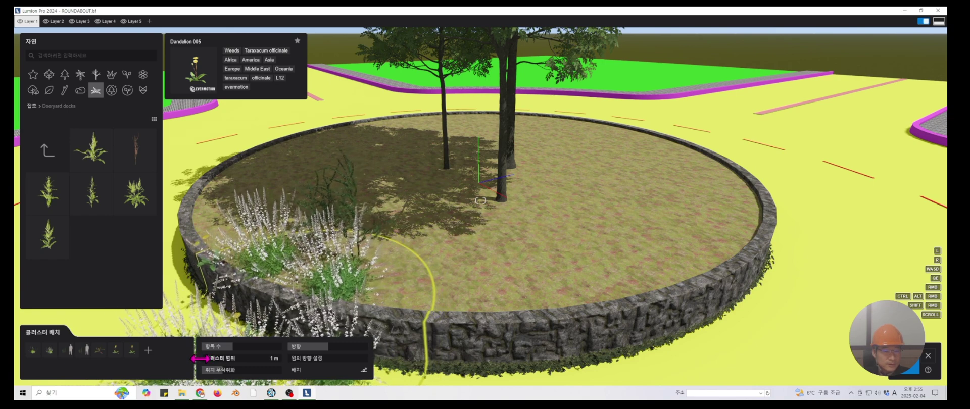
pyautogui.moveTo(316, 348)
pyautogui.mouseDown()
pyautogui.moveTo(325, 348)
pyautogui.moveTo(312, 358)
pyautogui.mouseUp()
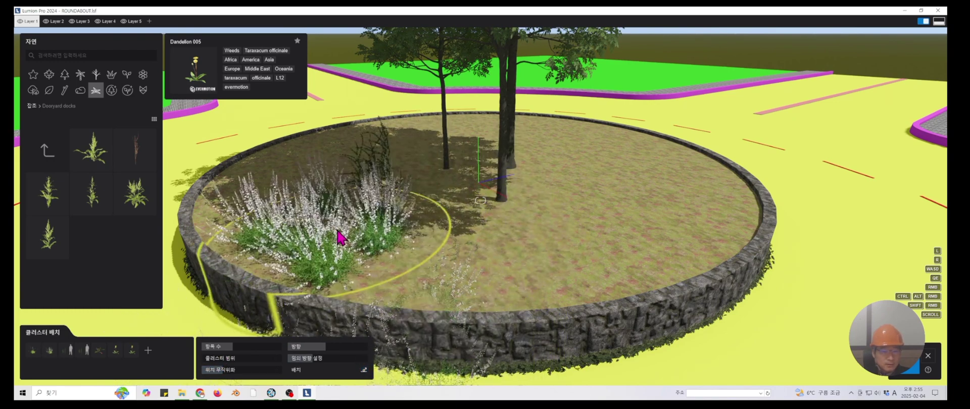
# Place plant clusters across the near part of the central island, in front of the trees
pyautogui.click(314, 203)
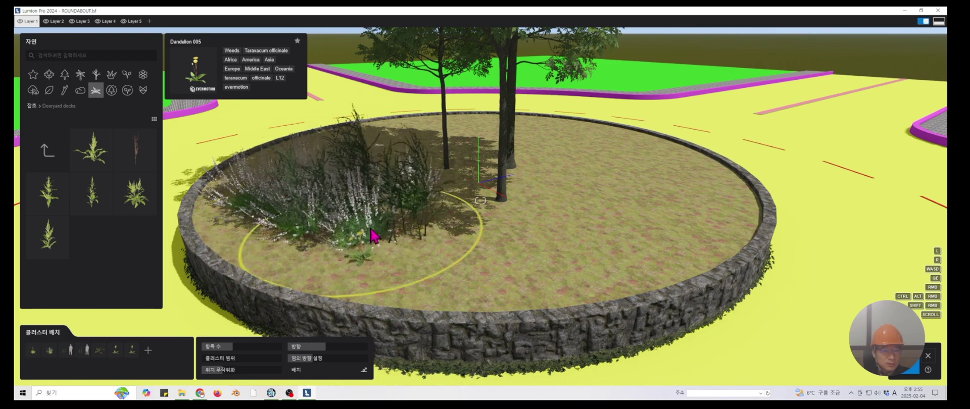
pyautogui.click(393, 237)
pyautogui.click(486, 254)
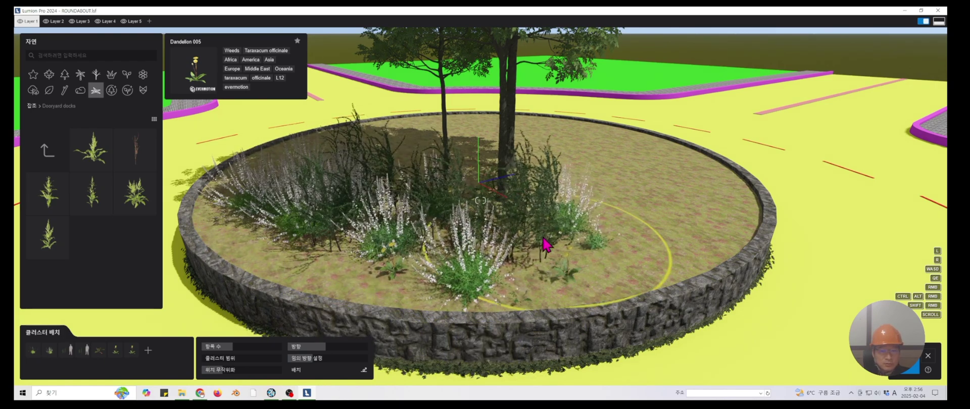
pyautogui.moveTo(647, 210); pyautogui.dragTo(280, 281, button='right')
pyautogui.click(338, 220)
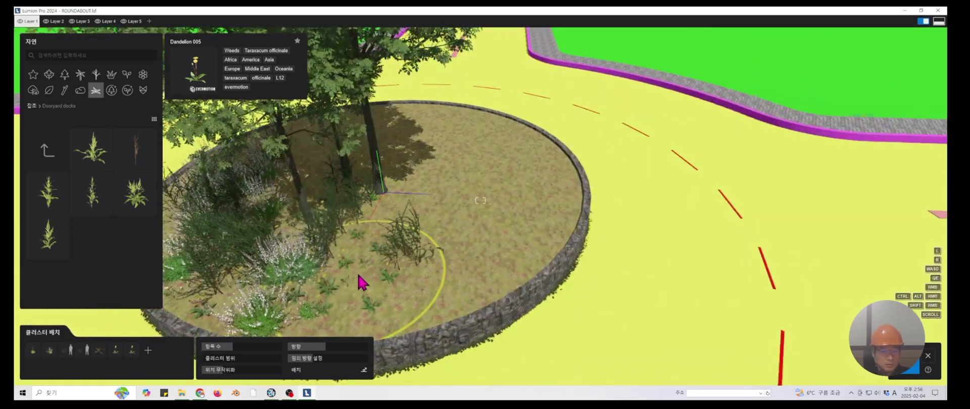
# Fill the rest of the island beside and behind the trees with plant clusters, and end the cluster placement
pyautogui.moveTo(486, 232); pyautogui.dragTo(321, 190, button='right')
pyautogui.click(359, 199)
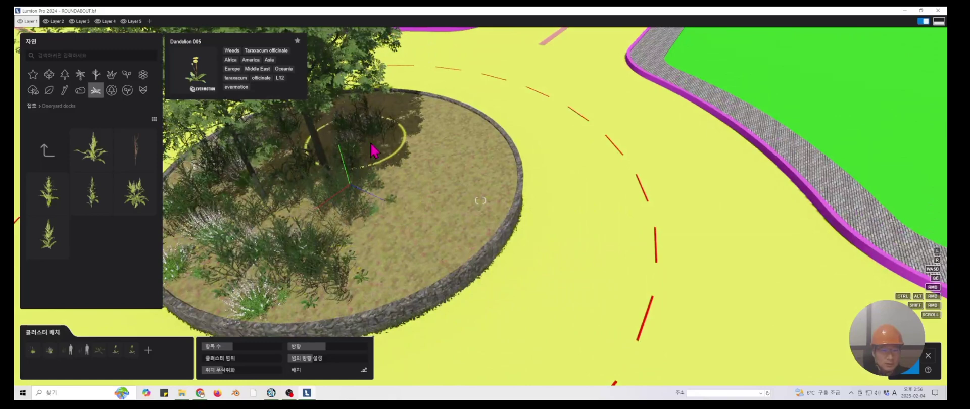
pyautogui.click(395, 256)
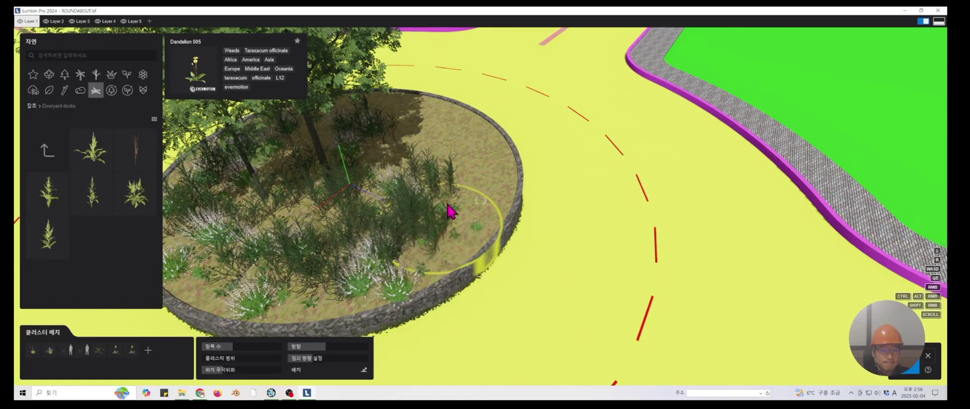
pyautogui.click(438, 143)
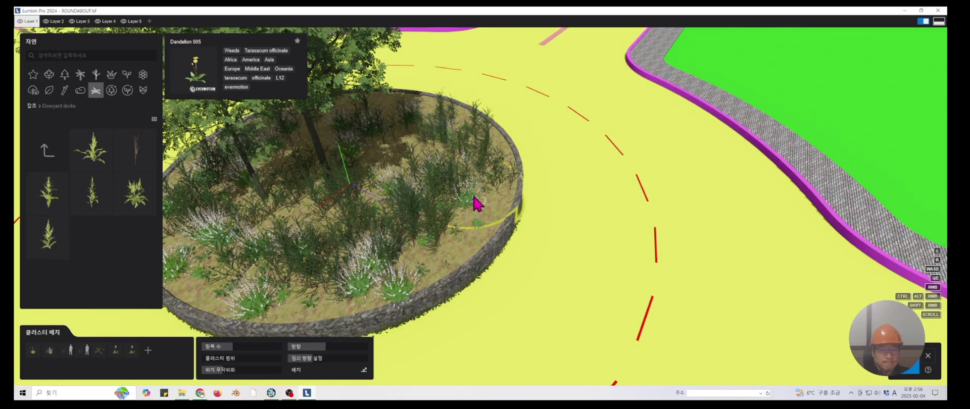
pyautogui.scroll(-5, 435, 191)
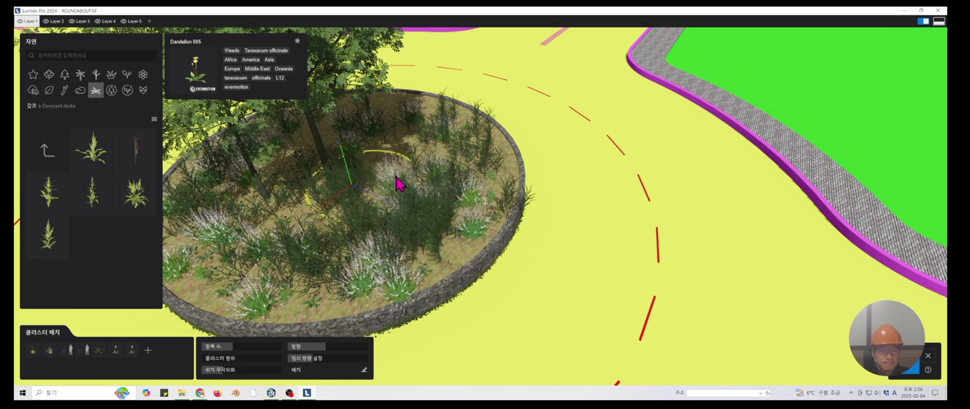
pyautogui.moveTo(447, 192); pyautogui.dragTo(507, 161, button='right')
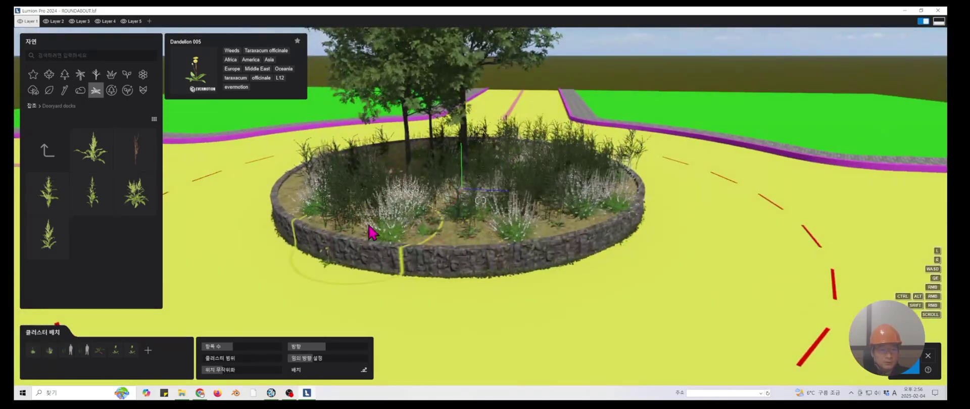
pyautogui.click(905, 362)
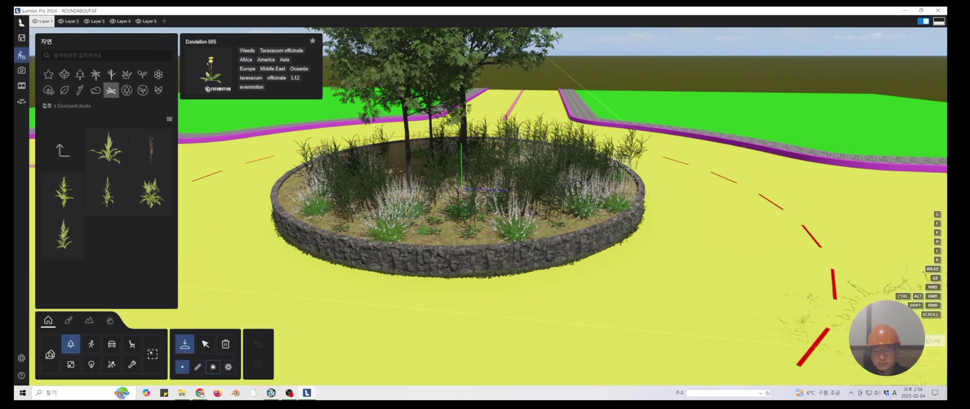
# Recolour the material of the red dashed lane marking around the island to near-white and reduce its texture amount to zero
pyautogui.moveTo(348, 142); pyautogui.dragTo(391, 183, button='right')
pyautogui.moveTo(767, 212); pyautogui.dragTo(629, 233, button='right')
pyautogui.click(74, 321)
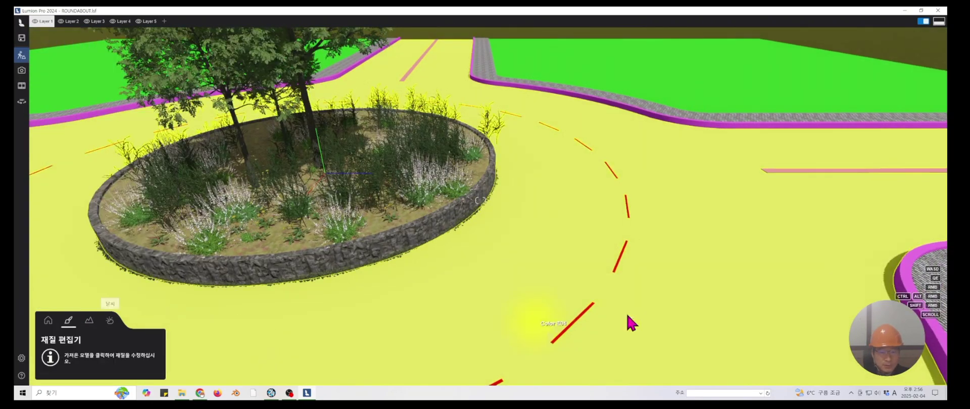
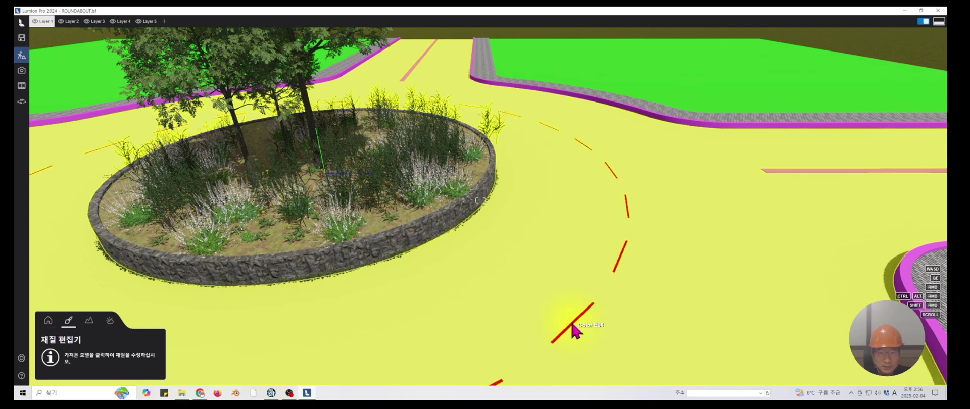
pyautogui.scroll(3, 573, 325)
pyautogui.moveTo(562, 261); pyautogui.dragTo(403, 198, button='middle')
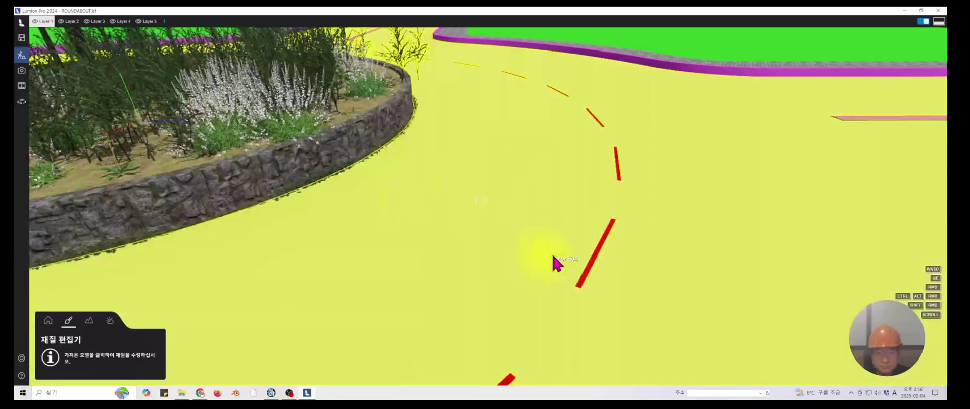
pyautogui.click(598, 261)
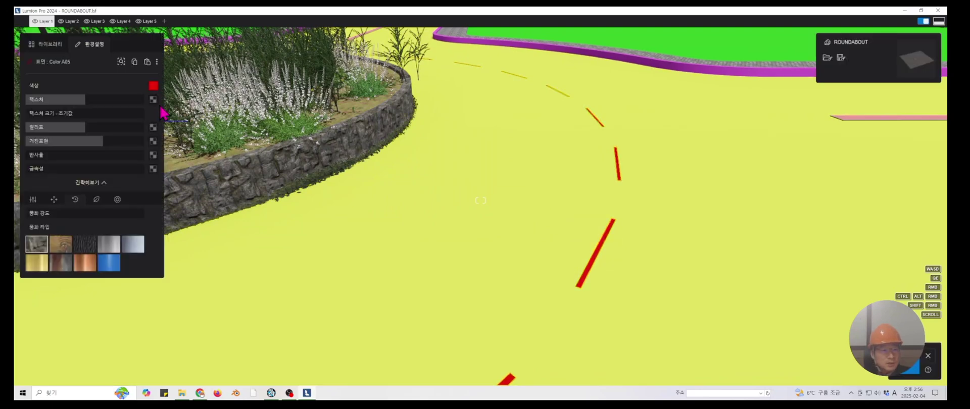
pyautogui.click(153, 86)
pyautogui.click(176, 84)
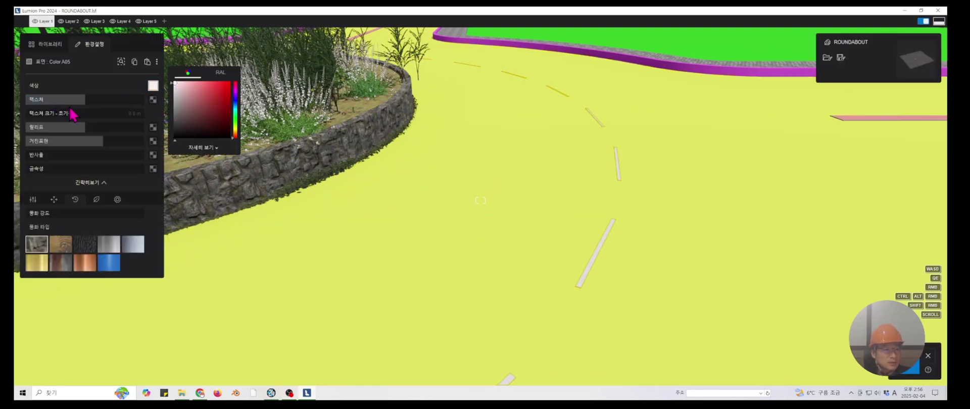
pyautogui.moveTo(83, 99); pyautogui.dragTo(54, 100)
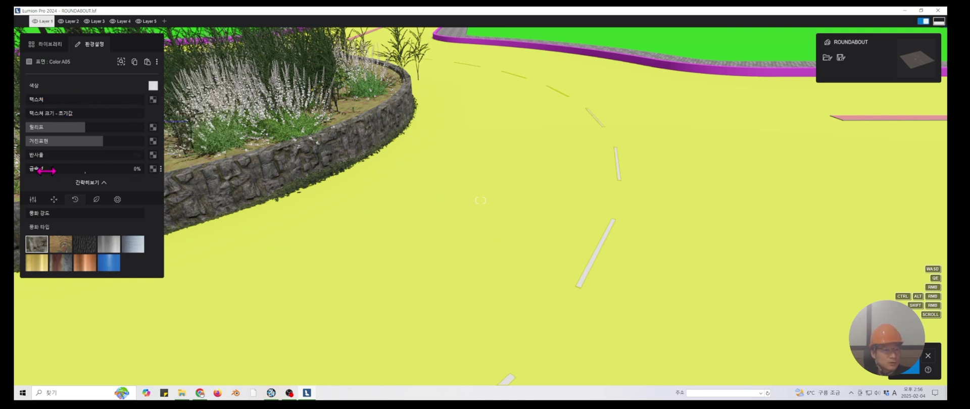
# Give the lane marking's material the blue weathering type and raise its weathering amount moderately
pyautogui.click(117, 200)
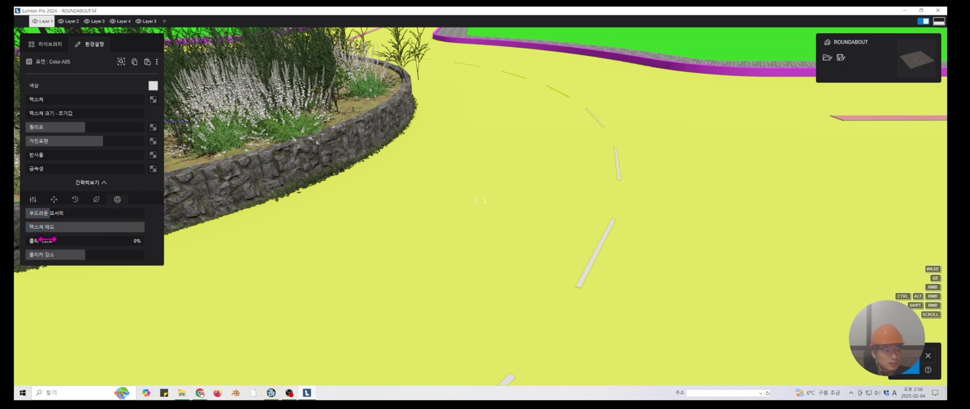
pyautogui.click(96, 200)
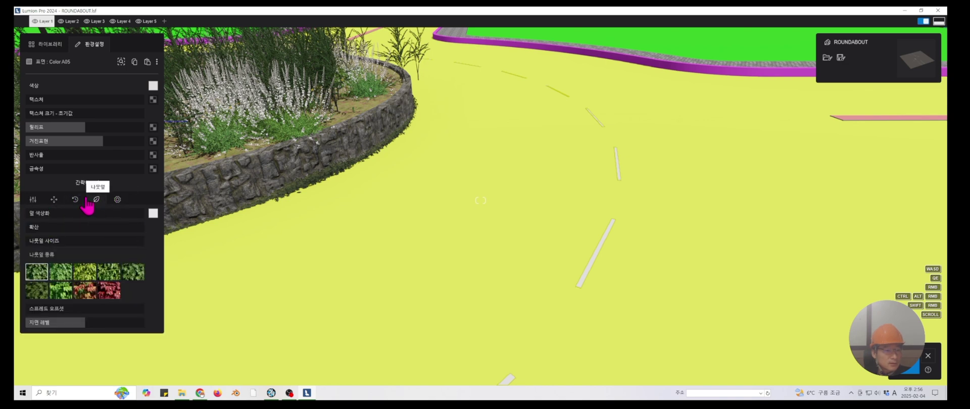
pyautogui.click(75, 200)
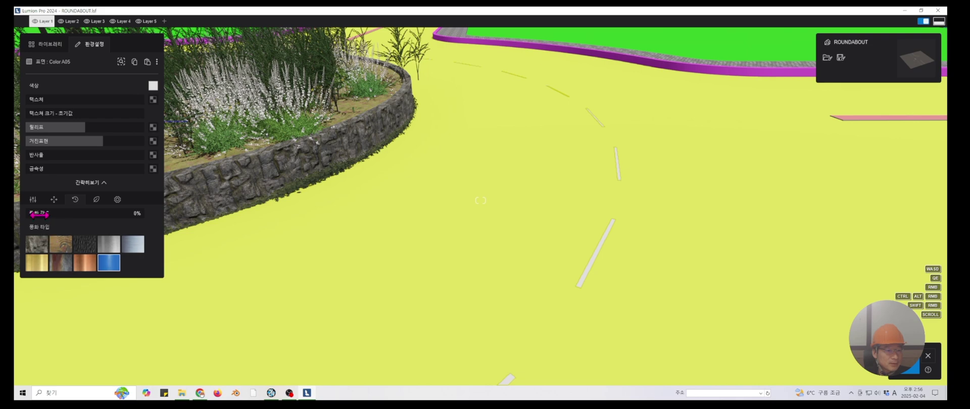
pyautogui.moveTo(62, 214); pyautogui.dragTo(60, 214)
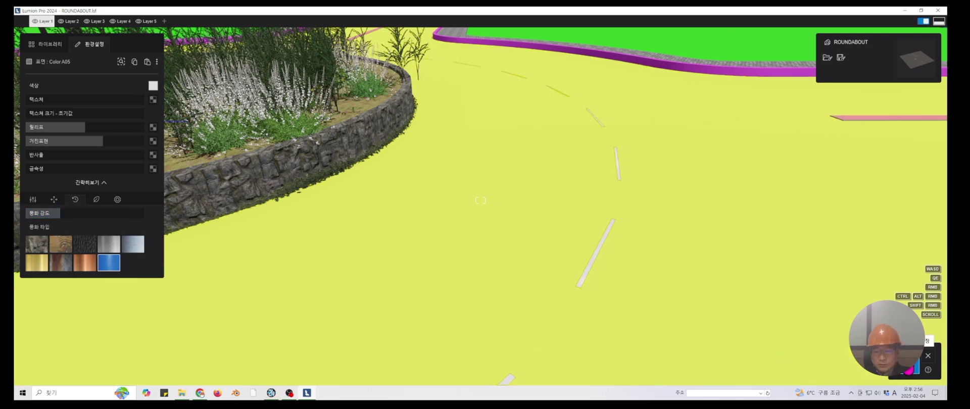
# Try the Polii City Street Asphalt Generic Worn 001 and Clean 001 materials on the yellow road surface, and give it Asphalt Wet
pyautogui.scroll(-2, 520, 200)
pyautogui.scroll(-3, 533, 194)
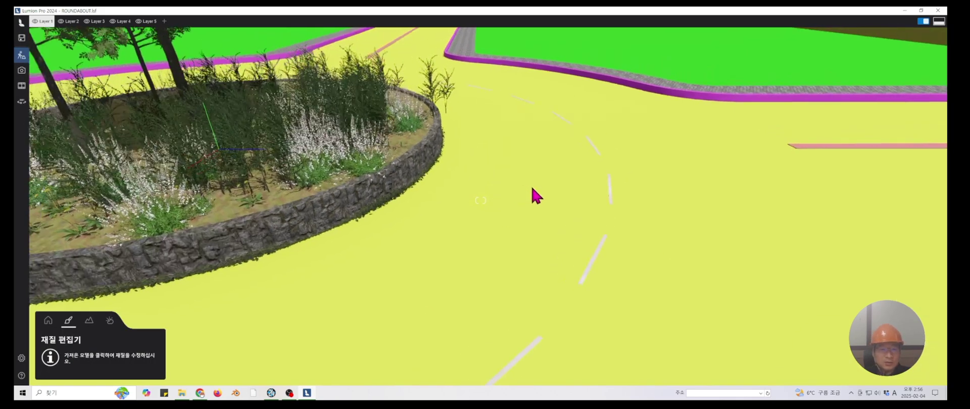
pyautogui.scroll(-3, 524, 202)
pyautogui.moveTo(523, 205); pyautogui.dragTo(522, 158, button='middle')
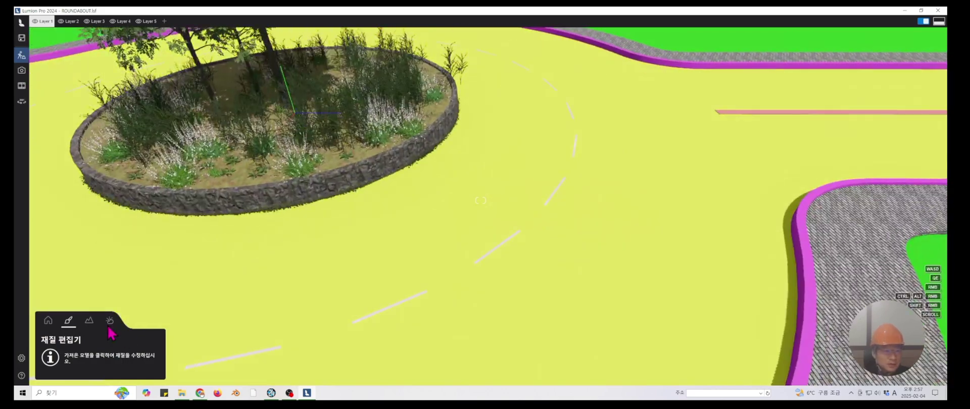
pyautogui.click(307, 277)
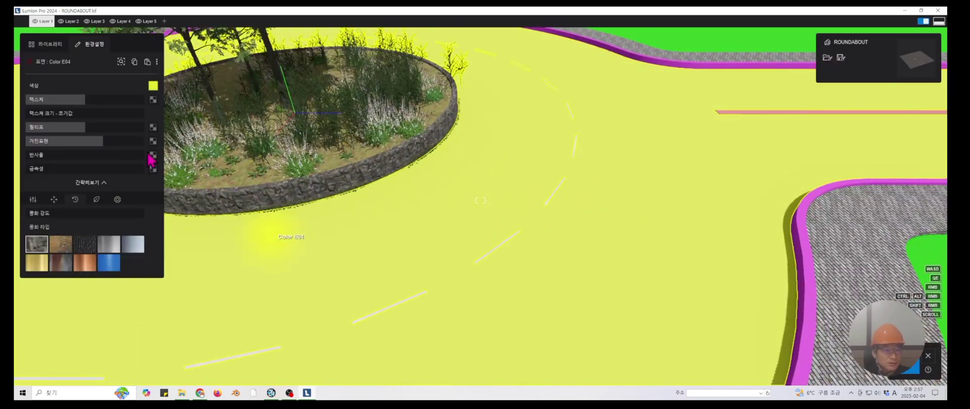
pyautogui.click(50, 45)
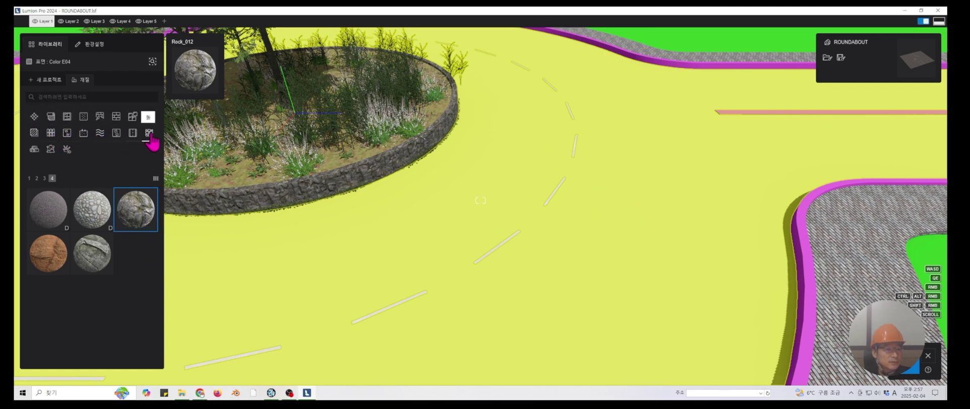
pyautogui.click(133, 135)
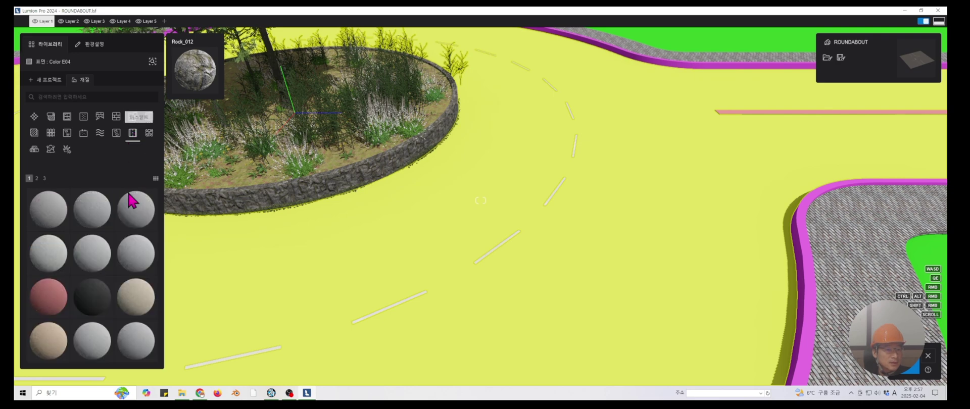
pyautogui.click(45, 180)
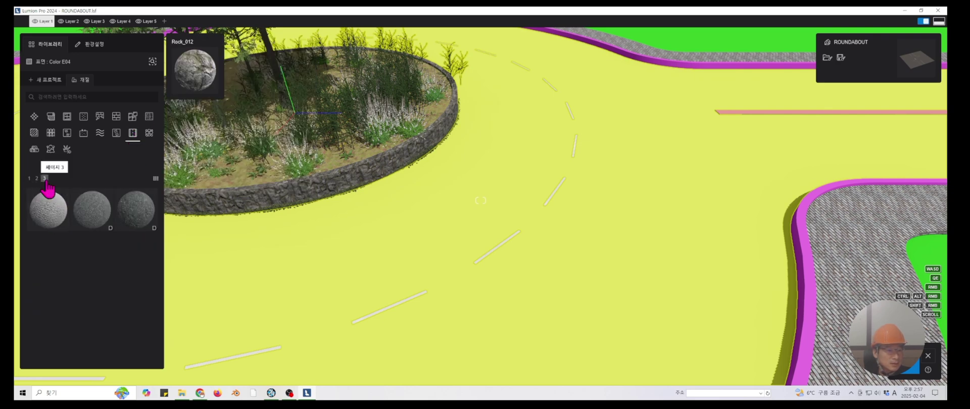
pyautogui.click(143, 216)
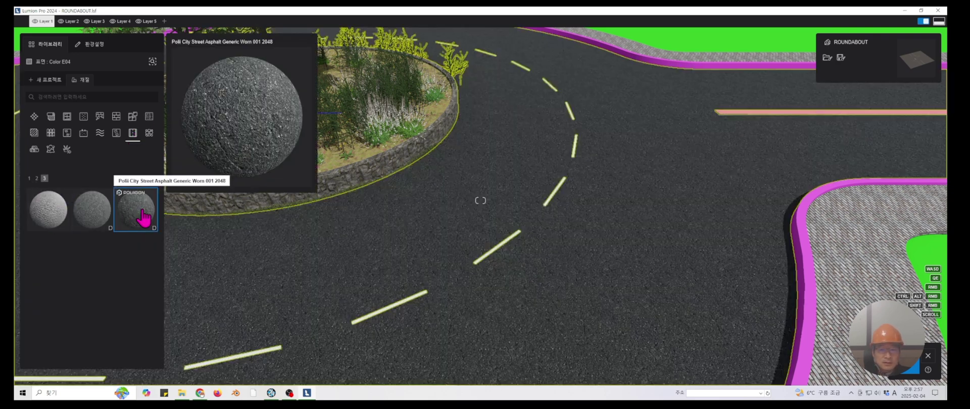
pyautogui.click(98, 216)
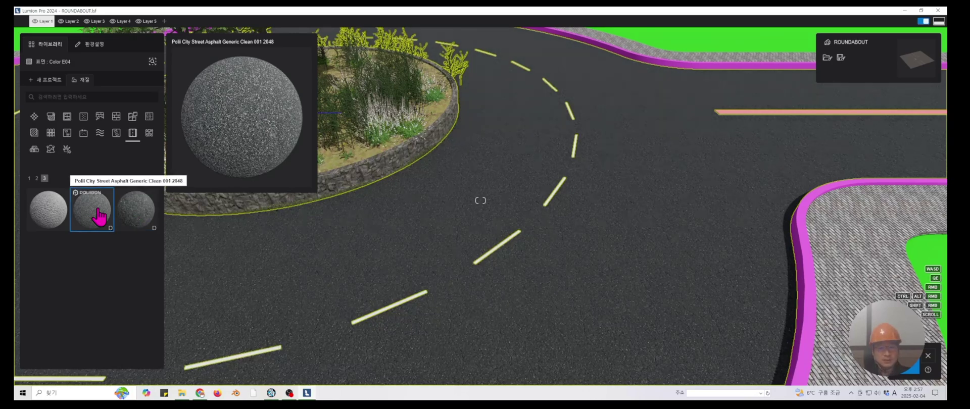
pyautogui.click(58, 215)
pyautogui.click(649, 288)
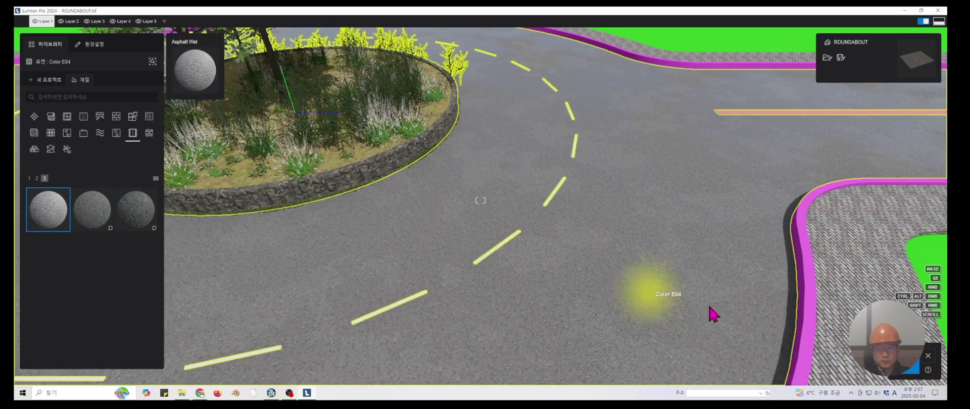
pyautogui.click(909, 364)
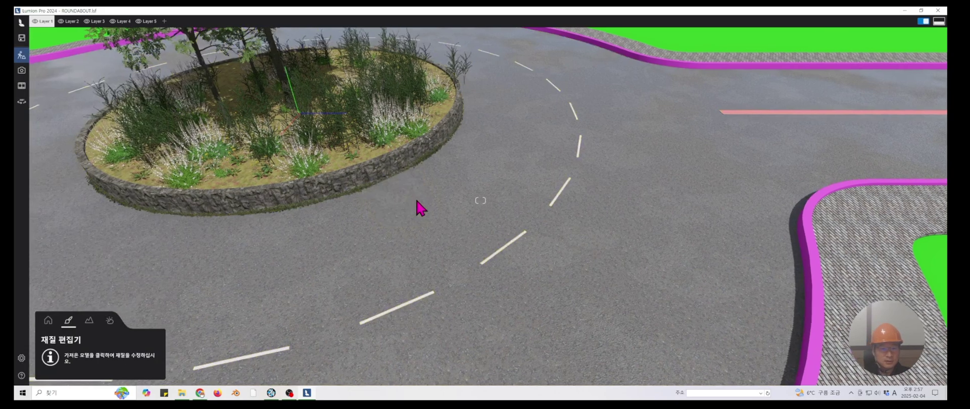
# Select the magenta kerb along the road for material editing and show the available stone materials
pyautogui.scroll(-5, 505, 209)
pyautogui.scroll(5, 550, 215)
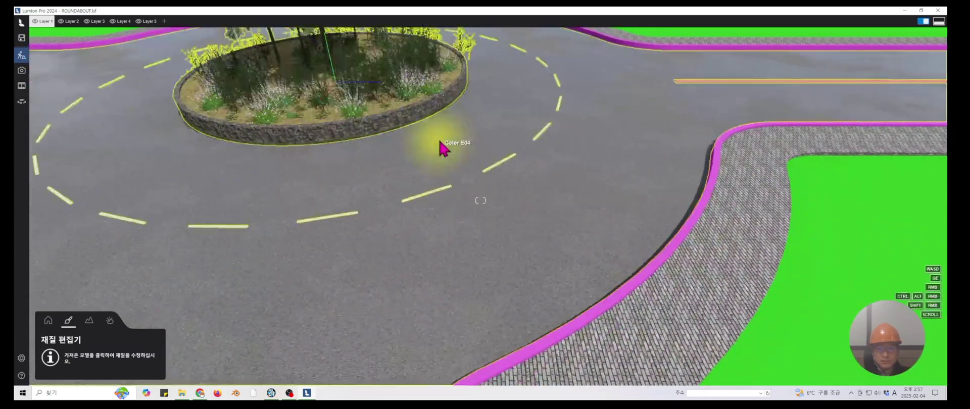
pyautogui.click(444, 316)
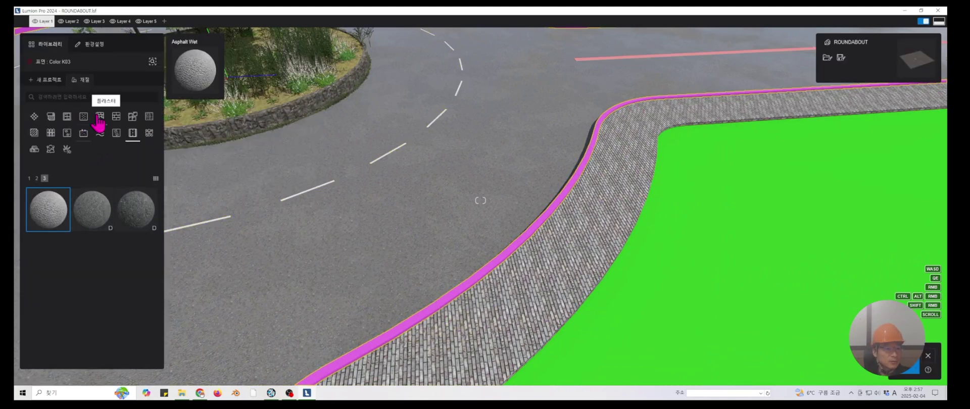
pyautogui.click(117, 118)
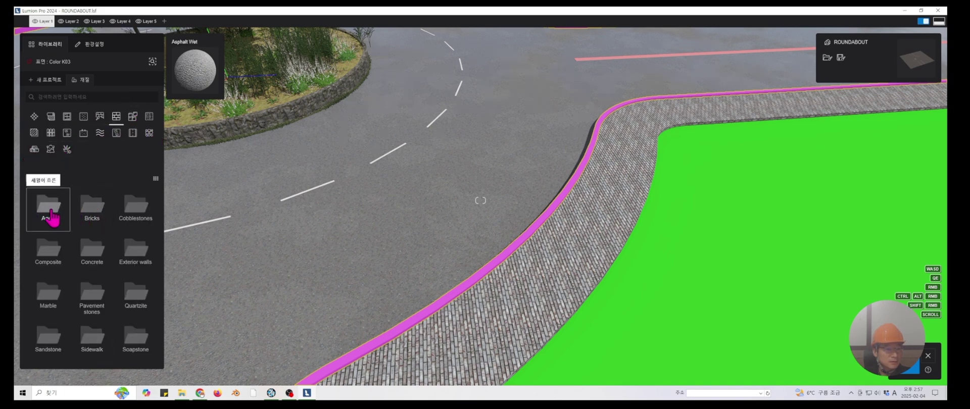
# Examine the Composite and Marble stone materials for one that suits the kerb
pyautogui.click(48, 250)
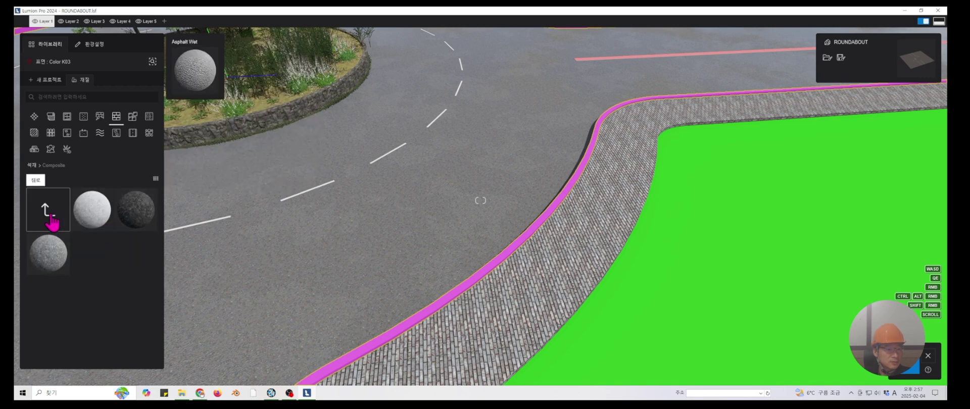
pyautogui.click(49, 213)
pyautogui.click(47, 298)
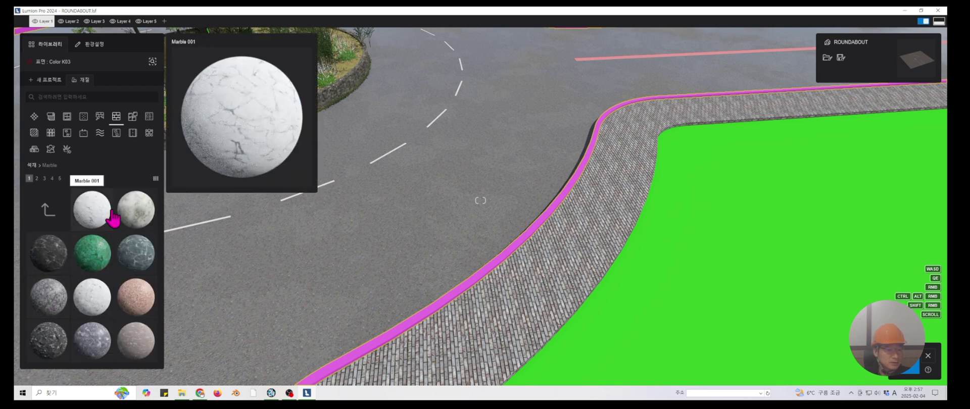
pyautogui.click(52, 179)
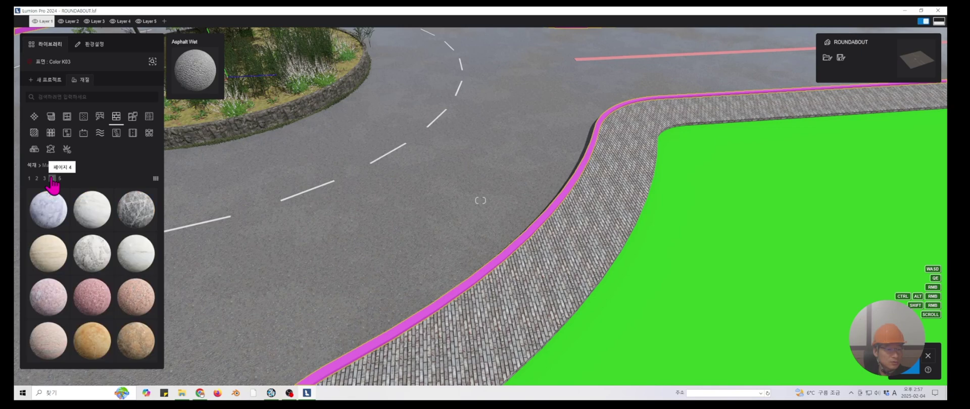
pyautogui.click(44, 179)
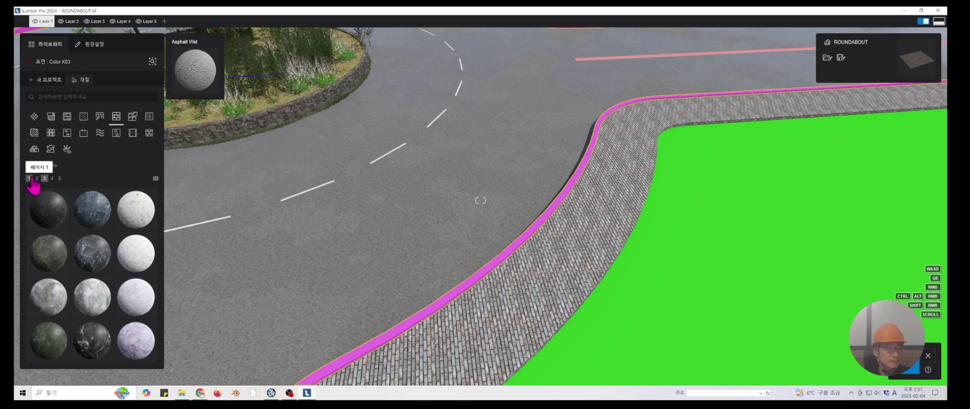
pyautogui.click(30, 179)
pyautogui.click(46, 210)
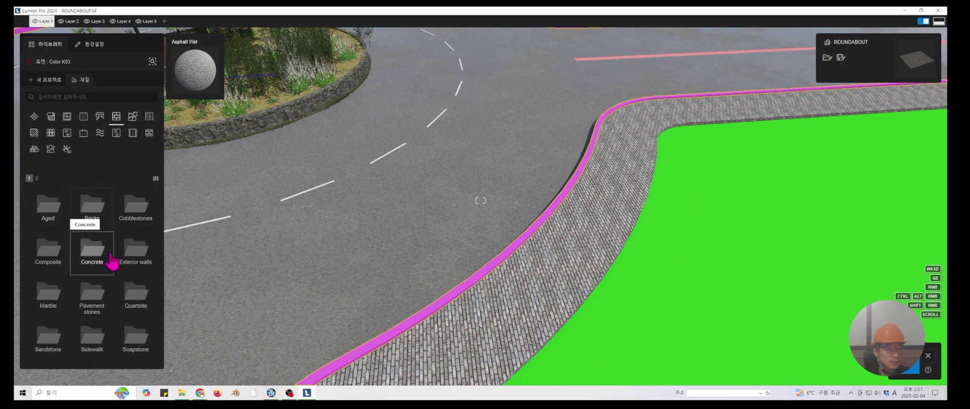
# Try Evermotion Slate Panels 001 A 2048 from the cobblestone materials on the kerb, and replace it with Polii Cobblestone 003 2048
pyautogui.click(148, 222)
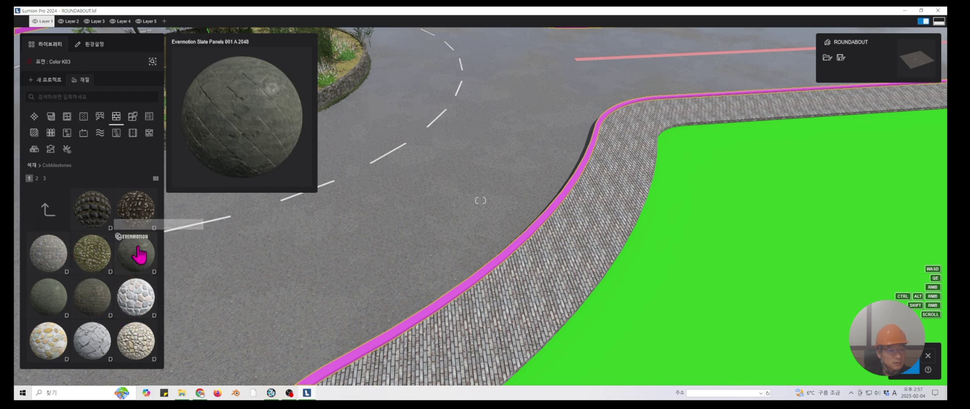
pyautogui.click(37, 178)
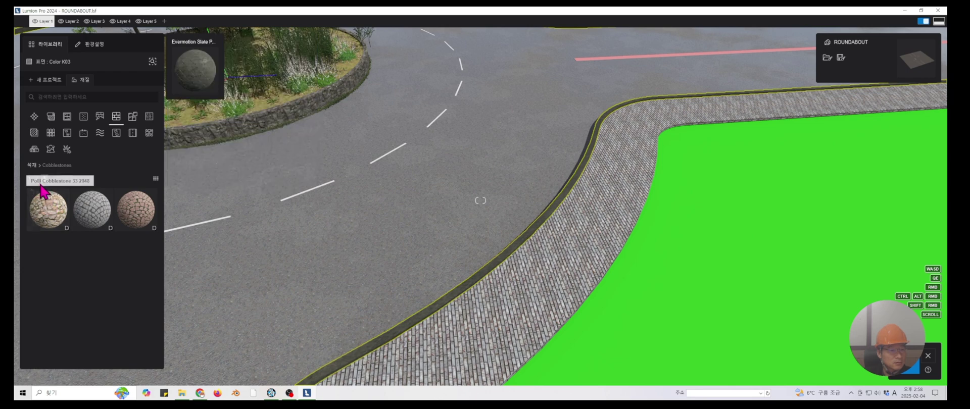
pyautogui.click(29, 178)
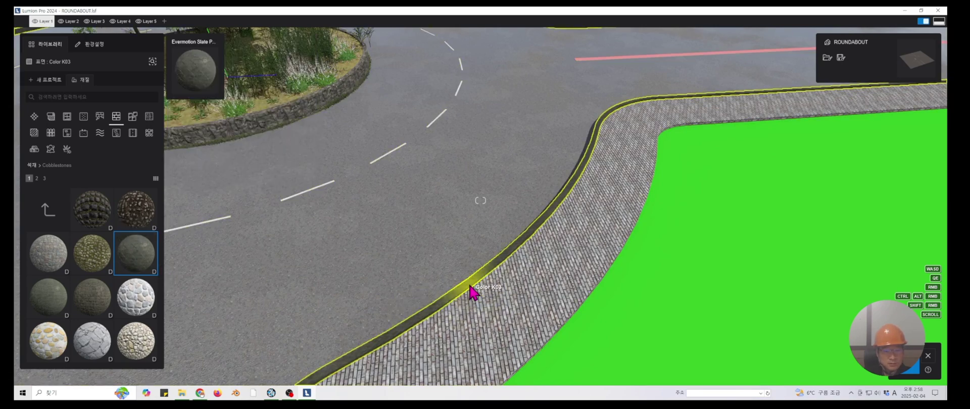
pyautogui.moveTo(617, 248); pyautogui.dragTo(494, 177, button='right')
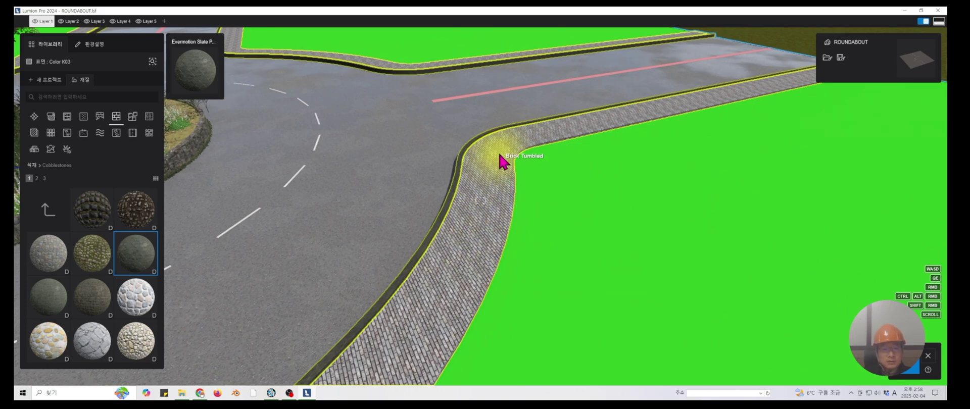
pyautogui.moveTo(502, 153); pyautogui.dragTo(542, 160, button='right')
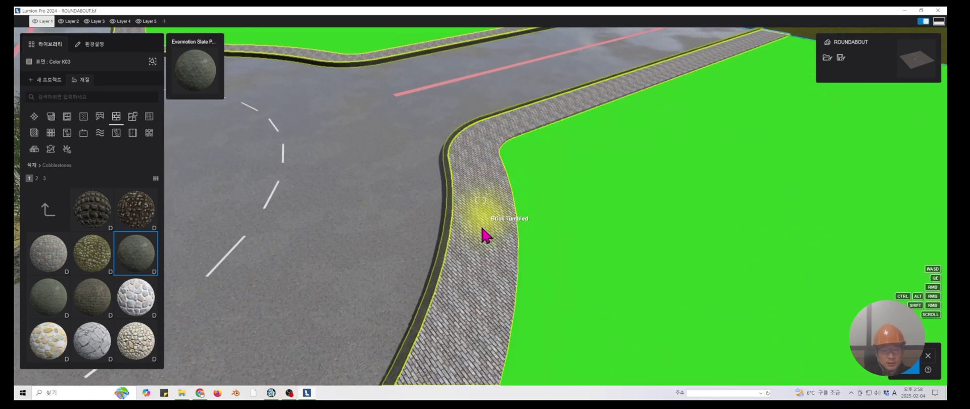
pyautogui.moveTo(479, 232); pyautogui.dragTo(457, 180, button='middle')
pyautogui.moveTo(94, 257)
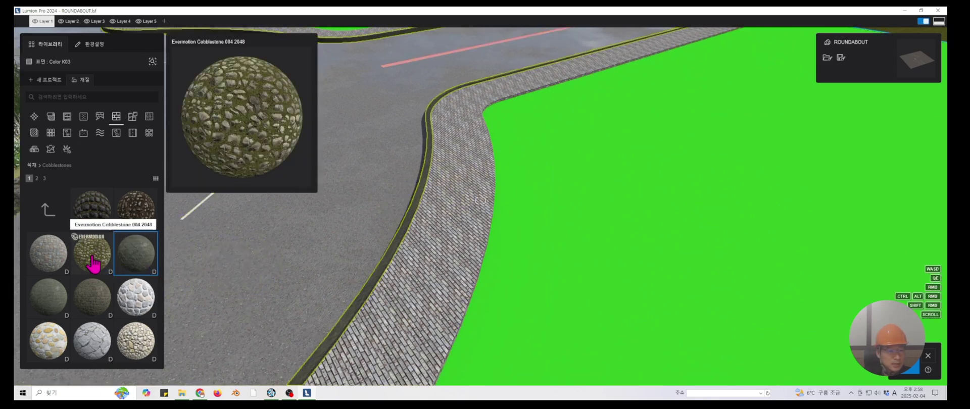
pyautogui.moveTo(133, 298)
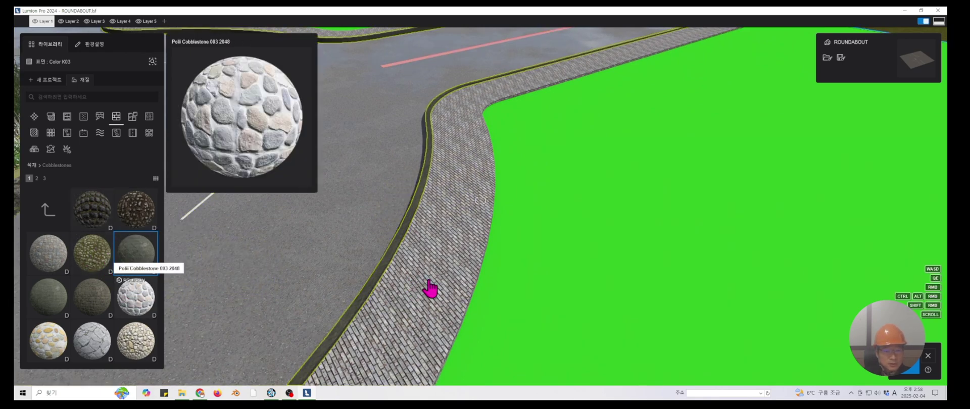
pyautogui.click(135, 297)
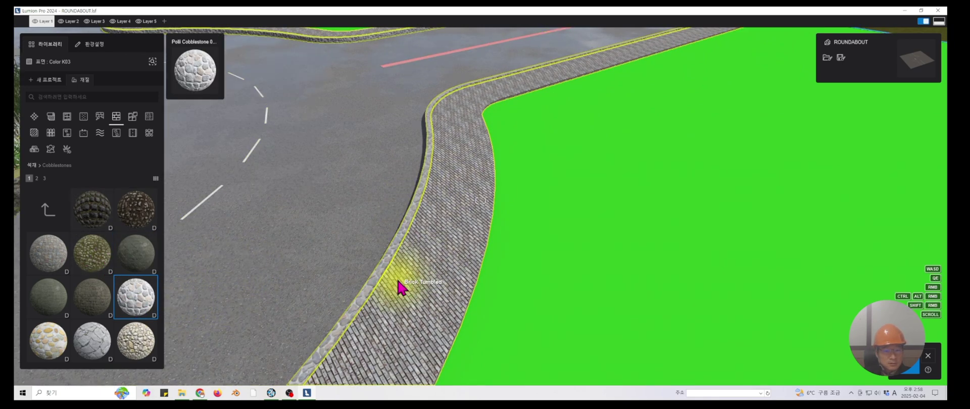
# Try Polii Cobblestone 037 VAR 1 2048 on the brick sidewalk beside the kerb, and replace it with the Rock 011 material
pyautogui.click(399, 288)
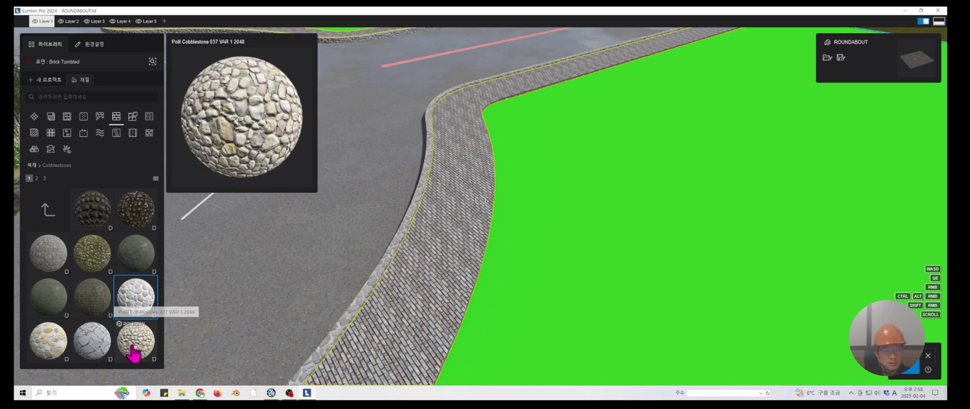
pyautogui.click(134, 354)
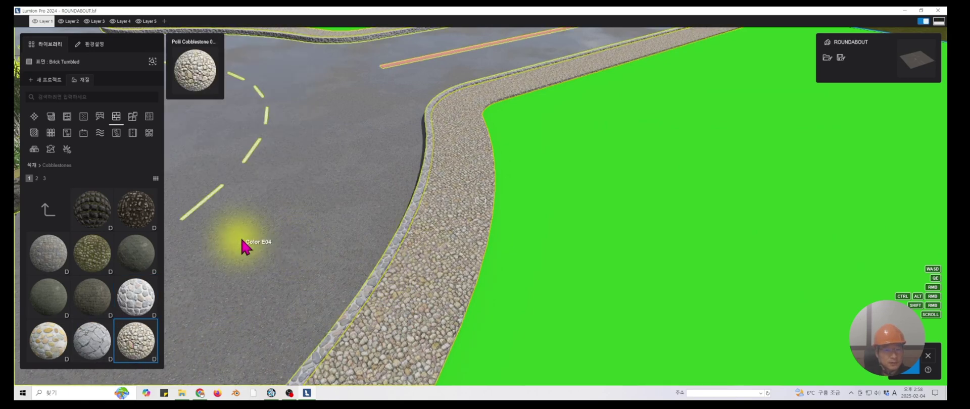
pyautogui.moveTo(457, 122); pyautogui.dragTo(359, 163, button='right')
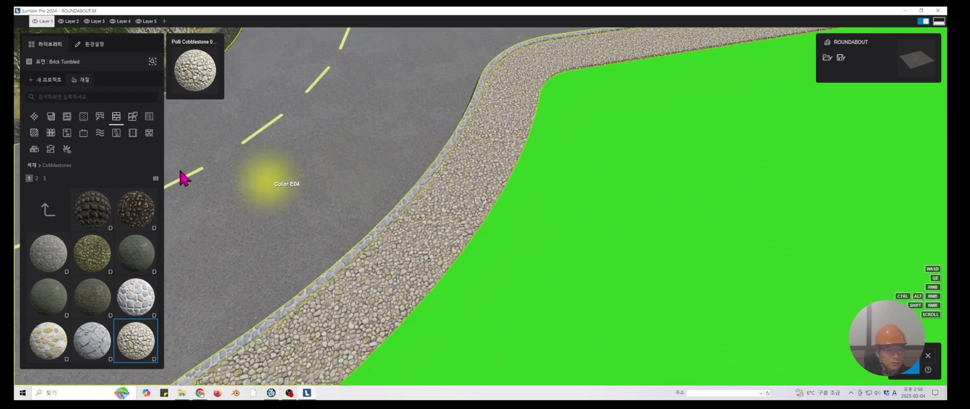
pyautogui.click(84, 134)
pyautogui.click(67, 133)
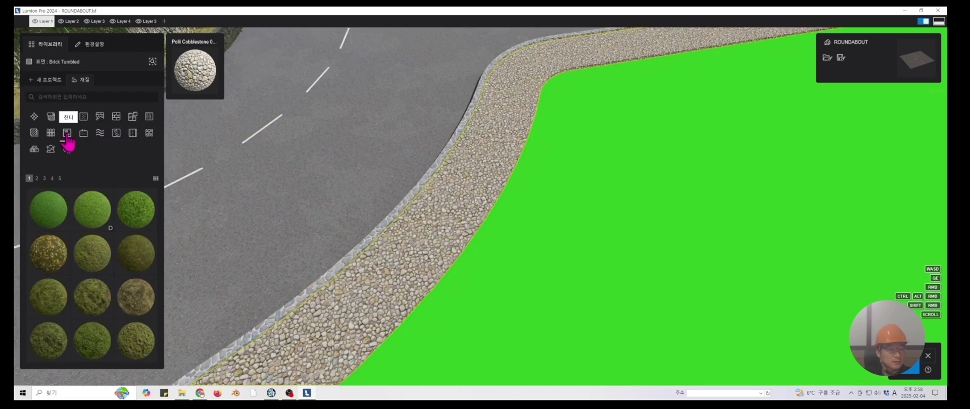
pyautogui.click(59, 178)
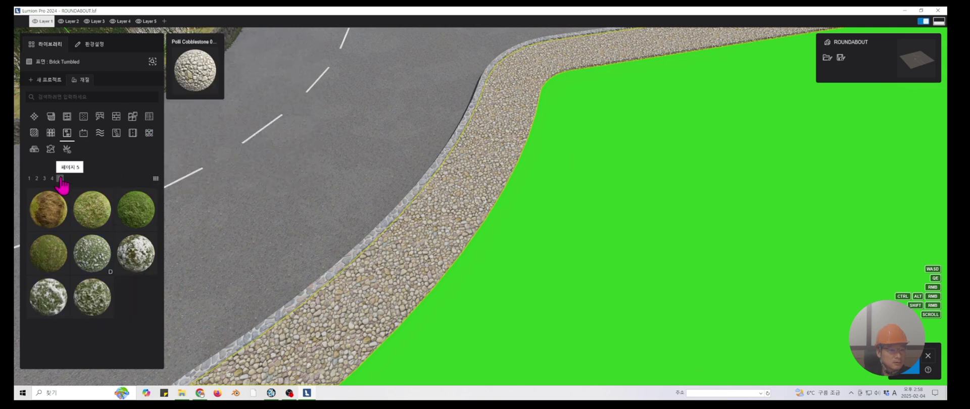
pyautogui.click(149, 133)
pyautogui.click(52, 179)
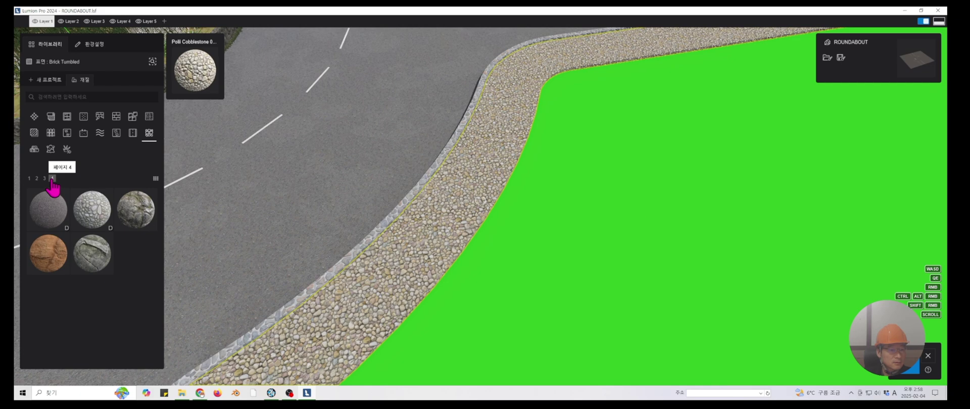
pyautogui.click(45, 179)
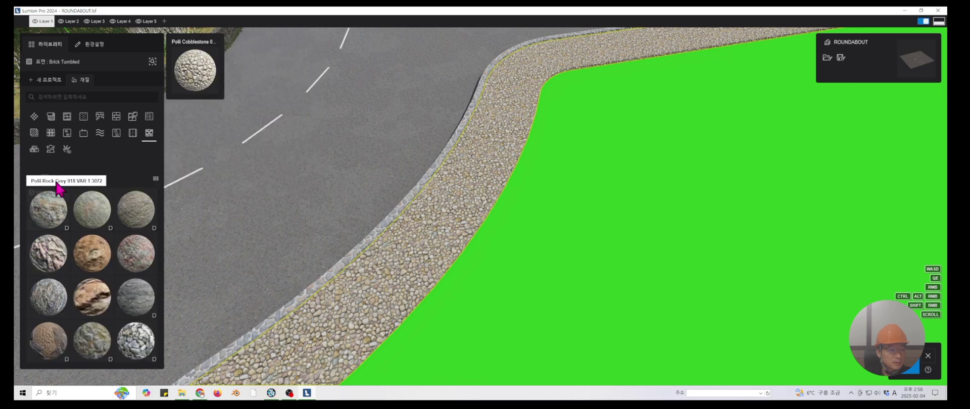
pyautogui.click(52, 179)
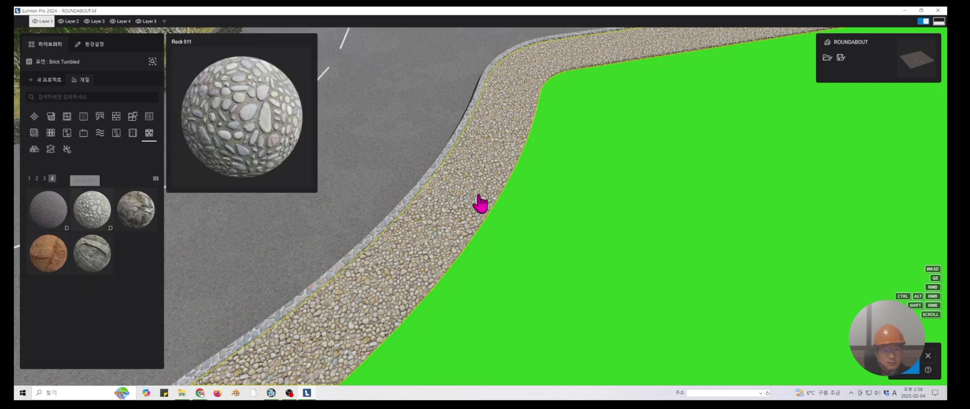
pyautogui.moveTo(480, 195); pyautogui.dragTo(496, 147, button='right')
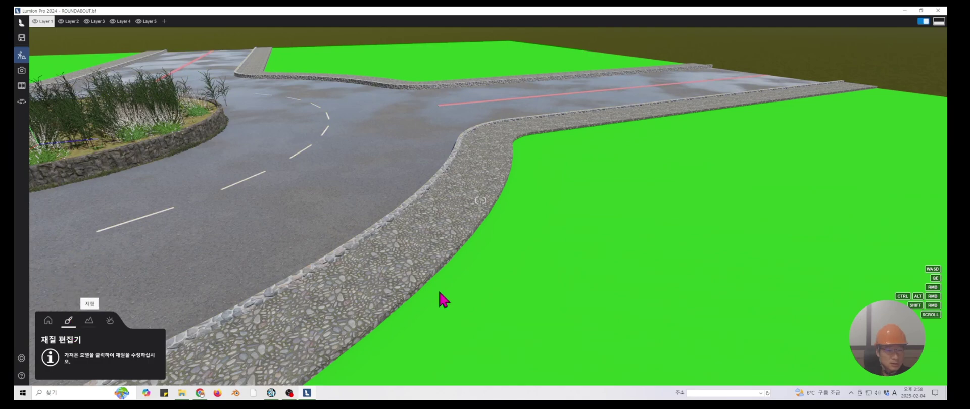
# Apply the Landscape 09 A grass material to the bright green ground areas beside the sidewalks
pyautogui.click(580, 273)
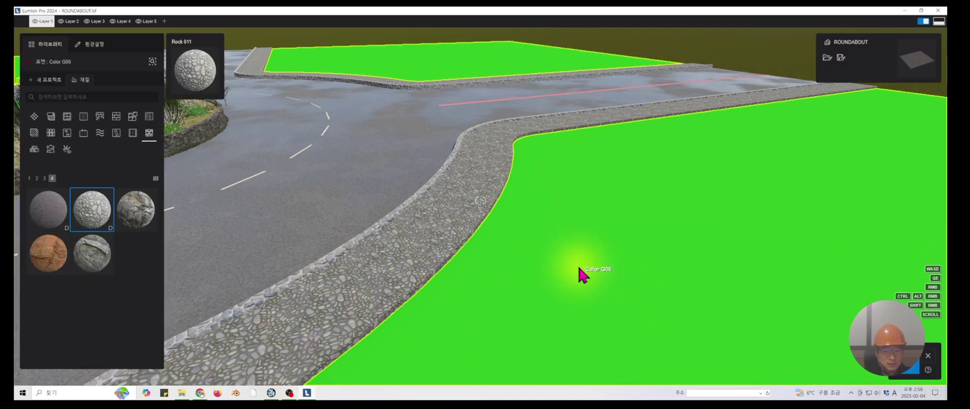
pyautogui.click(66, 133)
pyautogui.click(53, 179)
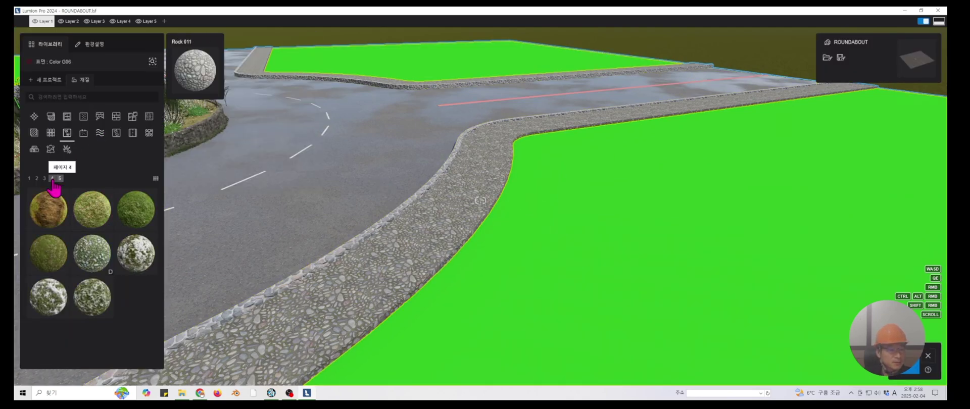
pyautogui.click(53, 179)
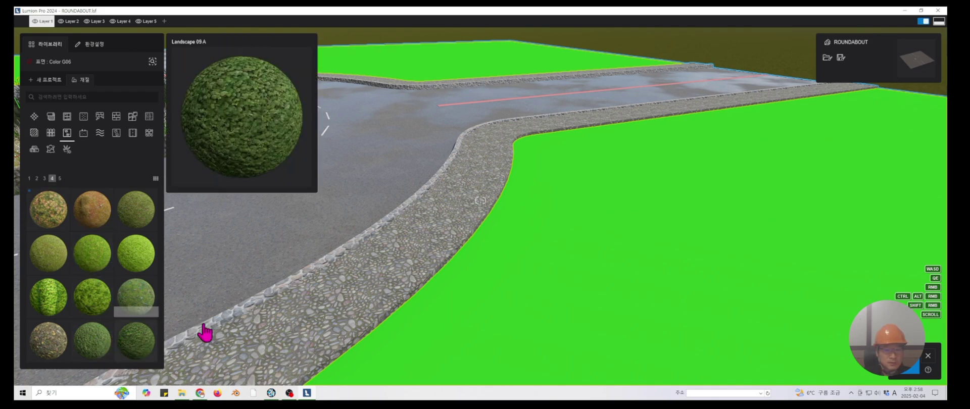
pyautogui.click(620, 257)
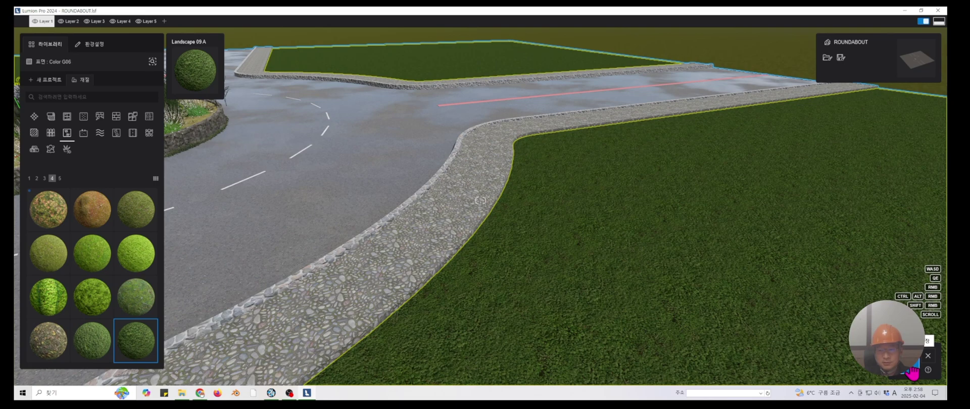
# Recolour the pink centre lines of the approach roads to white in the material settings and keep the change
pyautogui.moveTo(440, 196); pyautogui.dragTo(666, 236, button='middle')
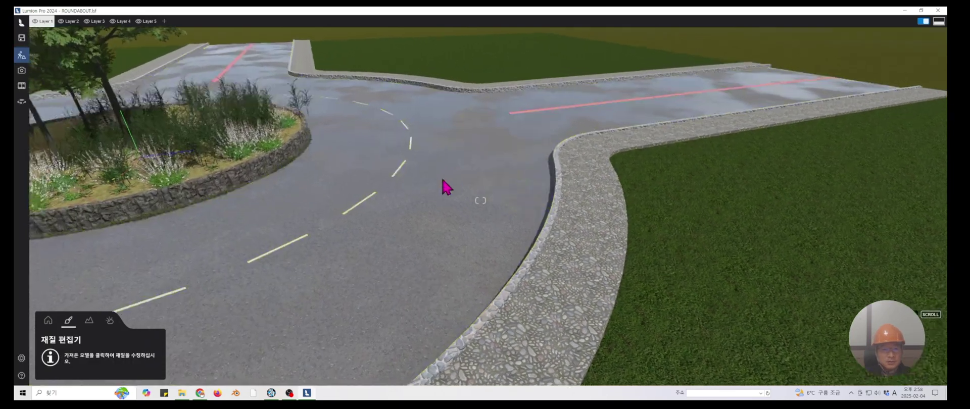
pyautogui.moveTo(444, 187); pyautogui.dragTo(337, 180, button='right')
pyautogui.moveTo(337, 180); pyautogui.dragTo(470, 189, button='middle')
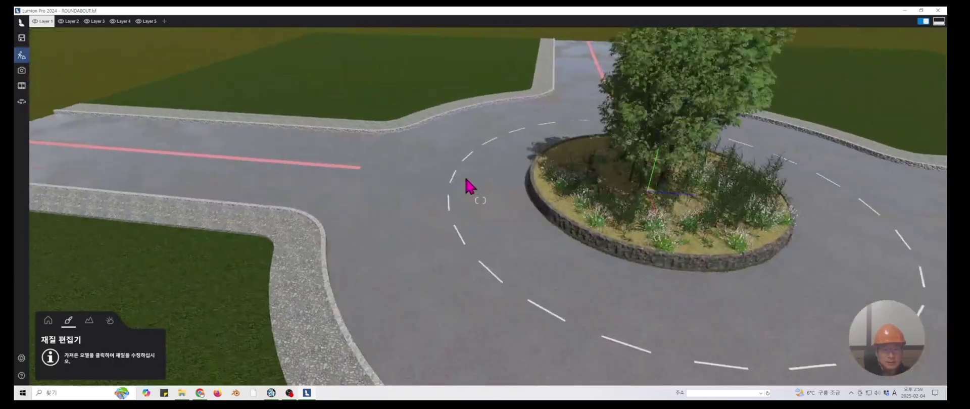
pyautogui.moveTo(469, 189); pyautogui.dragTo(241, 136, button='right')
pyautogui.moveTo(242, 136); pyautogui.dragTo(672, 207, button='middle')
pyautogui.scroll(4, 374, 192)
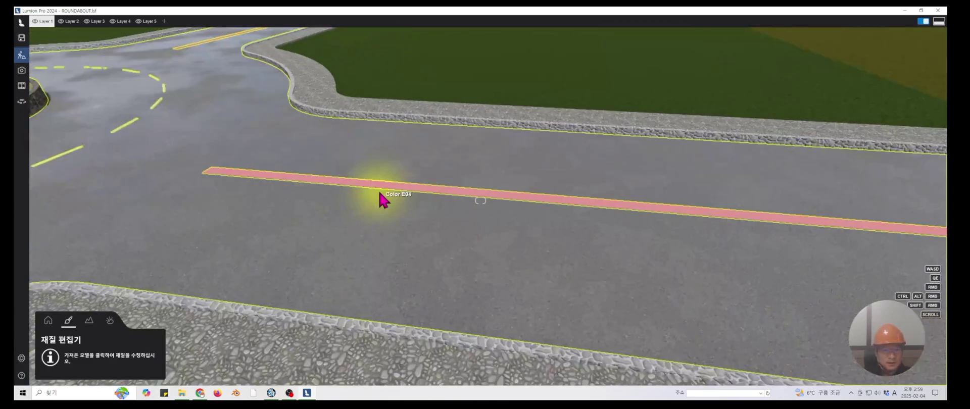
pyautogui.moveTo(356, 163); pyautogui.dragTo(146, 199, button='right')
pyautogui.click(263, 163)
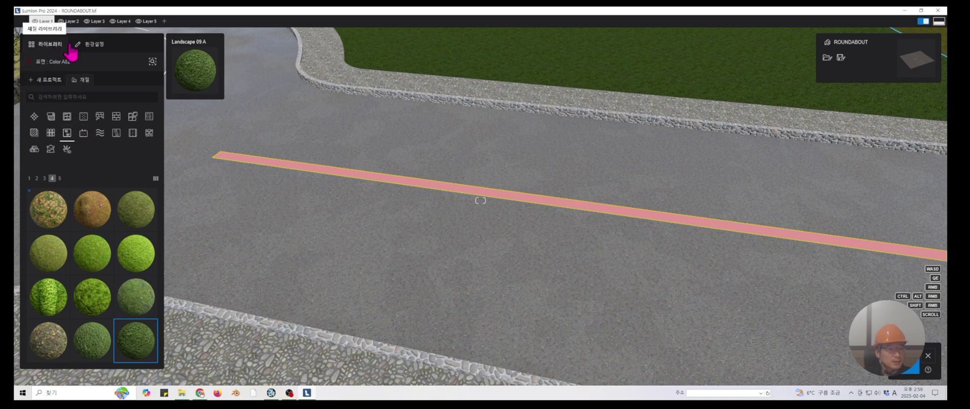
pyautogui.click(89, 45)
pyautogui.click(153, 86)
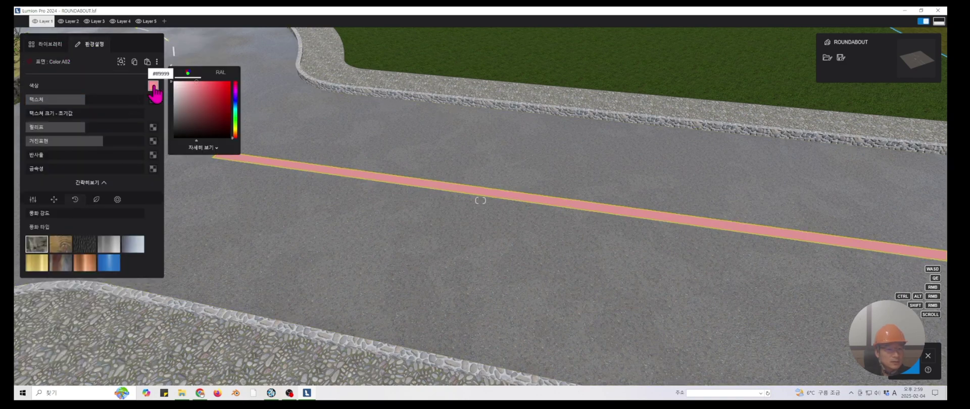
pyautogui.moveTo(204, 94); pyautogui.dragTo(175, 82)
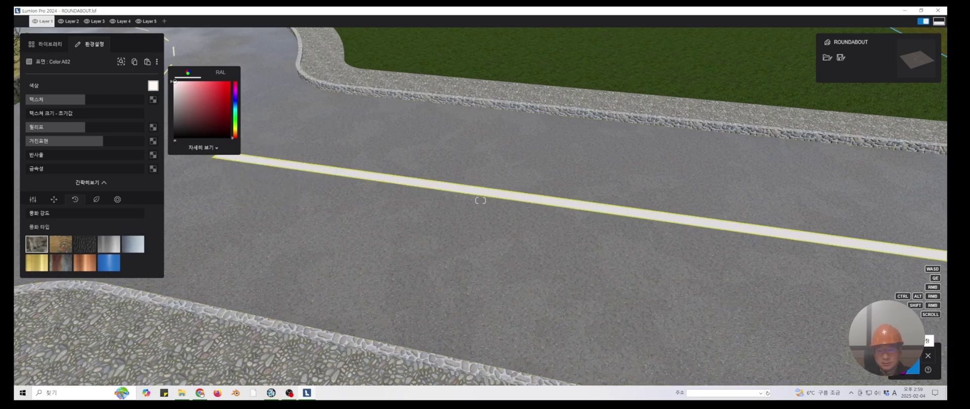
# Examine the finished grass, sidewalk, road and lane marking materials around the roundabout
pyautogui.scroll(-3, 406, 150)
pyautogui.moveTo(325, 146); pyautogui.dragTo(608, 179, button='middle')
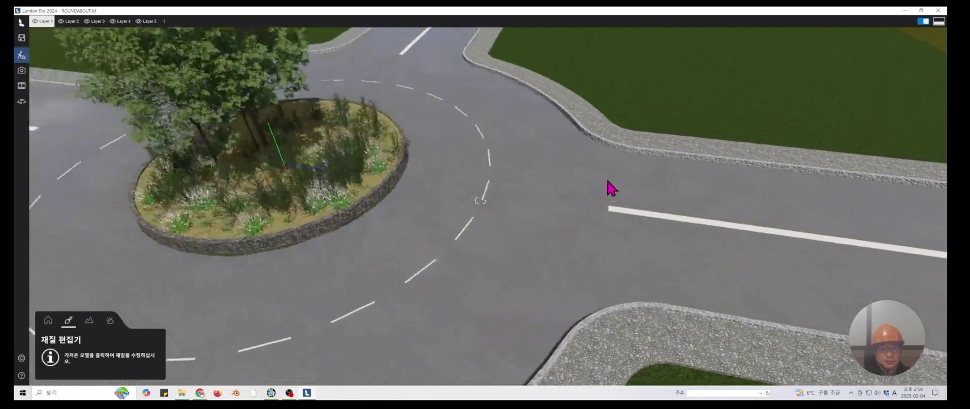
pyautogui.moveTo(357, 143); pyautogui.dragTo(599, 136, button='middle')
pyautogui.moveTo(460, 211); pyautogui.dragTo(710, 195, button='right')
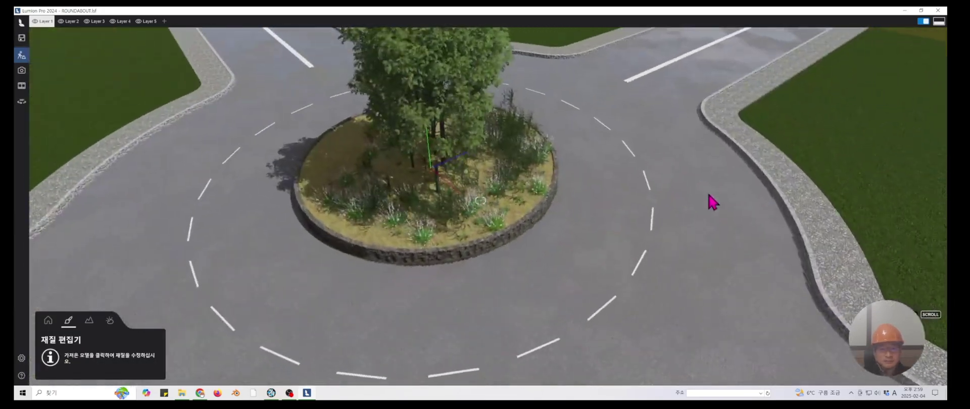
pyautogui.scroll(-3, 708, 195)
pyautogui.moveTo(672, 194); pyautogui.dragTo(495, 100, button='middle')
pyautogui.moveTo(412, 143); pyautogui.dragTo(511, 144, button='right')
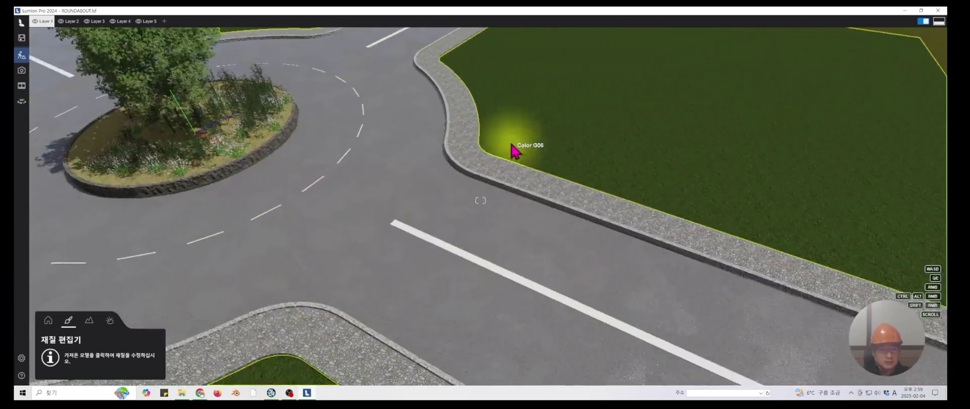
pyautogui.scroll(-2, 510, 145)
pyautogui.moveTo(381, 177); pyautogui.dragTo(461, 156, button='middle')
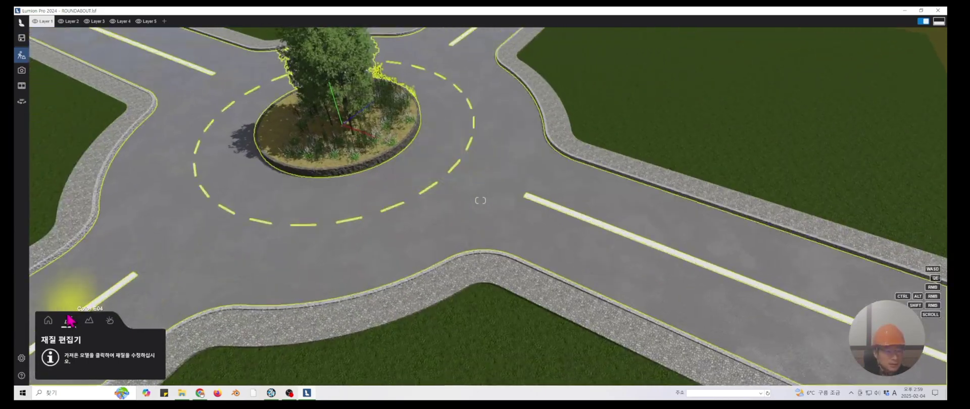
# Place Car HD 001 from the vehicle library in the lane beside the white centre line of an approach road
pyautogui.click(48, 321)
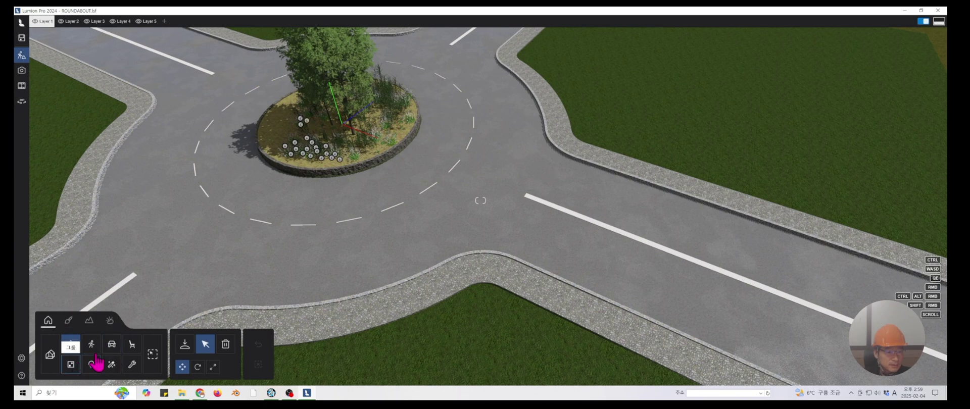
pyautogui.click(112, 345)
pyautogui.click(184, 345)
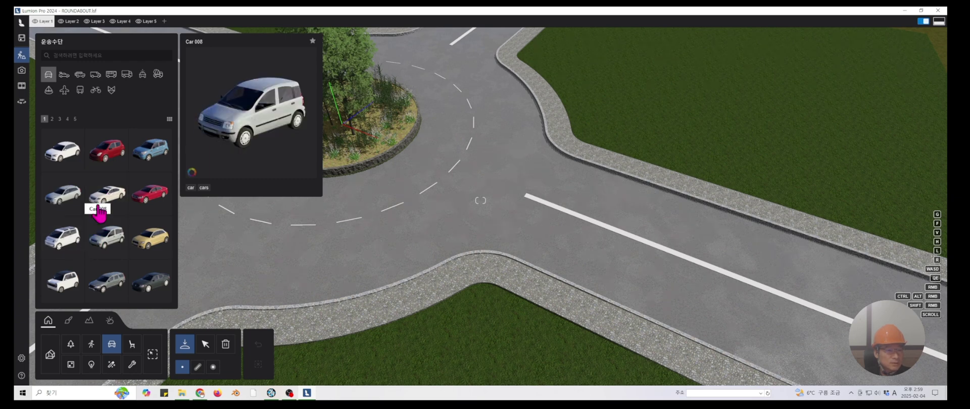
pyautogui.click(75, 119)
pyautogui.click(53, 120)
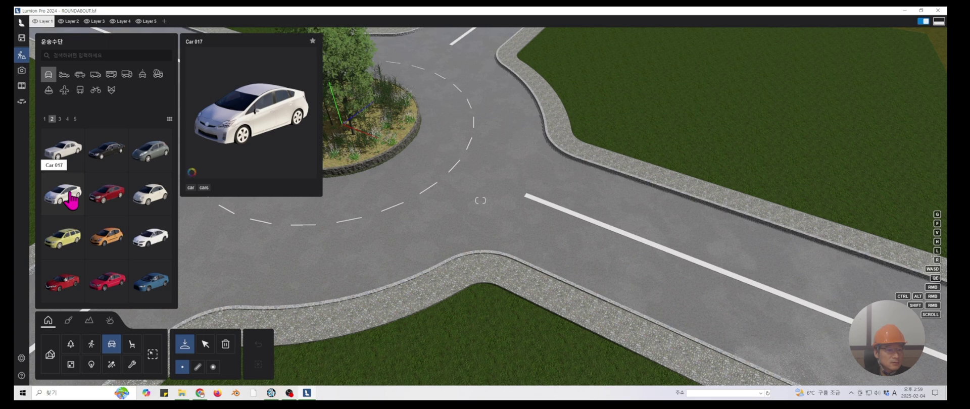
pyautogui.click(107, 236)
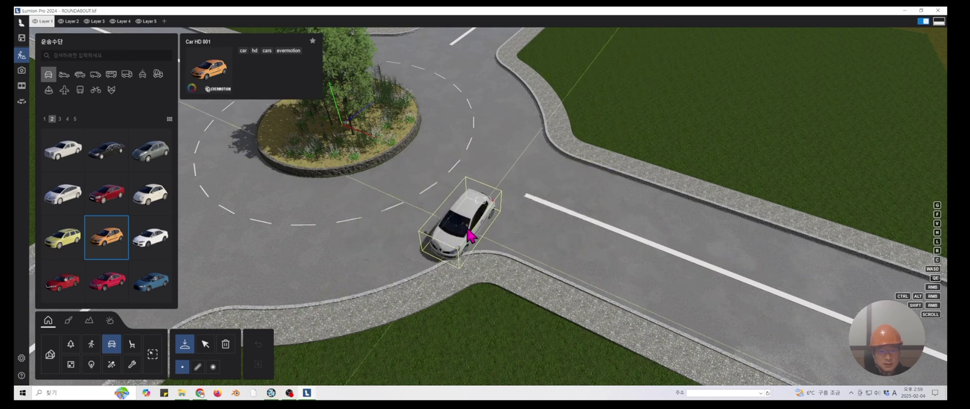
pyautogui.moveTo(466, 233); pyautogui.dragTo(463, 267, button='middle')
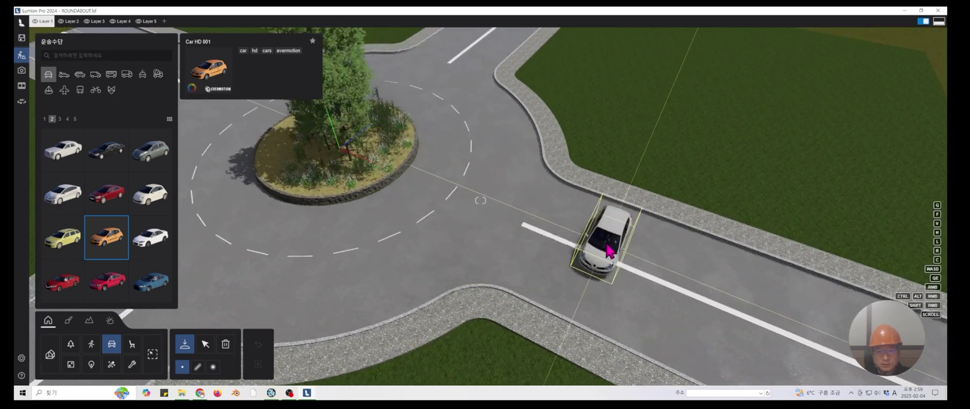
pyautogui.click(613, 245)
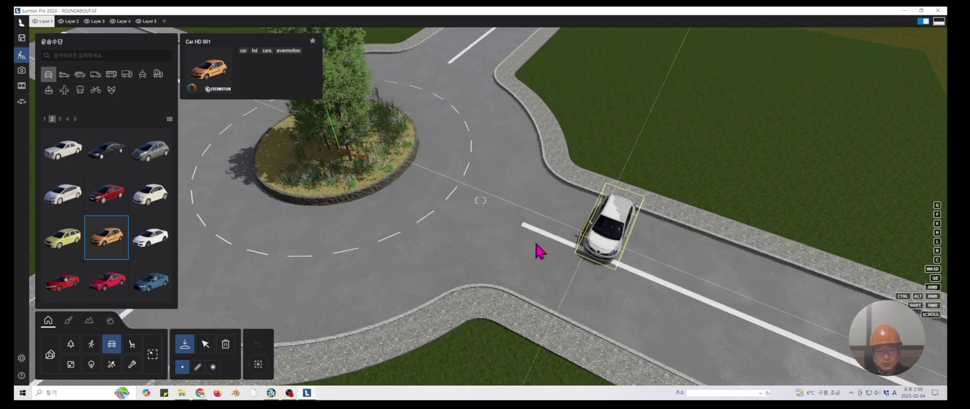
# Rotate the placed Car HD 001 about its x axis so it points along its lane toward the roundabout
pyautogui.click(205, 344)
pyautogui.click(626, 262)
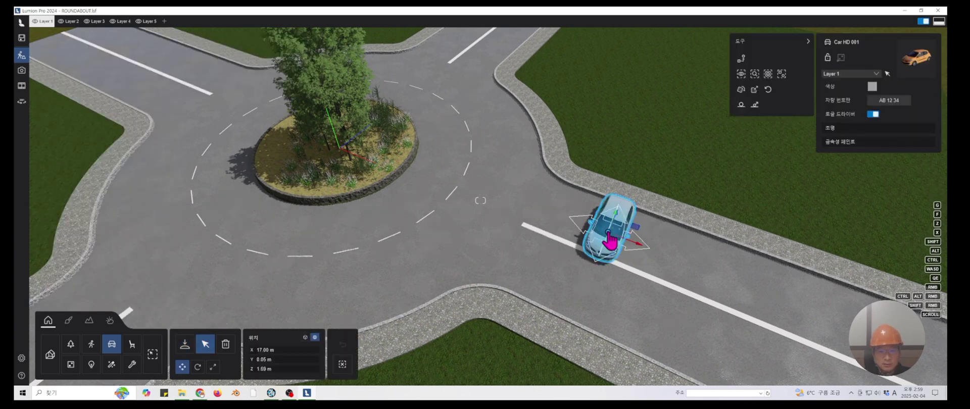
pyautogui.click(198, 367)
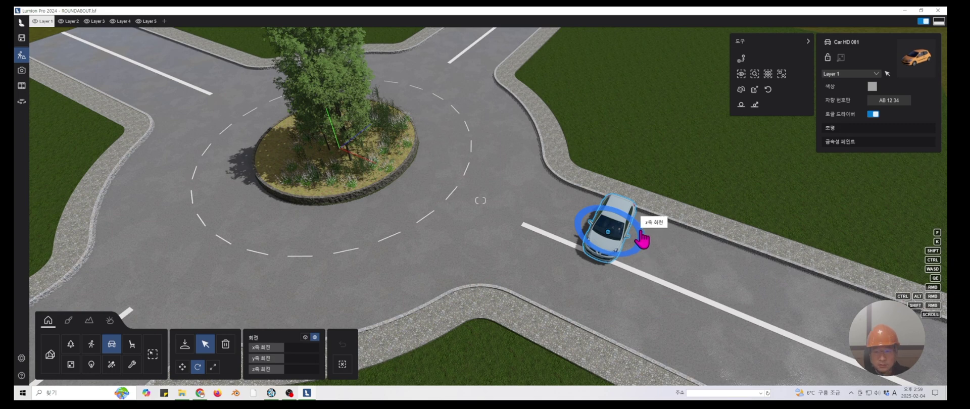
pyautogui.moveTo(640, 233); pyautogui.dragTo(640, 244)
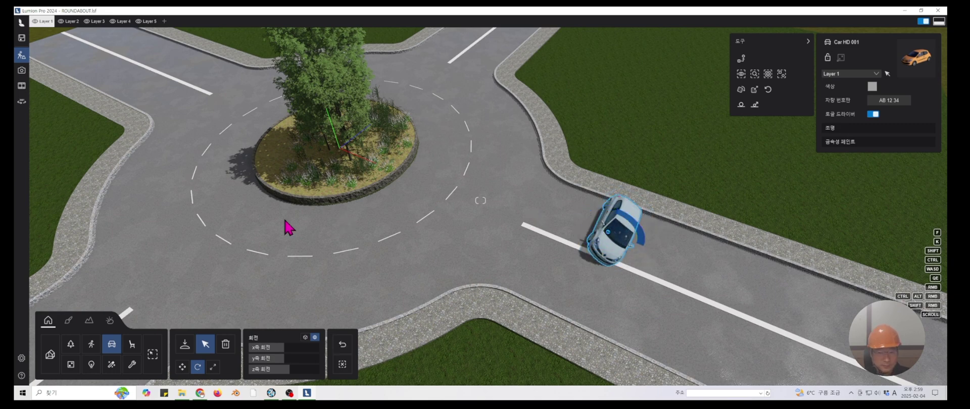
pyautogui.click(342, 345)
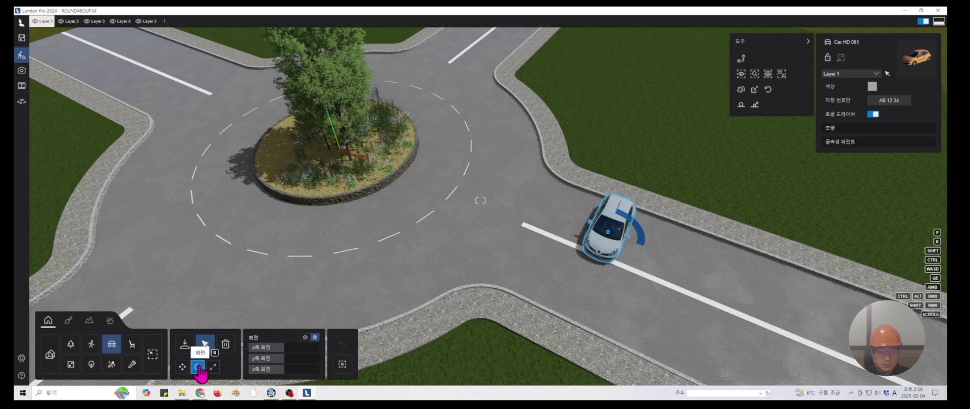
pyautogui.moveTo(692, 256); pyautogui.dragTo(597, 219, button='middle')
pyautogui.keyDown('shift'); pyautogui.moveTo(598, 219); pyautogui.dragTo(531, 237, button='right'); pyautogui.keyUp('shift')
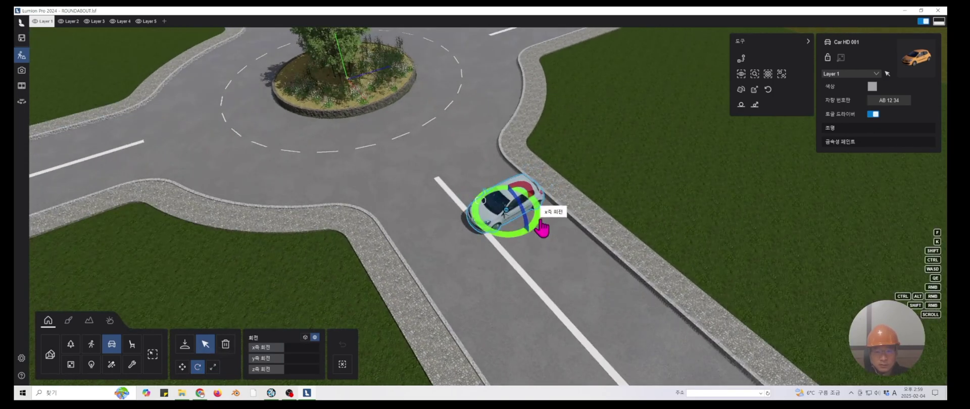
pyautogui.moveTo(542, 228); pyautogui.dragTo(511, 241)
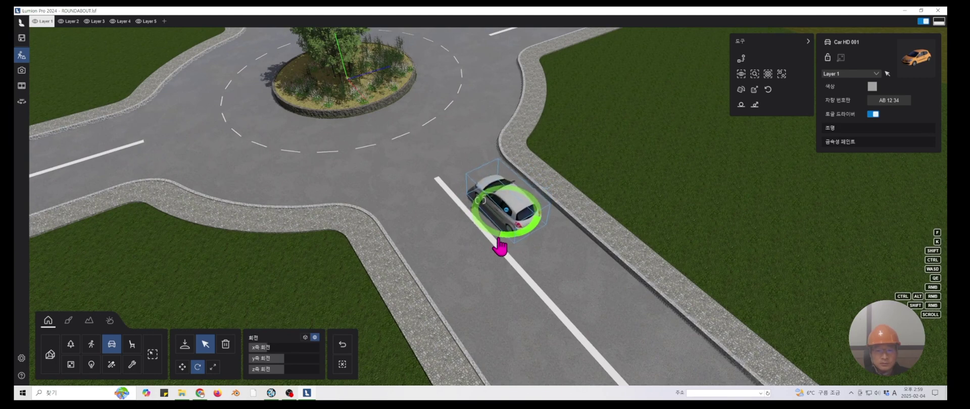
# Place SportsCar 001 from the sports cars in the lane of the neighbouring approach road
pyautogui.moveTo(433, 184); pyautogui.dragTo(498, 275, button='middle')
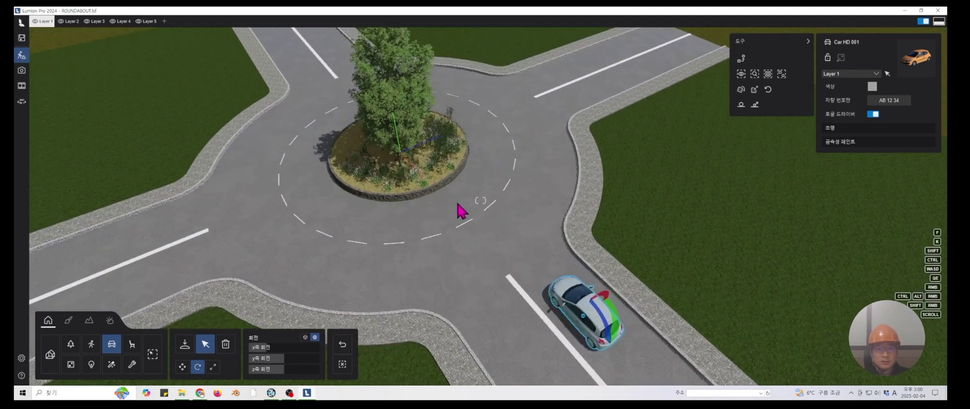
pyautogui.moveTo(461, 211); pyautogui.dragTo(461, 146, button='middle')
pyautogui.moveTo(461, 147); pyautogui.dragTo(275, 222, button='right')
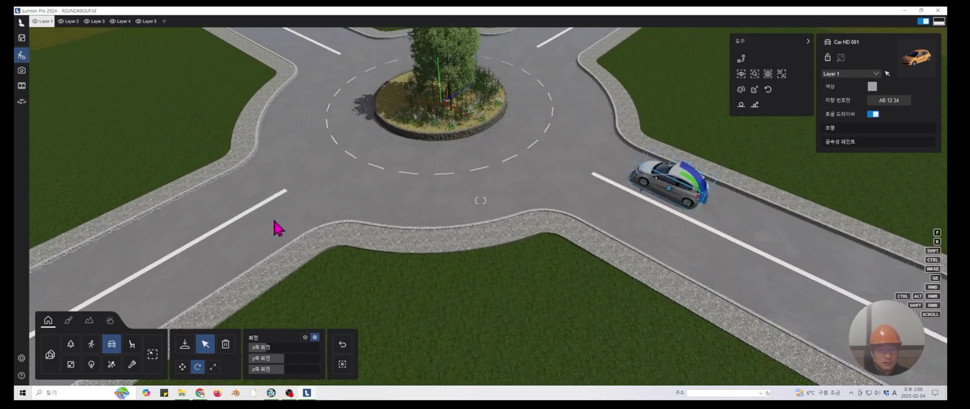
pyautogui.scroll(2, 350, 196)
pyautogui.click(184, 345)
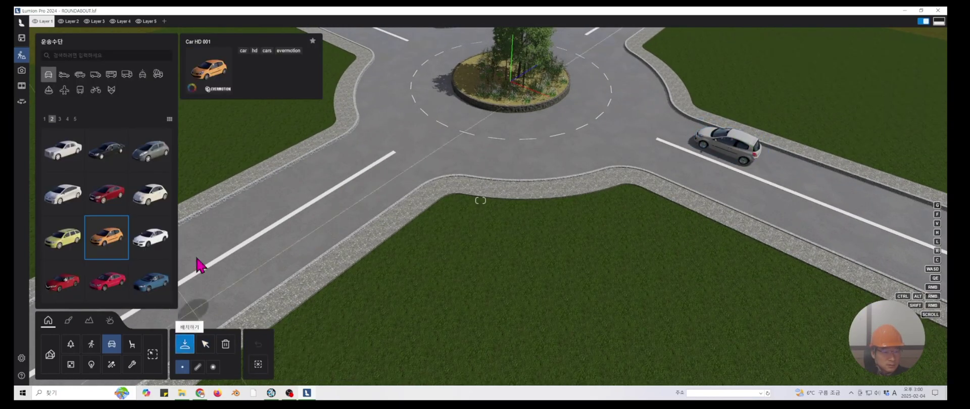
pyautogui.click(64, 74)
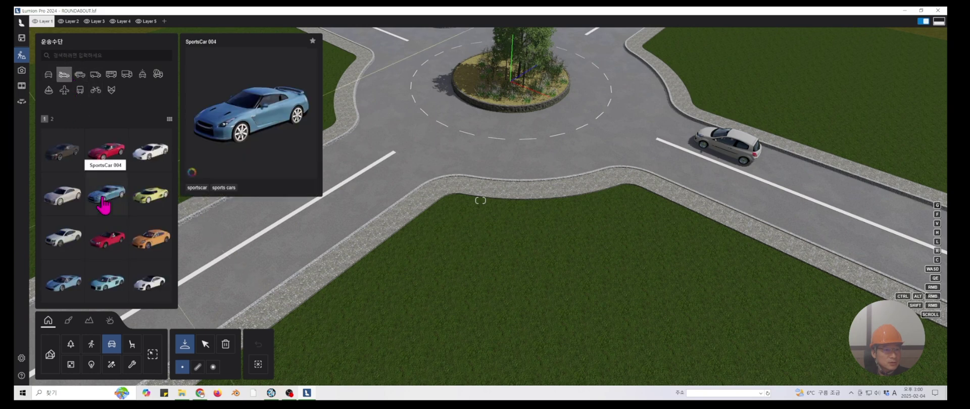
pyautogui.click(109, 151)
pyautogui.moveTo(327, 192); pyautogui.dragTo(408, 277, button='middle')
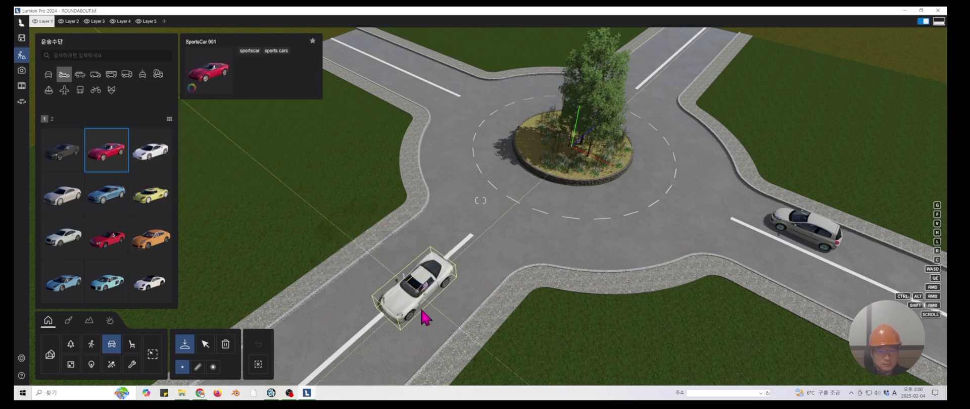
pyautogui.click(424, 336)
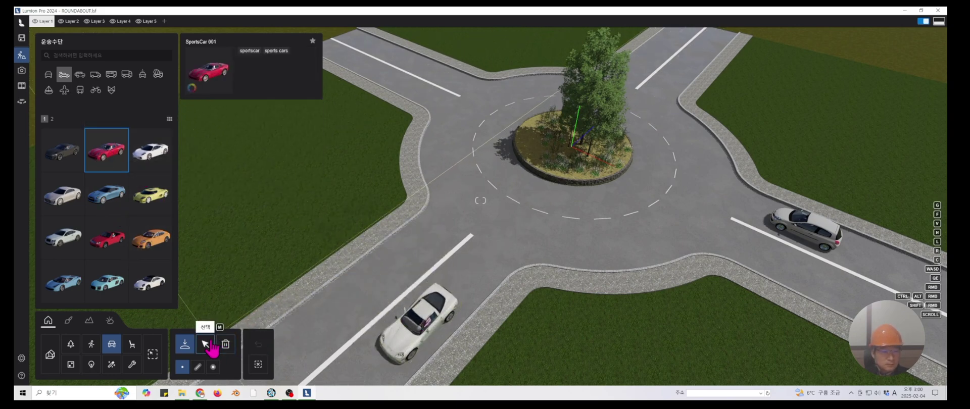
# Rotate SportsCar 001 about its x axis so it faces the roundabout
pyautogui.click(206, 344)
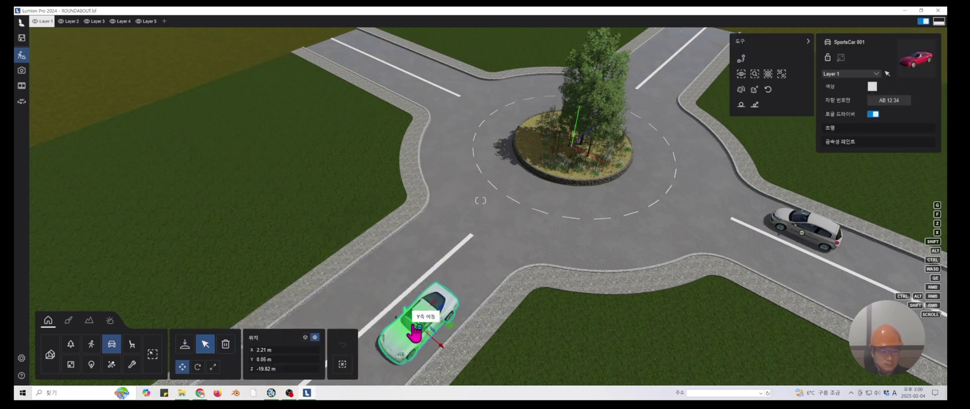
pyautogui.click(198, 367)
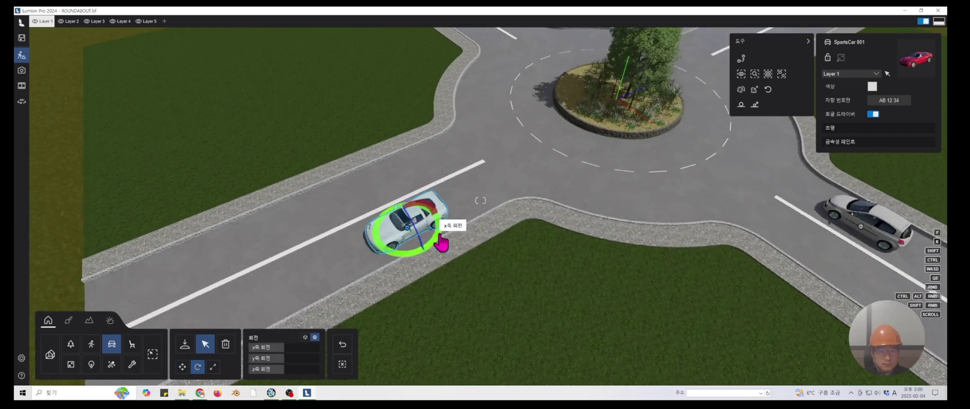
pyautogui.moveTo(441, 242); pyautogui.dragTo(328, 222)
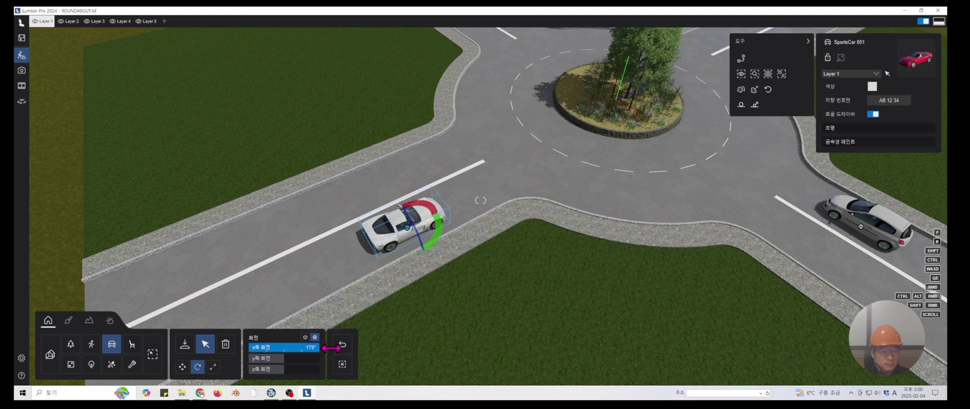
# Move SportsCar 001 back along its lane, away from the roundabout, to Z about -29.45 m
pyautogui.click(182, 367)
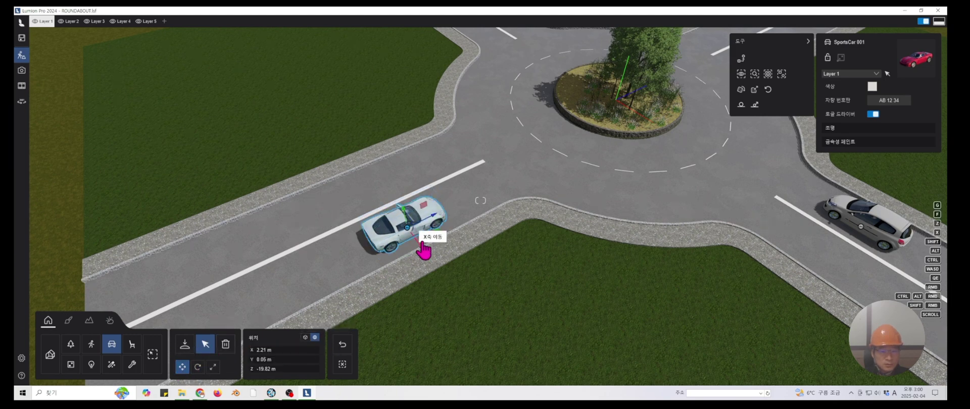
pyautogui.moveTo(437, 228); pyautogui.dragTo(259, 287)
pyautogui.scroll(-6, 463, 196)
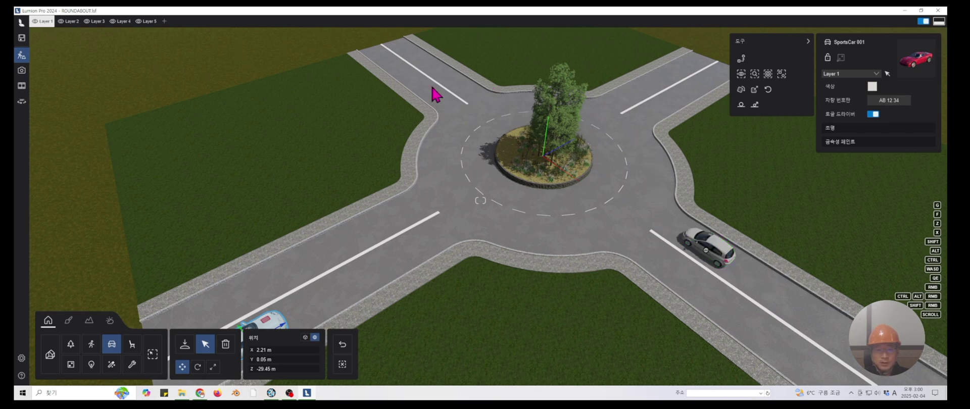
pyautogui.scroll(-5, 454, 157)
pyautogui.scroll(2, 481, 169)
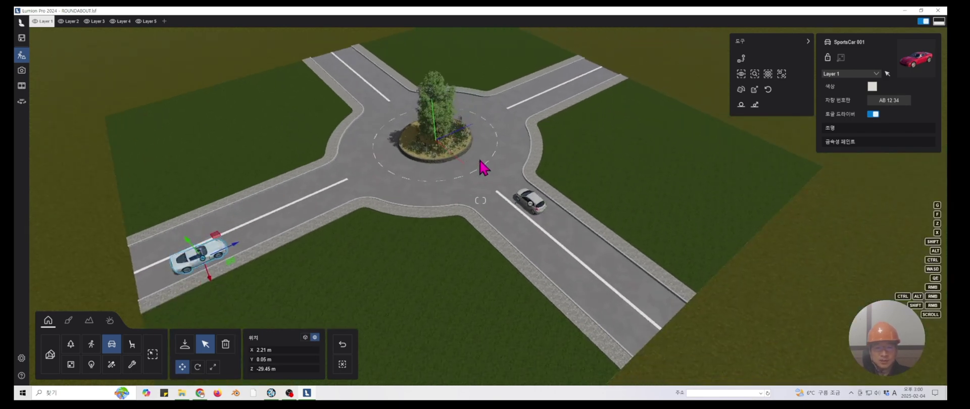
# Choose White spruce 001 from the fine-detail trees in the nature library for placement
pyautogui.moveTo(377, 192); pyautogui.dragTo(462, 114, button='right')
pyautogui.moveTo(304, 222); pyautogui.dragTo(446, 166, button='right')
pyautogui.scroll(5, 482, 190)
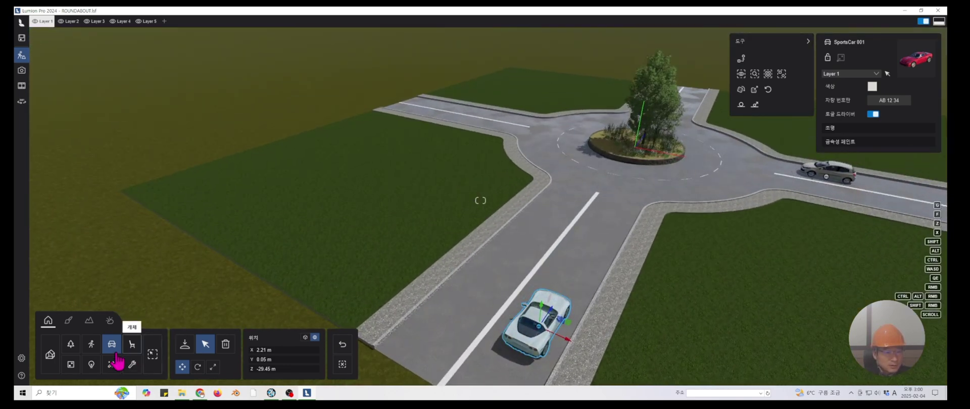
pyautogui.click(71, 349)
pyautogui.click(185, 349)
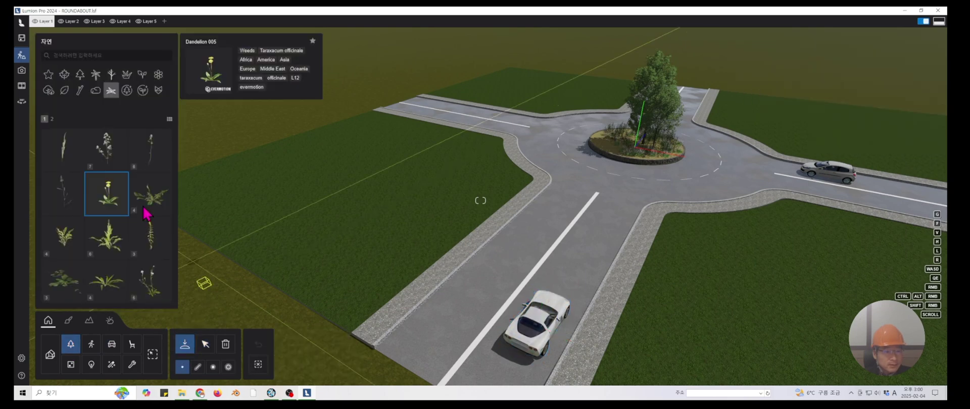
pyautogui.click(66, 77)
pyautogui.click(80, 74)
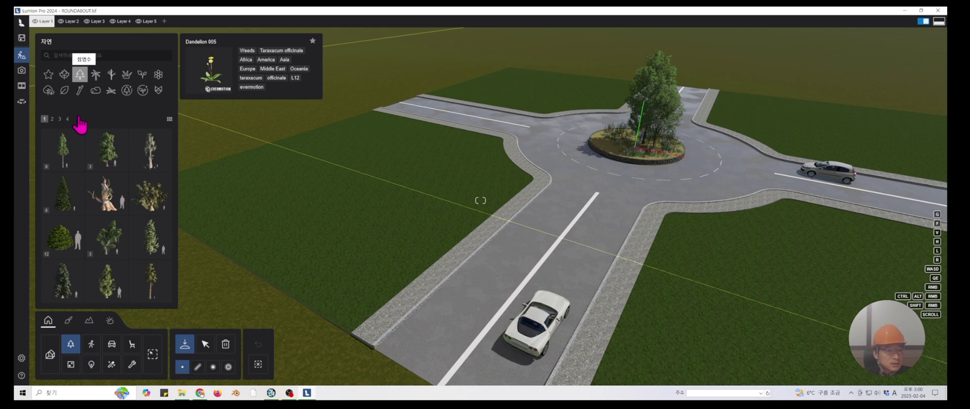
pyautogui.click(59, 119)
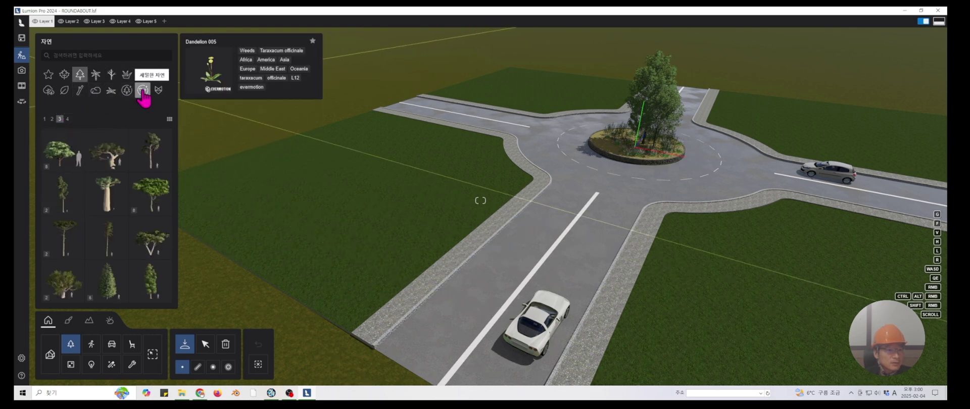
pyautogui.click(127, 90)
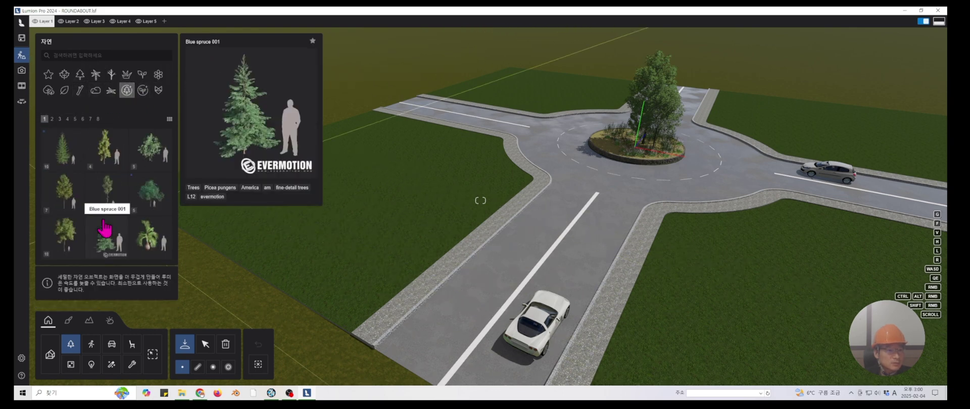
pyautogui.click(83, 119)
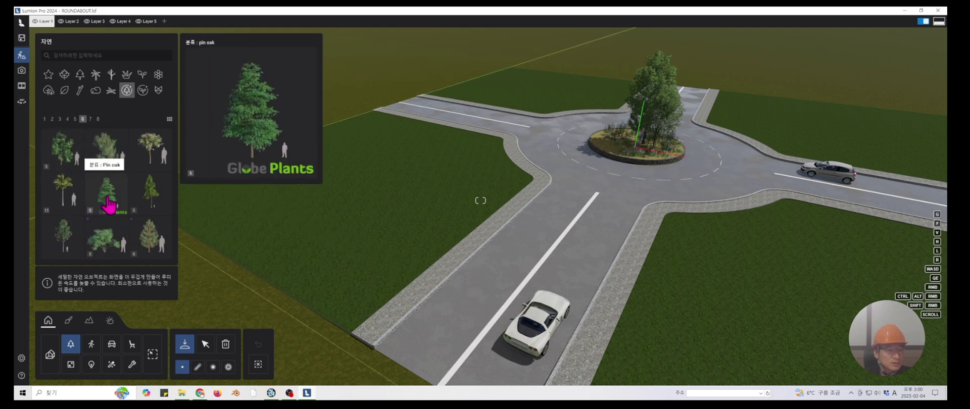
pyautogui.click(67, 242)
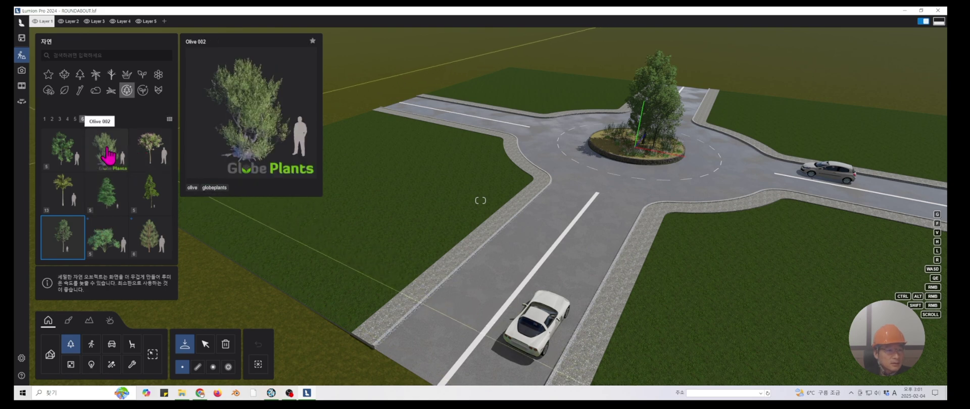
pyautogui.click(98, 119)
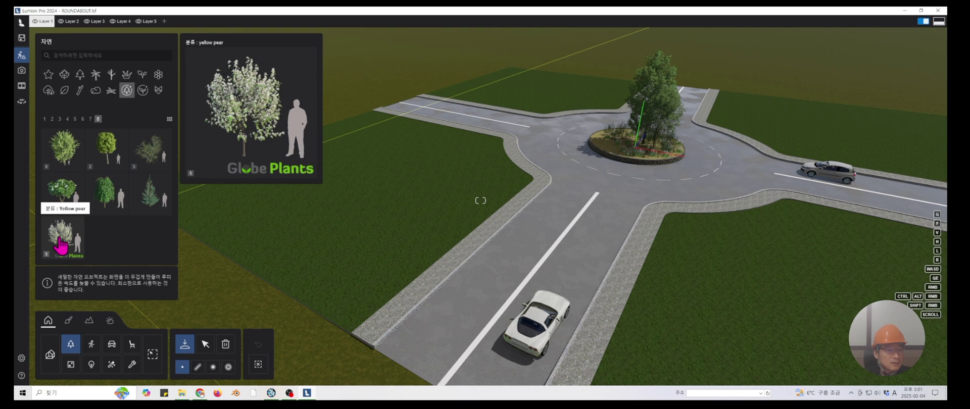
pyautogui.click(149, 200)
# Line-place a row of seven White spruce 001 trees on the grass across the road from the sports car
pyautogui.click(197, 366)
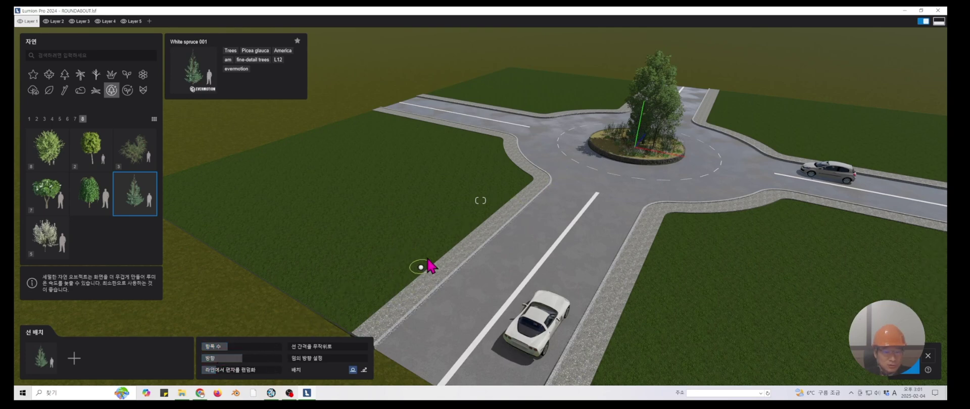
pyautogui.moveTo(421, 267); pyautogui.dragTo(434, 221, button='middle')
pyautogui.moveTo(435, 221); pyautogui.dragTo(382, 265, button='right')
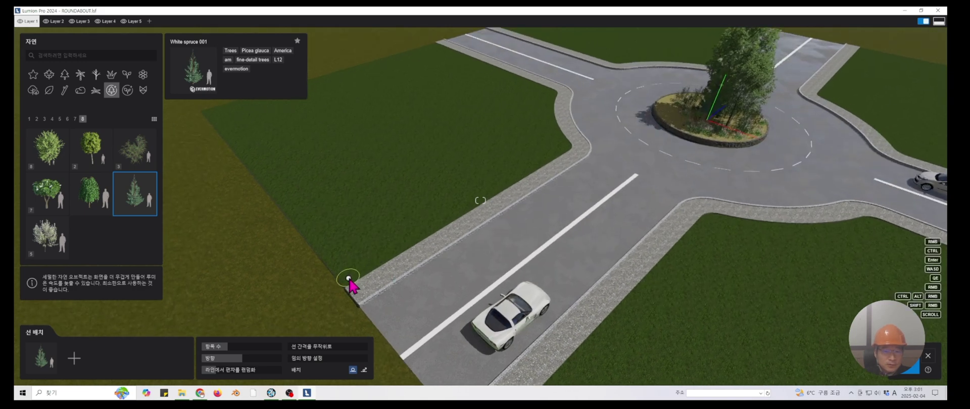
pyautogui.click(551, 146)
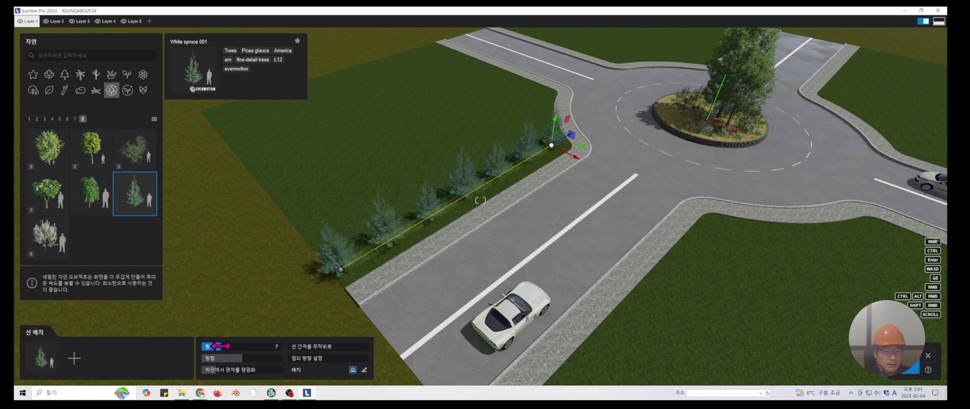
pyautogui.click(912, 369)
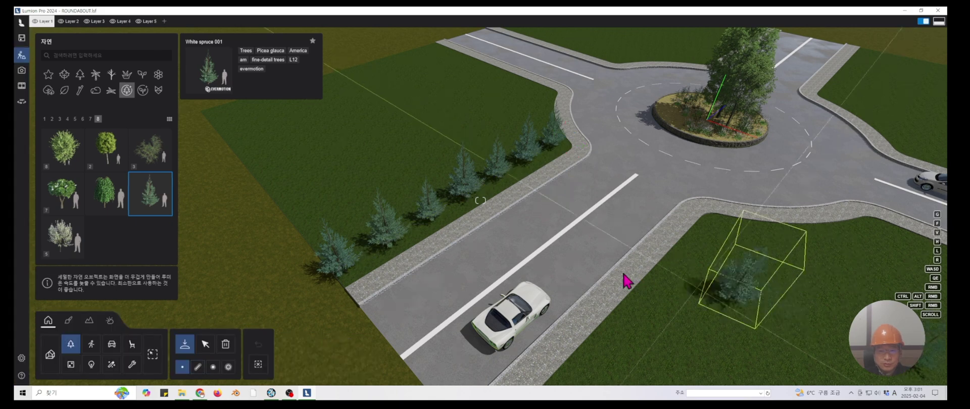
# Line-place a matching White spruce 001 row on the grass along the sports car's side of the road
pyautogui.moveTo(601, 276); pyautogui.dragTo(484, 225, button='middle')
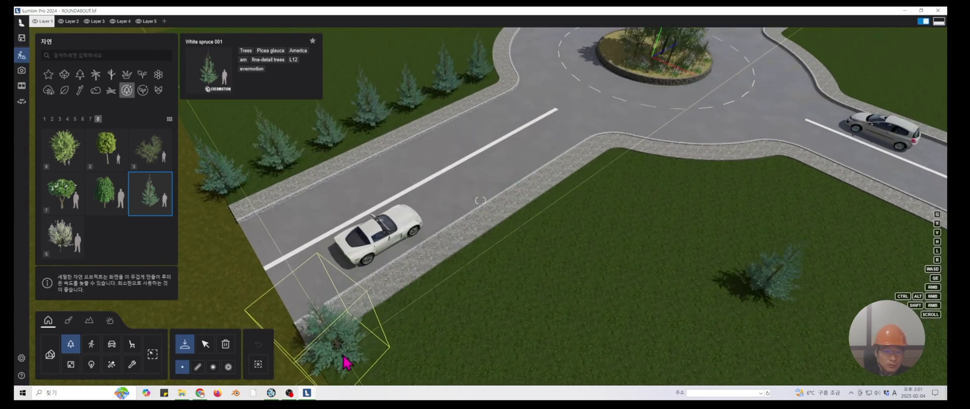
pyautogui.click(197, 367)
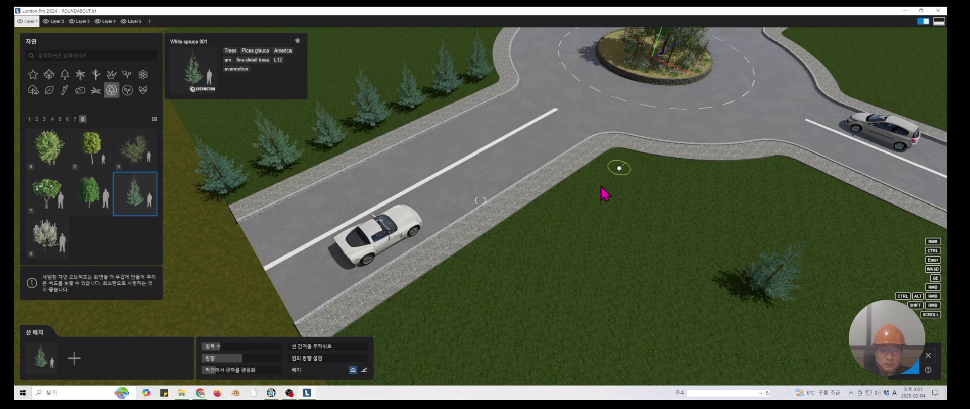
pyautogui.moveTo(426, 322); pyautogui.dragTo(457, 262, button='middle')
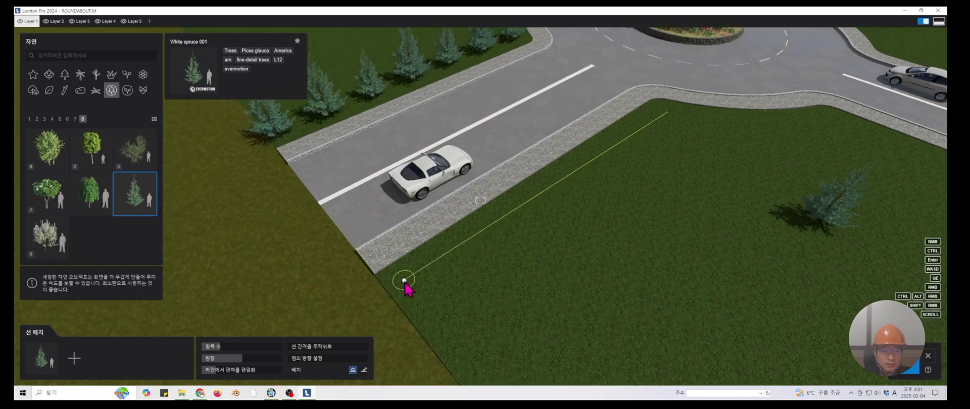
pyautogui.click(405, 286)
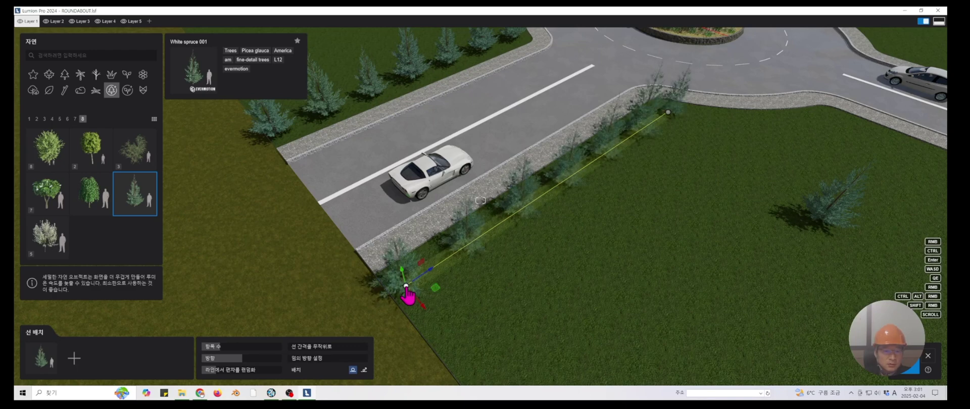
pyautogui.click(905, 357)
# Draw a White spruce 001 line placement along the grass edge opposite the hatchback, from the kerb corner to the road's outer end
pyautogui.moveTo(687, 194); pyautogui.dragTo(511, 293, button='middle')
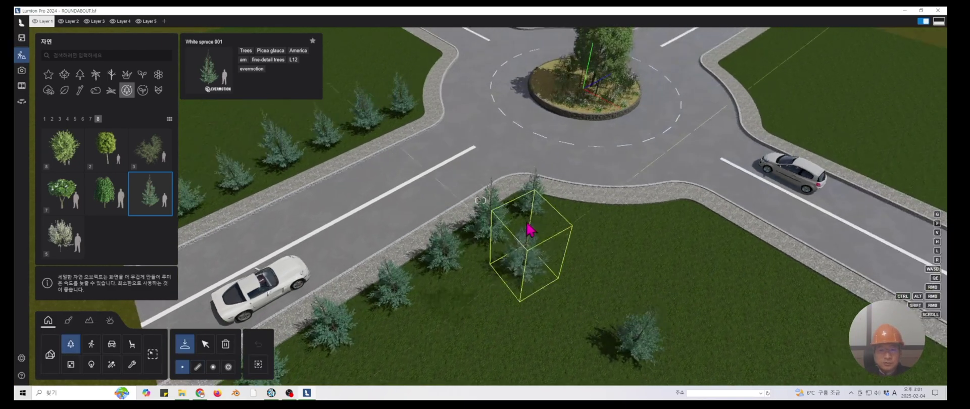
pyautogui.click(198, 367)
pyautogui.moveTo(653, 256); pyautogui.dragTo(511, 279, button='middle')
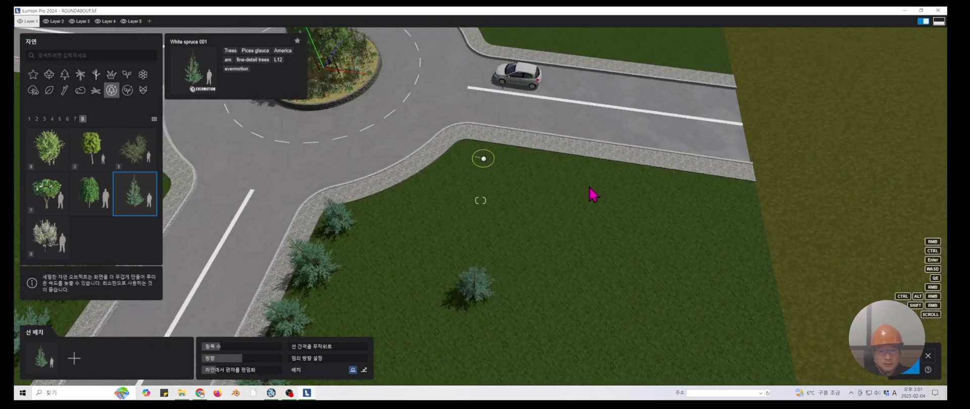
pyautogui.click(743, 196)
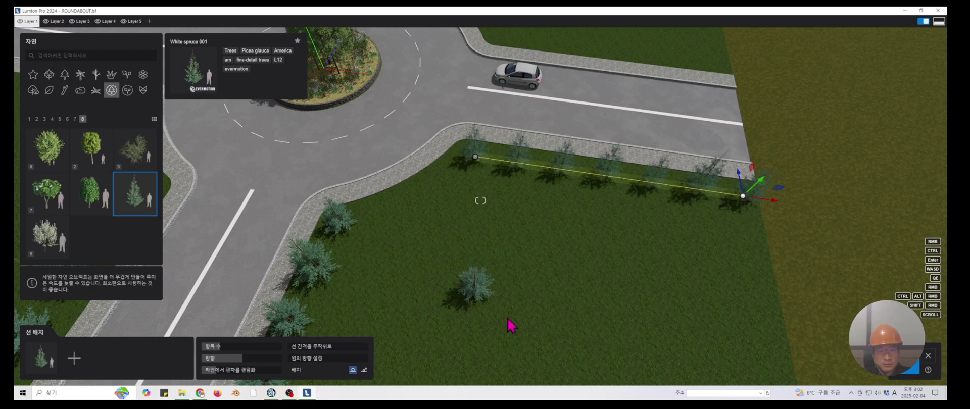
# Set the new spruce row's spacing randomness to 33%, line deviation to 53% and random direction to 22%, and finish the placement
pyautogui.moveTo(307, 348); pyautogui.dragTo(313, 349)
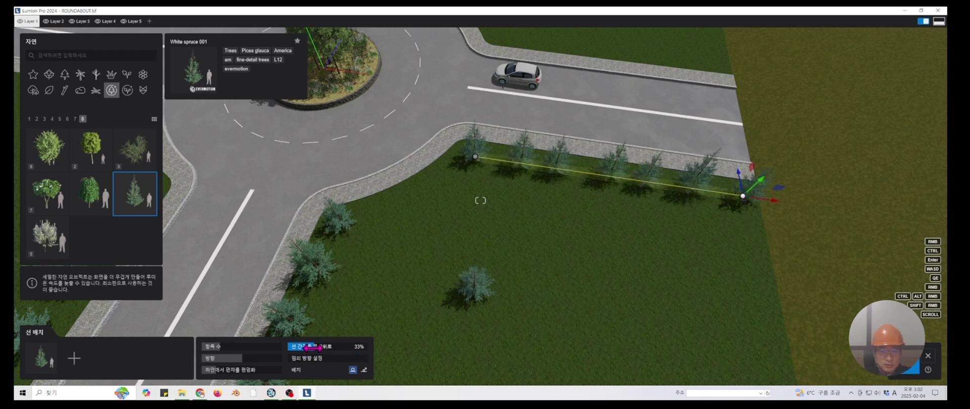
pyautogui.moveTo(227, 359); pyautogui.dragTo(236, 370)
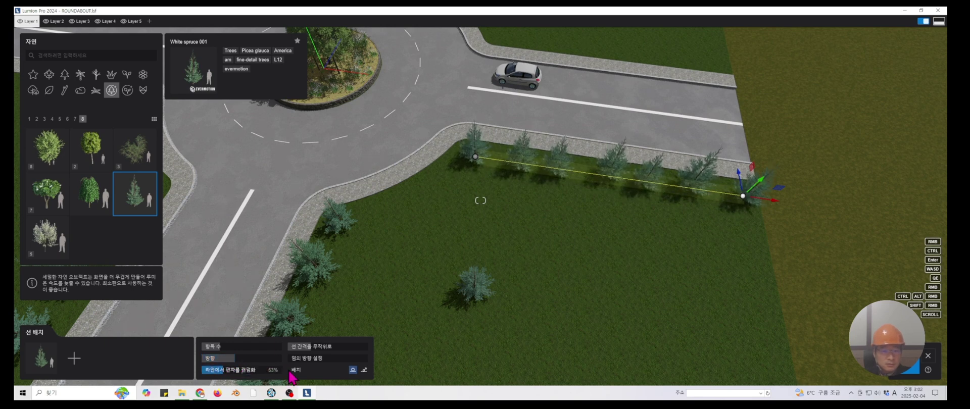
pyautogui.moveTo(301, 358); pyautogui.dragTo(306, 358)
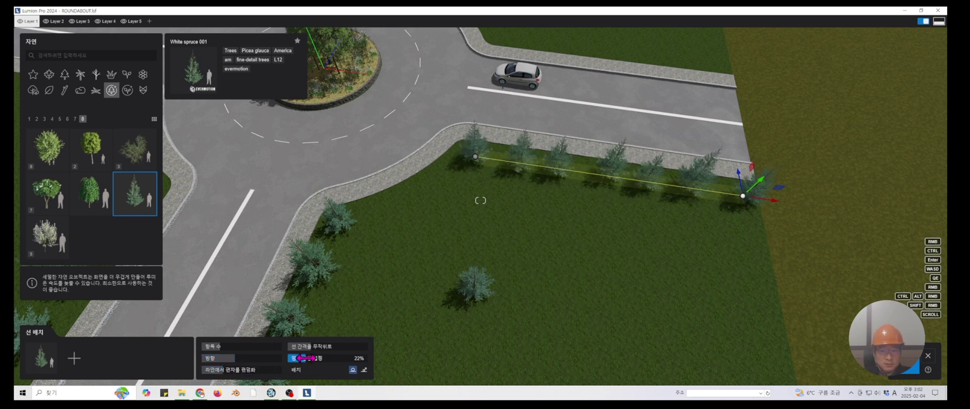
pyautogui.click(909, 371)
# Line-place a White spruce 001 row on the grass along the hatchback's side of the road, with adjusted direction and 61% line deviation
pyautogui.moveTo(567, 195); pyautogui.dragTo(437, 243, button='right')
pyautogui.moveTo(647, 185); pyautogui.dragTo(443, 233, button='right')
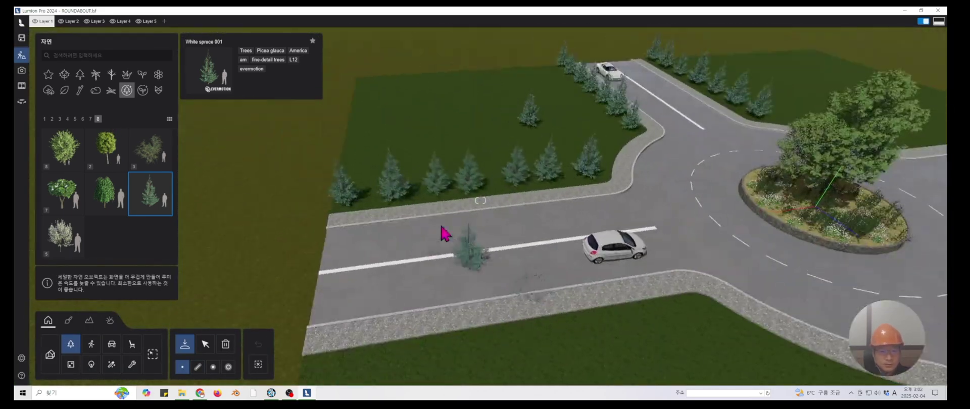
pyautogui.click(197, 367)
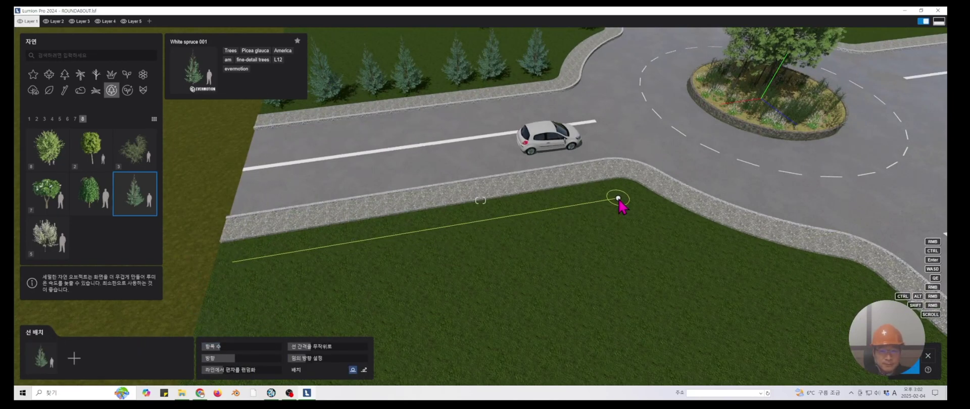
pyautogui.click(617, 202)
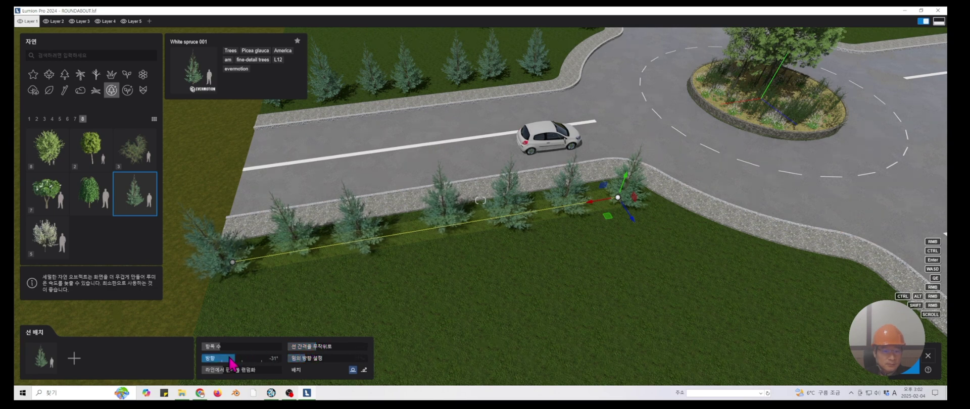
pyautogui.moveTo(233, 358); pyautogui.dragTo(228, 370)
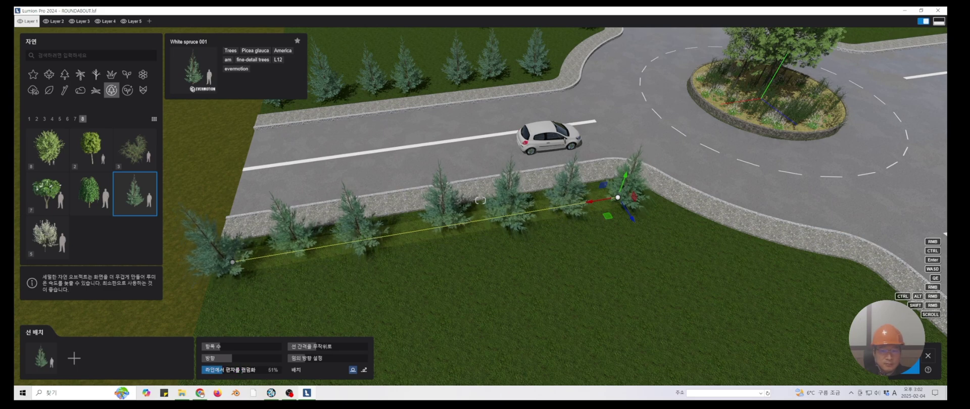
pyautogui.click(911, 368)
# Line-place a White spruce 001 row beside the next approach road bordering the same grass area, reducing its line deviation
pyautogui.moveTo(505, 232); pyautogui.dragTo(322, 168, button='middle')
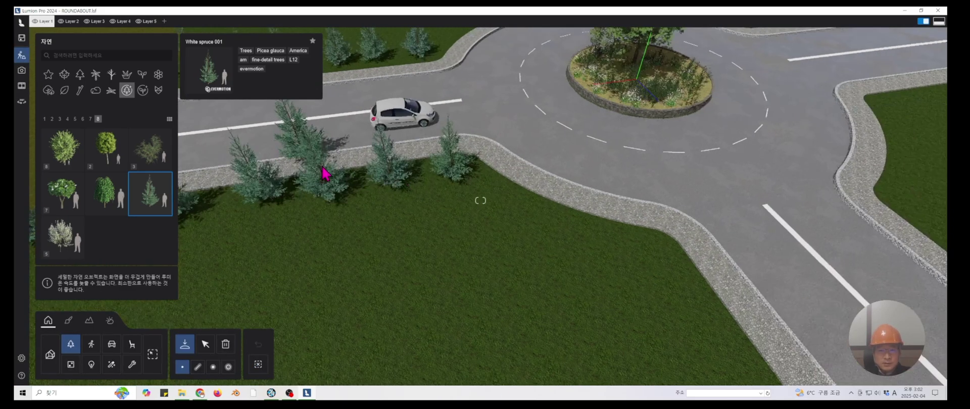
pyautogui.moveTo(322, 168); pyautogui.dragTo(654, 252, button='right')
pyautogui.moveTo(654, 253); pyautogui.dragTo(348, 197, button='middle')
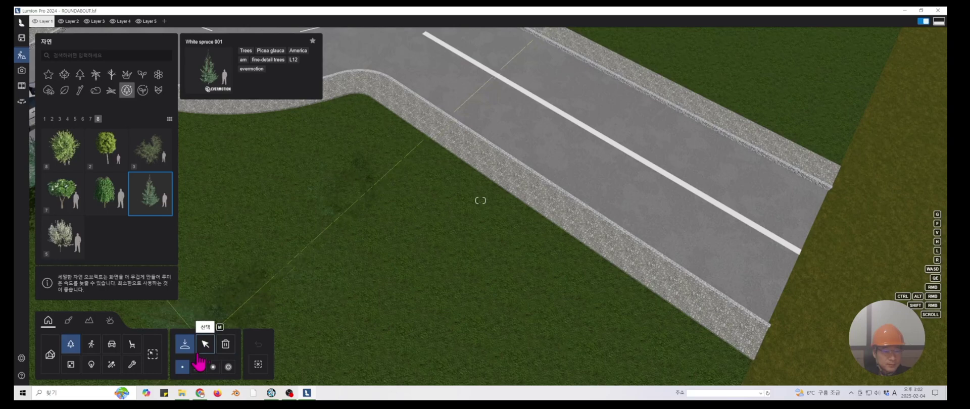
pyautogui.click(201, 362)
pyautogui.click(355, 120)
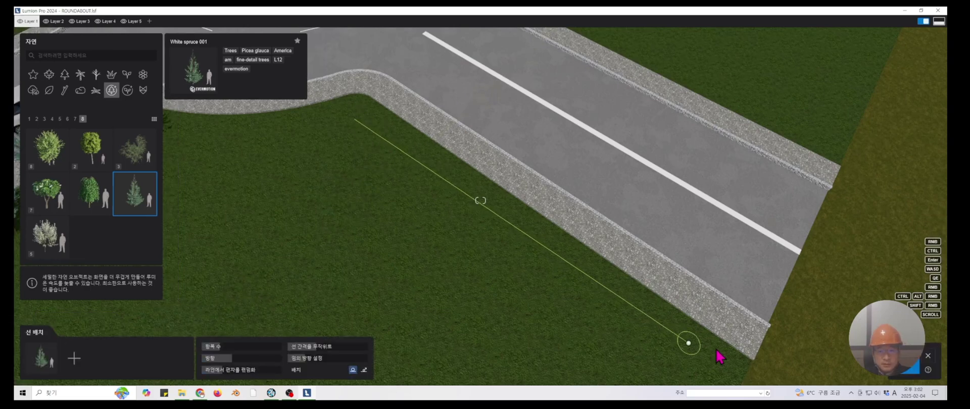
pyautogui.click(708, 374)
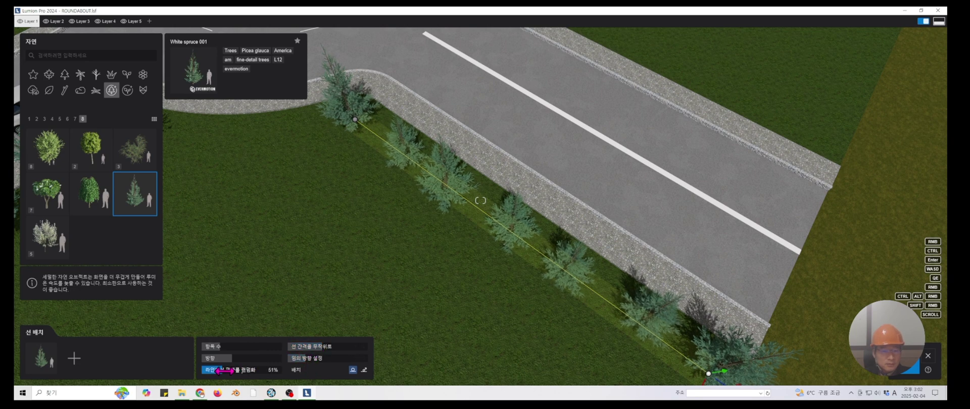
pyautogui.moveTo(225, 371); pyautogui.dragTo(218, 371)
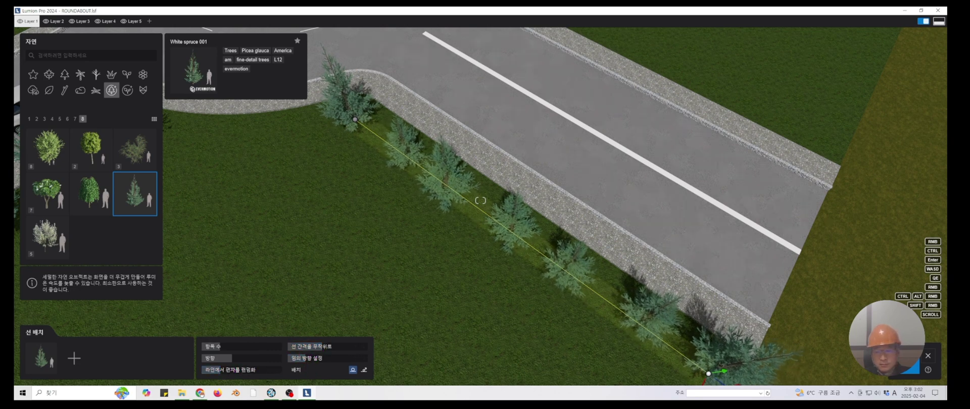
pyautogui.click(912, 365)
pyautogui.moveTo(563, 234); pyautogui.dragTo(428, 226, button='right')
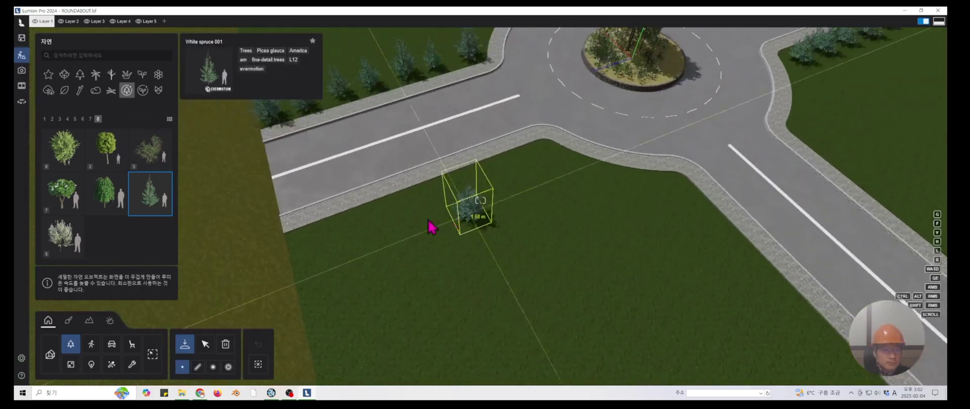
# Line-place a White spruce 001 row along the bare grass area's first road edge, with 36% spacing randomness and -62° direction
pyautogui.click(198, 367)
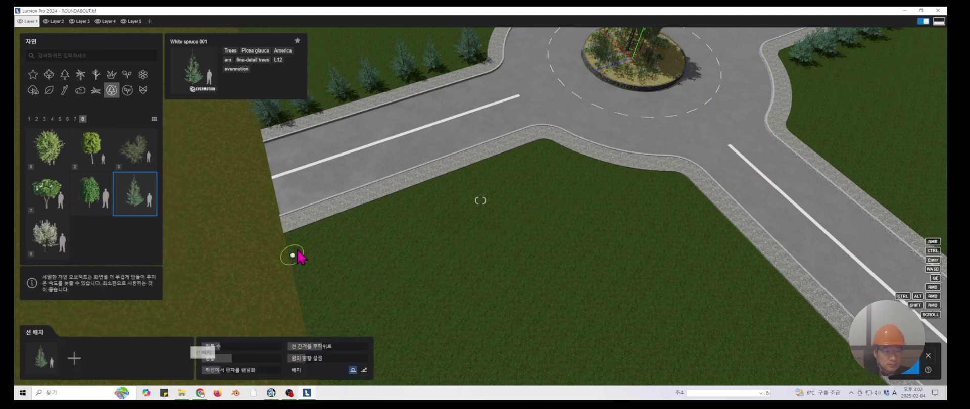
pyautogui.click(543, 156)
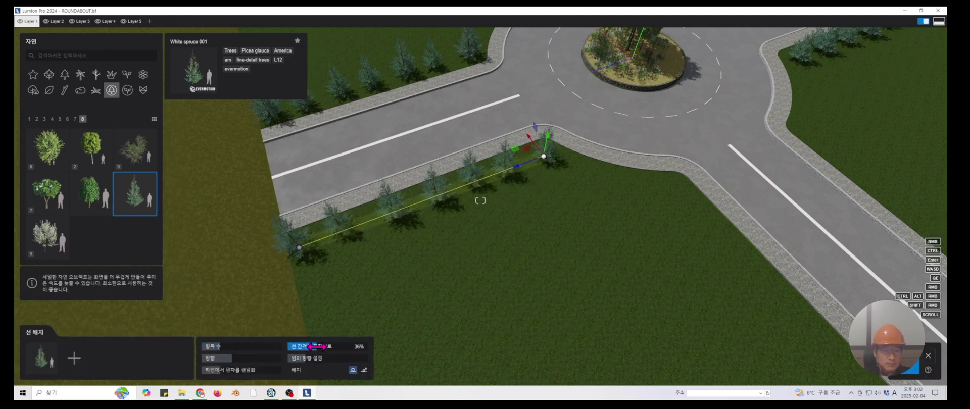
pyautogui.moveTo(232, 359); pyautogui.dragTo(227, 359)
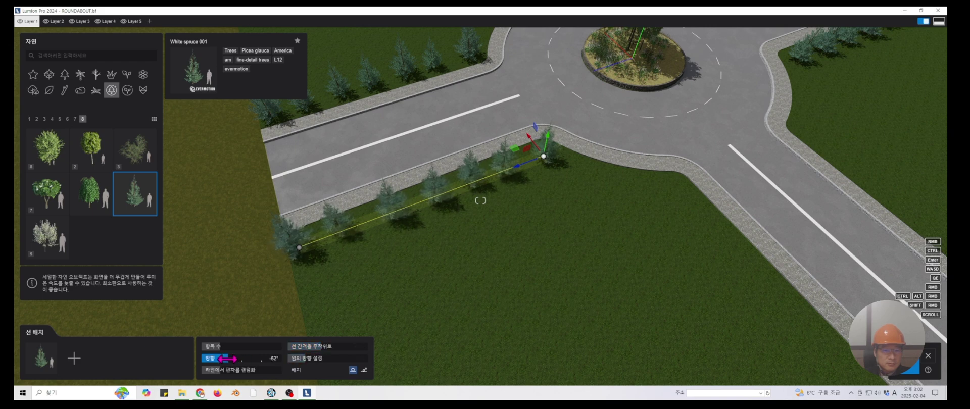
pyautogui.click(909, 362)
# Line-place a White spruce 001 row along the same grass area's other road edge, from kerb corner to outer end, with 31% spacing randomness
pyautogui.moveTo(596, 265); pyautogui.dragTo(473, 229, button='middle')
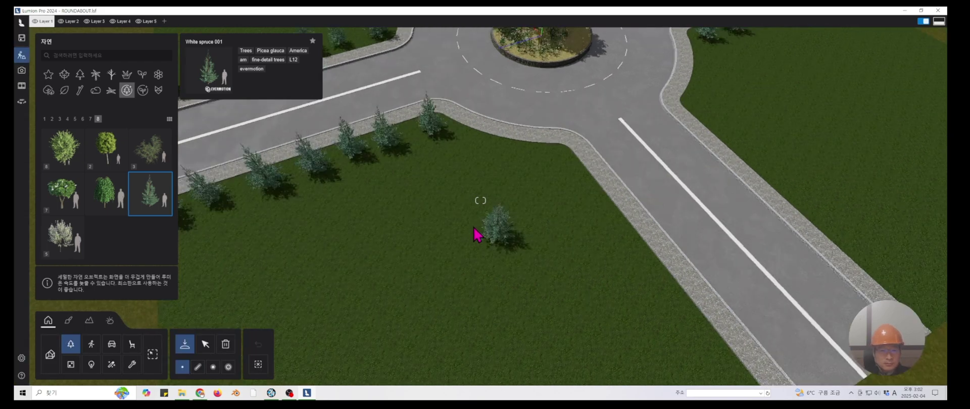
pyautogui.moveTo(473, 229); pyautogui.dragTo(549, 264, button='right')
pyautogui.click(213, 368)
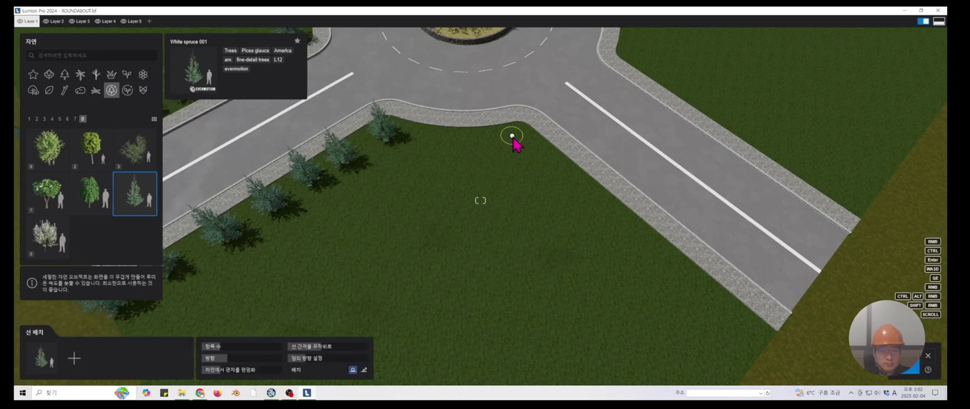
pyautogui.click(512, 142)
pyautogui.click(743, 335)
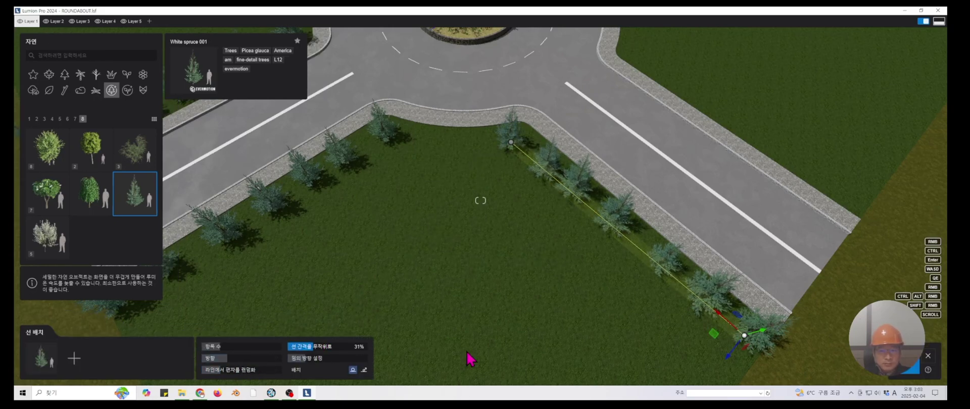
pyautogui.click(910, 365)
# Line-place a White spruce 001 row across that road, from its outer end to the kerb corner, with 20% spacing randomness
pyautogui.moveTo(619, 186); pyautogui.dragTo(525, 258, button='middle')
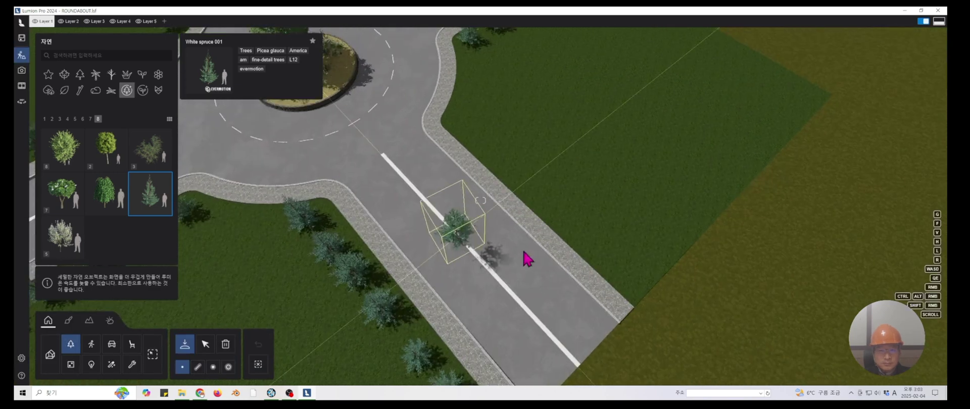
pyautogui.click(197, 368)
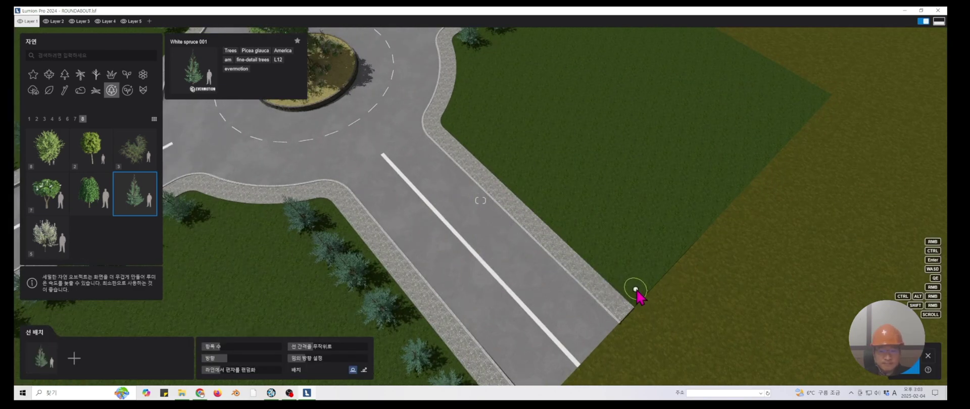
pyautogui.click(640, 286)
pyautogui.click(464, 126)
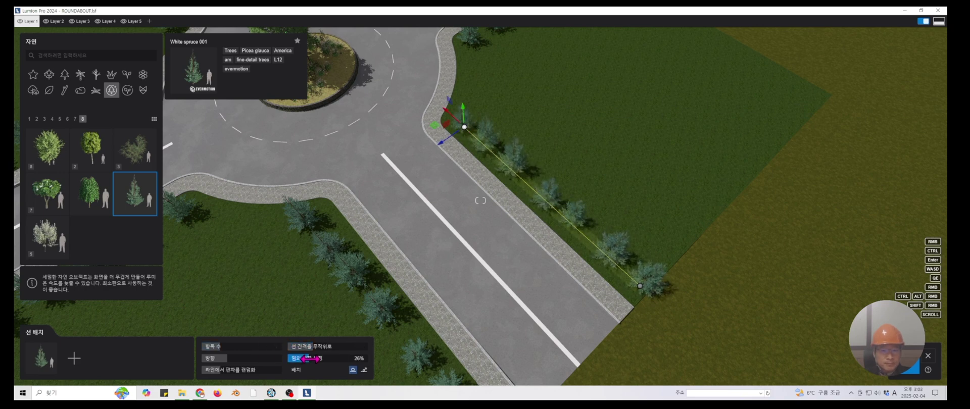
pyautogui.moveTo(310, 359); pyautogui.dragTo(304, 344)
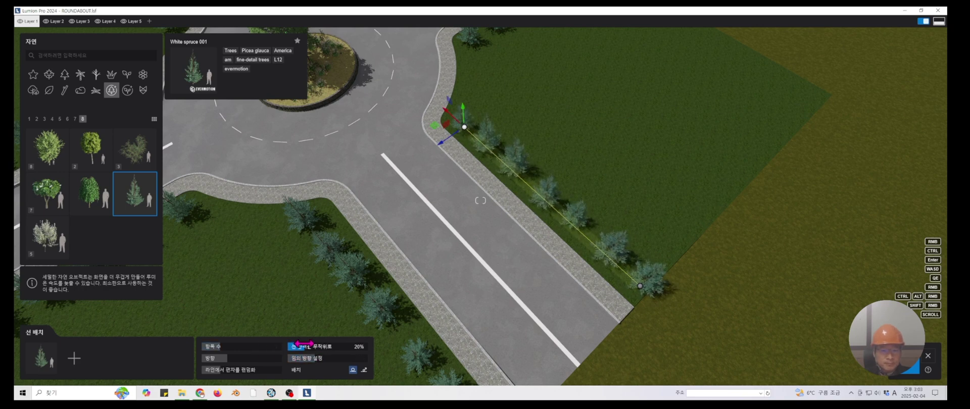
pyautogui.click(895, 372)
# Place single White spruce 001 trees along the curved kerbs around the roundabout to fill the gaps between the rows
pyautogui.press('w')
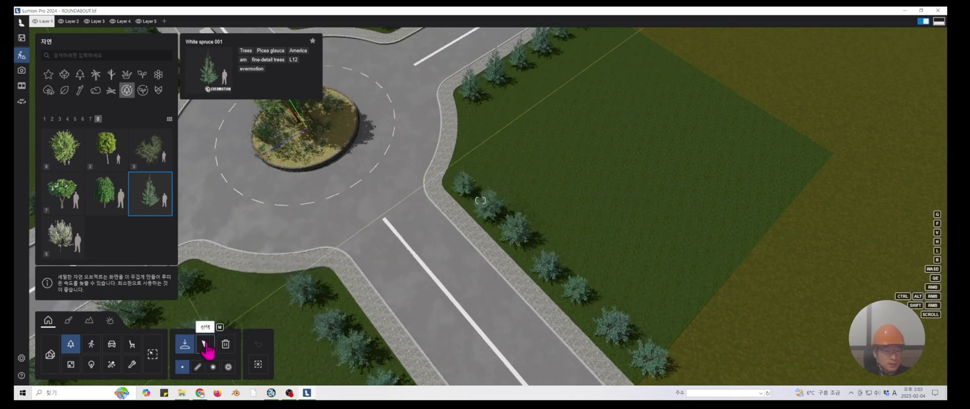
pyautogui.moveTo(109, 202)
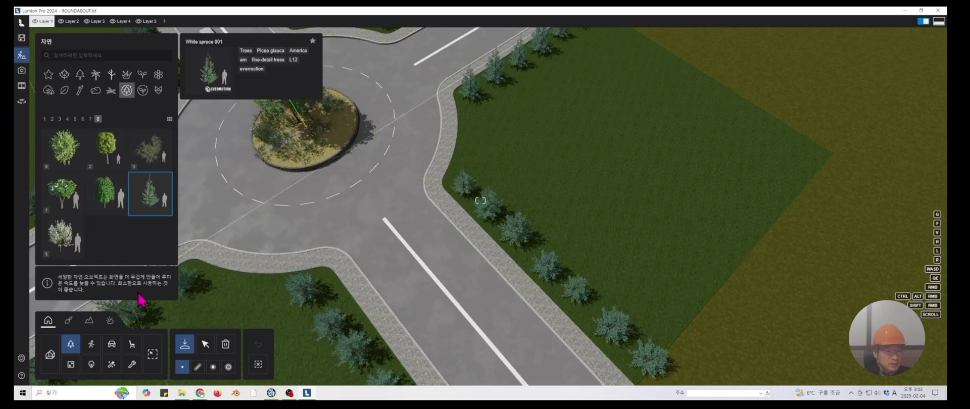
pyautogui.moveTo(146, 207)
pyautogui.press('w')
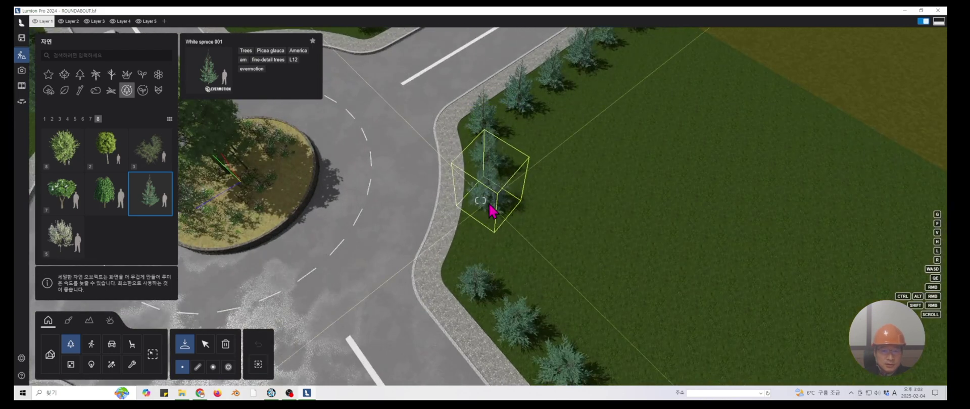
pyautogui.moveTo(488, 134); pyautogui.dragTo(529, 215, button='right')
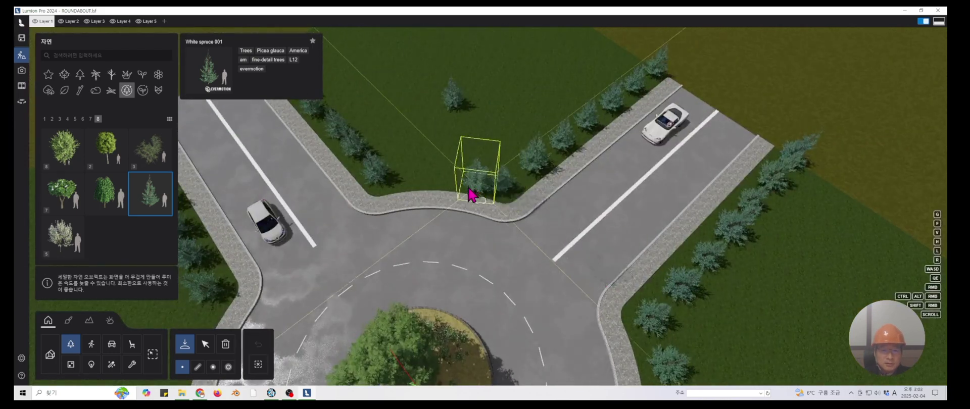
pyautogui.moveTo(408, 199); pyautogui.dragTo(508, 115, button='middle')
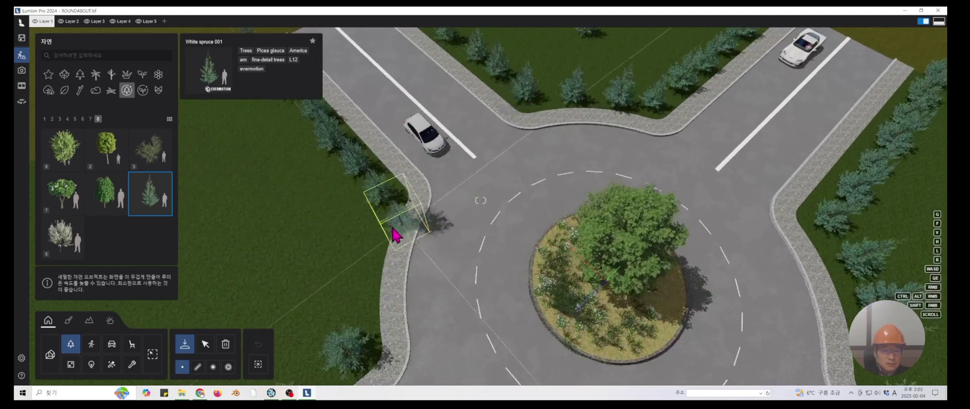
pyautogui.moveTo(404, 268); pyautogui.dragTo(433, 104, button='middle')
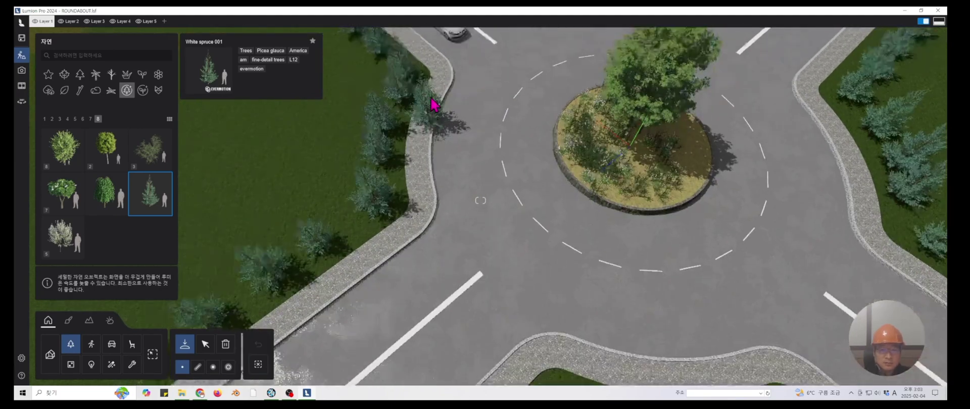
pyautogui.moveTo(576, 366); pyautogui.dragTo(495, 156, button='middle')
pyautogui.click(538, 191)
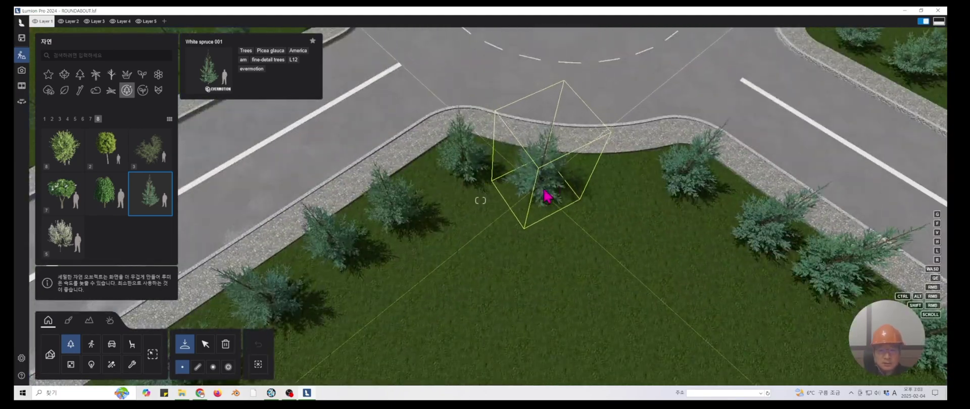
pyautogui.click(606, 197)
# Examine the planted roundabout, the island and the spruce rows along the approach roads from several angles
pyautogui.scroll(-2, 608, 196)
pyautogui.scroll(-5, 606, 197)
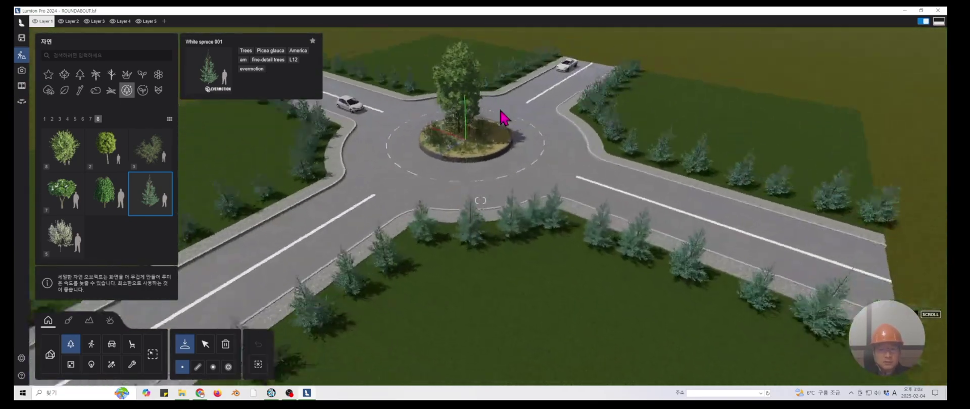
pyautogui.moveTo(504, 118); pyautogui.dragTo(485, 153, button='right')
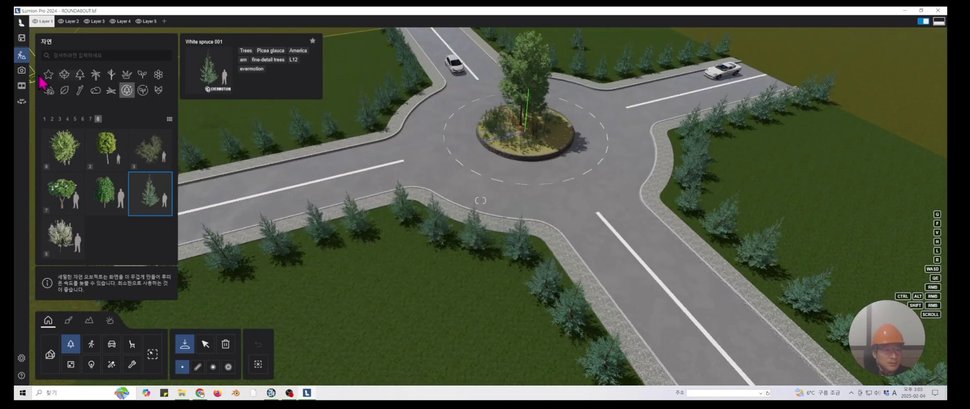
pyautogui.scroll(-3, 424, 202)
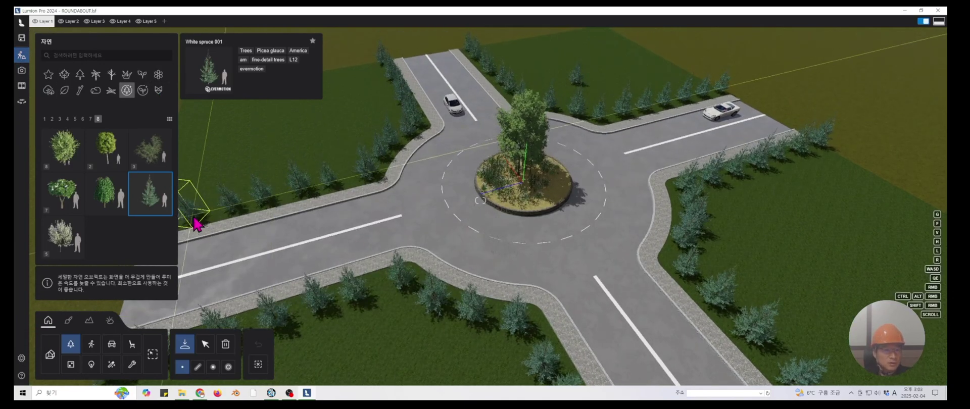
pyautogui.click(206, 345)
pyautogui.scroll(-2, 440, 221)
pyautogui.moveTo(451, 216); pyautogui.dragTo(423, 173, button='middle')
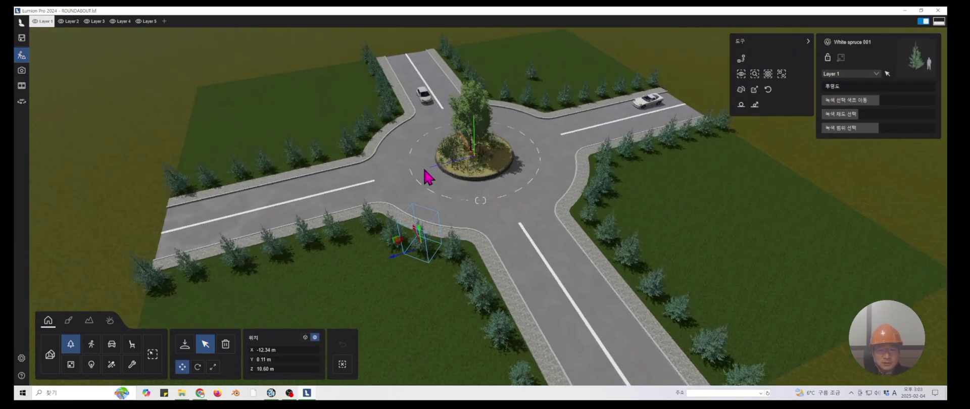
pyautogui.moveTo(410, 119); pyautogui.dragTo(355, 155, button='middle')
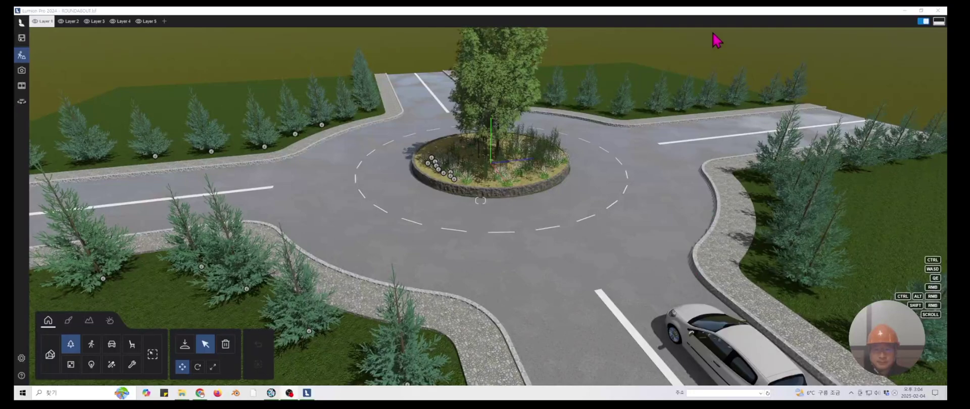
pyautogui.moveTo(459, 136); pyautogui.dragTo(602, 273, button='right')
pyautogui.moveTo(606, 279); pyautogui.dragTo(553, 283, button='middle')
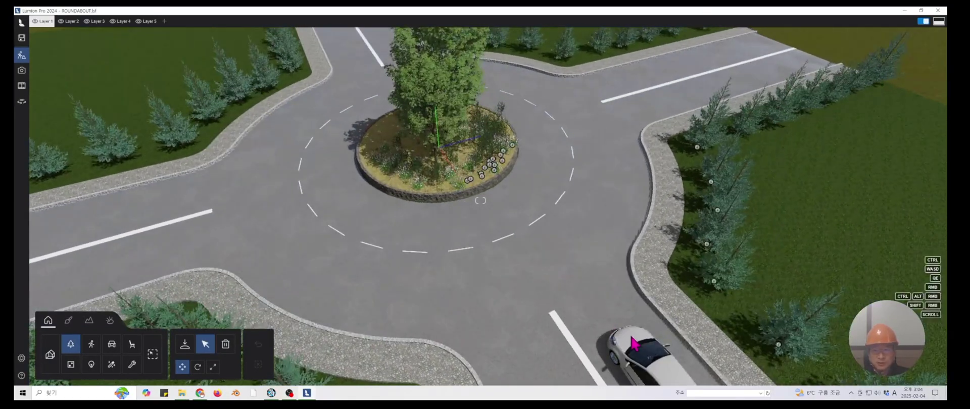
pyautogui.moveTo(457, 84); pyautogui.dragTo(557, 208, button='middle')
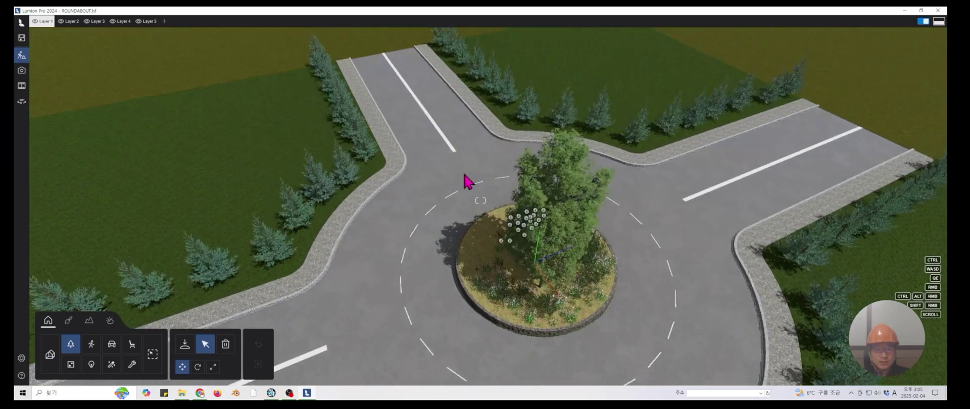
pyautogui.scroll(-3, 480, 209)
pyautogui.moveTo(525, 263); pyautogui.dragTo(497, 212, button='middle')
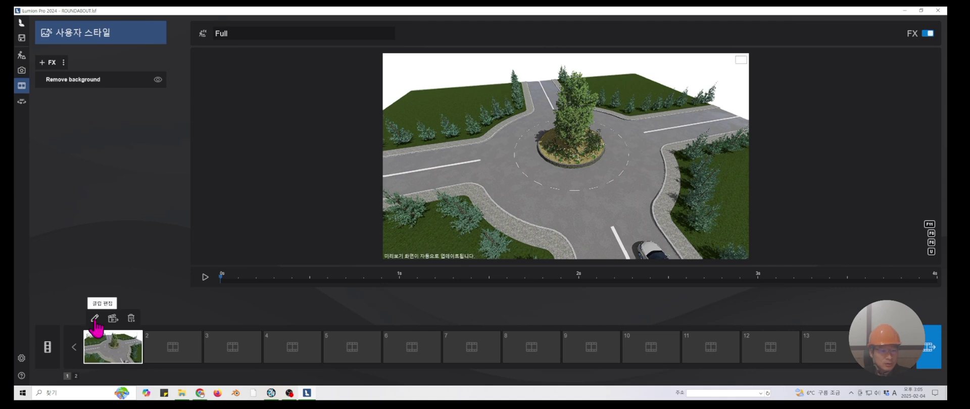
# Extend the first movie clip to 12 seconds, preview its camera movement, and save the clip
pyautogui.click(95, 318)
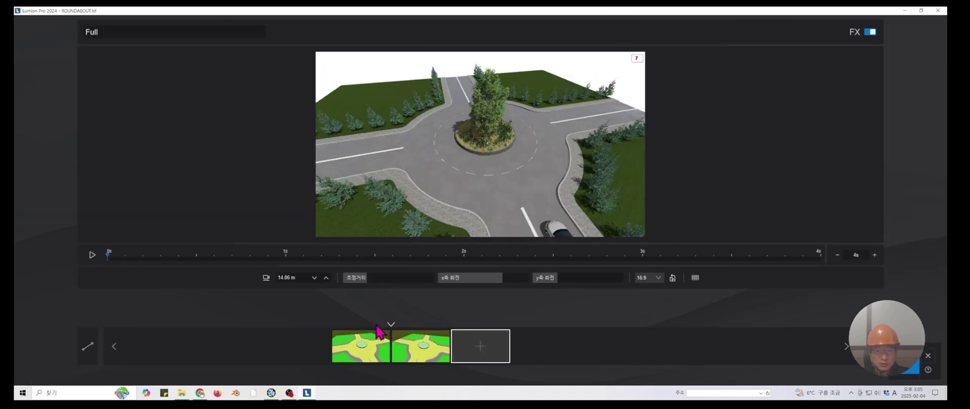
pyautogui.moveTo(108, 255); pyautogui.dragTo(811, 260)
pyautogui.click(874, 255)
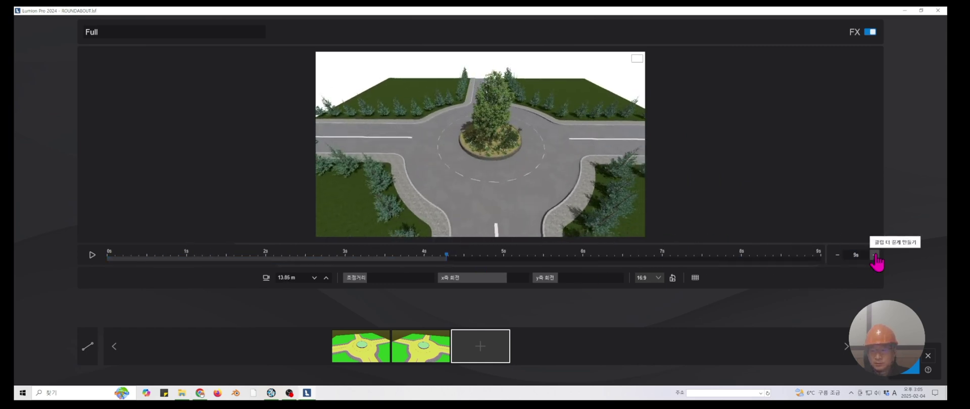
pyautogui.click(875, 256)
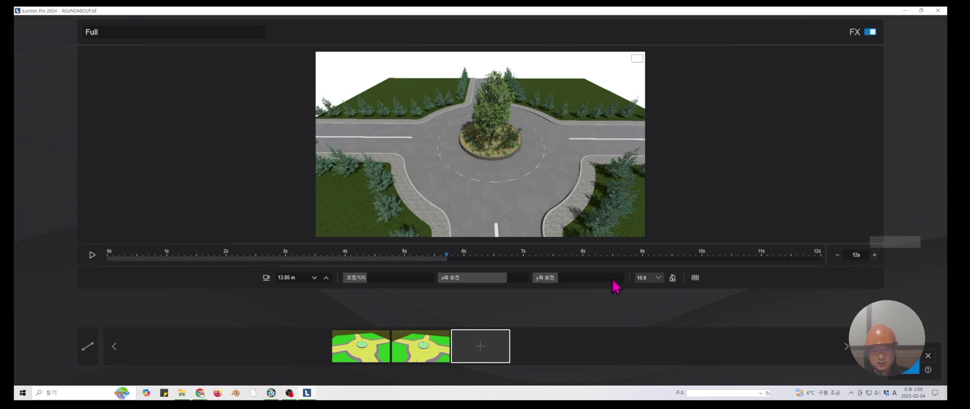
pyautogui.click(92, 256)
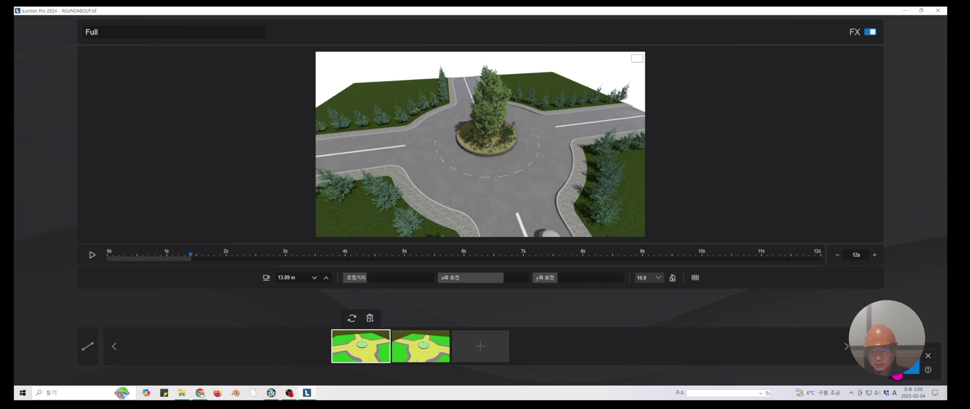
pyautogui.click(907, 369)
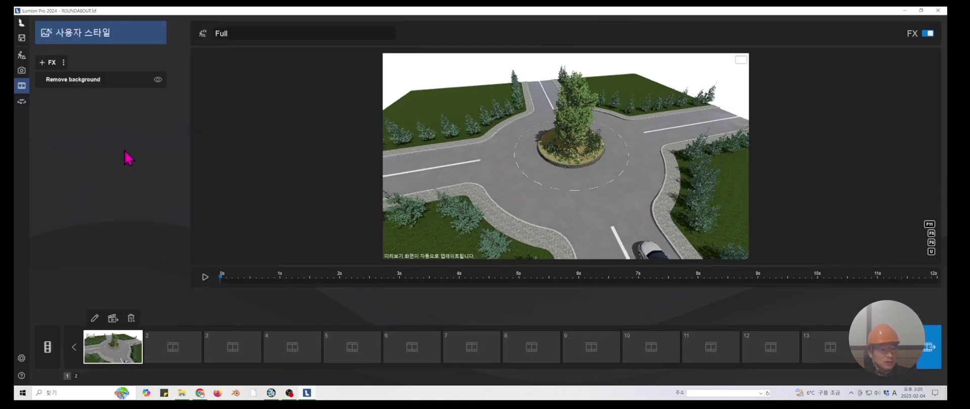
# Add the Advanced Move animation effect to the movie clip and open it for editing with the hatchback in view
pyautogui.click(49, 63)
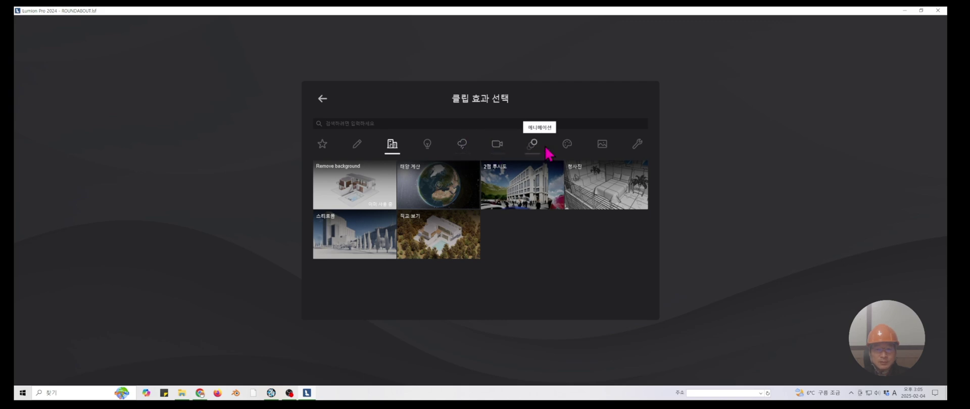
pyautogui.click(528, 146)
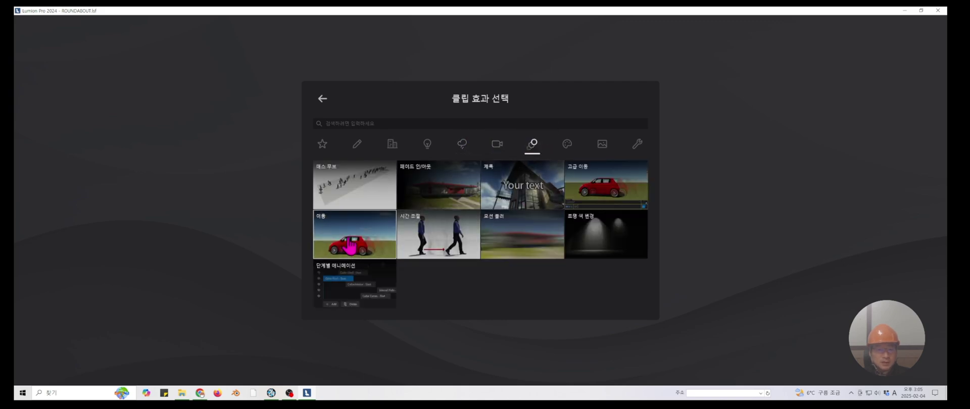
pyautogui.click(601, 191)
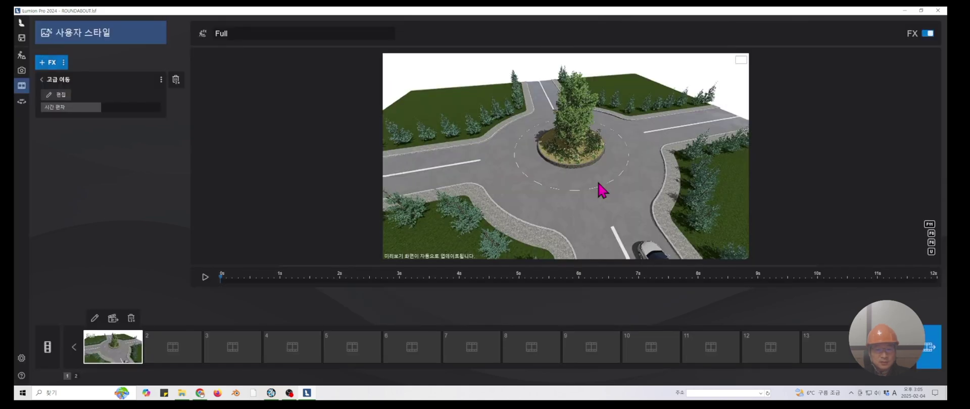
pyautogui.click(57, 95)
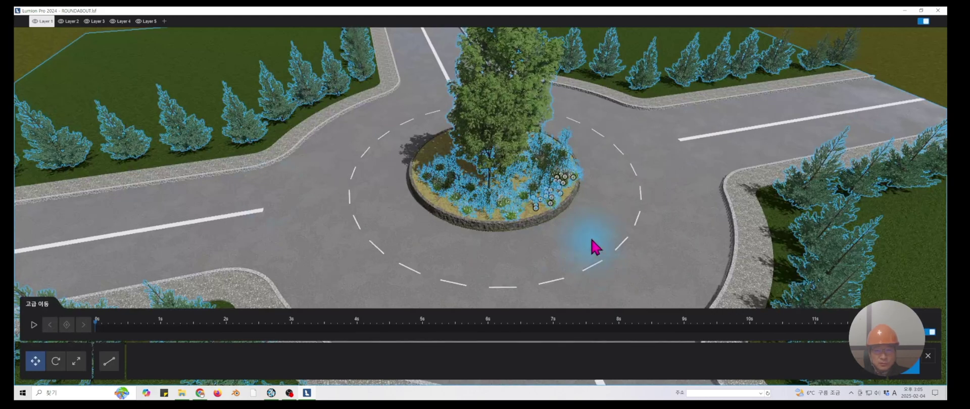
pyautogui.scroll(-3, 522, 184)
pyautogui.moveTo(522, 184); pyautogui.dragTo(503, 120, button='middle')
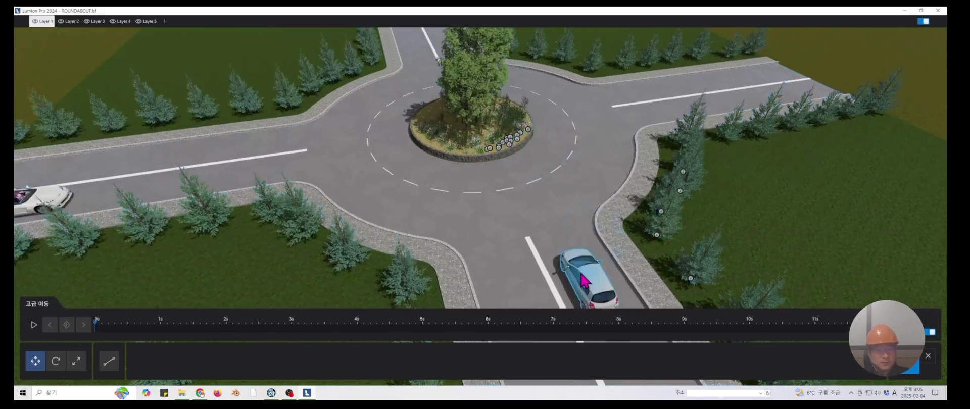
# Select the hatchback on the near approach road and add its starting keyframe at 0 seconds
pyautogui.moveTo(581, 274); pyautogui.dragTo(634, 233, button='middle')
pyautogui.moveTo(640, 238); pyautogui.dragTo(642, 255, button='right')
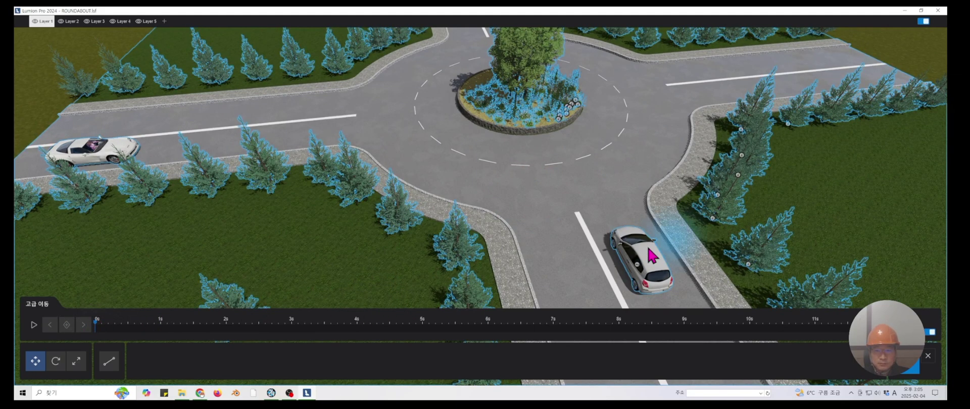
pyautogui.click(639, 273)
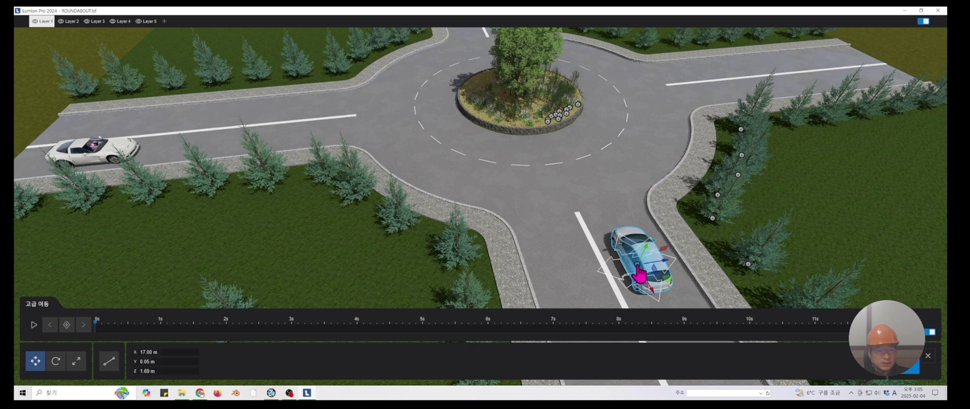
pyautogui.click(66, 325)
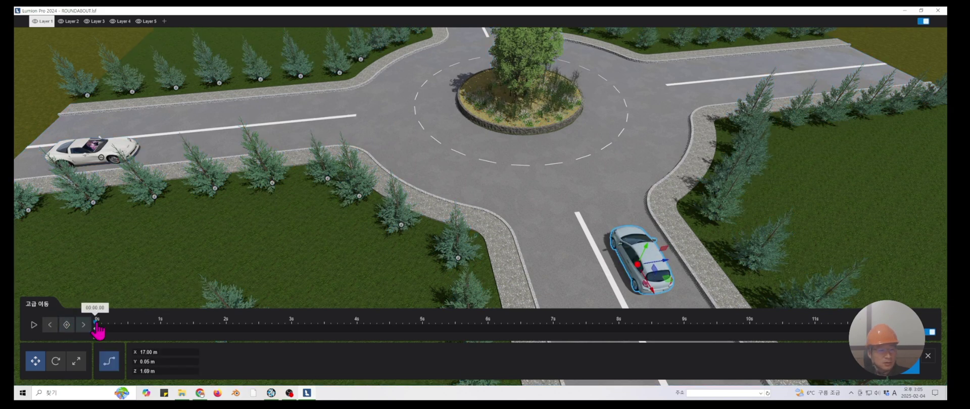
# At the end of the clip, move the hatchback across the roundabout onto the far road, to X -23.13 m, and keyframe it
pyautogui.moveTo(112, 331); pyautogui.dragTo(844, 329)
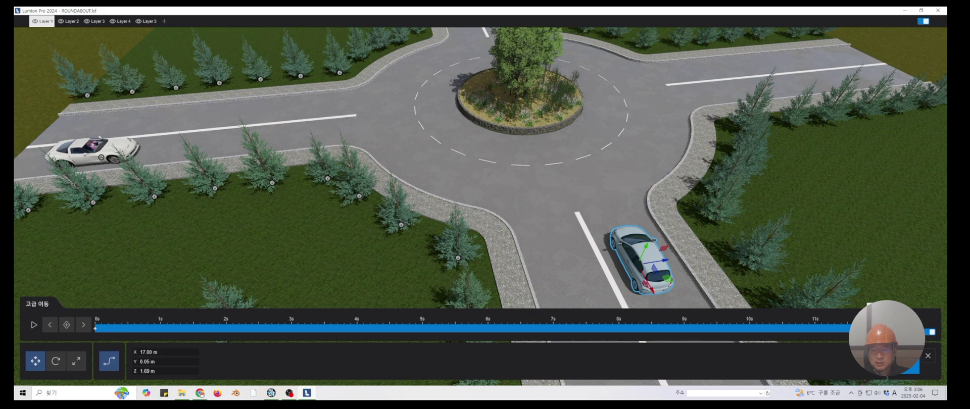
pyautogui.moveTo(521, 70); pyautogui.dragTo(532, 158, button='middle')
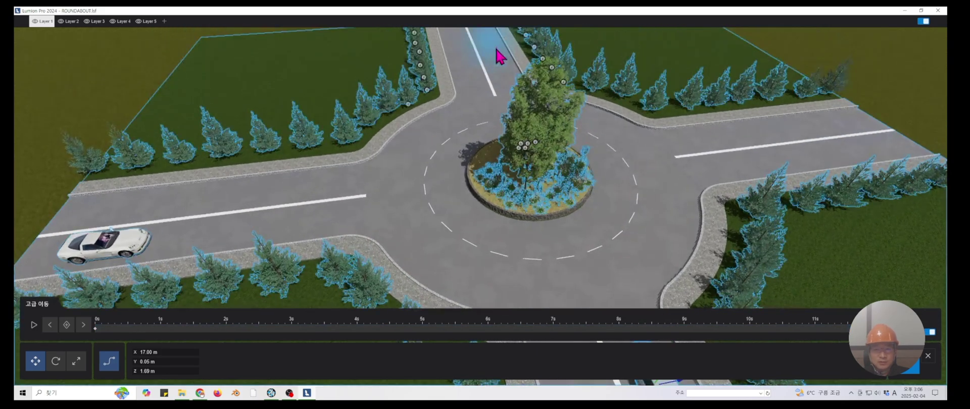
pyautogui.scroll(-2, 546, 139)
pyautogui.moveTo(606, 239); pyautogui.dragTo(592, 190, button='middle')
pyautogui.scroll(-2, 592, 192)
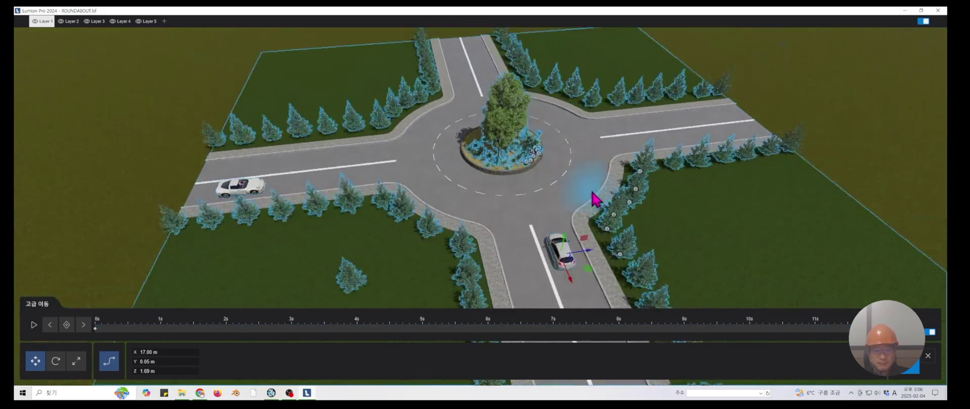
pyautogui.moveTo(565, 253); pyautogui.dragTo(525, 134)
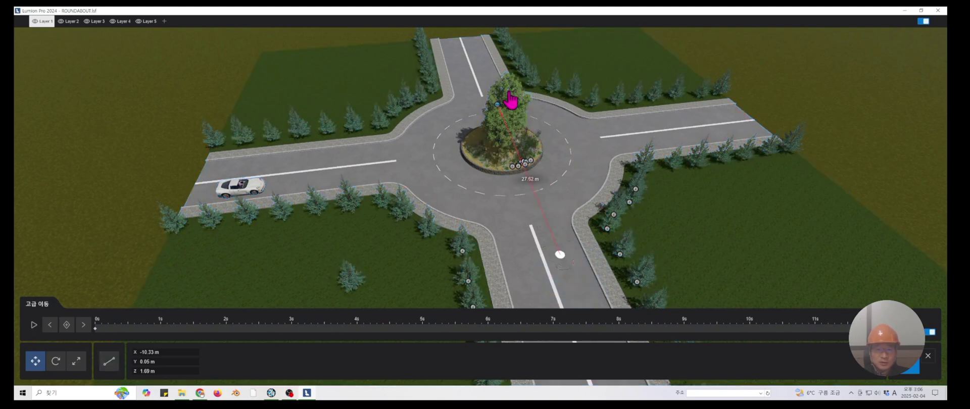
pyautogui.moveTo(510, 99); pyautogui.dragTo(504, 77)
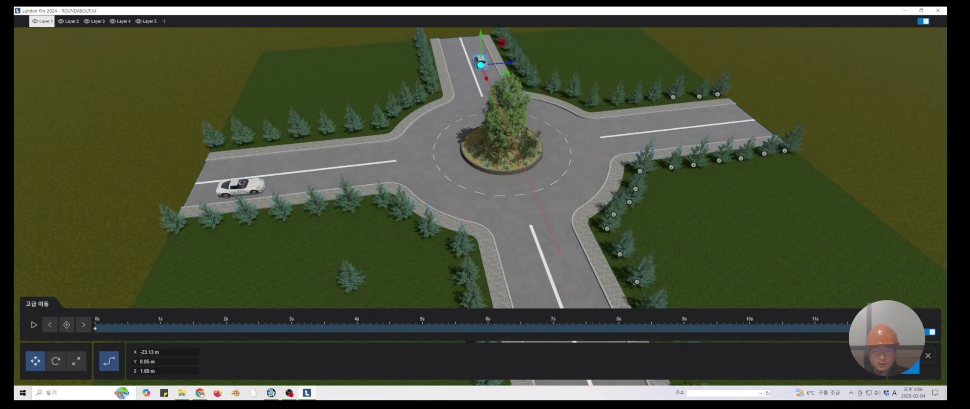
pyautogui.click(66, 325)
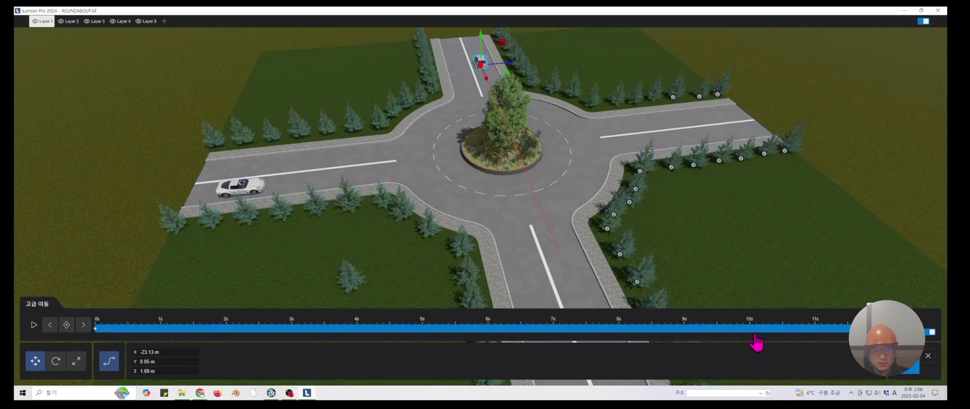
# Add a hatchback keyframe at 1 second and rotate the car slightly to adjust its heading into the roundabout
pyautogui.moveTo(126, 328); pyautogui.dragTo(154, 328)
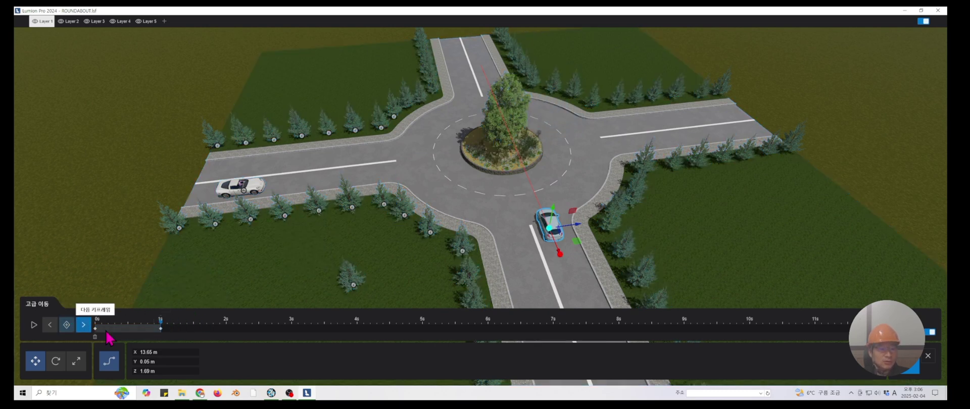
pyautogui.click(69, 326)
pyautogui.click(56, 362)
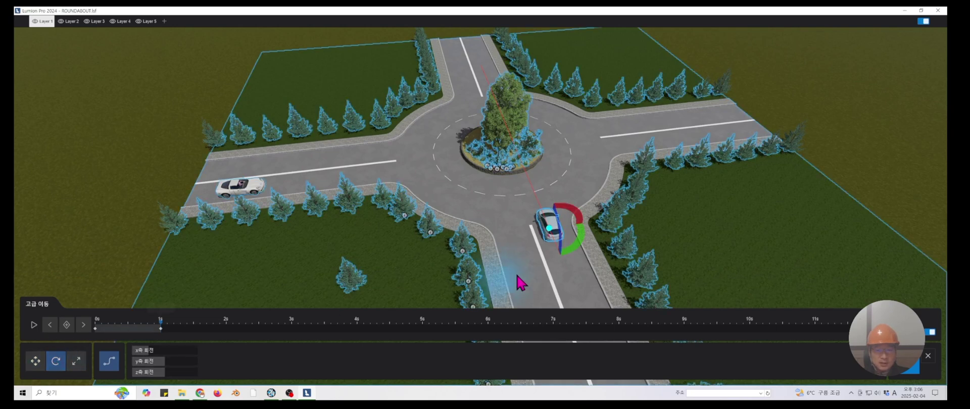
pyautogui.moveTo(581, 252); pyautogui.dragTo(577, 258)
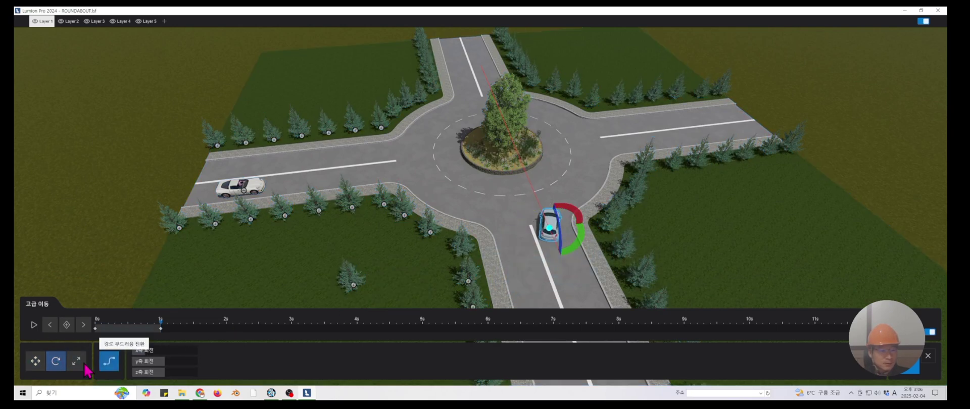
# Move the hatchback at the 1-second keyframe to X 12.08 m and Z 3.32 m, beside the roundabout entry kerb
pyautogui.click(35, 361)
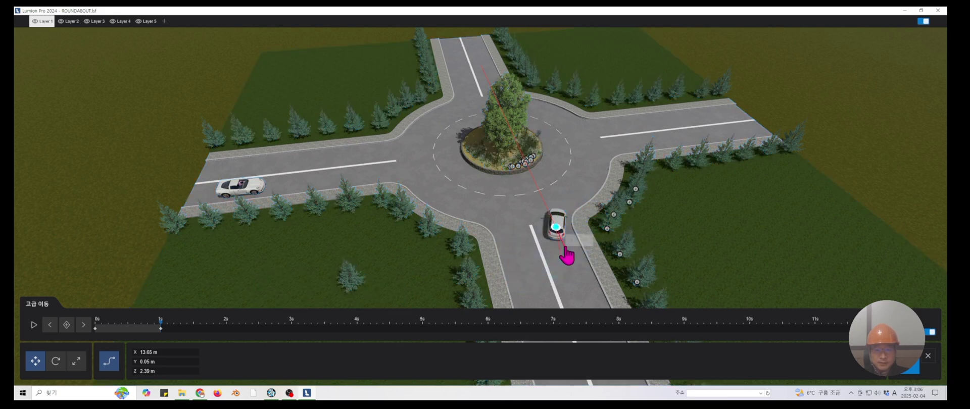
pyautogui.moveTo(564, 246); pyautogui.dragTo(566, 245)
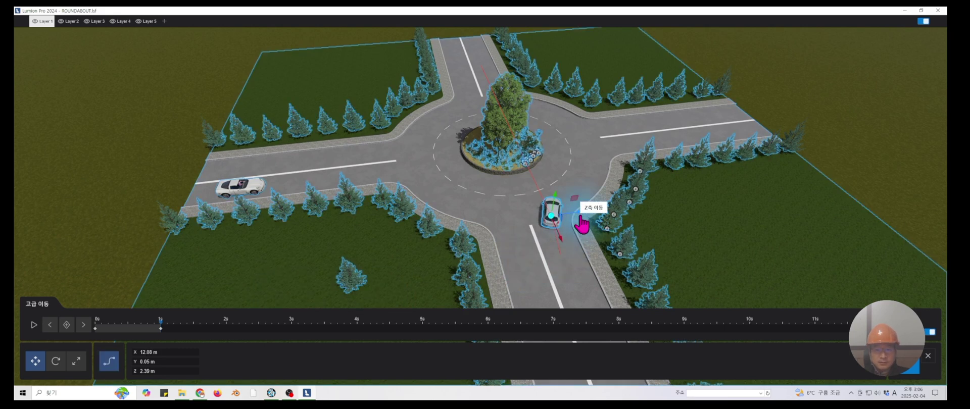
pyautogui.moveTo(581, 218); pyautogui.dragTo(581, 222)
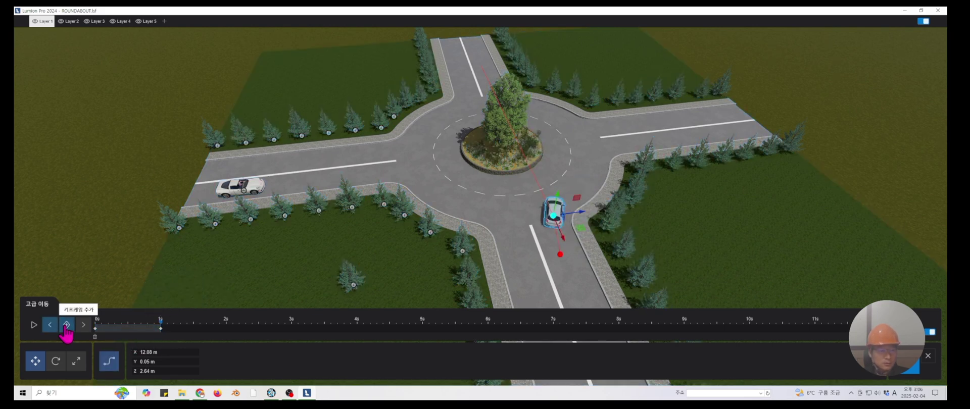
pyautogui.moveTo(159, 324)
pyautogui.mouseDown()
pyautogui.moveTo(96, 324)
pyautogui.moveTo(177, 320)
pyautogui.moveTo(104, 331)
pyautogui.moveTo(143, 326)
pyautogui.mouseUp()
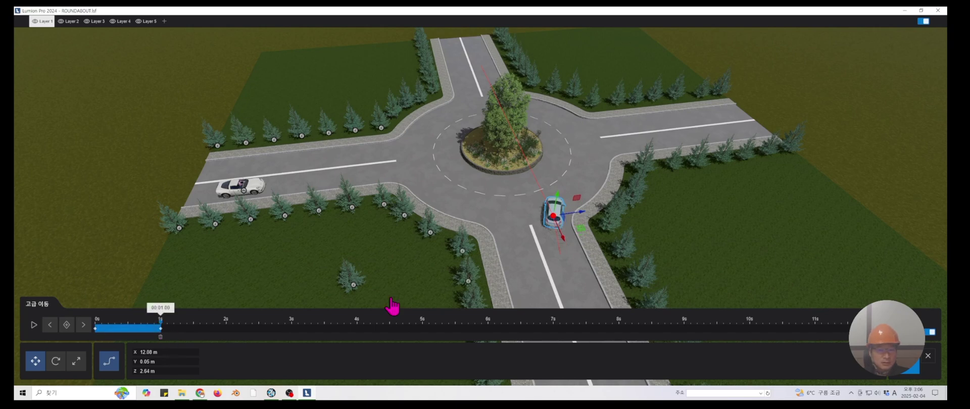
pyautogui.moveTo(585, 220); pyautogui.dragTo(593, 220)
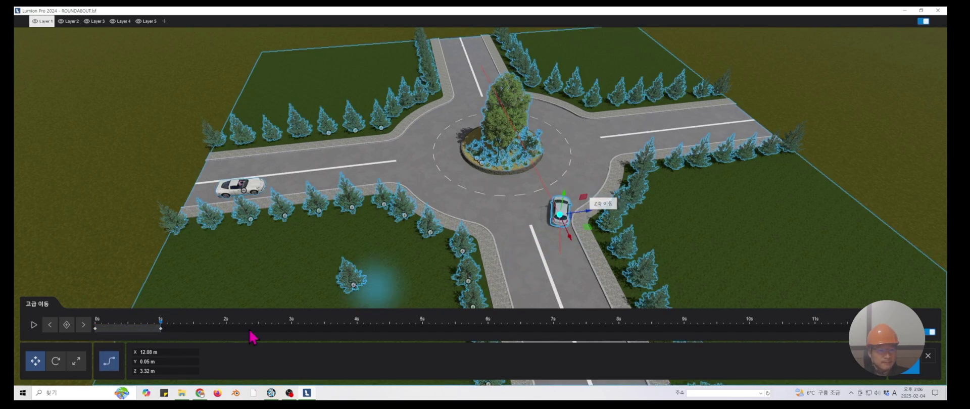
pyautogui.click(66, 326)
# Add a hatchback keyframe at 2 seconds and move the car around the circular lane to X 2.42 m and Z 10.22 m
pyautogui.moveTo(153, 333); pyautogui.dragTo(230, 338)
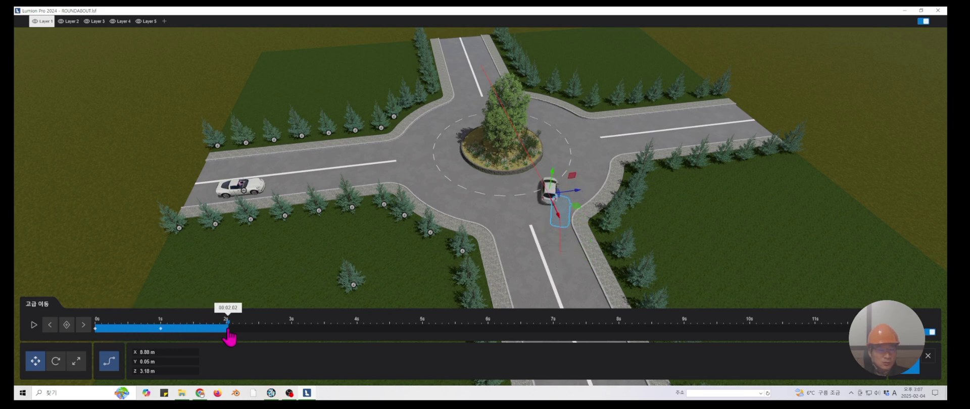
pyautogui.click(69, 326)
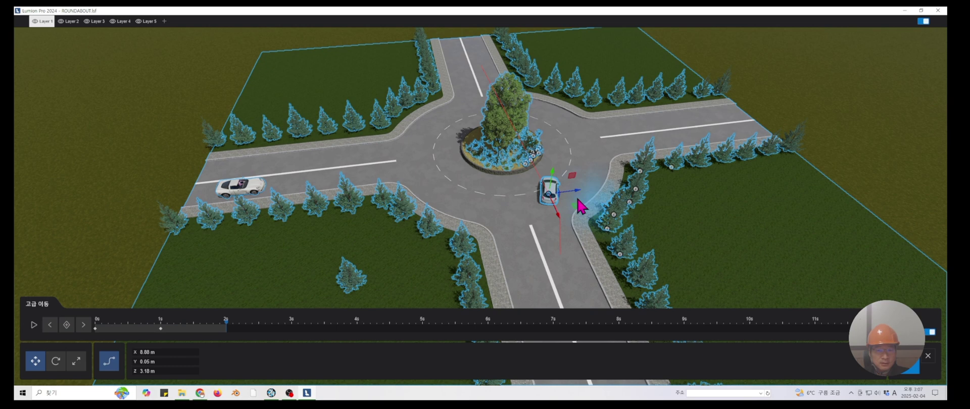
pyautogui.moveTo(583, 194); pyautogui.dragTo(604, 186)
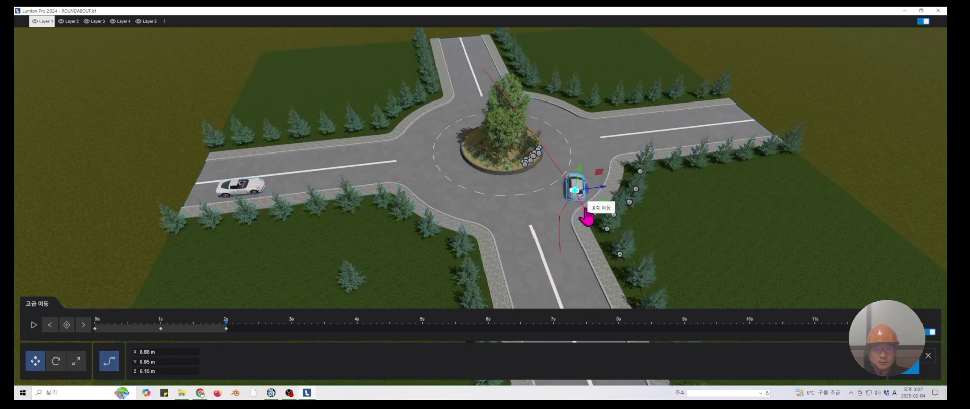
pyautogui.moveTo(588, 211); pyautogui.dragTo(617, 149)
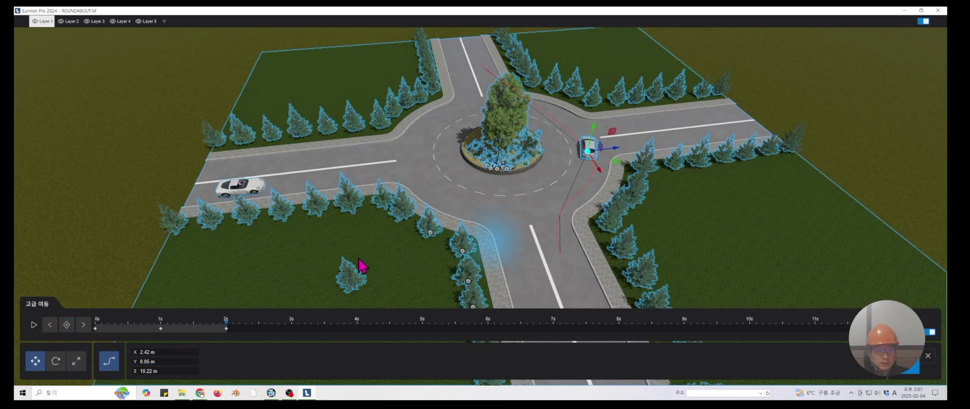
# Rotate the hatchback at the 1-second keyframe so it points towards its next position on the circular lane
pyautogui.moveTo(221, 329); pyautogui.dragTo(163, 328)
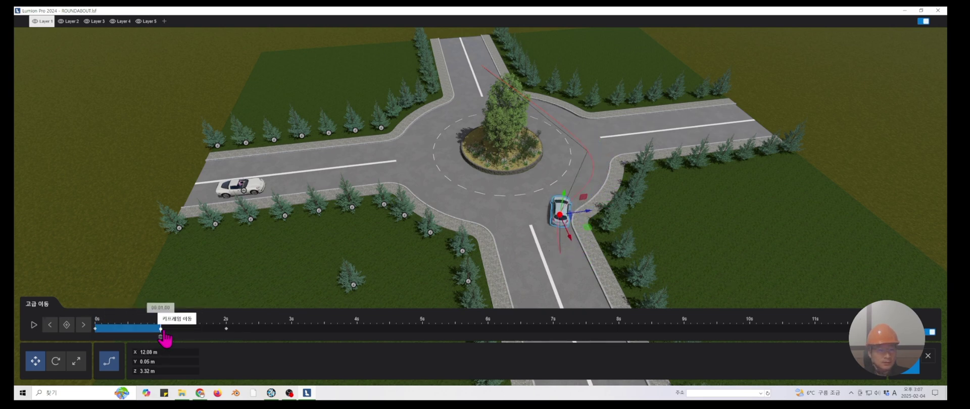
pyautogui.click(56, 361)
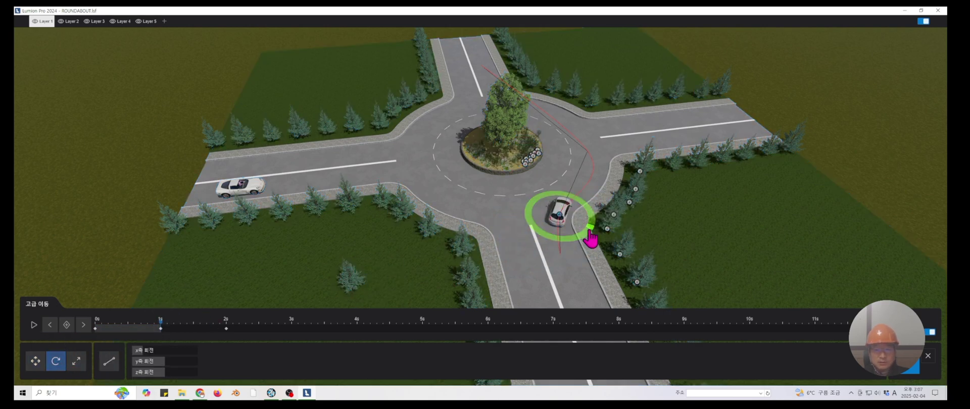
pyautogui.click(109, 361)
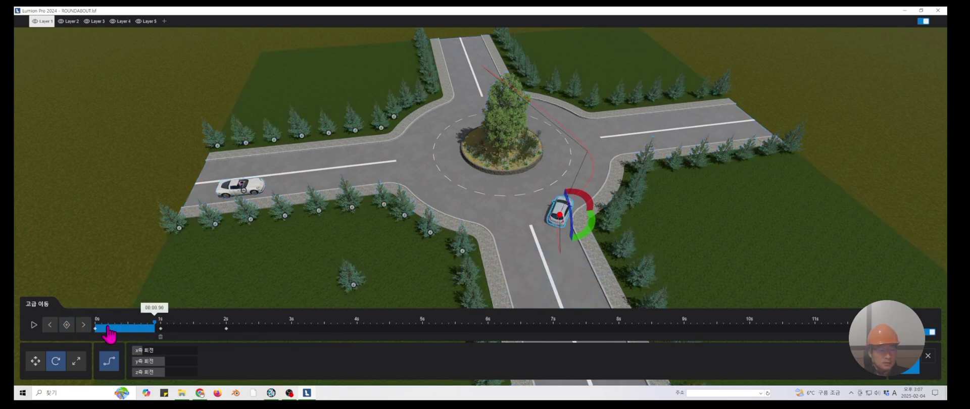
# Move the hatchback at the 0-second keyframe farther back along the near approach road, to X 21.33 m
pyautogui.moveTo(107, 327); pyautogui.dragTo(79, 331)
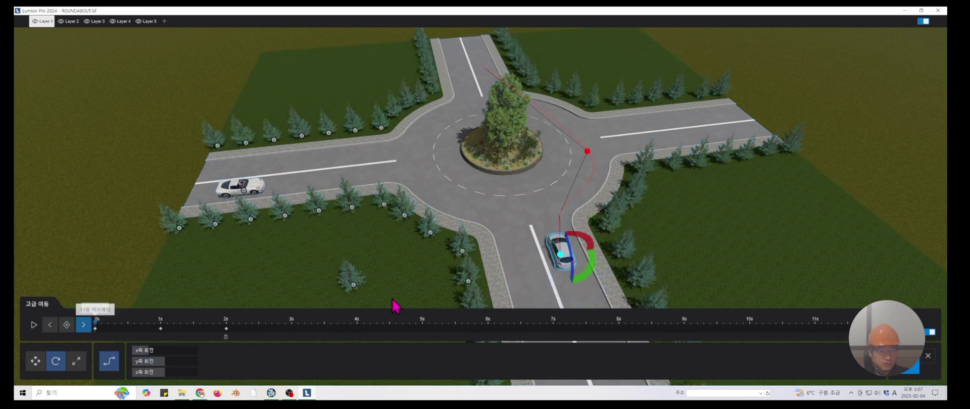
pyautogui.click(35, 362)
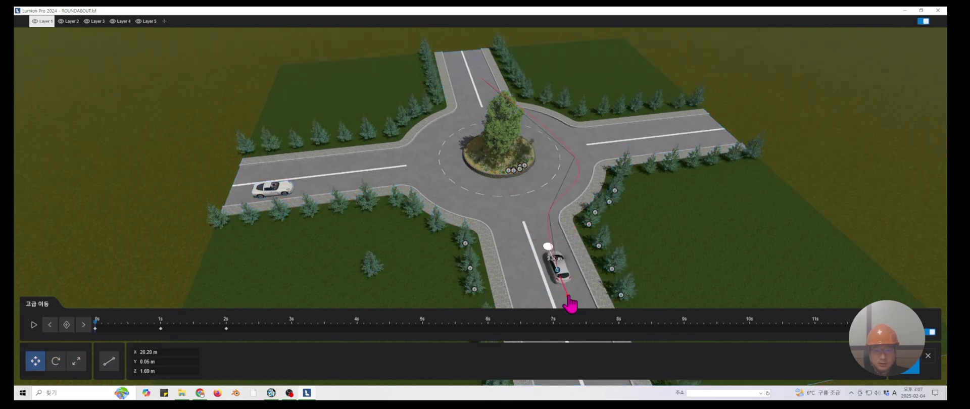
pyautogui.moveTo(568, 298); pyautogui.dragTo(561, 306)
pyautogui.scroll(-2, 568, 247)
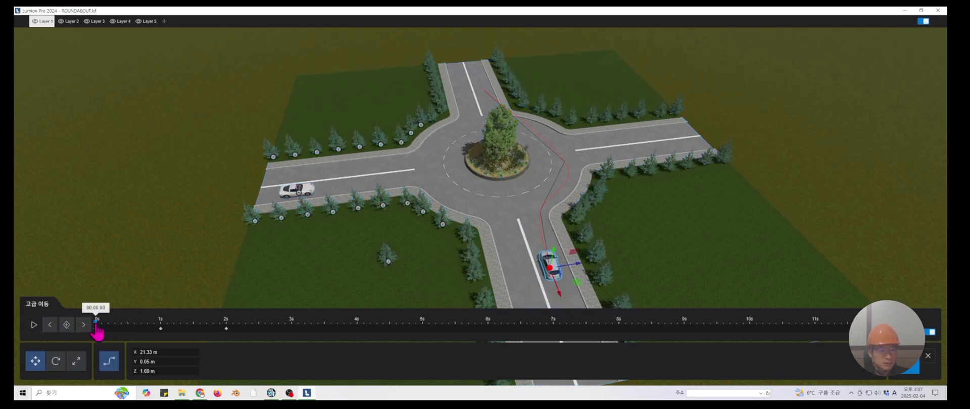
# Add a hatchback keyframe at 3 seconds and rotate the car so it follows the bend around the island
pyautogui.moveTo(97, 328)
pyautogui.mouseDown()
pyautogui.moveTo(216, 324)
pyautogui.moveTo(233, 309)
pyautogui.moveTo(293, 328)
pyautogui.mouseUp()
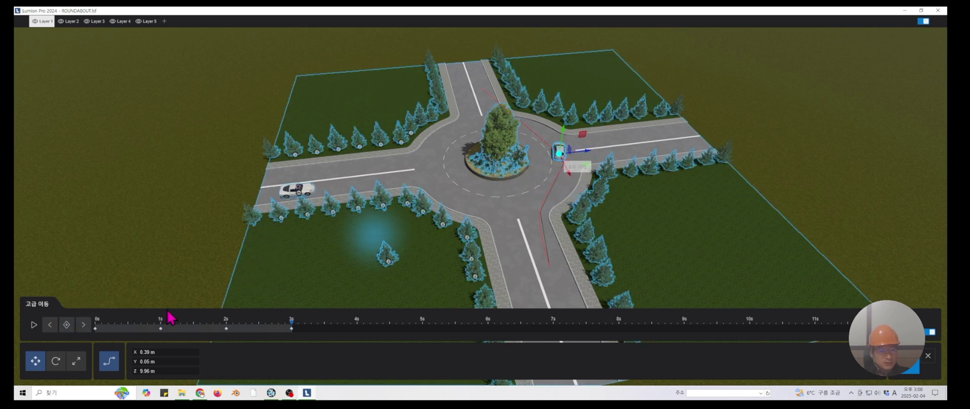
pyautogui.click(55, 360)
pyautogui.moveTo(593, 163); pyautogui.dragTo(595, 161)
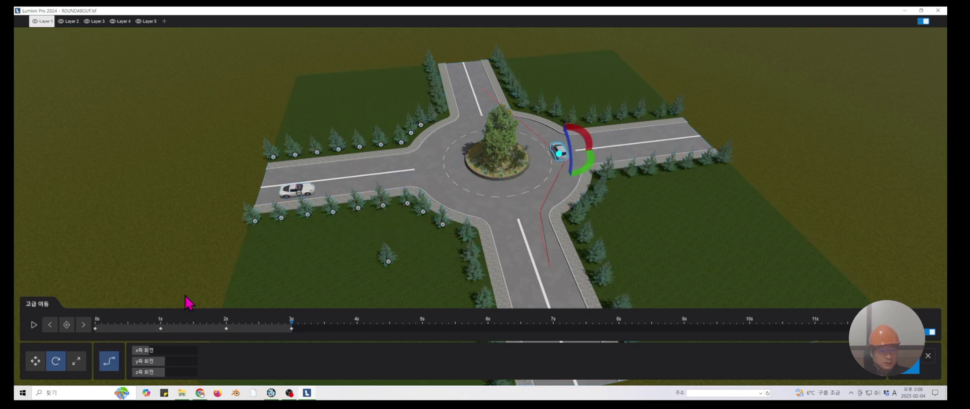
pyautogui.click(67, 324)
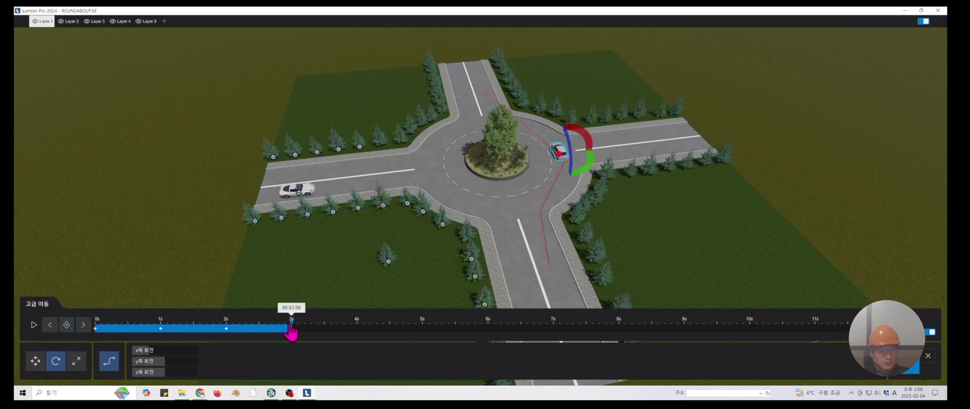
# Add a hatchback keyframe at 4 seconds and move the car near the far exit, to X -5.94 m and Z 8.28 m
pyautogui.moveTo(295, 334); pyautogui.dragTo(358, 335)
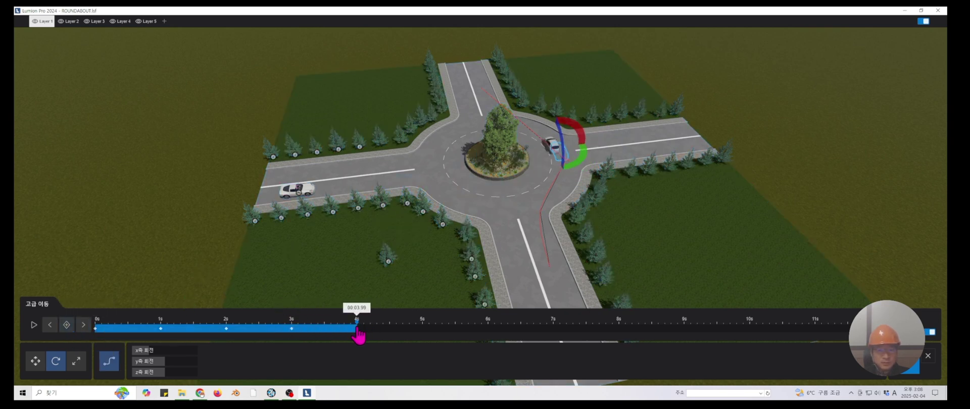
pyautogui.click(67, 325)
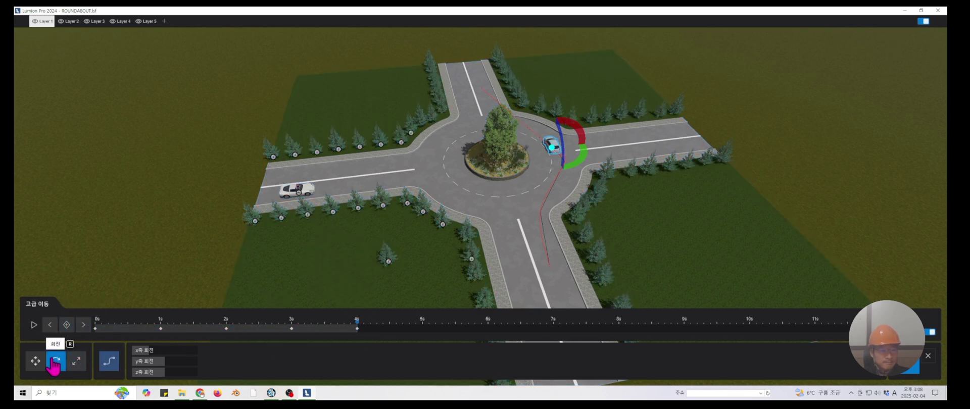
pyautogui.click(35, 364)
pyautogui.moveTo(560, 168); pyautogui.dragTo(551, 147)
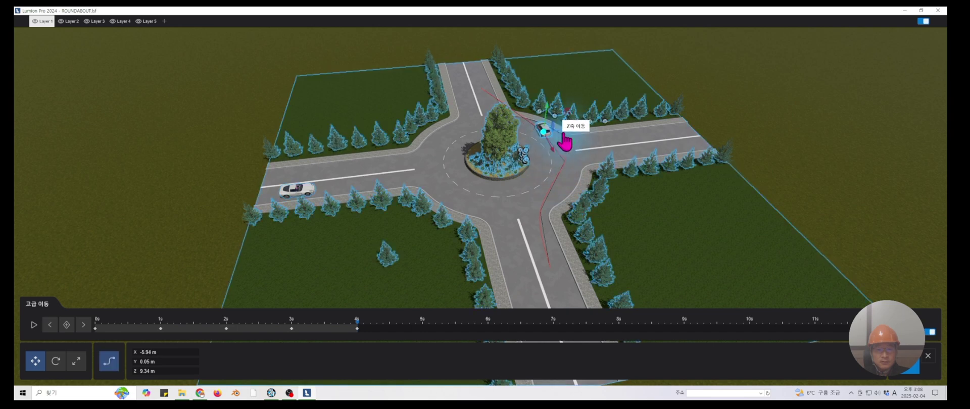
pyautogui.scroll(2, 561, 131)
pyautogui.moveTo(550, 134); pyautogui.dragTo(460, 184, button='middle')
pyautogui.scroll(2, 460, 184)
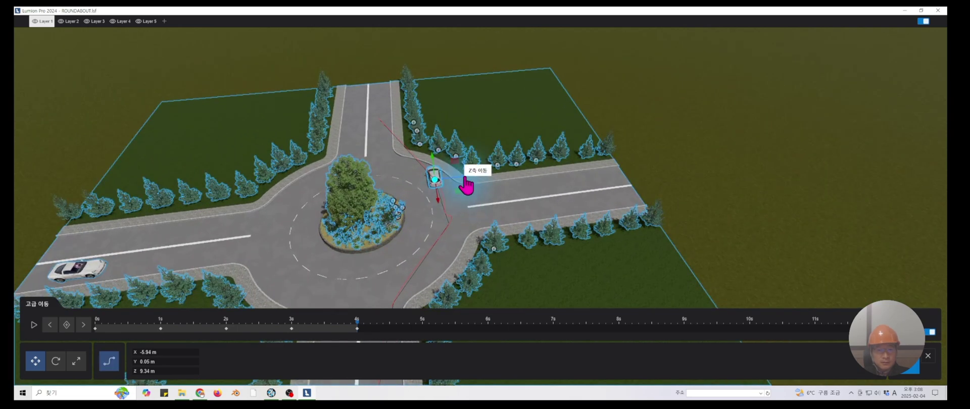
pyautogui.moveTo(463, 179); pyautogui.dragTo(454, 186)
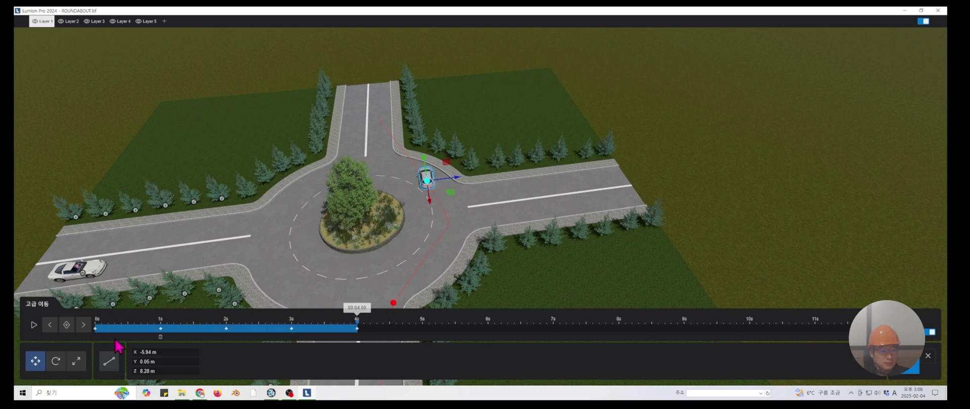
# Switch the hatchback's motion path to a smooth curve and move its 4-second position to Z 8.89 m
pyautogui.click(109, 360)
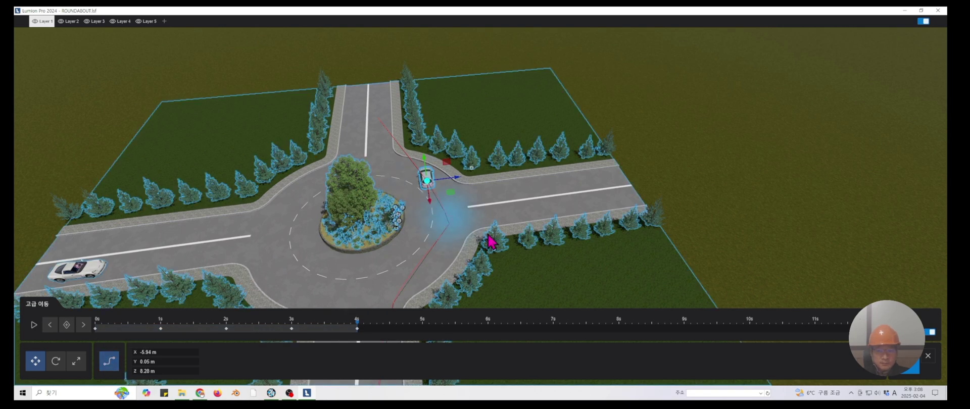
pyautogui.moveTo(453, 186); pyautogui.dragTo(453, 208)
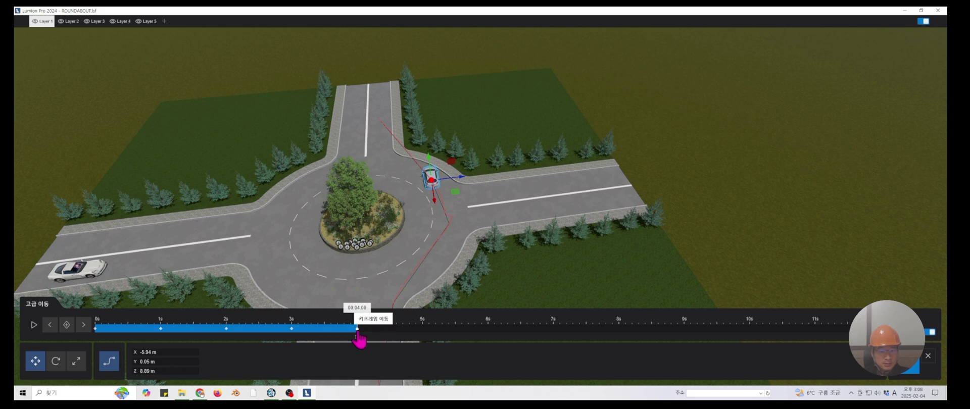
# Spread the hatchback's four intermediate keyframes out to 4, 6, 8 and 10 seconds and check the car's position at 8 seconds
pyautogui.moveTo(361, 338); pyautogui.dragTo(727, 341)
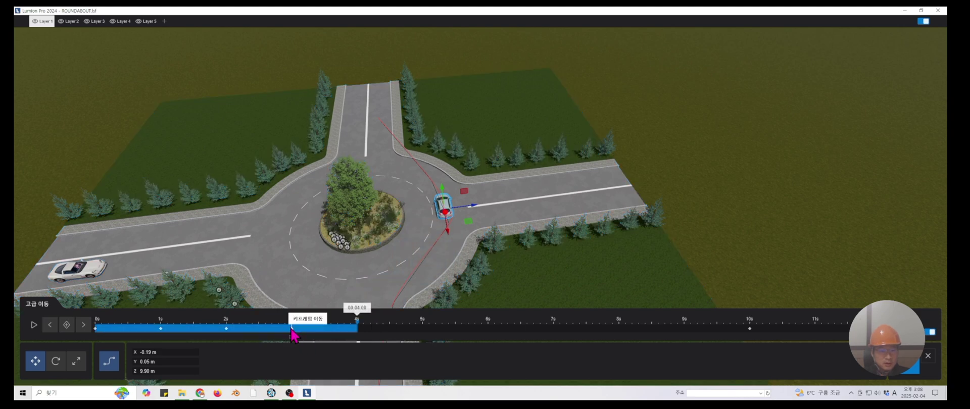
pyautogui.click(623, 339)
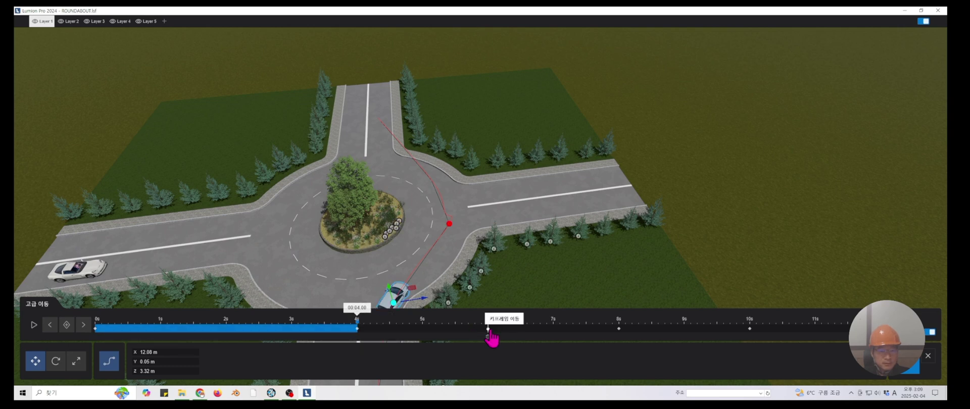
pyautogui.moveTo(361, 336); pyautogui.dragTo(618, 303)
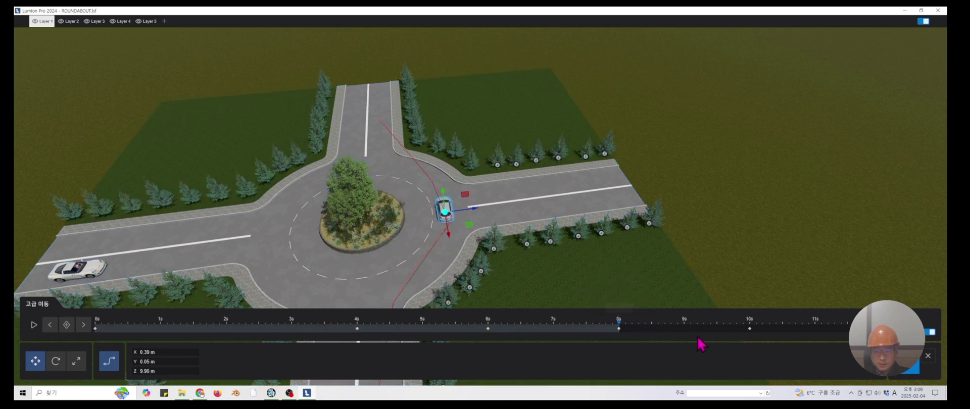
# Retime the hatchback's intermediate keyframes to about 2.5, 4.9, 7.2 and 9.2 seconds
pyautogui.moveTo(761, 331); pyautogui.dragTo(763, 332)
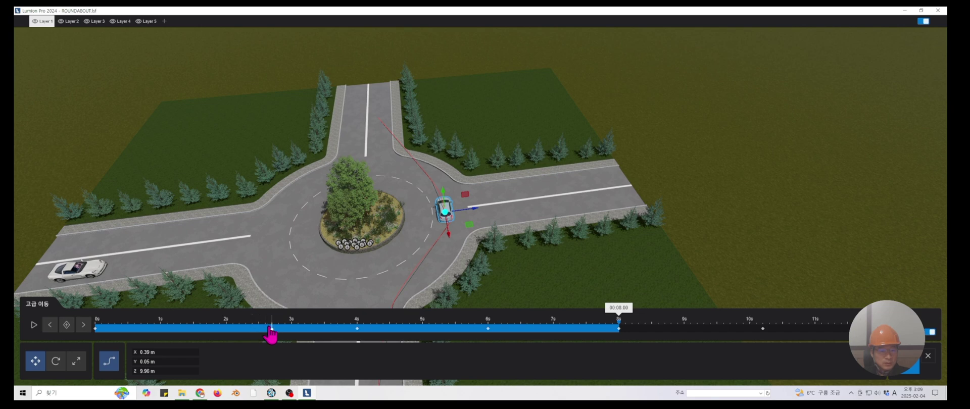
pyautogui.moveTo(358, 329); pyautogui.dragTo(416, 328)
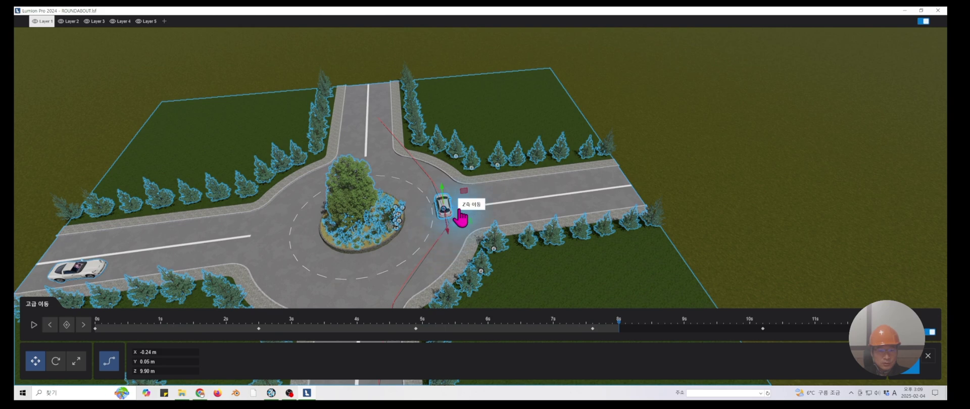
pyautogui.moveTo(104, 336); pyautogui.dragTo(569, 334)
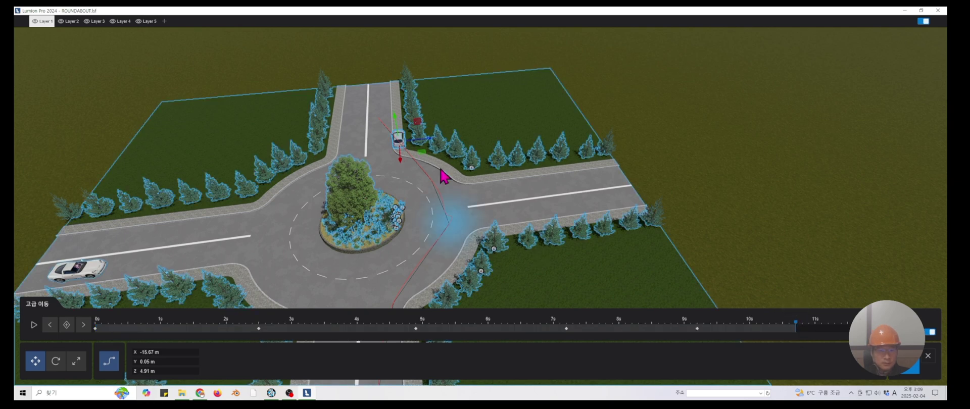
# Add a hatchback keyframe near 10.7 seconds with the car at Z 2.03 m, and shift its end position on the far road to Z 1.69 m
pyautogui.click(66, 324)
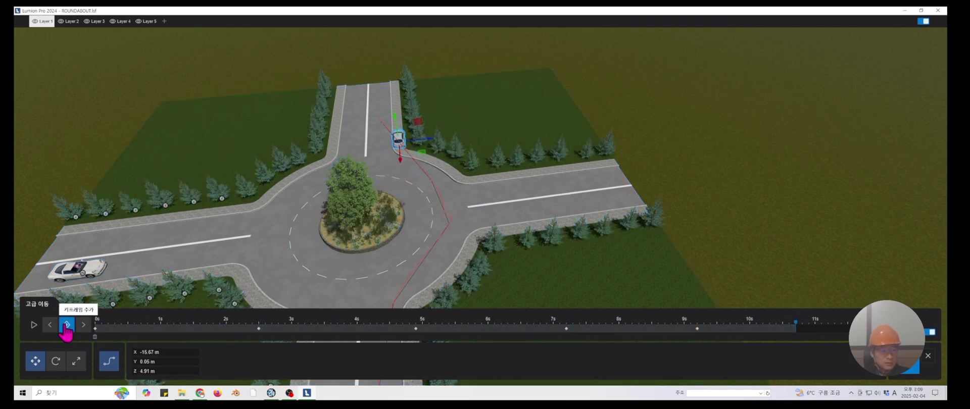
pyautogui.moveTo(434, 148); pyautogui.dragTo(419, 148)
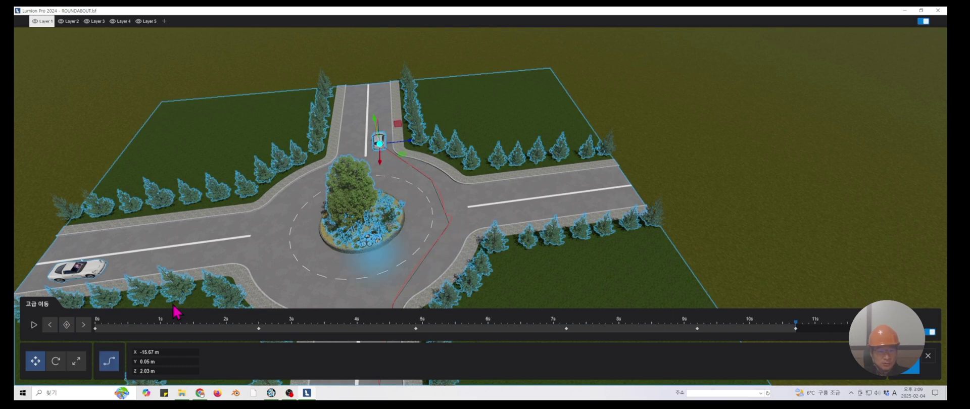
pyautogui.click(67, 326)
# Delete the hatchback keyframe near 4.9 seconds so the car runs straight from the approach to the bend
pyautogui.moveTo(158, 328); pyautogui.dragTo(455, 328)
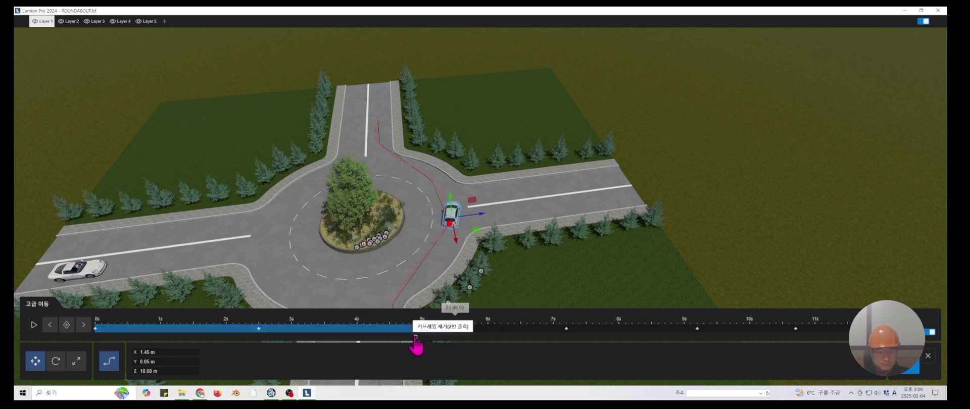
pyautogui.doubleClick(415, 338)
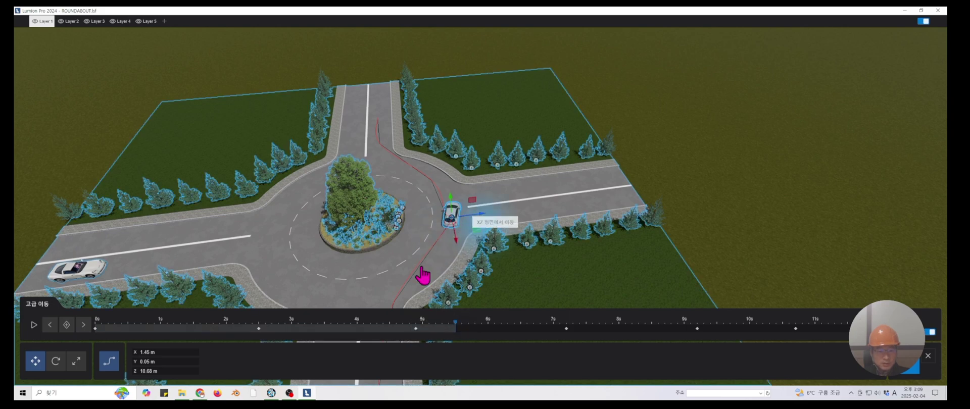
pyautogui.moveTo(295, 334); pyautogui.dragTo(423, 338)
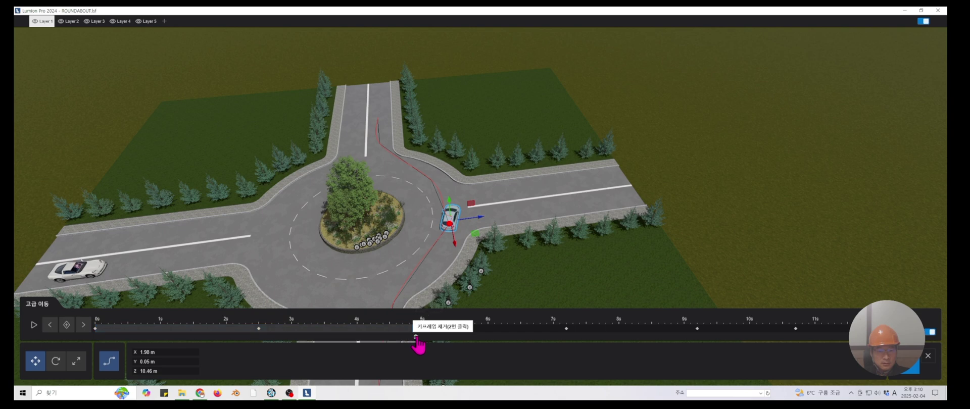
pyautogui.doubleClick(416, 337)
# Retime the hatchback's last two intermediate keyframes to about 9.1 and 10.6 seconds, and move the car at 10.6 seconds to X -13.16 m
pyautogui.moveTo(154, 328); pyautogui.dragTo(867, 302)
pyautogui.moveTo(941, 302); pyautogui.dragTo(885, 293)
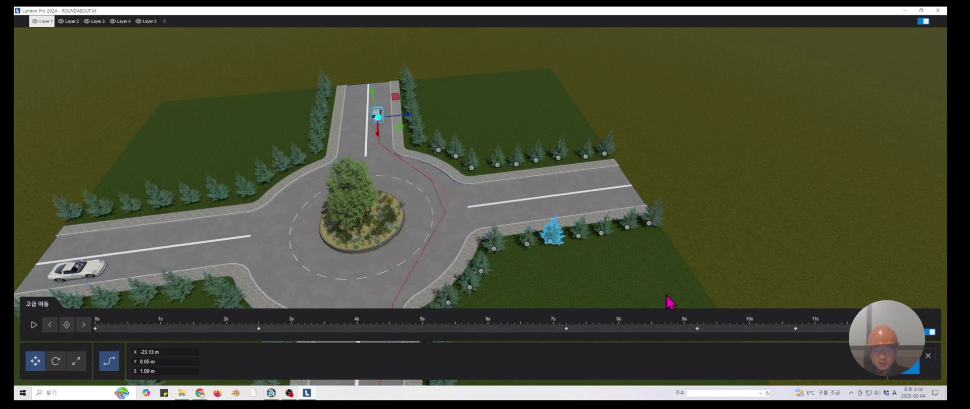
pyautogui.moveTo(858, 328); pyautogui.dragTo(879, 331)
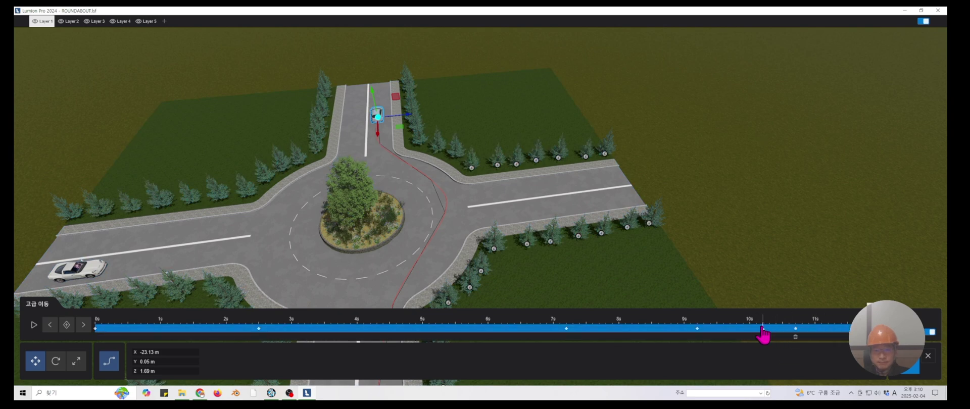
pyautogui.click(691, 329)
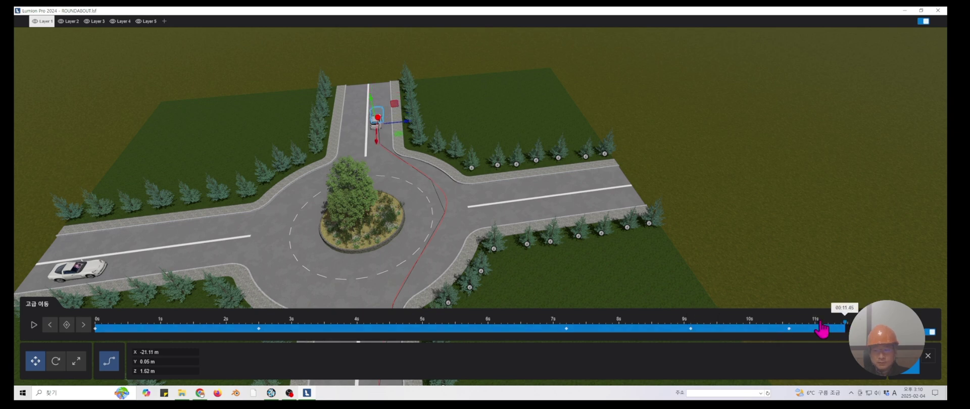
pyautogui.moveTo(820, 328); pyautogui.dragTo(794, 332)
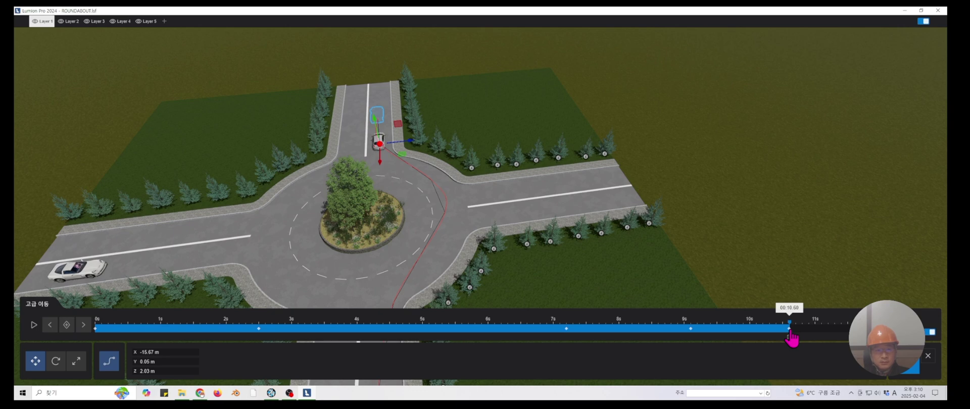
pyautogui.moveTo(379, 163); pyautogui.dragTo(380, 175)
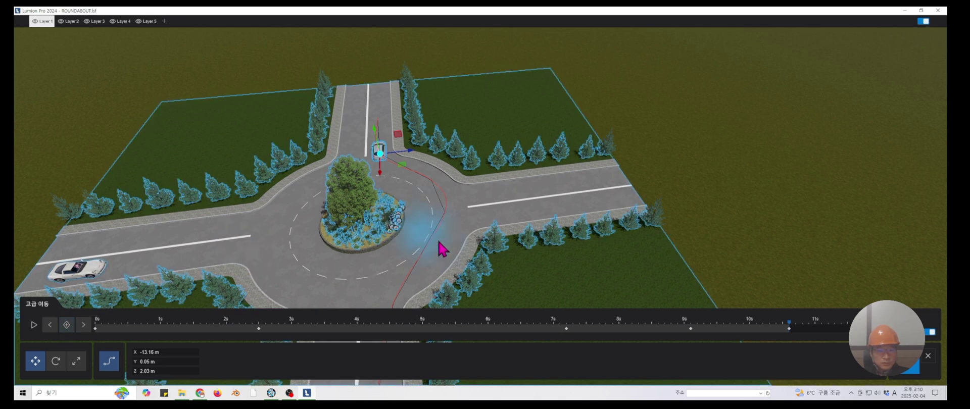
# Retime the hatchback's 2.5-second keyframe to about 3.3 seconds and check the motion along the timeline
pyautogui.moveTo(755, 328); pyautogui.dragTo(695, 332)
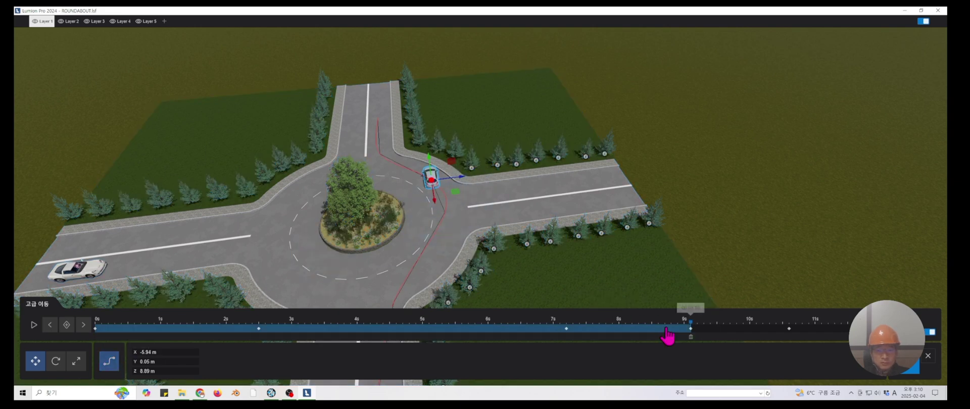
pyautogui.moveTo(669, 338); pyautogui.dragTo(568, 339)
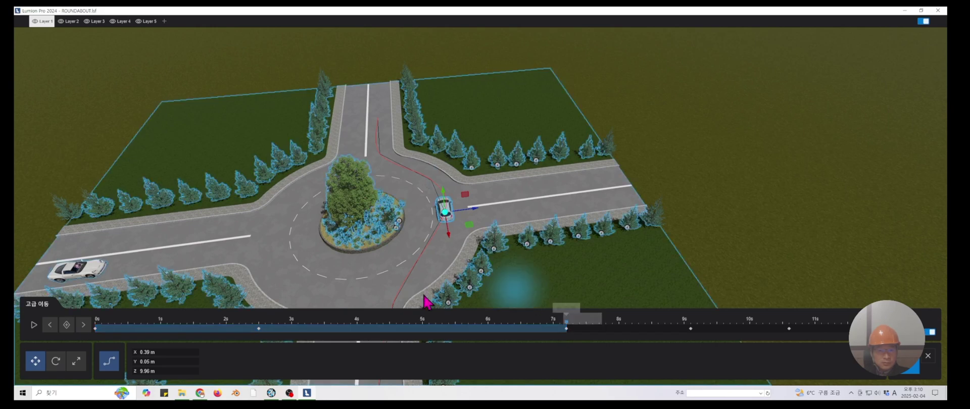
pyautogui.click(108, 361)
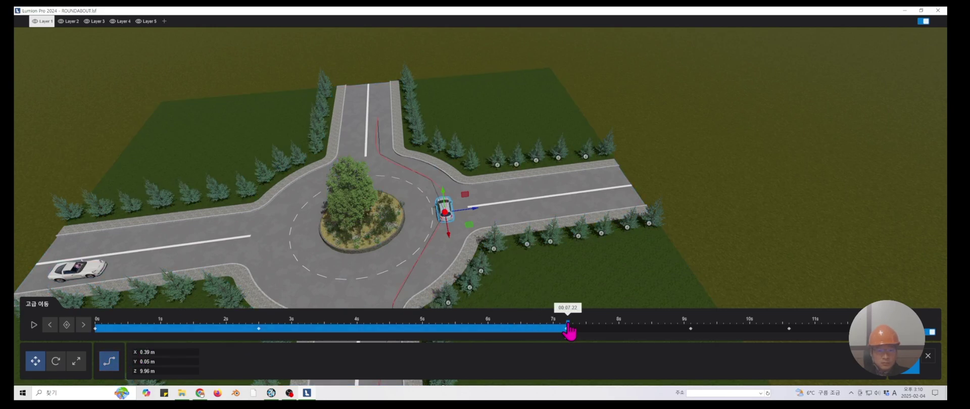
pyautogui.moveTo(526, 334); pyautogui.dragTo(396, 342)
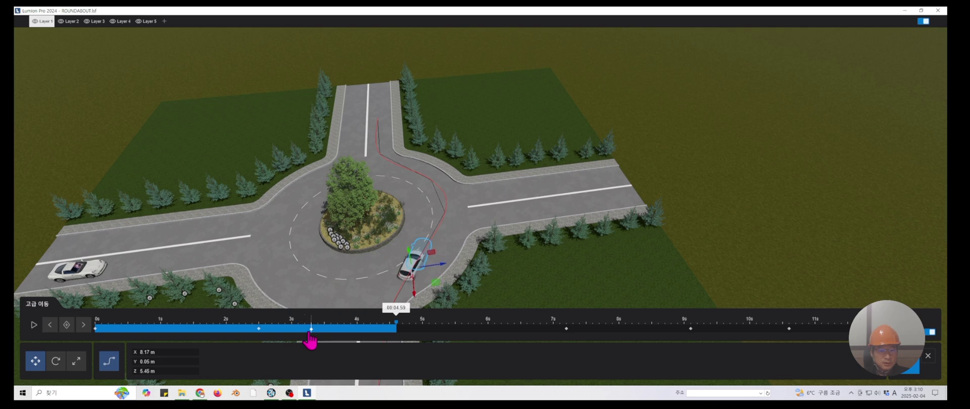
pyautogui.moveTo(367, 332); pyautogui.dragTo(842, 303)
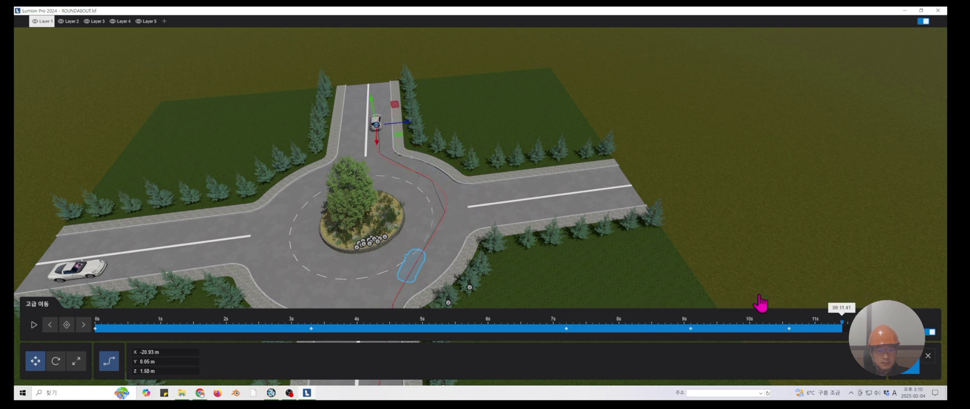
pyautogui.click(525, 322)
pyautogui.moveTo(510, 324); pyautogui.dragTo(566, 339)
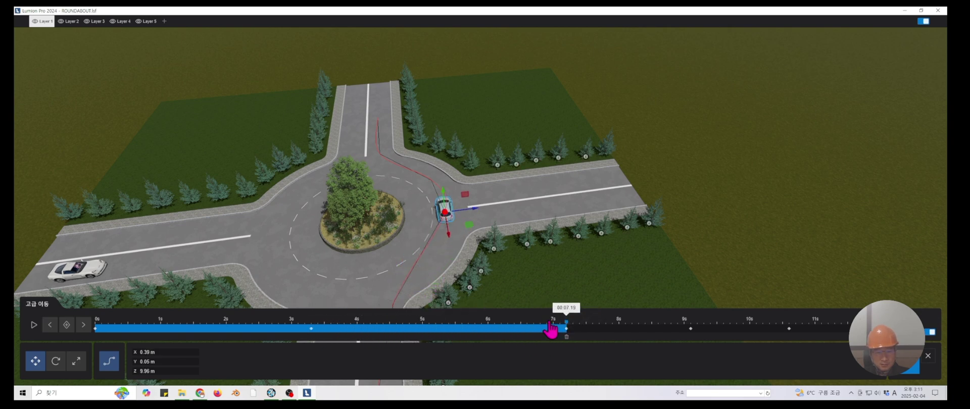
# Rotate the hatchback at the 7.2-second and 9.1-second keyframes so it faces along the bend towards the far exit, and apply the effect edits
pyautogui.click(56, 361)
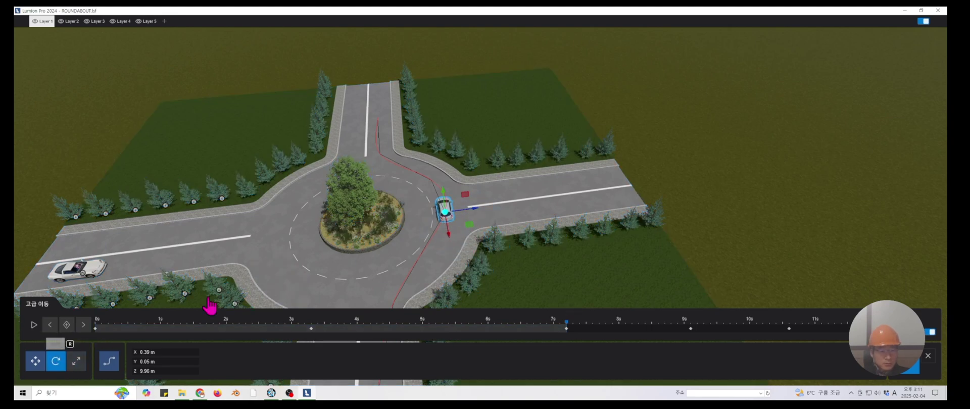
pyautogui.moveTo(470, 226); pyautogui.dragTo(472, 226)
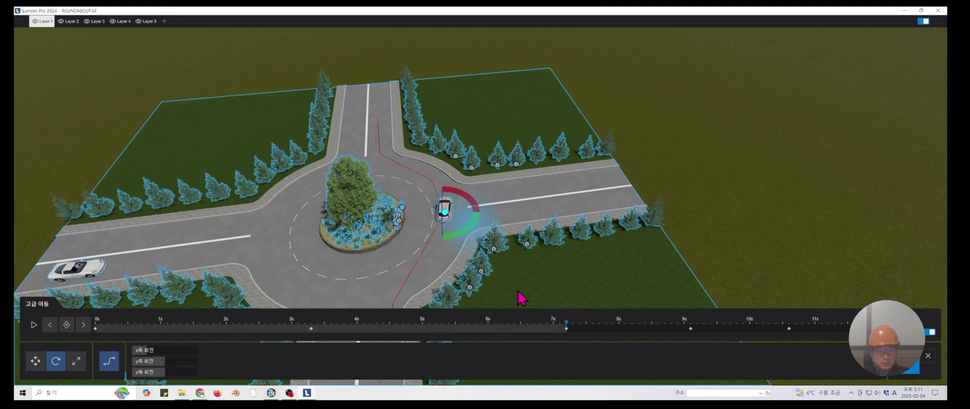
pyautogui.moveTo(563, 326); pyautogui.dragTo(694, 311)
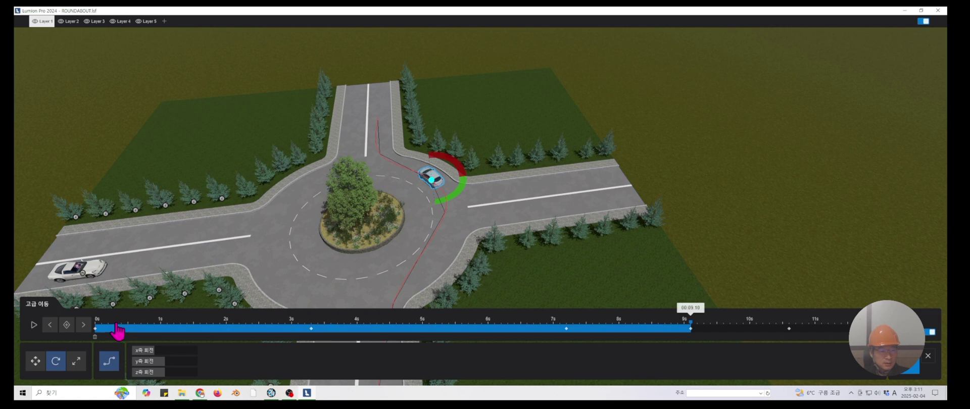
pyautogui.click(100, 328)
pyautogui.moveTo(158, 334); pyautogui.dragTo(915, 287)
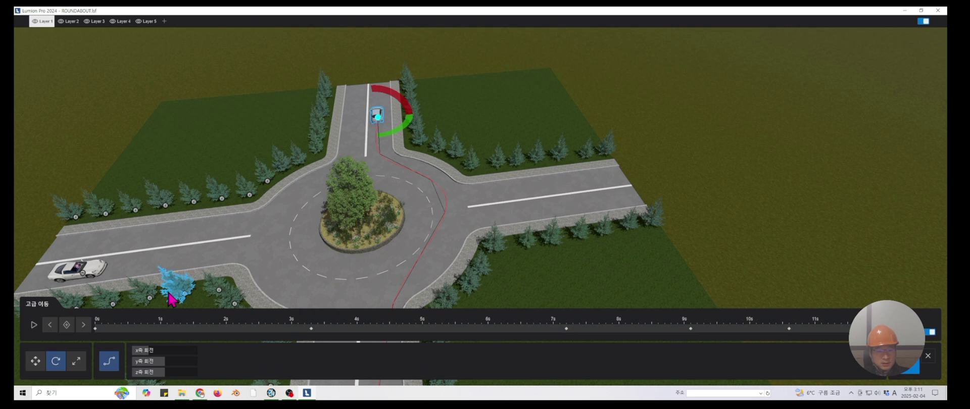
pyautogui.click(920, 376)
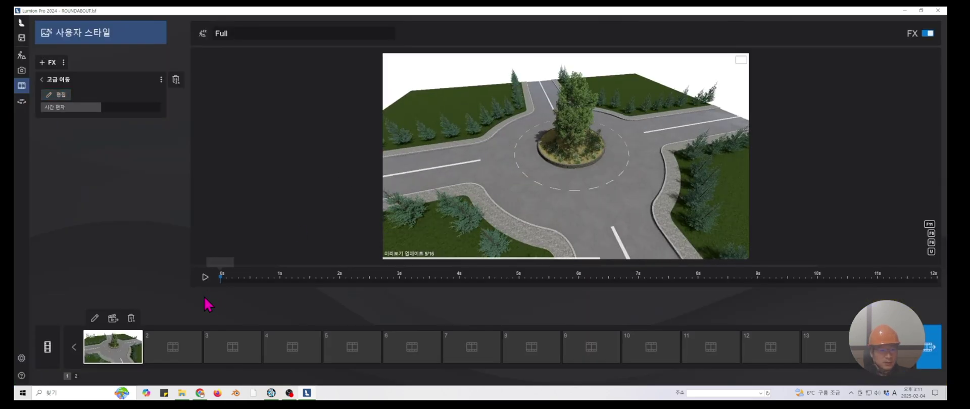
# Play the movie clip to check the car's motion, and reopen the advanced move effect with the hatchback selected
pyautogui.click(205, 278)
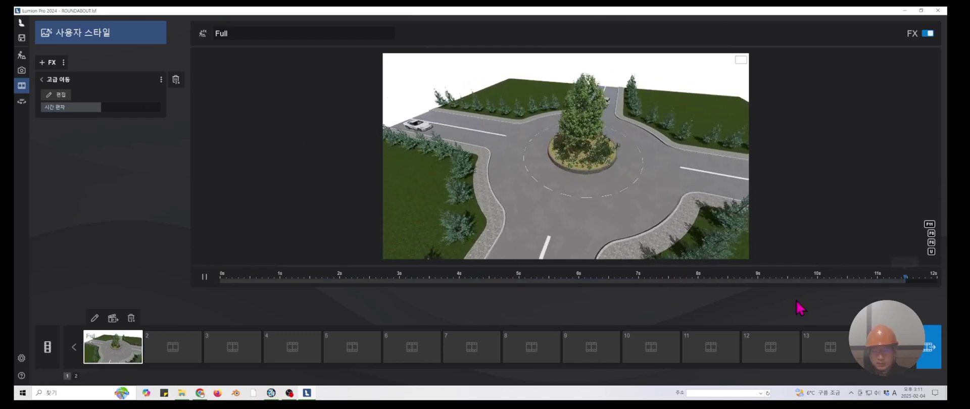
pyautogui.click(53, 95)
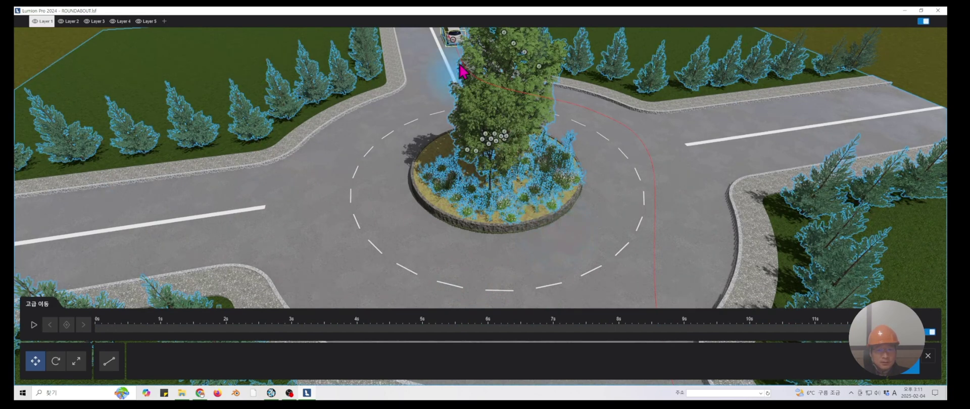
pyautogui.click(455, 40)
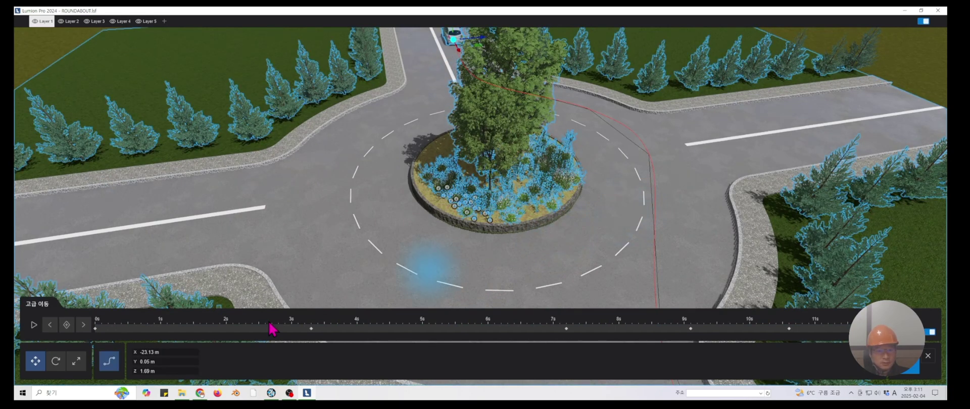
# Retime the hatchback's 7.2-second keyframe to about 6.9 seconds and shift the car slightly outward from the island on the bend
pyautogui.moveTo(273, 329); pyautogui.dragTo(435, 335)
pyautogui.moveTo(490, 333); pyautogui.dragTo(562, 342)
pyautogui.click(566, 329)
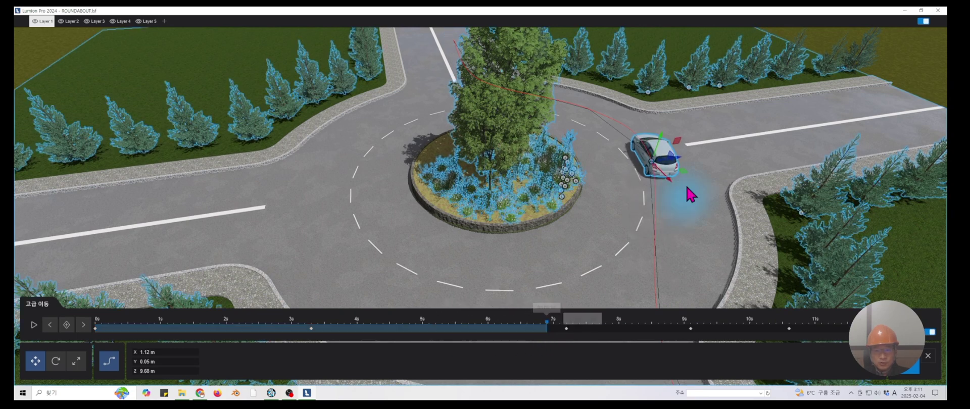
pyautogui.moveTo(688, 197); pyautogui.dragTo(691, 164)
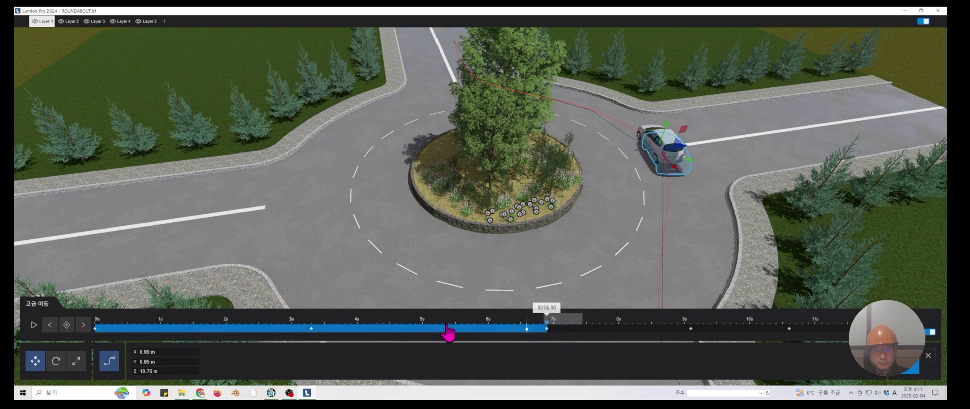
# Try retiming the hatchback's 6.9-second bend keyframe to about 3.4 seconds and play the motion from the start
pyautogui.click(429, 329)
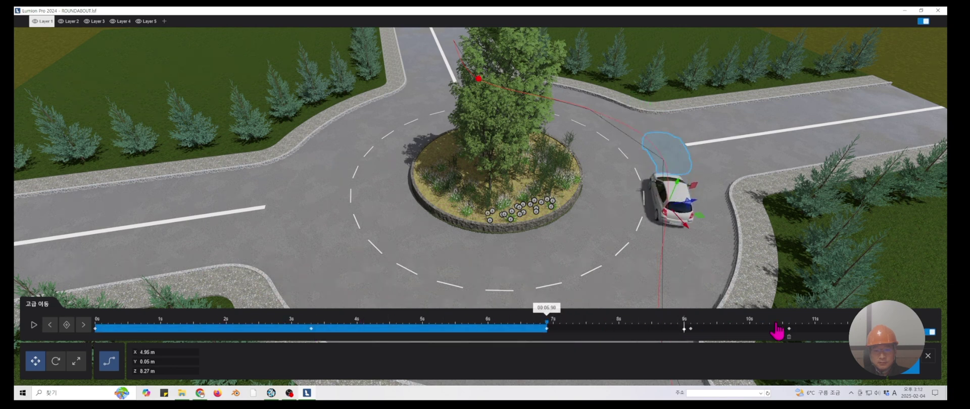
pyautogui.click(317, 329)
pyautogui.click(96, 328)
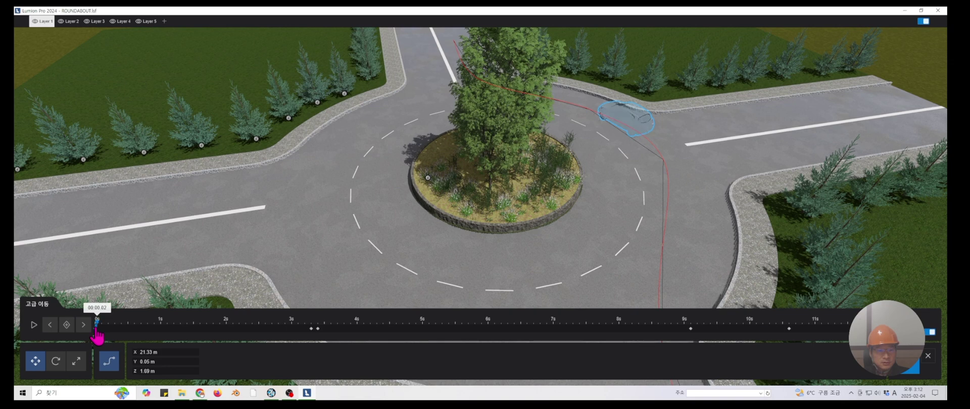
pyautogui.moveTo(192, 333)
pyautogui.mouseDown()
pyautogui.moveTo(425, 340)
pyautogui.moveTo(96, 331)
pyautogui.mouseUp()
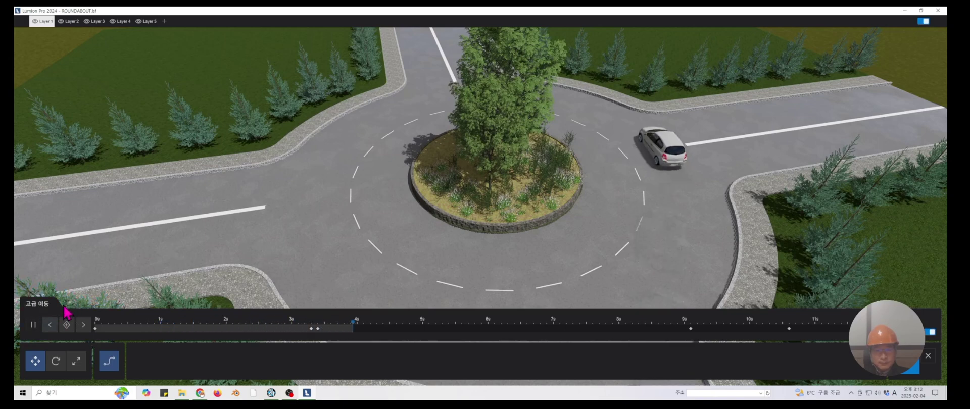
pyautogui.click(33, 325)
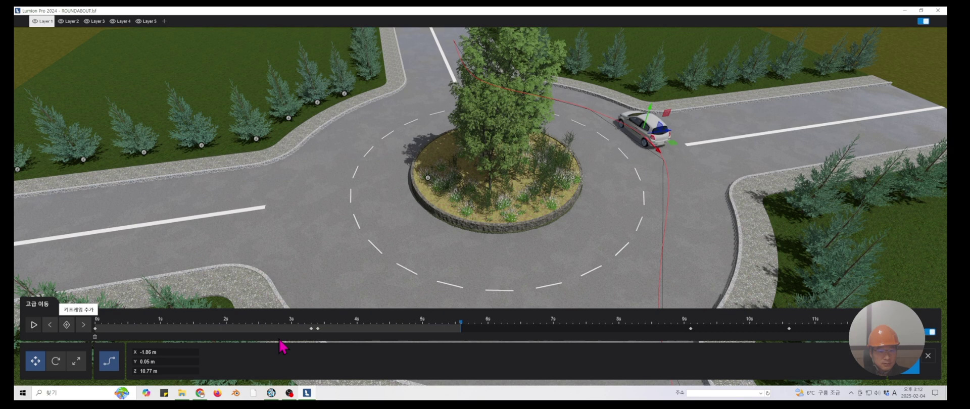
# Retime the hatchback's bend keyframe at 3.4 seconds to about 5.8 seconds and play the motion from the start
pyautogui.moveTo(317, 330); pyautogui.dragTo(342, 331)
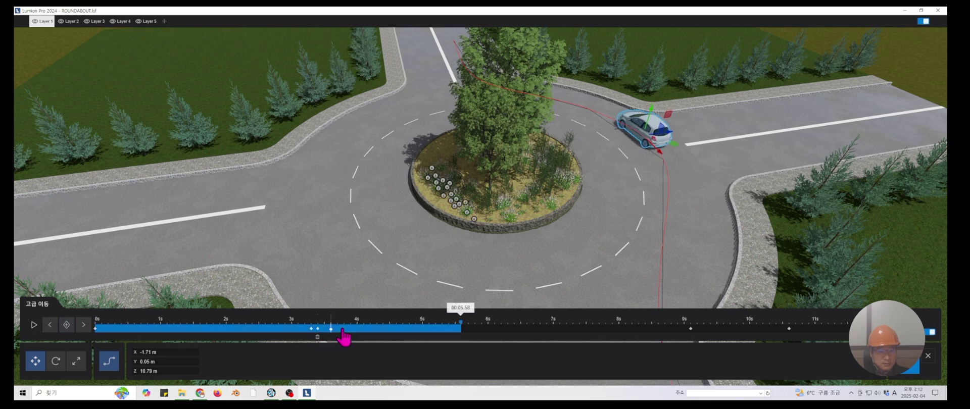
pyautogui.moveTo(411, 338); pyautogui.dragTo(474, 336)
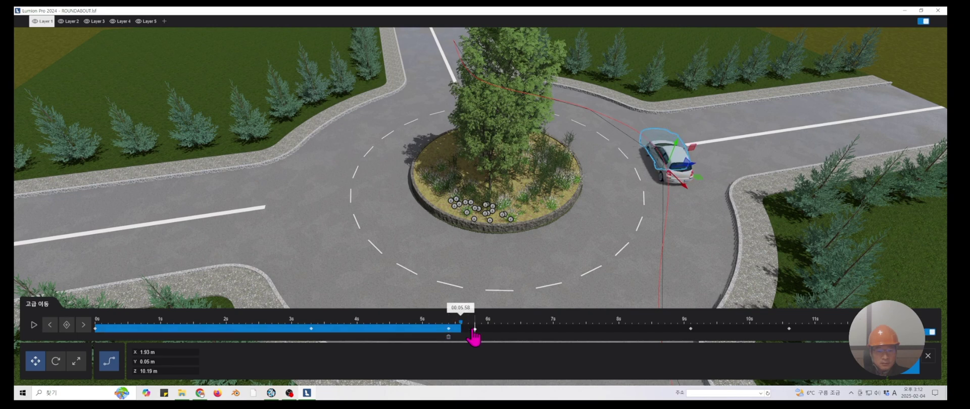
pyautogui.click(100, 329)
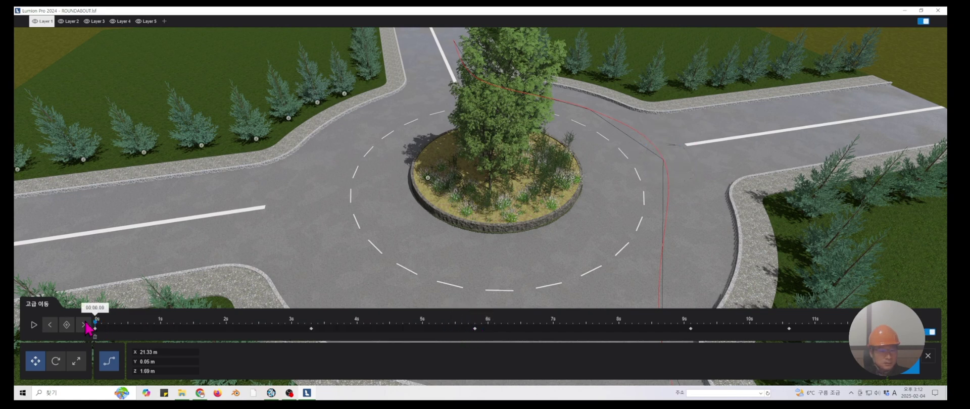
pyautogui.click(35, 324)
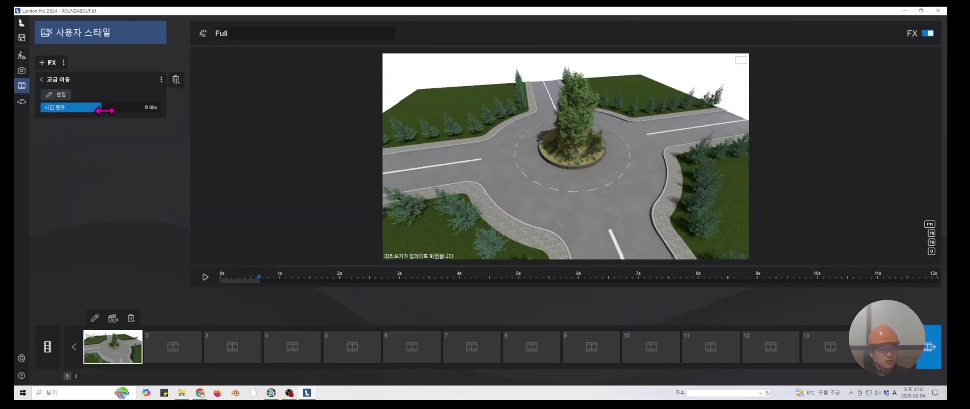
# Reopen the advanced move effect, select the white sports car on the approach road, and add keyframes at about 0.8 and 0 seconds
pyautogui.click(56, 96)
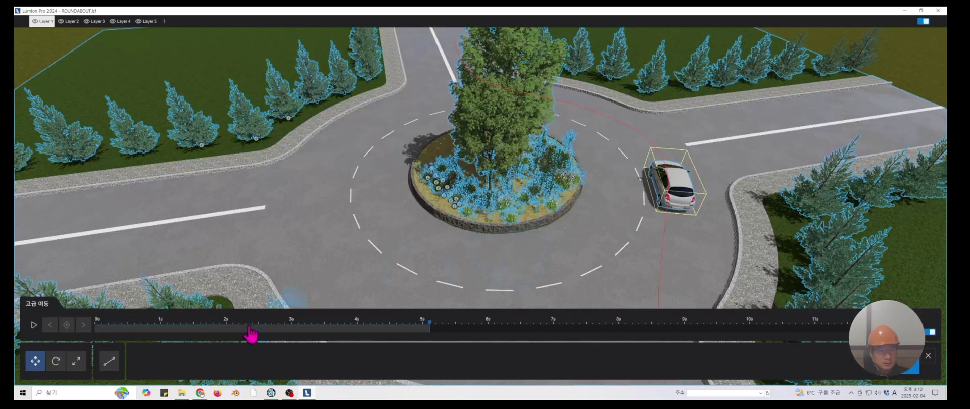
pyautogui.moveTo(298, 328); pyautogui.dragTo(148, 329)
pyautogui.scroll(-3, 372, 244)
pyautogui.moveTo(372, 244); pyautogui.dragTo(426, 188, button='middle')
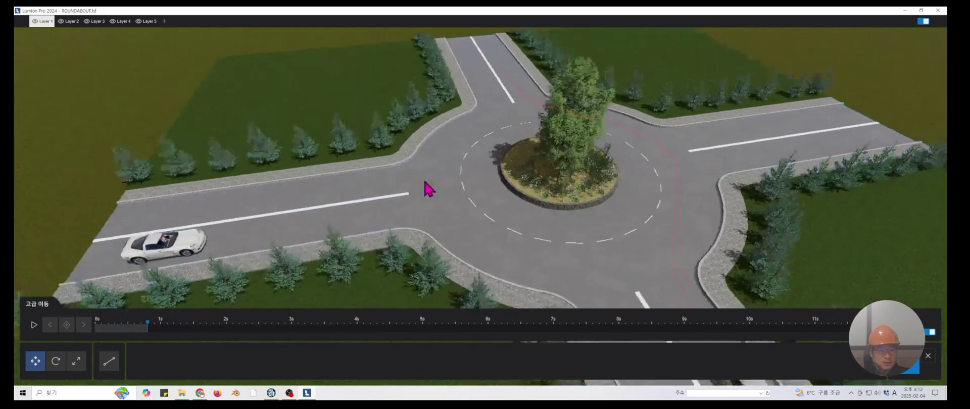
pyautogui.click(201, 250)
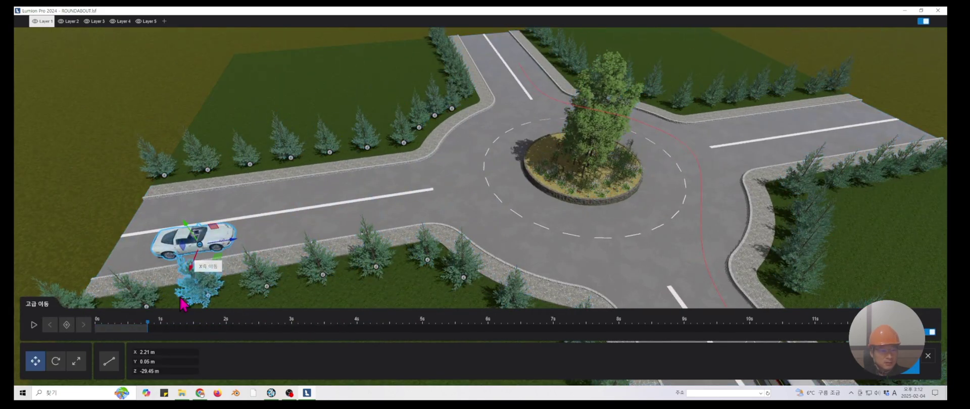
pyautogui.click(67, 326)
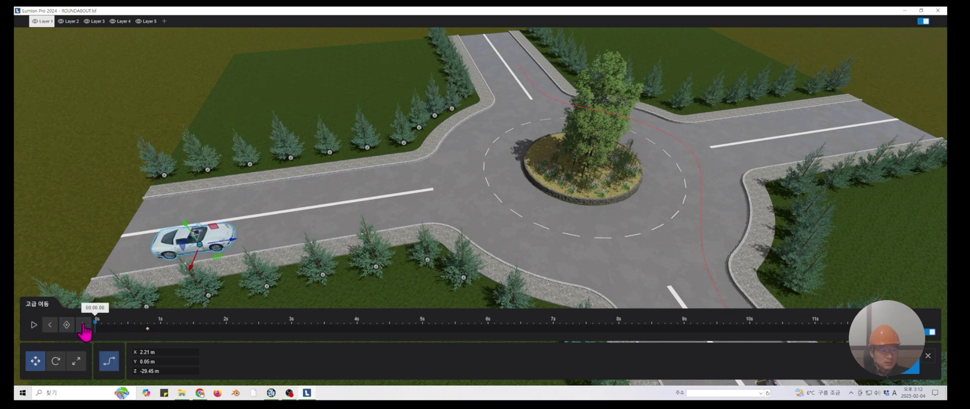
pyautogui.click(66, 324)
# Try moving the sports car forward to Z -17.83 m at 0 seconds, and bring it back to Z -28.70 m
pyautogui.moveTo(232, 240); pyautogui.dragTo(402, 223)
pyautogui.click(147, 328)
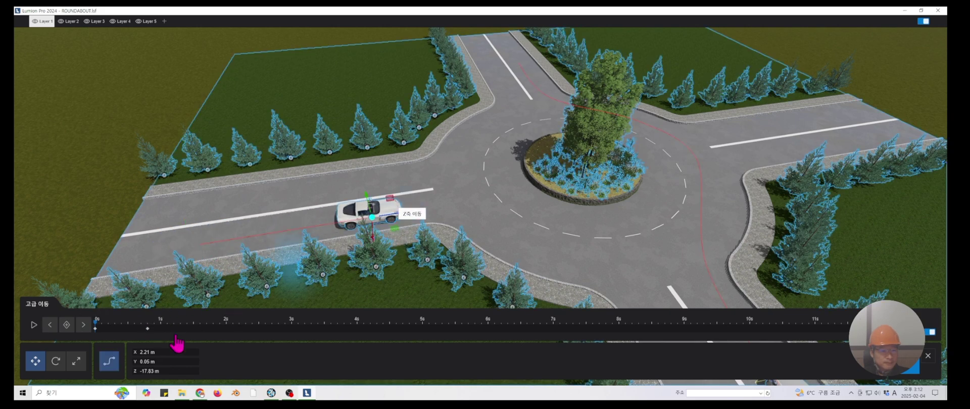
pyautogui.moveTo(101, 333)
pyautogui.mouseDown()
pyautogui.moveTo(142, 331)
pyautogui.moveTo(96, 333)
pyautogui.mouseUp()
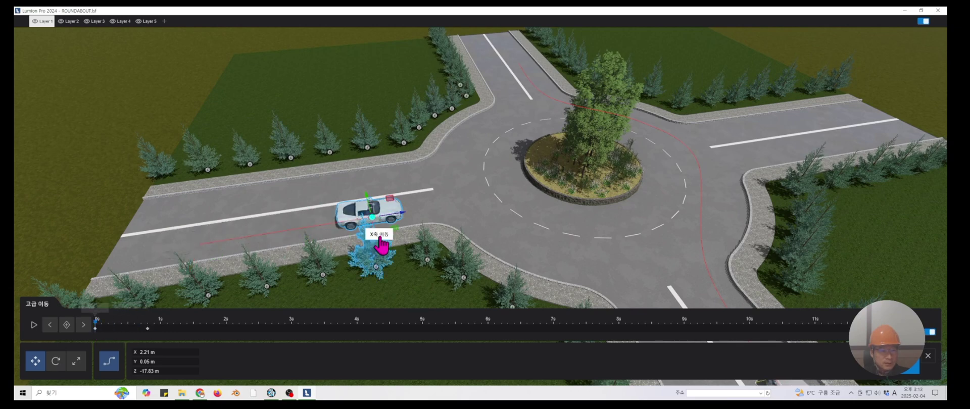
pyautogui.moveTo(402, 216); pyautogui.dragTo(229, 236)
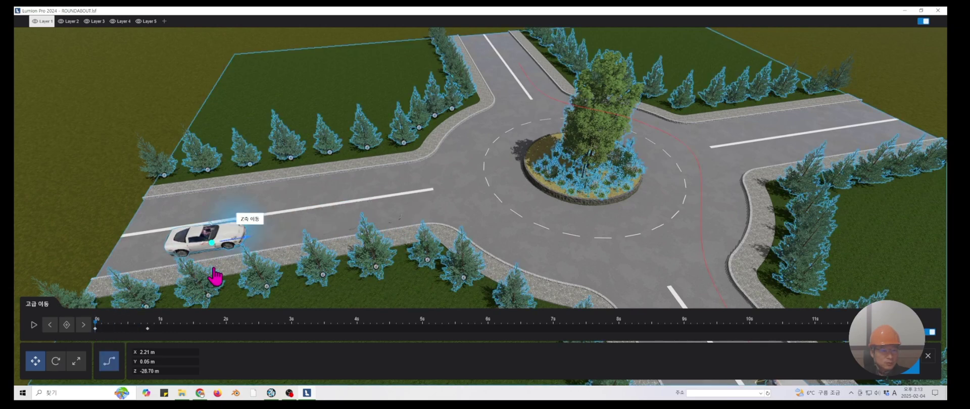
pyautogui.click(66, 326)
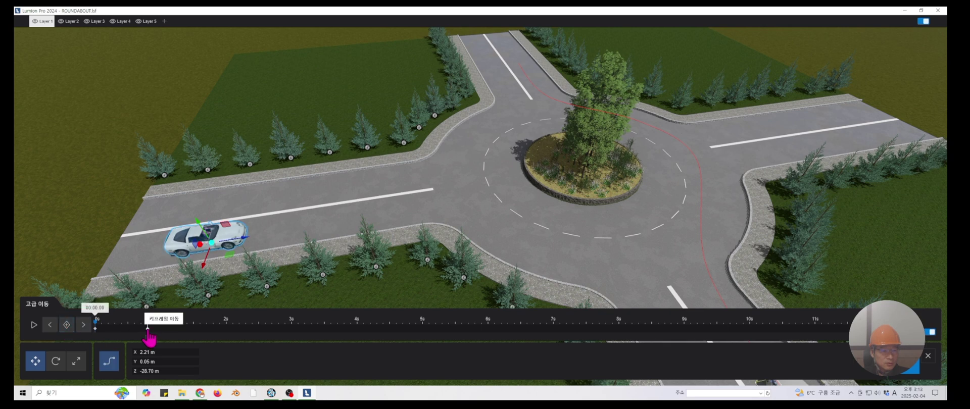
# Retime the sports car's 0.8-second keyframe to 2 seconds, delete it, and place the car at Z -27.16 m at 0 seconds
pyautogui.moveTo(244, 253); pyautogui.dragTo(418, 231)
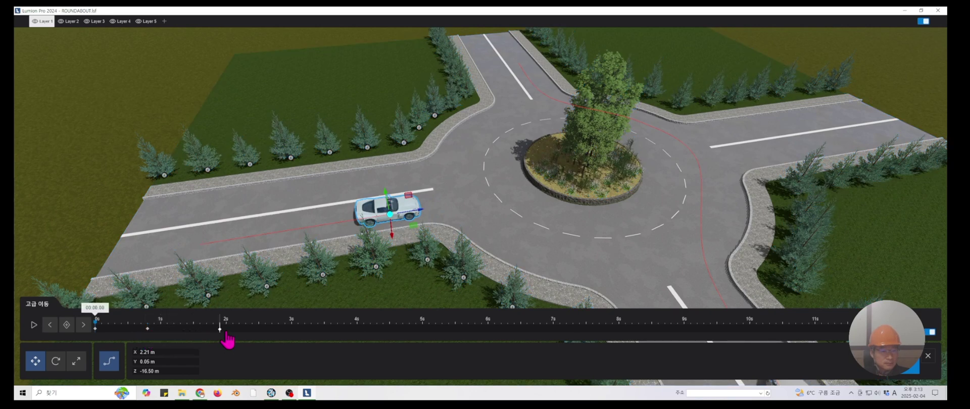
pyautogui.doubleClick(255, 317)
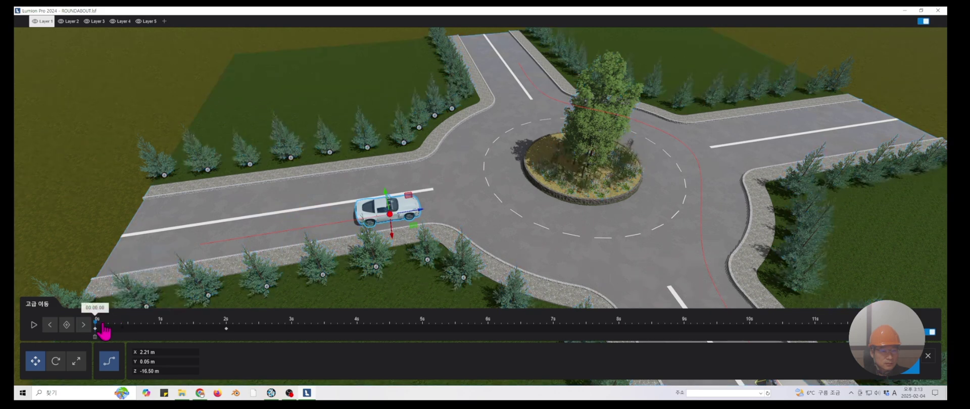
pyautogui.moveTo(103, 327)
pyautogui.mouseDown()
pyautogui.moveTo(217, 326)
pyautogui.moveTo(102, 330)
pyautogui.mouseUp()
pyautogui.click(227, 337)
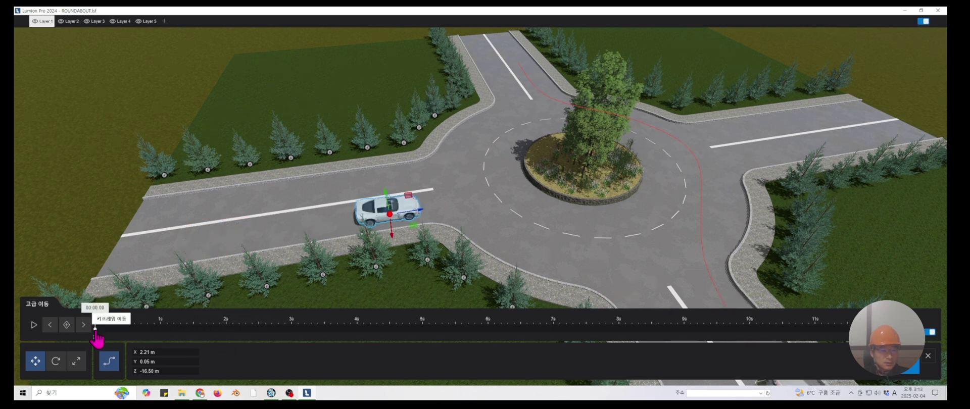
pyautogui.moveTo(419, 210); pyautogui.dragTo(263, 226)
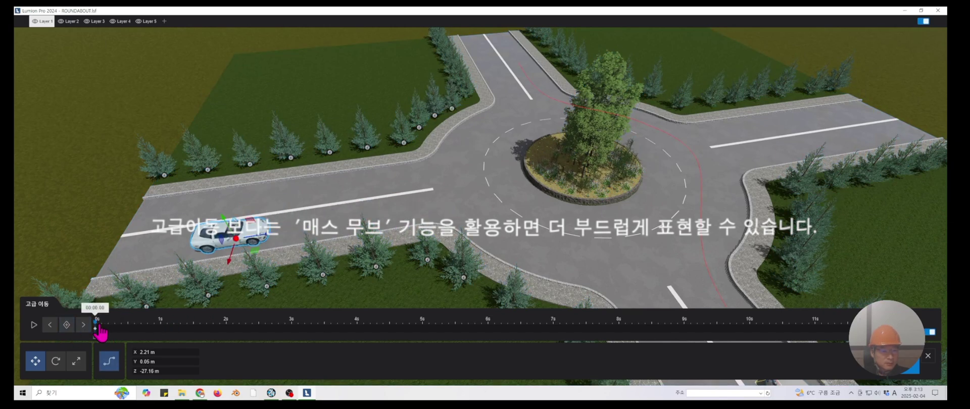
# Add a keyframe at 3 seconds with the sports car moved forward along its lane to Z -14.59 m
pyautogui.moveTo(139, 330); pyautogui.dragTo(293, 333)
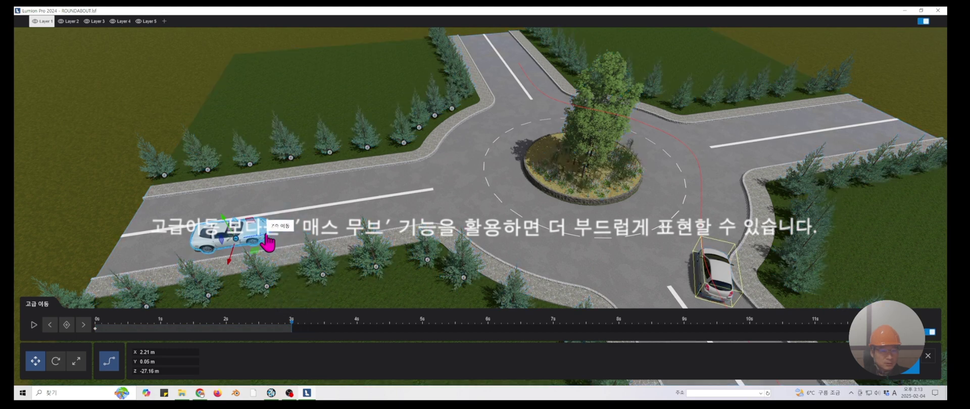
pyautogui.moveTo(264, 249); pyautogui.dragTo(444, 225)
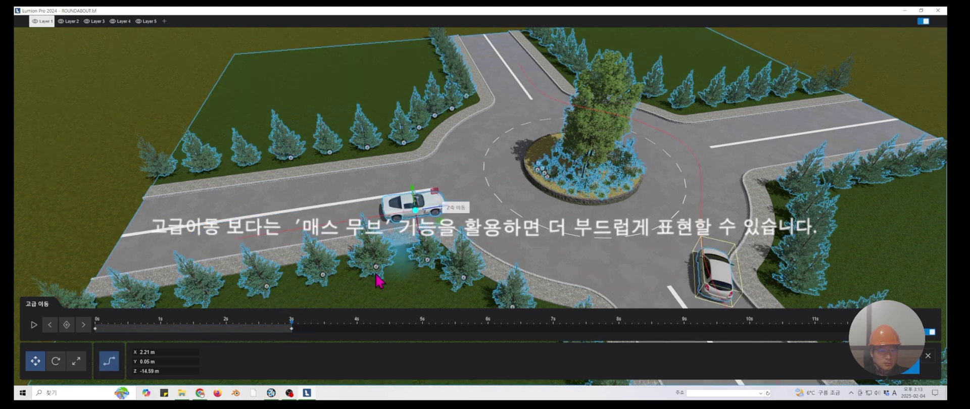
pyautogui.click(66, 324)
# At 6 seconds, move the sports car to X 9.93 m, Z -5.12 m at the roundabout entry and rotate it along the curve
pyautogui.moveTo(101, 329); pyautogui.dragTo(483, 335)
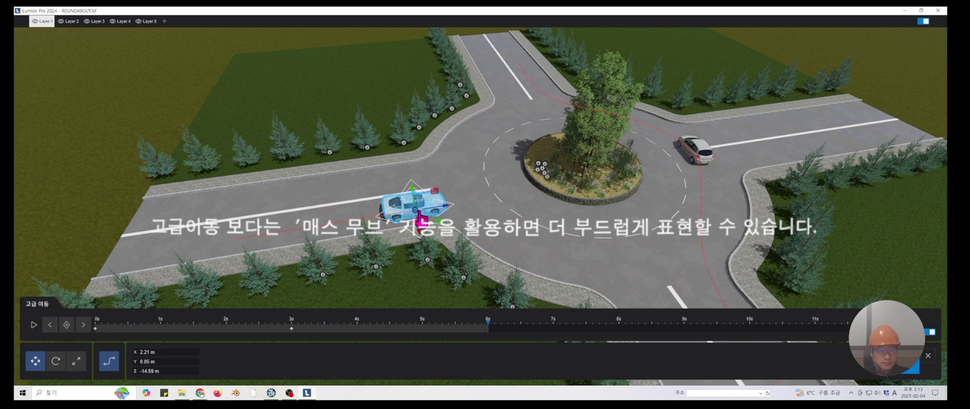
pyautogui.moveTo(419, 214); pyautogui.dragTo(589, 291)
pyautogui.click(55, 361)
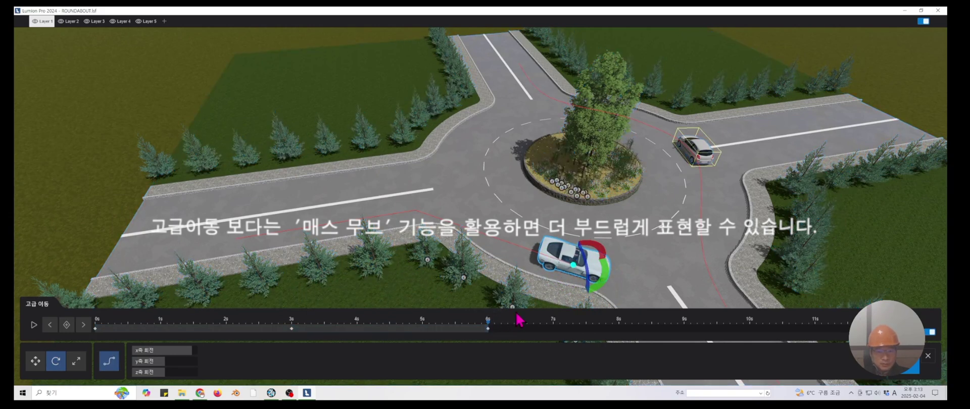
# Retime the 6-second keyframe to about 6.7 seconds, and at about 4.3 seconds turn the sports car into the bend at X 4.92 m, Z -9.88 m
pyautogui.moveTo(490, 335)
pyautogui.mouseDown()
pyautogui.moveTo(535, 335)
pyautogui.moveTo(297, 332)
pyautogui.moveTo(378, 334)
pyautogui.mouseUp()
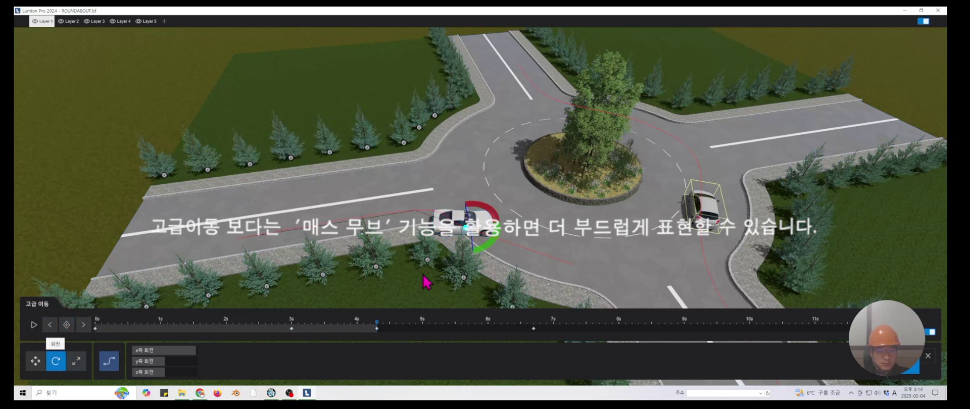
pyautogui.moveTo(489, 249); pyautogui.dragTo(474, 260)
pyautogui.click(45, 361)
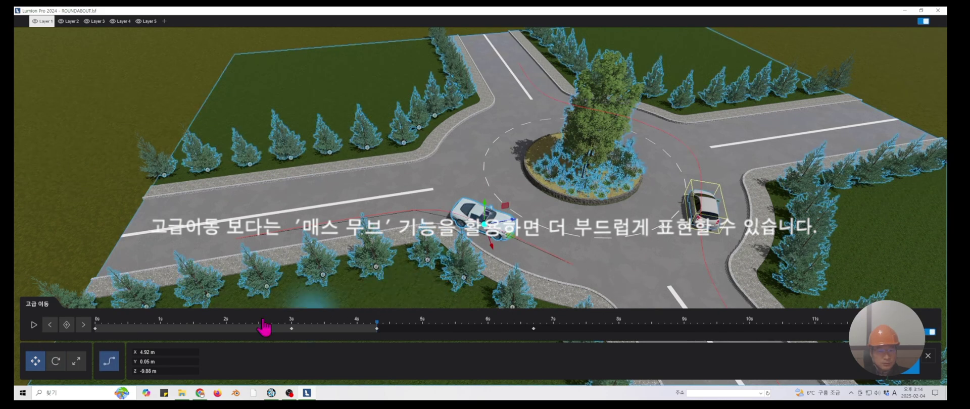
# Add a keyframe at about 9.1 seconds with the sports car moved to about X 15.3 m, Z -1.6 m at the next exit
pyautogui.moveTo(377, 326); pyautogui.dragTo(638, 338)
pyautogui.moveTo(534, 212); pyautogui.dragTo(558, 205, button='right')
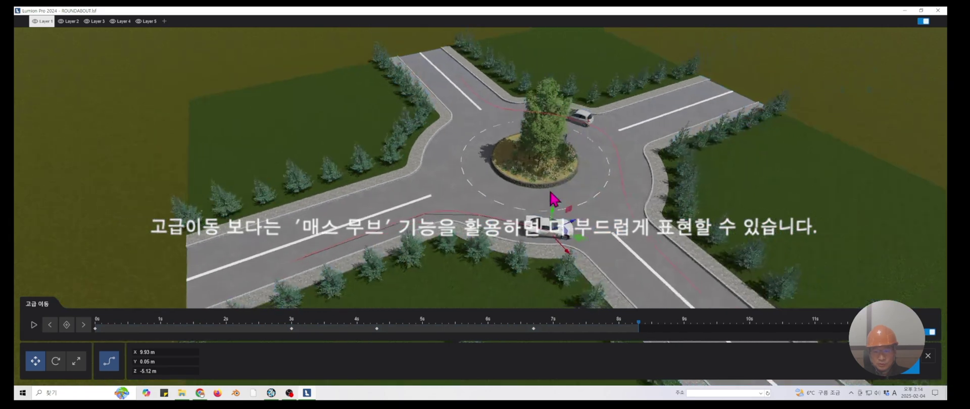
pyautogui.moveTo(638, 328); pyautogui.dragTo(690, 331)
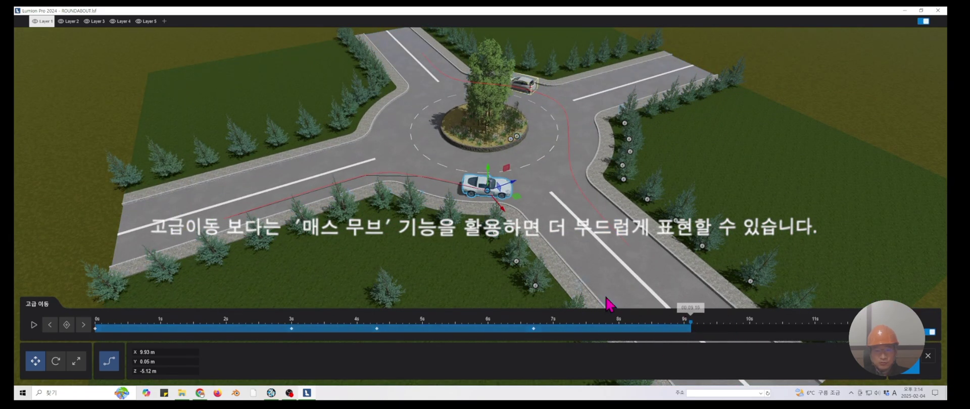
pyautogui.moveTo(487, 192); pyautogui.dragTo(553, 217)
pyautogui.click(110, 361)
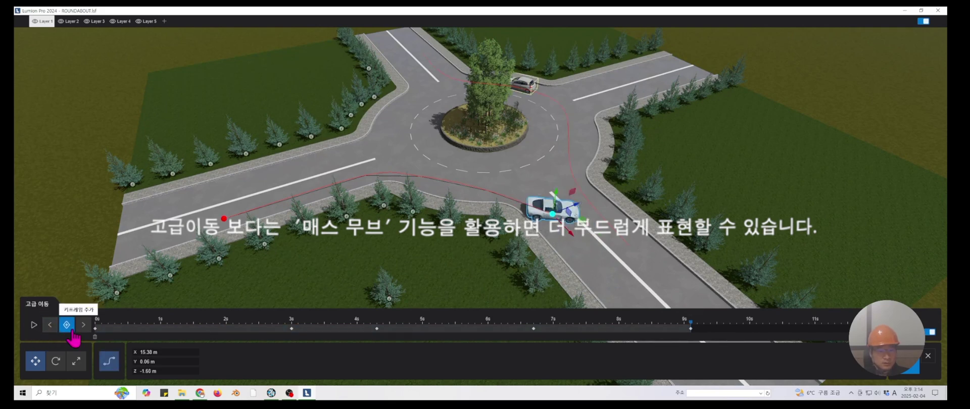
# Rotate the sports car toward the exit road at about 9.1 seconds, nudge it to Z -1.64 m, and record the keyframe
pyautogui.click(56, 361)
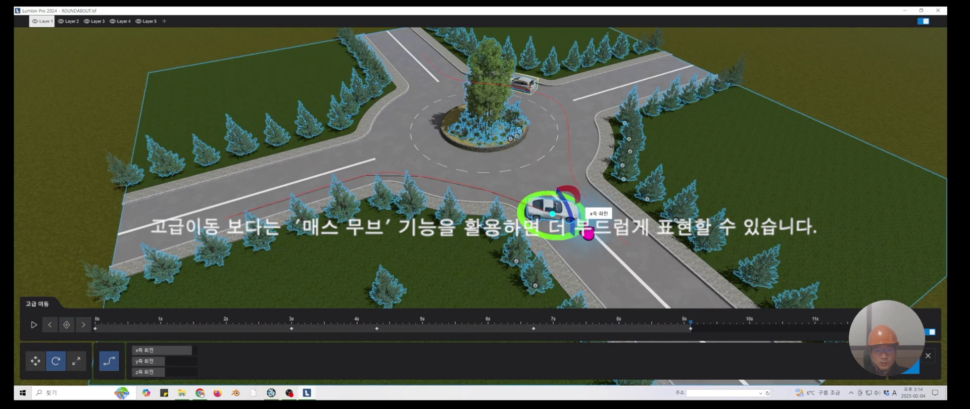
pyautogui.moveTo(588, 233); pyautogui.dragTo(574, 251)
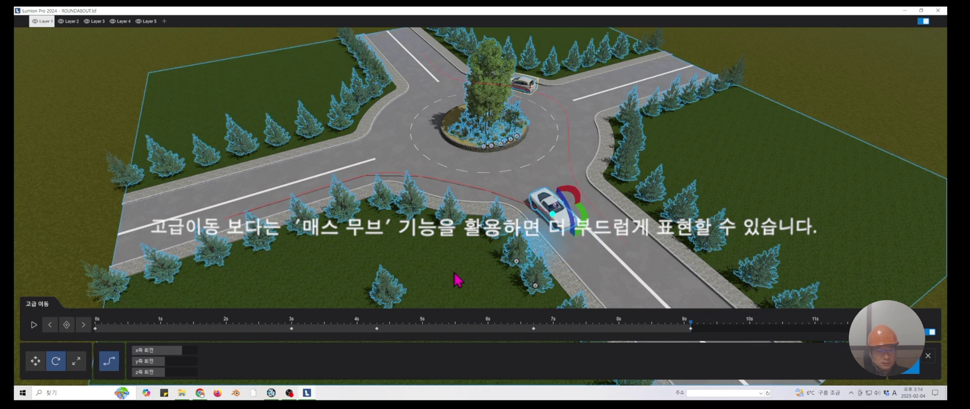
pyautogui.click(37, 360)
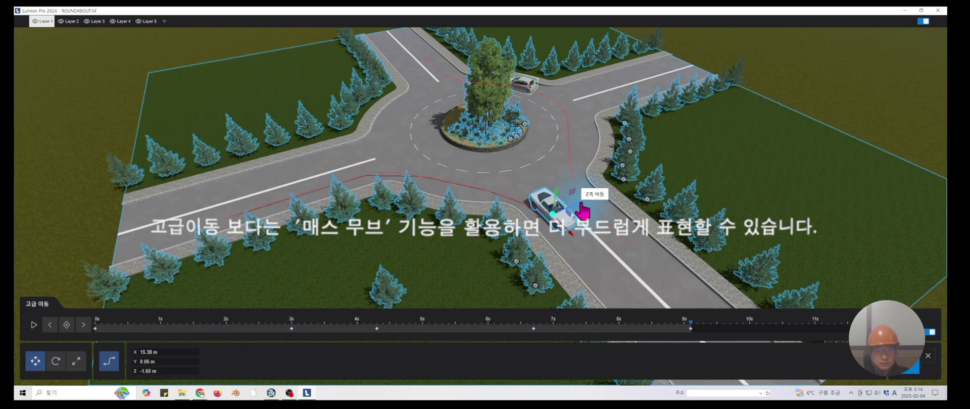
pyautogui.moveTo(584, 209); pyautogui.dragTo(577, 205)
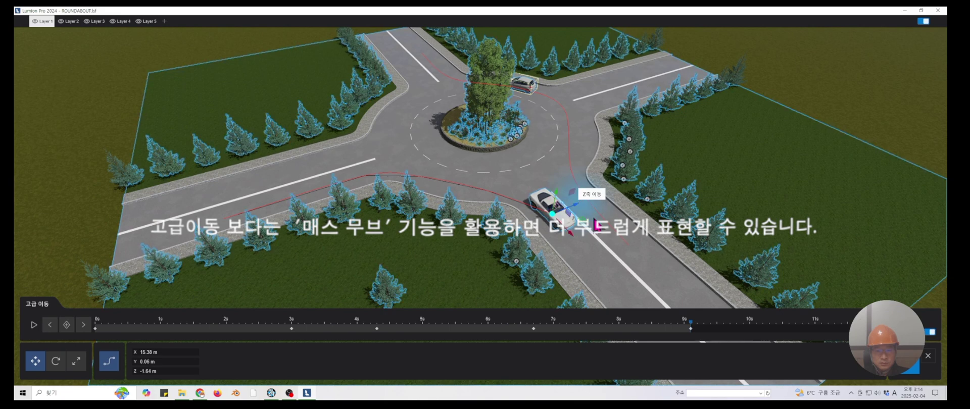
pyautogui.click(66, 325)
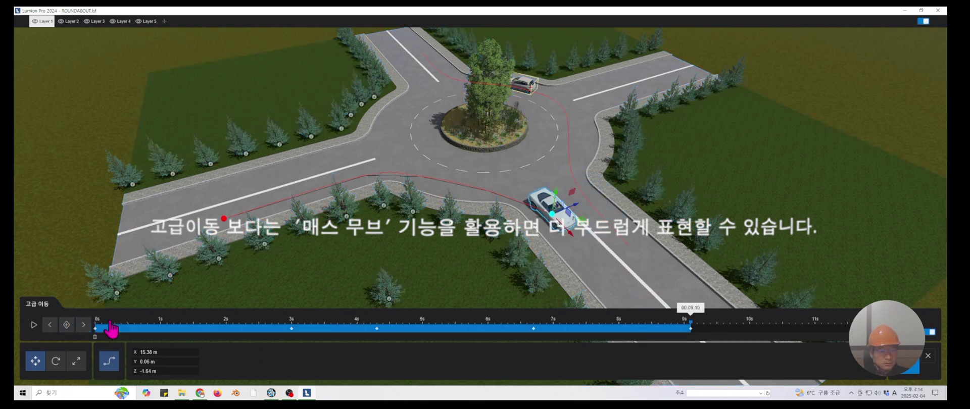
# At the end of the timeline, move the sports car forward along the exit road to X 30.07 m
pyautogui.moveTo(109, 331); pyautogui.dragTo(788, 367)
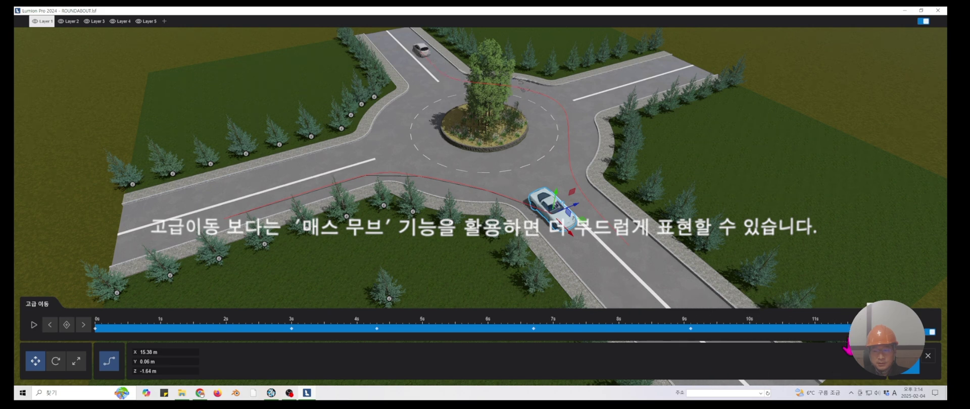
pyautogui.moveTo(474, 193); pyautogui.dragTo(557, 229, button='right')
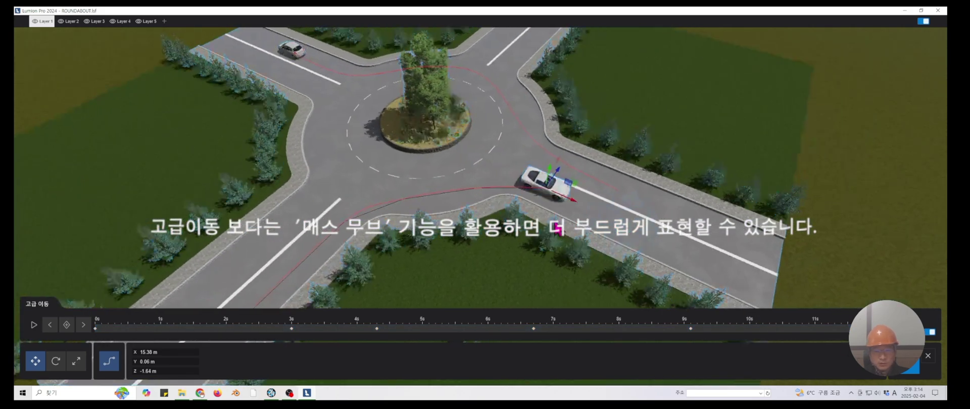
pyautogui.moveTo(557, 229); pyautogui.dragTo(468, 219, button='middle')
pyautogui.moveTo(484, 190); pyautogui.dragTo(614, 276)
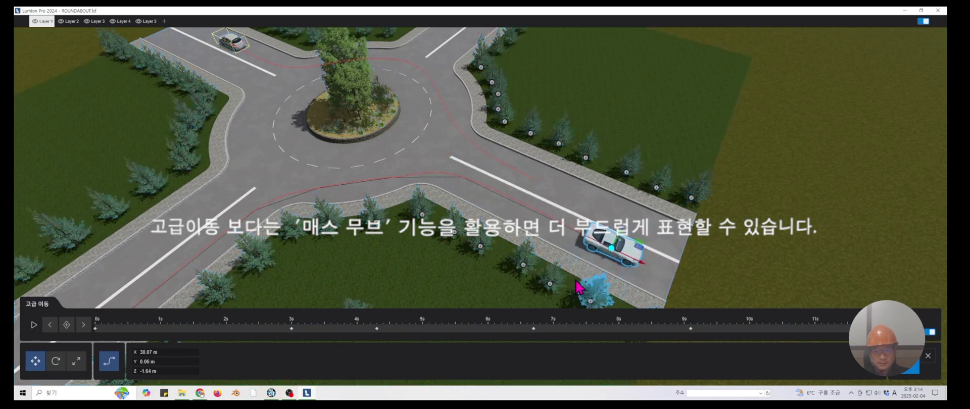
# Play the car animation from the start, save the movement edits, and preview the first three seconds of the Full clip
pyautogui.moveTo(512, 329); pyautogui.dragTo(30, 323)
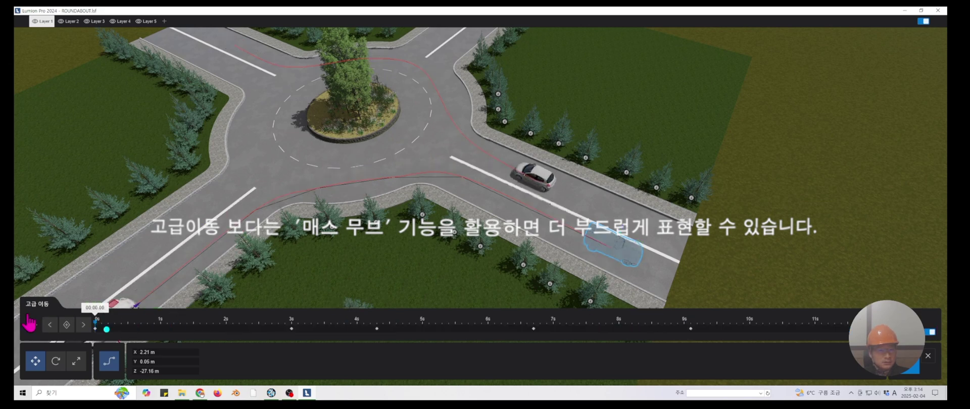
pyautogui.click(30, 322)
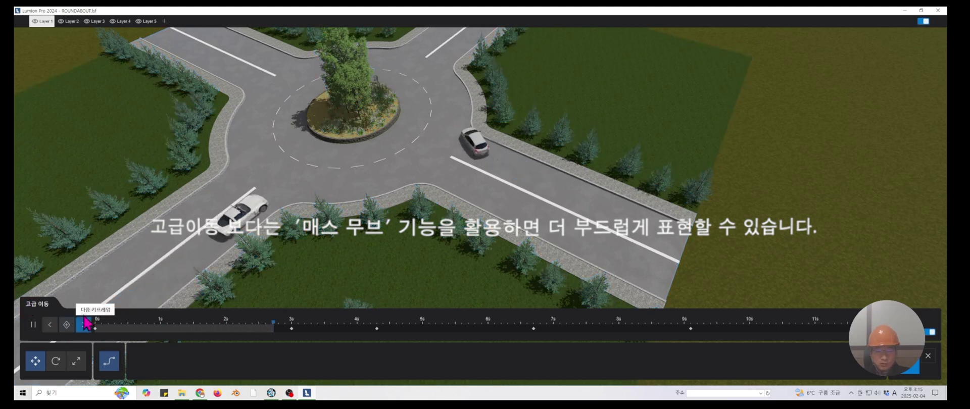
pyautogui.click(881, 361)
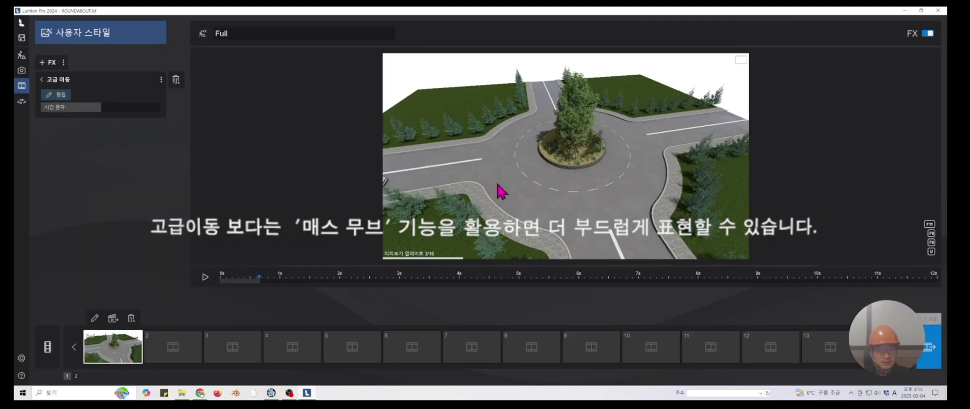
pyautogui.click(204, 277)
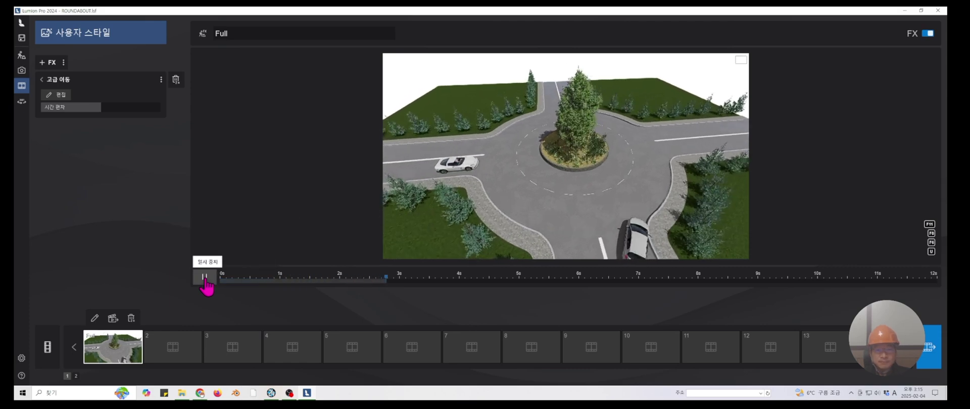
pyautogui.click(204, 277)
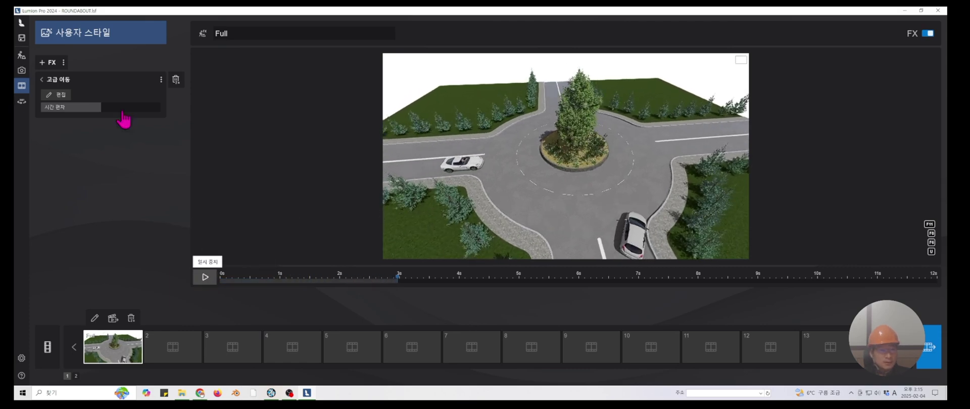
# In the scene editor, recolour the white sports car bright red and raise its metallic paint to the maximum
pyautogui.click(21, 55)
pyautogui.scroll(-5, 299, 206)
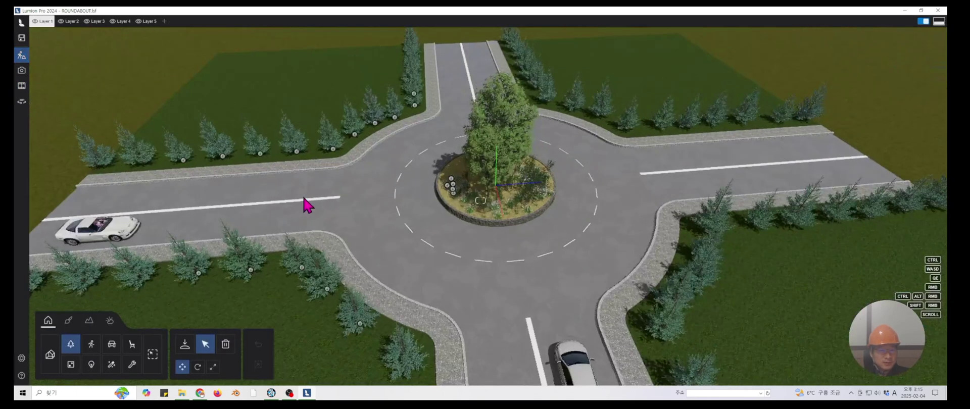
pyautogui.click(119, 347)
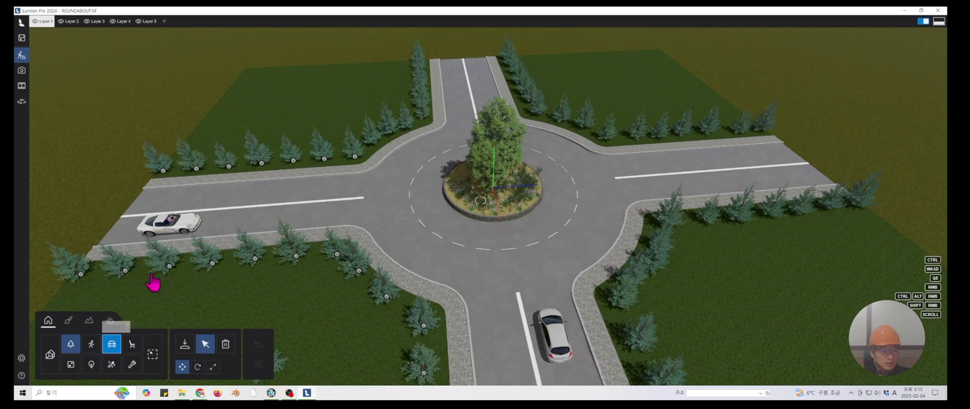
pyautogui.click(173, 230)
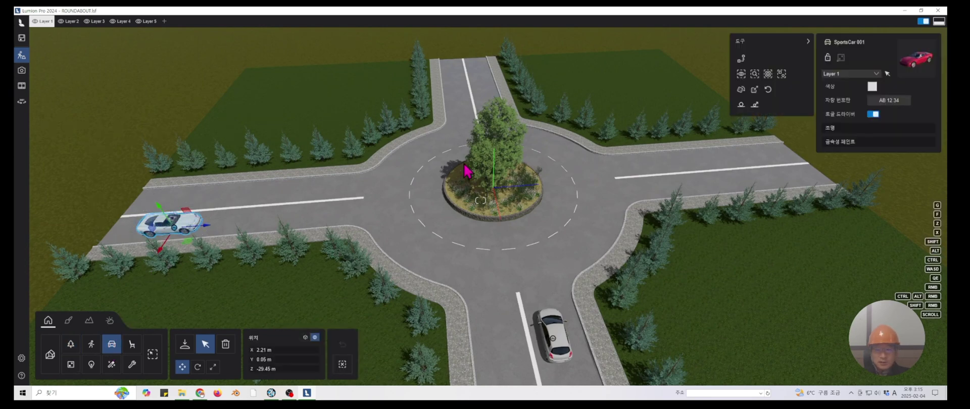
pyautogui.click(871, 87)
pyautogui.moveTo(704, 110); pyautogui.dragTo(707, 89)
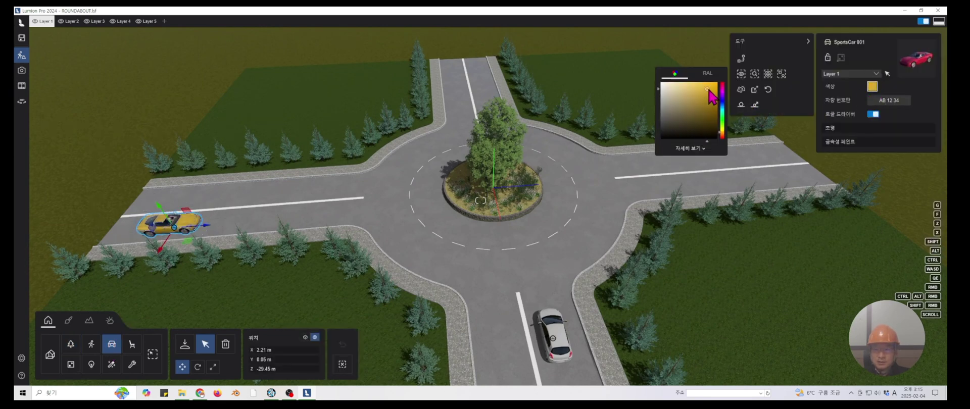
pyautogui.click(722, 86)
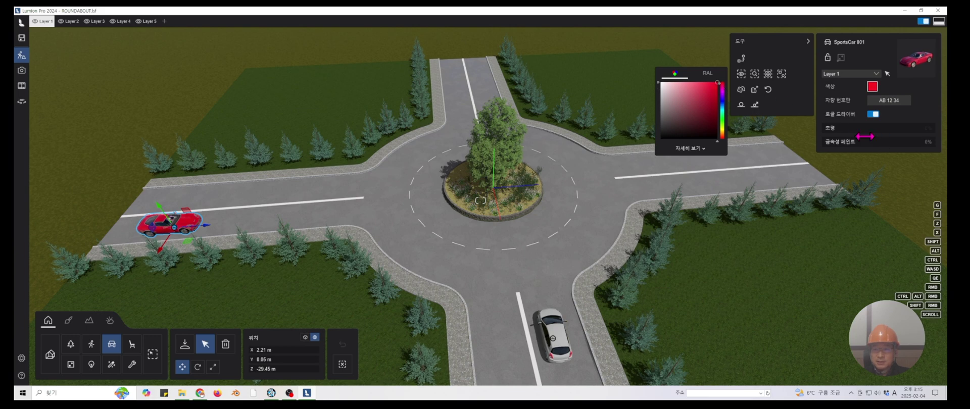
pyautogui.moveTo(838, 130); pyautogui.dragTo(923, 142)
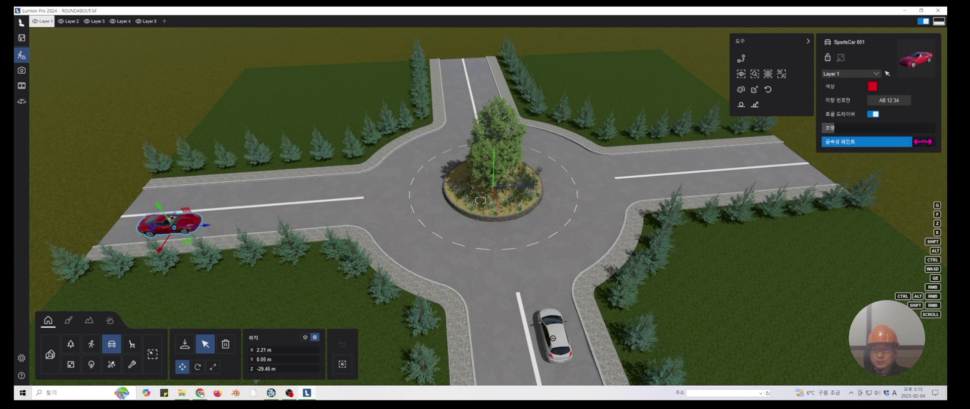
pyautogui.moveTo(800, 145); pyautogui.dragTo(589, 318)
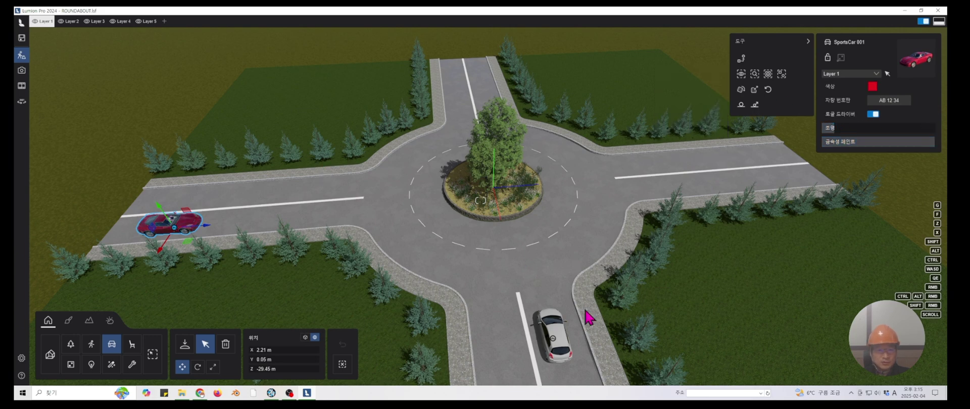
# Set the hatchback's metallic paint to 100% and recolour its body blue
pyautogui.click(550, 339)
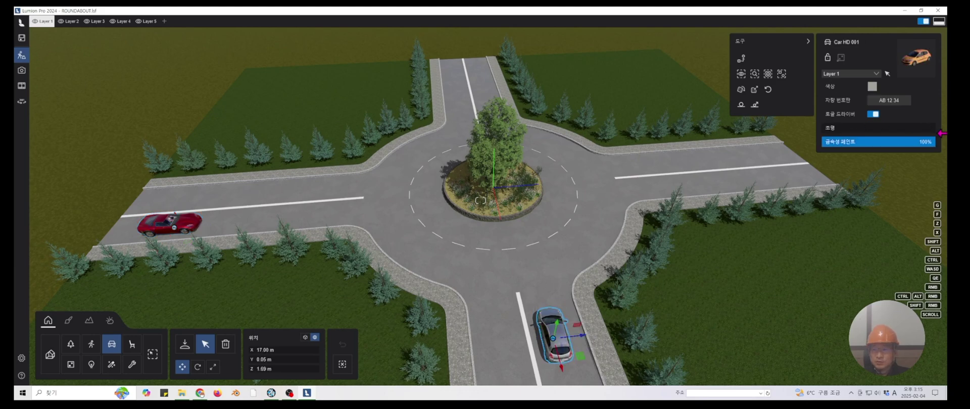
pyautogui.click(873, 88)
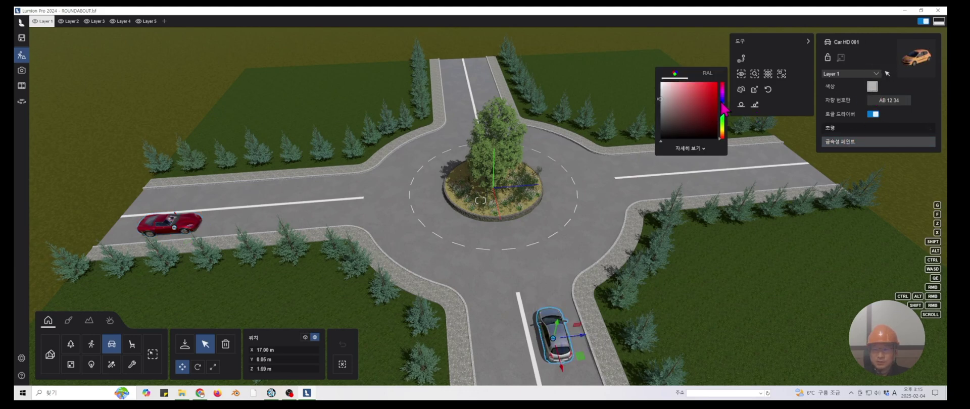
pyautogui.moveTo(723, 109); pyautogui.dragTo(723, 101)
pyautogui.click(722, 103)
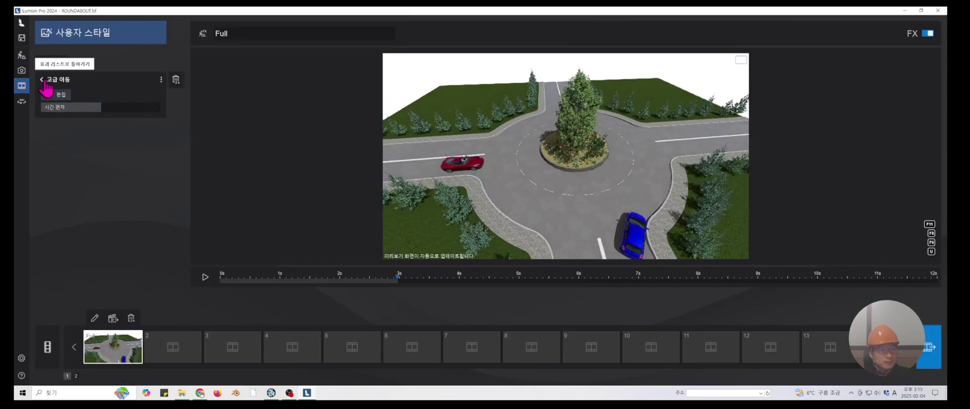
# Return to the clip's effect list and scrub the timeline to check the recoloured cars, ending at 0 seconds
pyautogui.click(44, 81)
pyautogui.moveTo(234, 281); pyautogui.dragTo(417, 273)
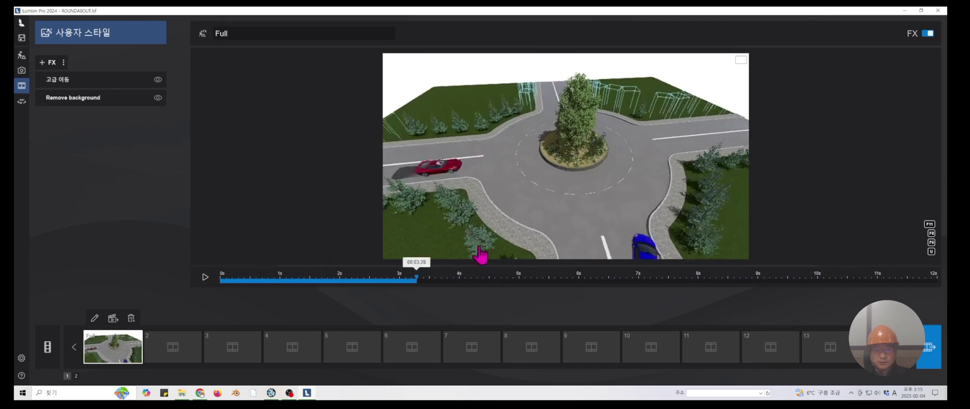
pyautogui.moveTo(481, 255); pyautogui.dragTo(107, 225)
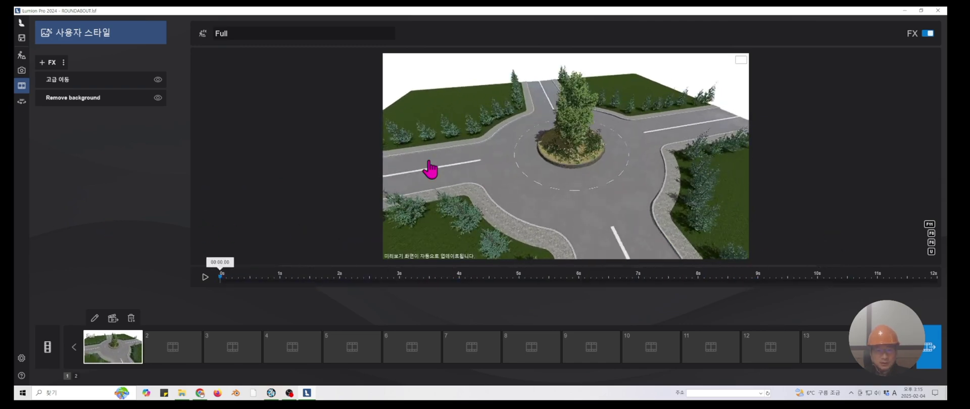
# Add the sun study effect (태양 계산) to the clip and adjust its hour and sun position settings
pyautogui.click(49, 63)
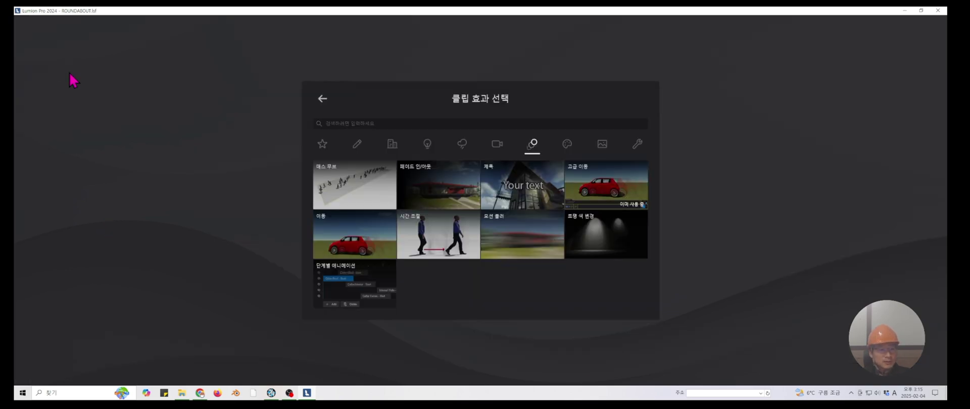
pyautogui.click(392, 144)
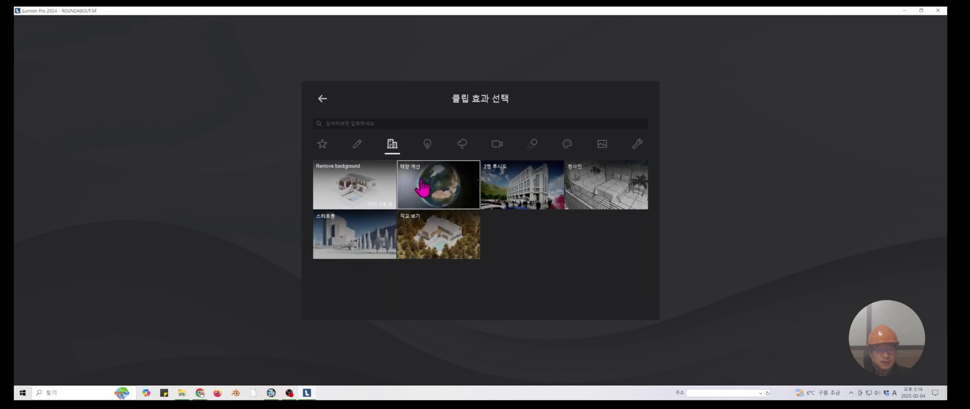
pyautogui.click(399, 180)
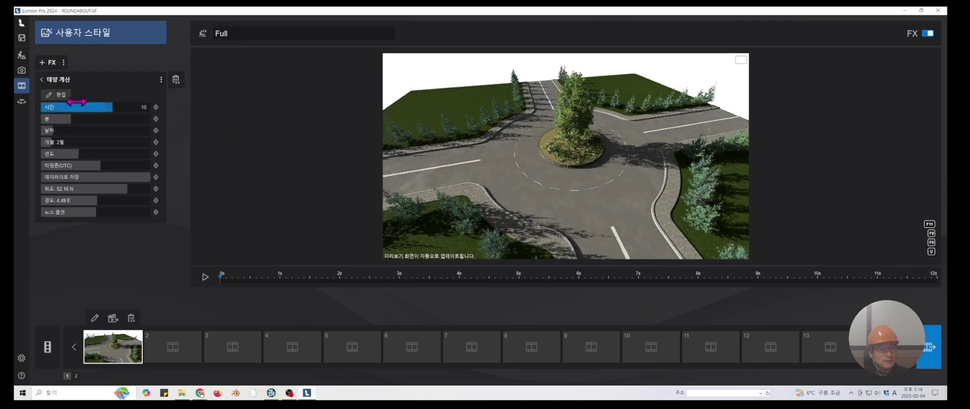
pyautogui.moveTo(103, 107); pyautogui.dragTo(96, 107)
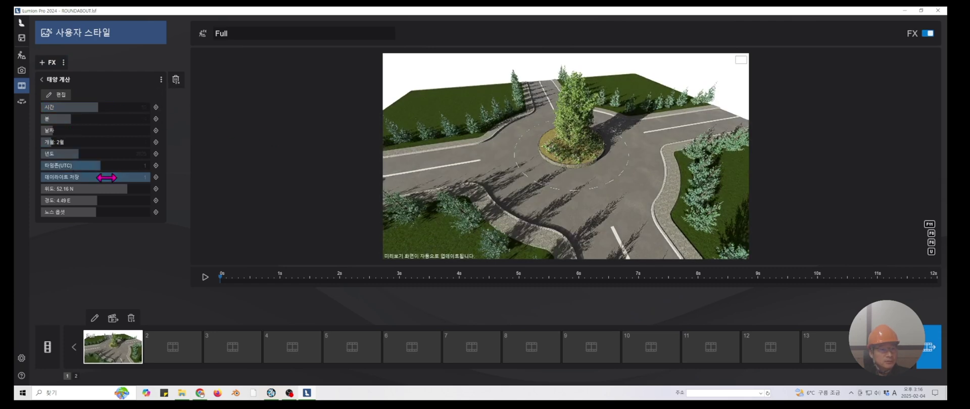
pyautogui.moveTo(128, 189); pyautogui.dragTo(129, 213)
pyautogui.click(42, 80)
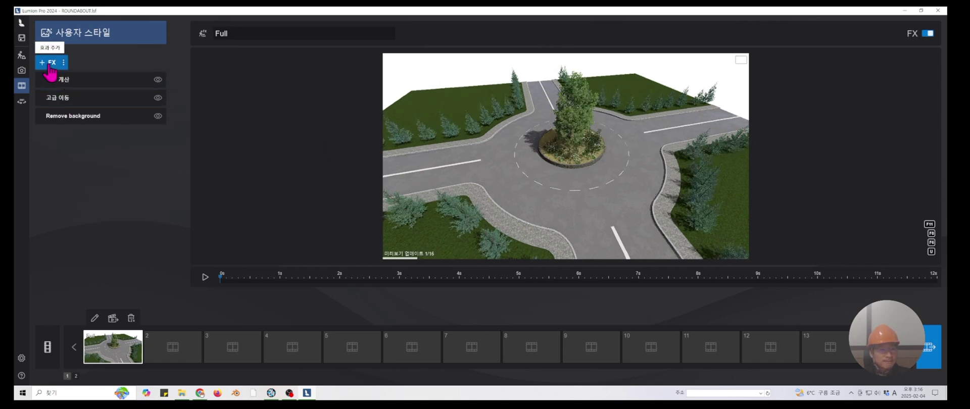
# Add a vignette effect (비네트) to the clip with the amount at 15% and the softness at about 86%
pyautogui.click(48, 62)
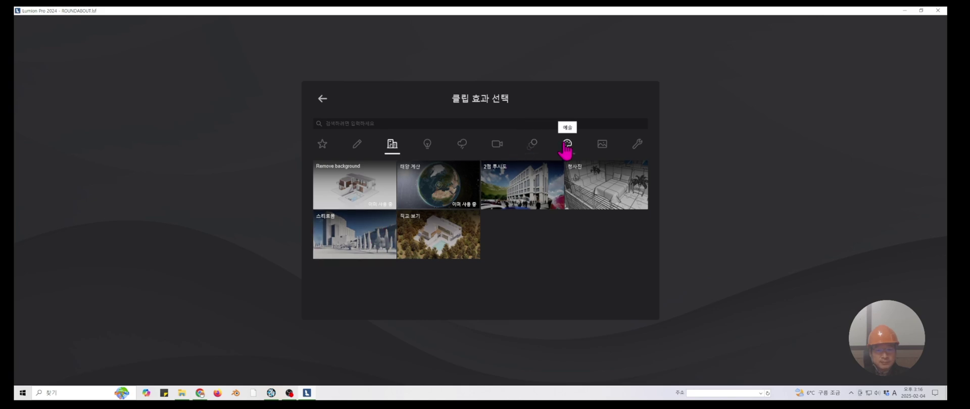
pyautogui.click(606, 148)
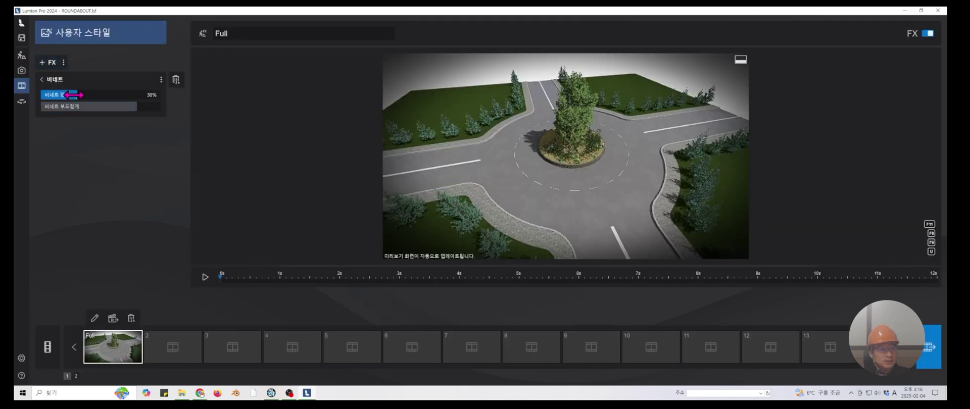
pyautogui.moveTo(73, 94); pyautogui.dragTo(59, 94)
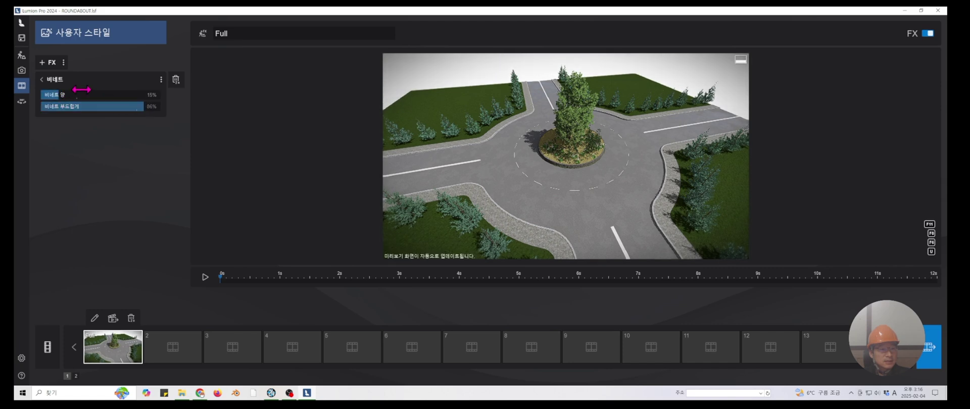
pyautogui.click(42, 79)
# Add a sharpness effect (선명도) to the clip with its intensity at 118%
pyautogui.click(76, 33)
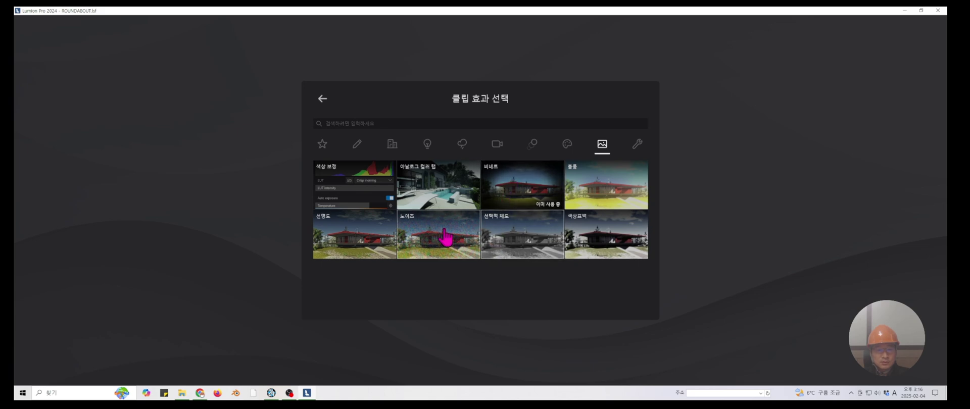
pyautogui.click(353, 234)
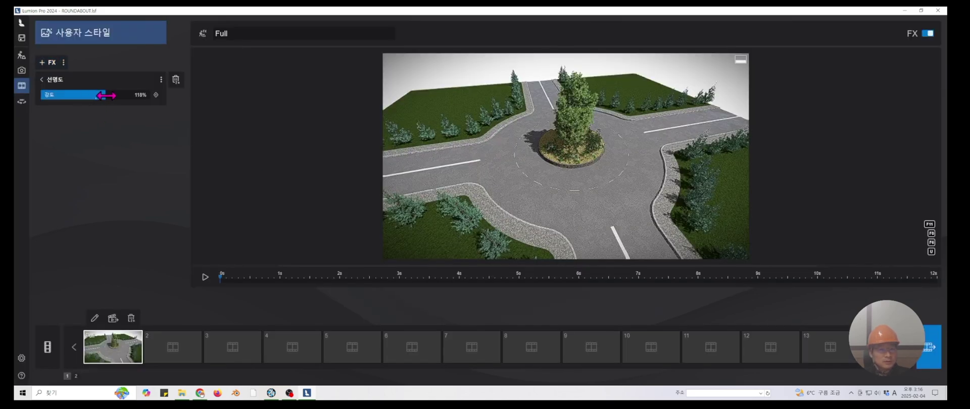
pyautogui.click(41, 80)
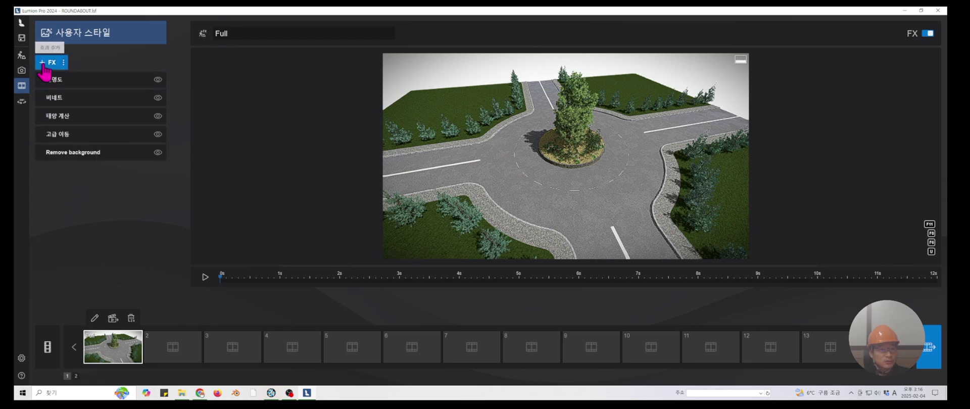
# Add a ray tracing effect (레이 트레이싱) to the clip and set its denoiser to 이미지 (OIDN)
pyautogui.click(48, 62)
pyautogui.click(391, 143)
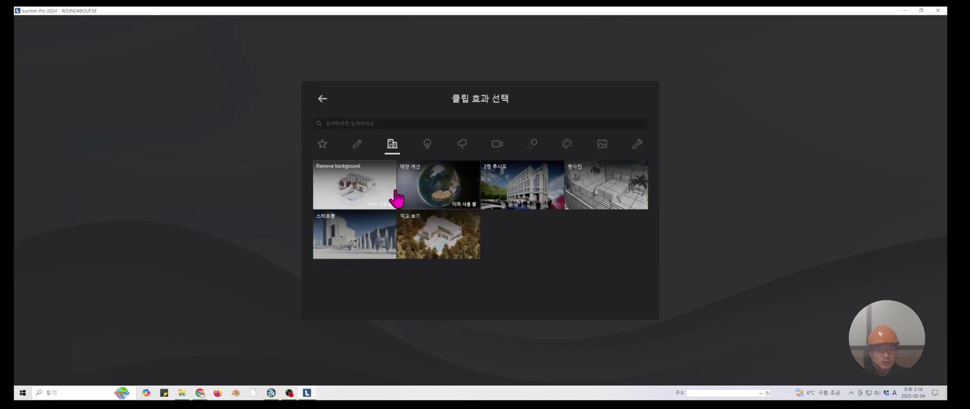
pyautogui.click(323, 143)
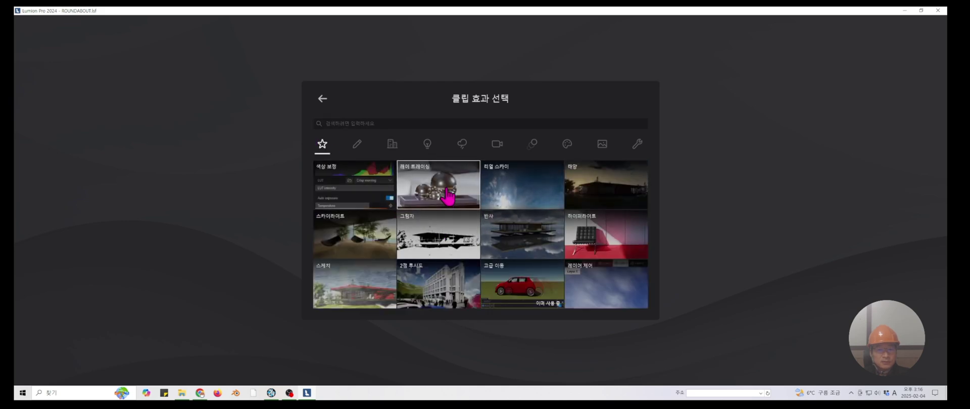
pyautogui.click(418, 185)
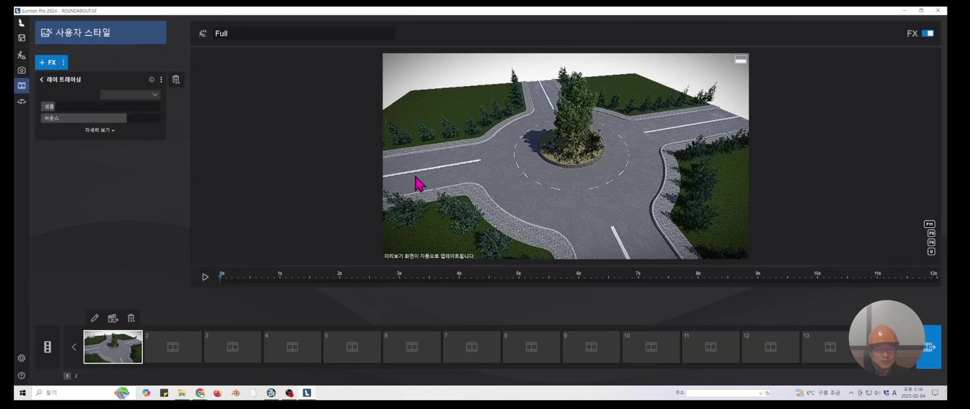
pyautogui.click(100, 129)
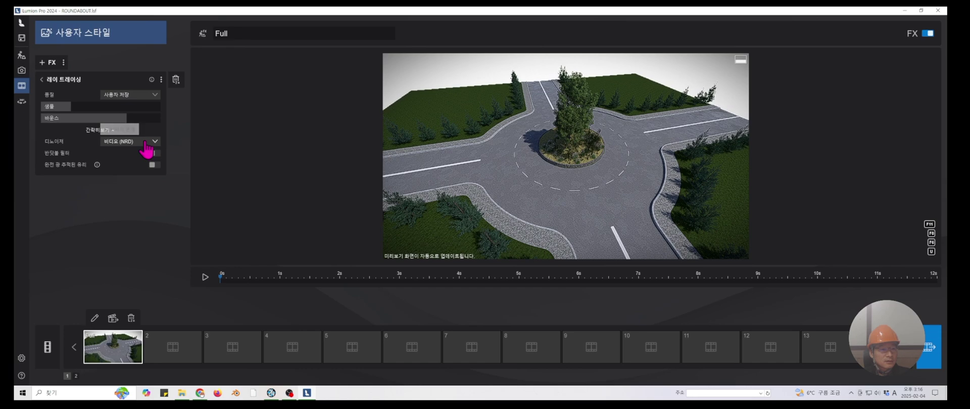
pyautogui.click(136, 141)
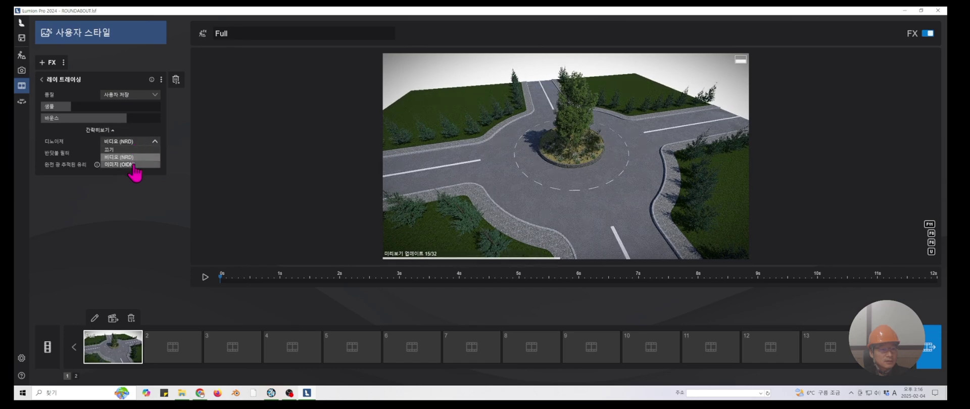
pyautogui.click(133, 165)
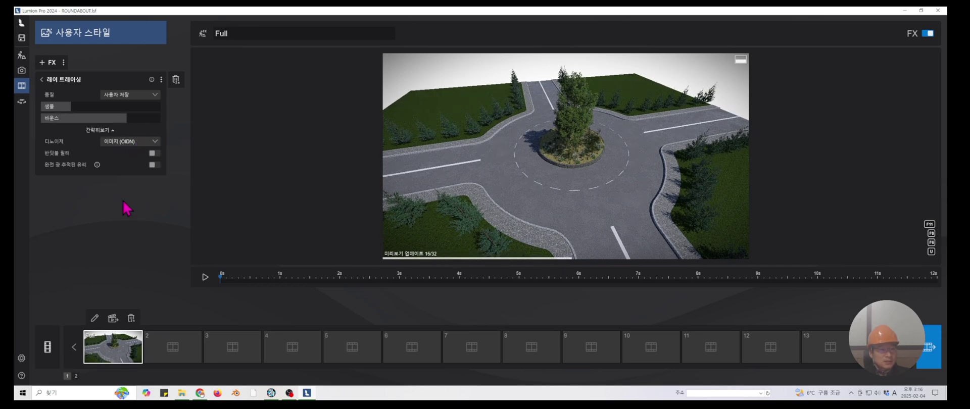
pyautogui.click(41, 80)
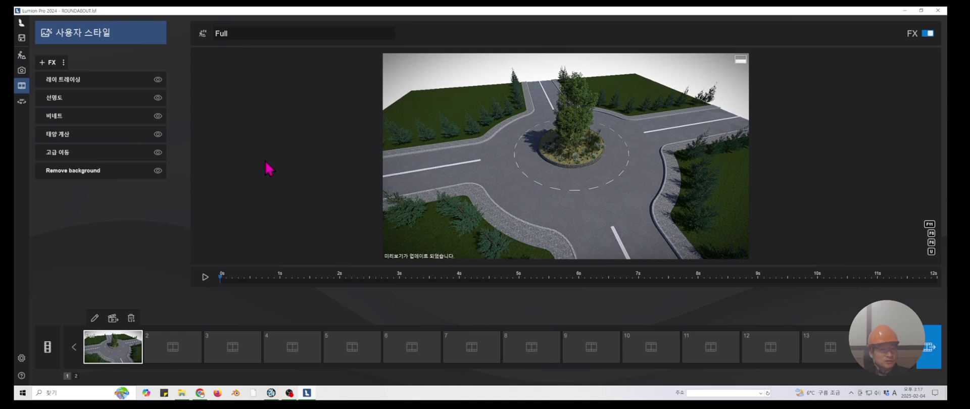
# Add a colour correction effect (색상 보정) to the clip with the gamma at 1.46 and the exposure at about +1.23
pyautogui.click(48, 62)
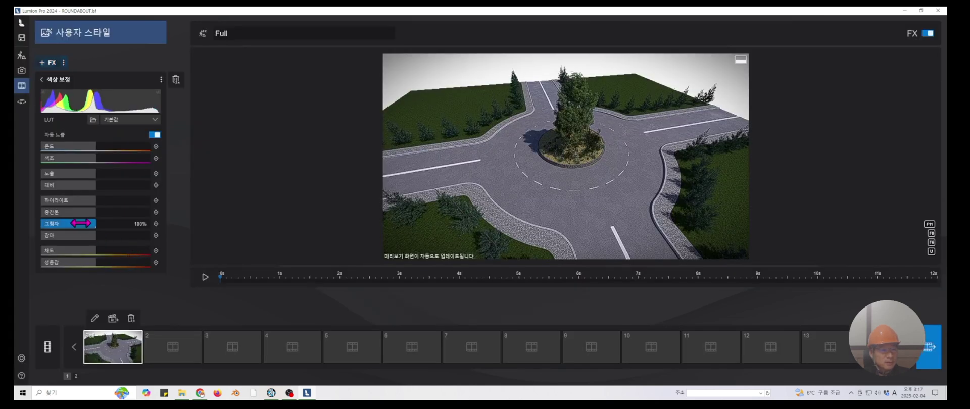
pyautogui.moveTo(99, 237); pyautogui.dragTo(107, 237)
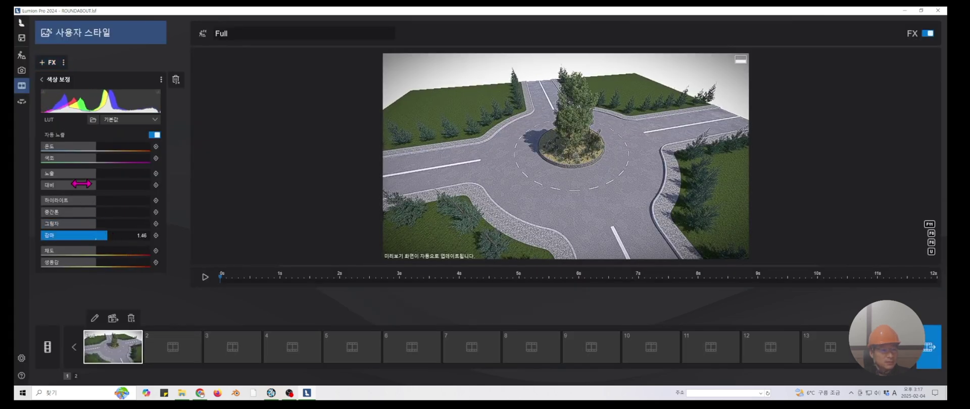
pyautogui.moveTo(96, 174); pyautogui.dragTo(106, 174)
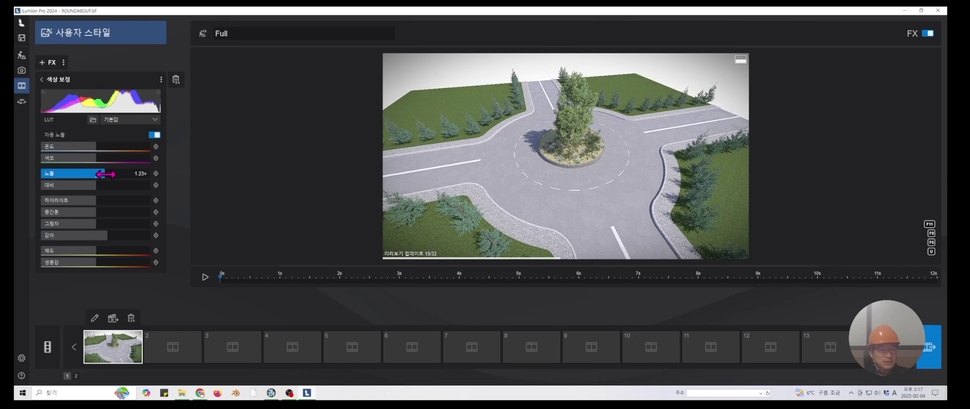
pyautogui.click(42, 79)
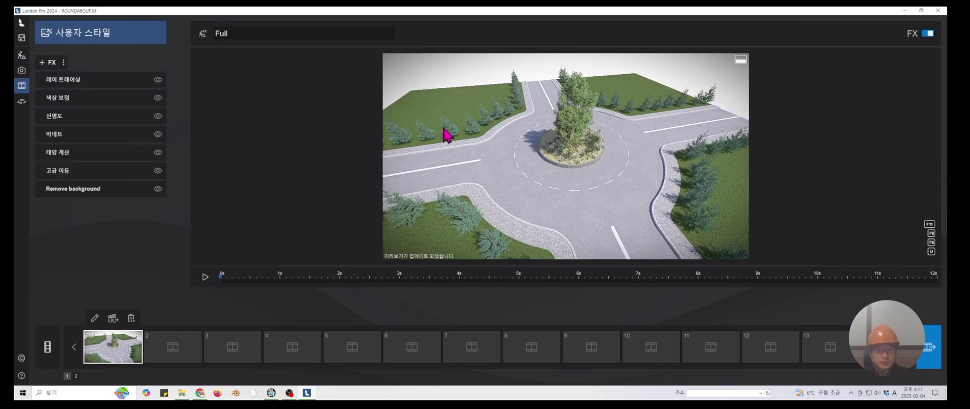
# Scrub the clip to about 2 seconds to check the cars with the effects applied, and save the project
pyautogui.moveTo(222, 284); pyautogui.dragTo(312, 189)
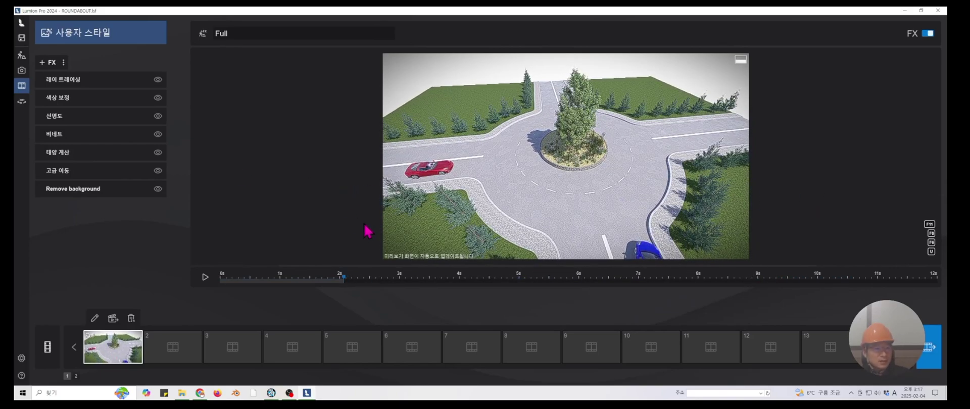
pyautogui.click(21, 37)
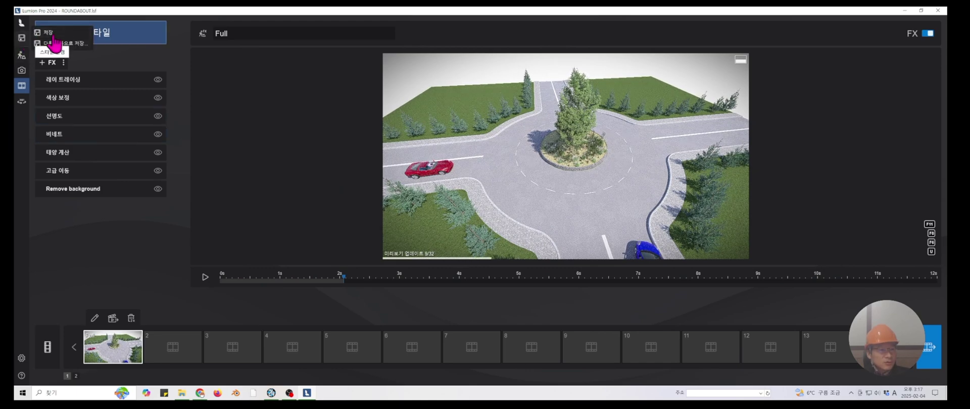
pyautogui.click(53, 34)
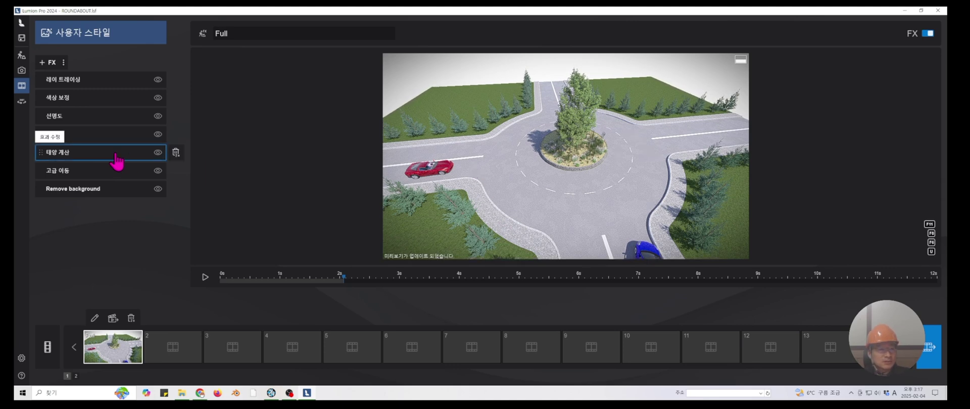
# Review the clip's MP4 render settings for output quality, frame rate and resolution, and leave them without rendering
pyautogui.click(112, 318)
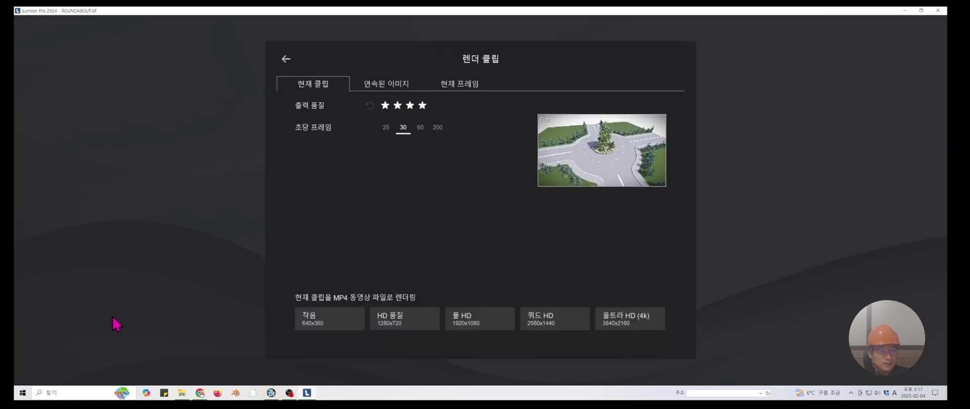
pyautogui.click(398, 106)
pyautogui.click(422, 105)
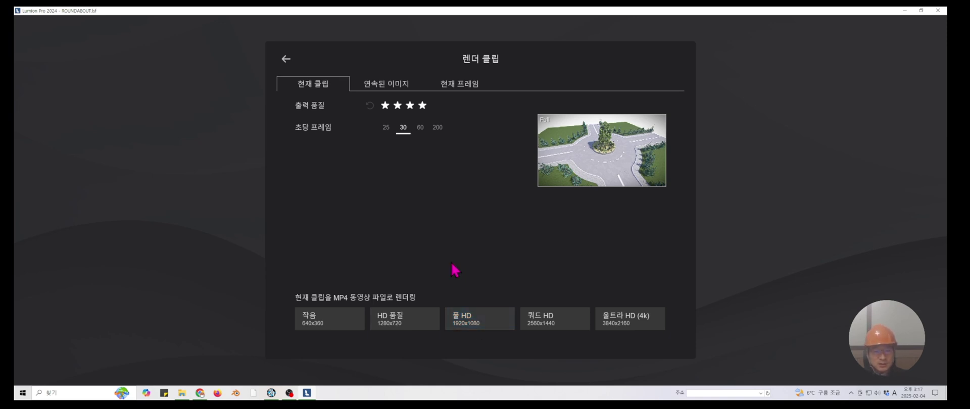
pyautogui.click(285, 62)
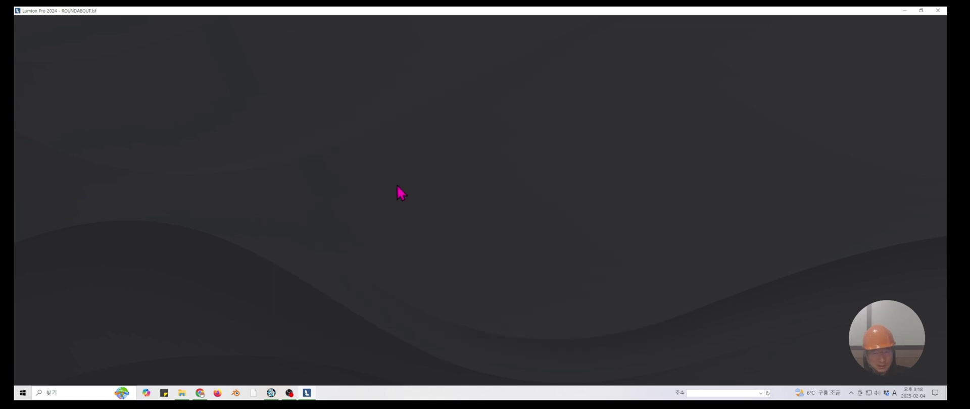